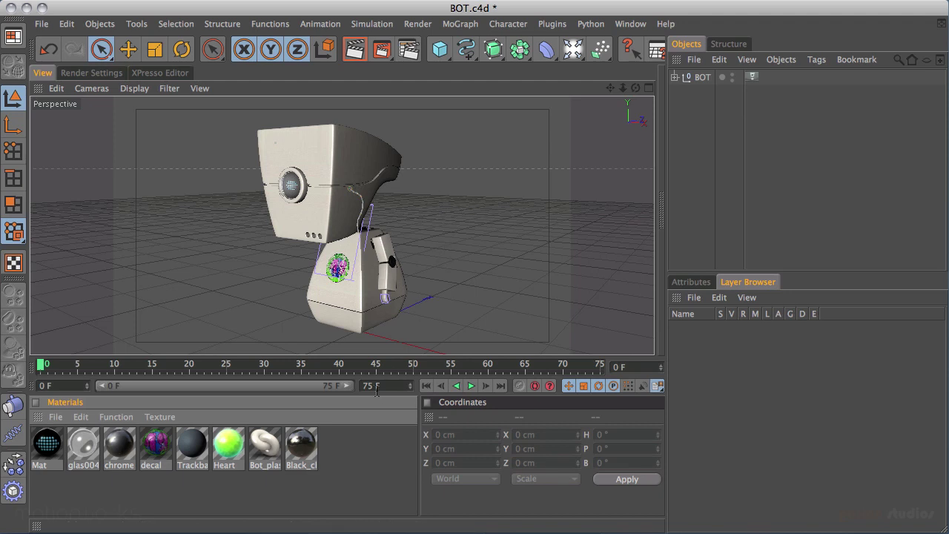
# Step: Enlarge the viewport by collapsing the timeline and playback controls, and display the object attributes instead of the layer list
pyautogui.moveTo(372, 393); pyautogui.dragTo(202, 421)
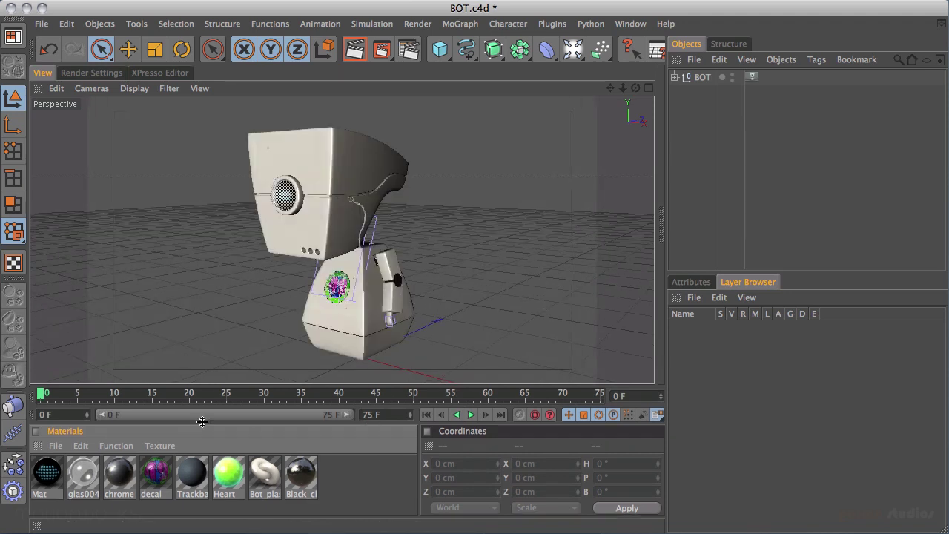
pyautogui.middleClick(32, 398)
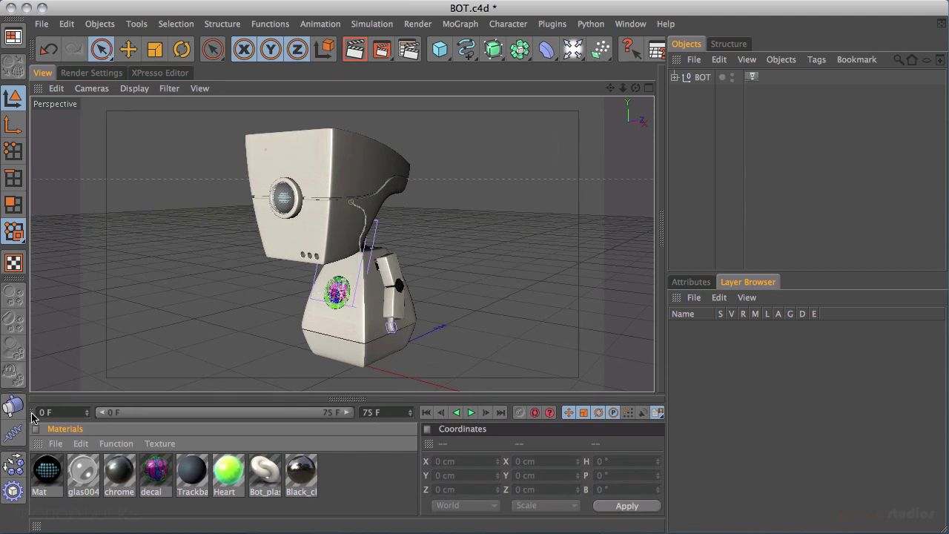
pyautogui.middleClick(32, 415)
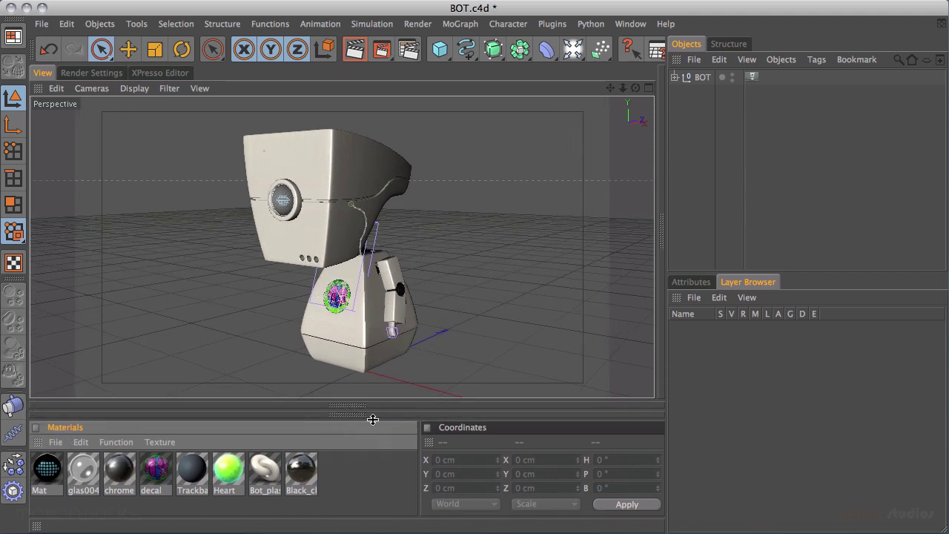
pyautogui.moveTo(374, 422); pyautogui.dragTo(376, 424)
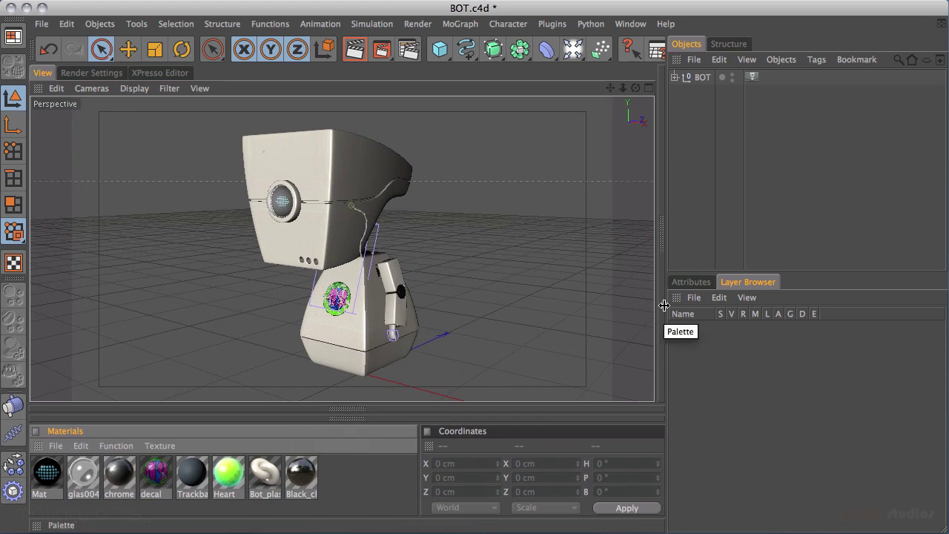
pyautogui.click(690, 282)
# Step: Switch to a full-size front view with the whole robot framed and free space beside it
pyautogui.keyDown('alt'); pyautogui.moveTo(411, 183); pyautogui.dragTo(37, 303, button='right'); pyautogui.keyUp('alt')
pyautogui.middleClick(423, 249)
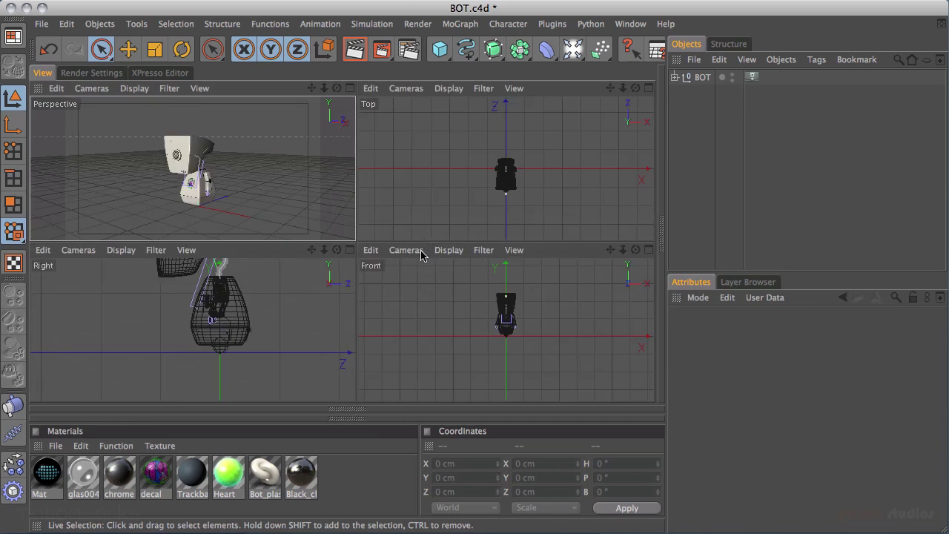
pyautogui.middleClick(410, 311)
pyautogui.keyDown('alt'); pyautogui.moveTo(243, 265); pyautogui.dragTo(867, 120, button='right'); pyautogui.keyUp('alt')
pyautogui.keyDown('alt'); pyautogui.moveTo(440, 166); pyautogui.dragTo(421, 263, button='middle'); pyautogui.keyUp('alt')
pyautogui.keyDown('alt'); pyautogui.moveTo(496, 199); pyautogui.dragTo(0, 282, button='right'); pyautogui.keyUp('alt')
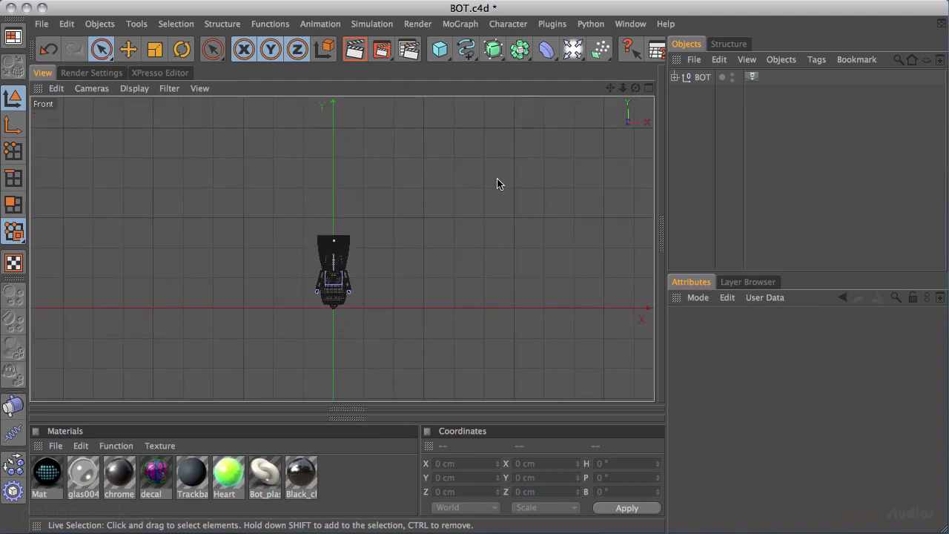
pyautogui.scroll(6, 226, 261)
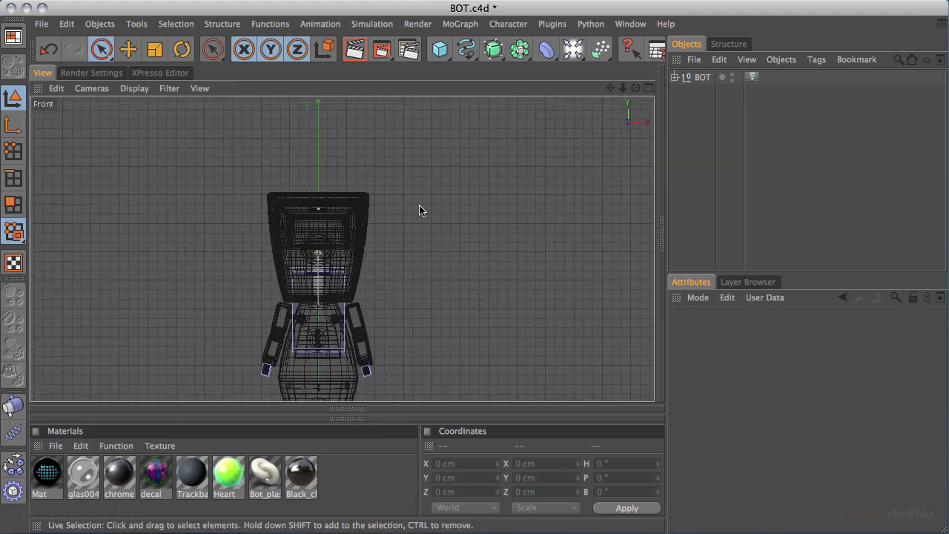
pyautogui.keyDown('alt'); pyautogui.moveTo(426, 188); pyautogui.dragTo(465, 249, button='middle'); pyautogui.keyUp('alt')
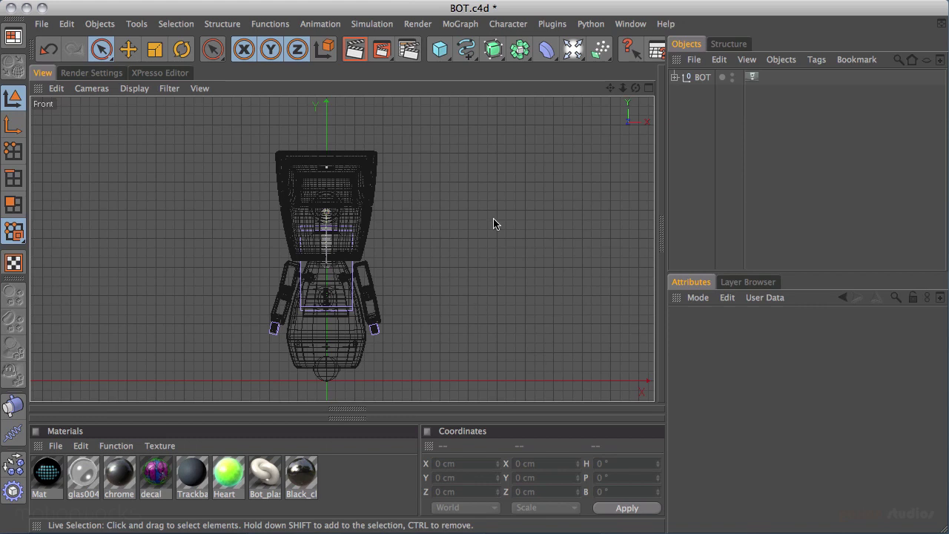
pyautogui.keyDown('alt'); pyautogui.moveTo(428, 179); pyautogui.dragTo(410, 246, button='middle'); pyautogui.keyUp('alt')
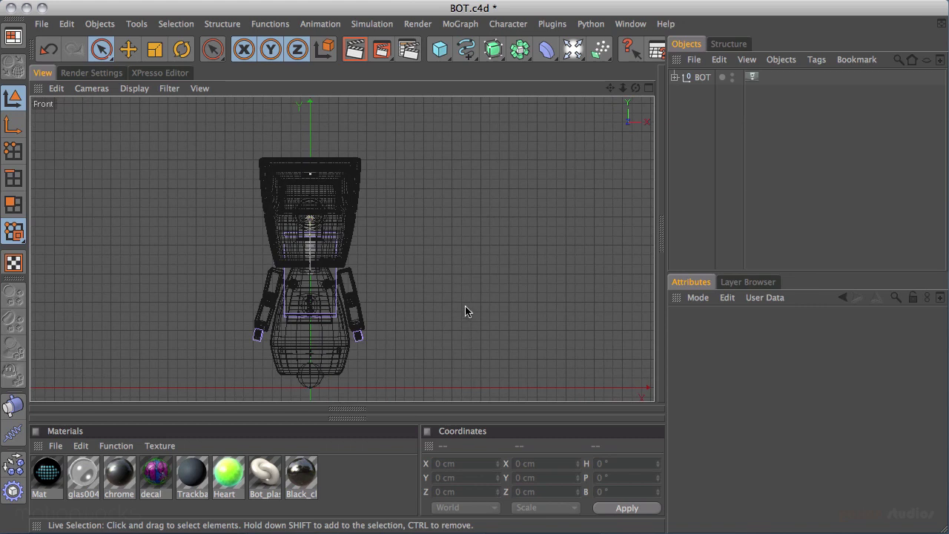
# Step: Enable snapping and start a Linear spline beside the robot at X 360 cm, Y 0 cm
pyautogui.press('p')
pyautogui.click(510, 355)
pyautogui.click(465, 50)
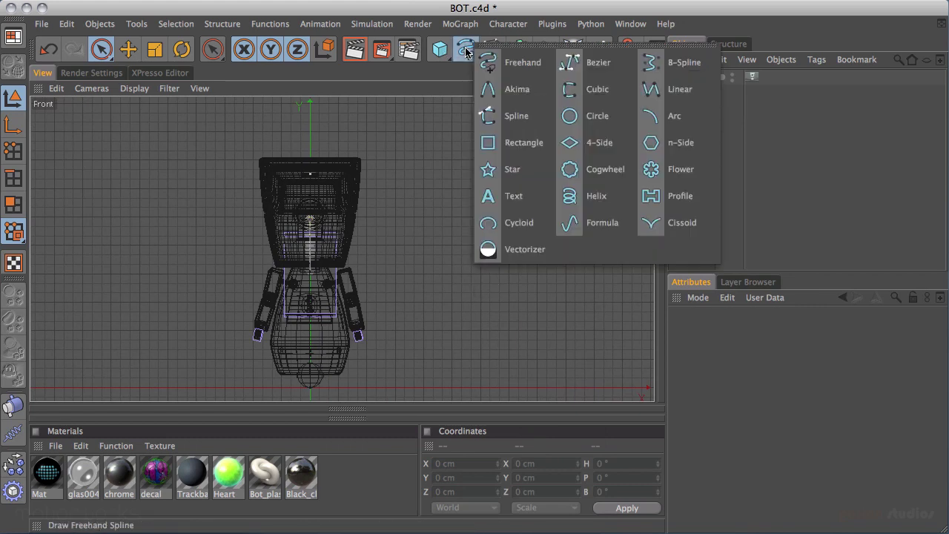
pyautogui.click(684, 95)
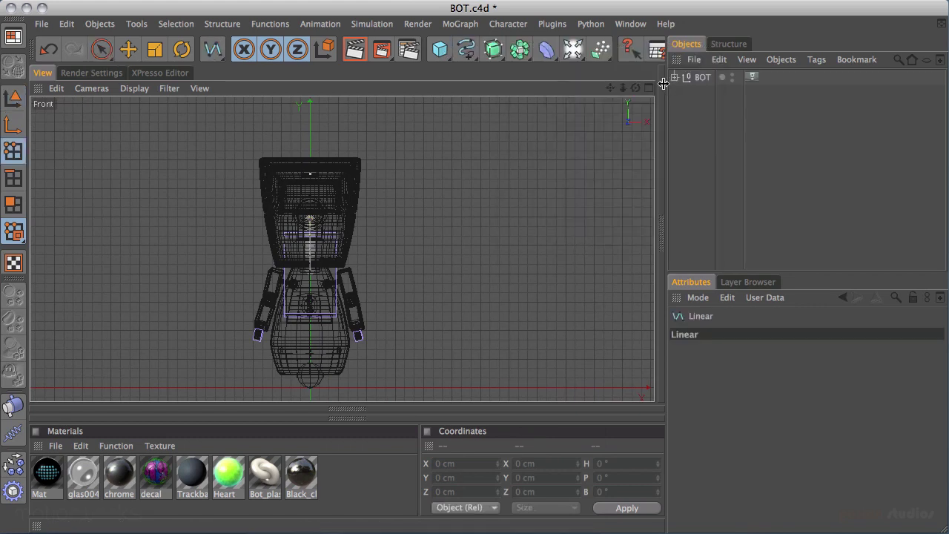
pyautogui.click(481, 380)
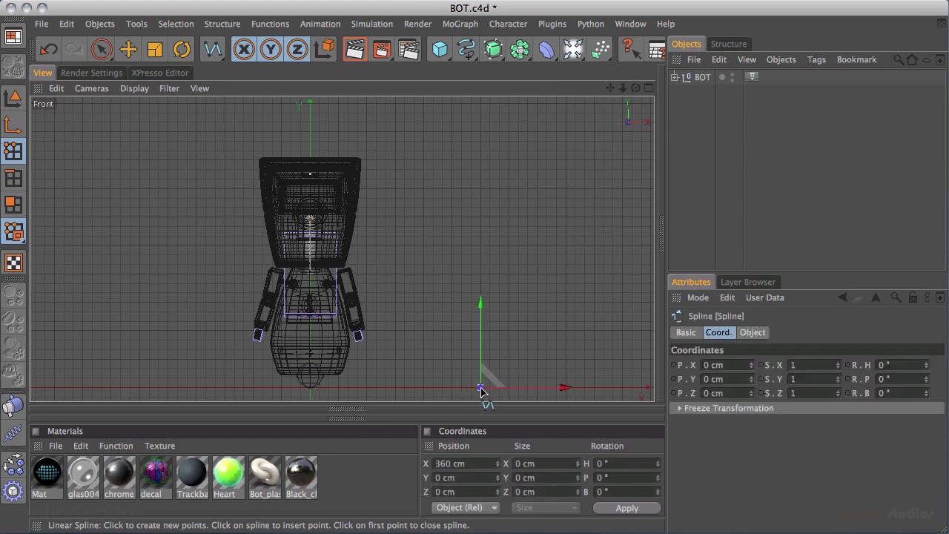
pyautogui.moveTo(483, 385)
pyautogui.mouseDown()
pyautogui.moveTo(495, 385)
pyautogui.moveTo(484, 386)
pyautogui.moveTo(502, 363)
pyautogui.moveTo(483, 363)
pyautogui.moveTo(484, 389)
pyautogui.moveTo(496, 382)
pyautogui.moveTo(483, 387)
pyautogui.mouseUp()
# Step: Draw the stepped column profile upward through X 300, Y 340 cm, X 260, Y 380 cm and X 200, Y 400 cm, ending at X 200, Y 540 cm
pyautogui.click(482, 360)
pyautogui.moveTo(464, 352); pyautogui.dragTo(435, 258)
pyautogui.click(453, 255)
pyautogui.click(452, 227)
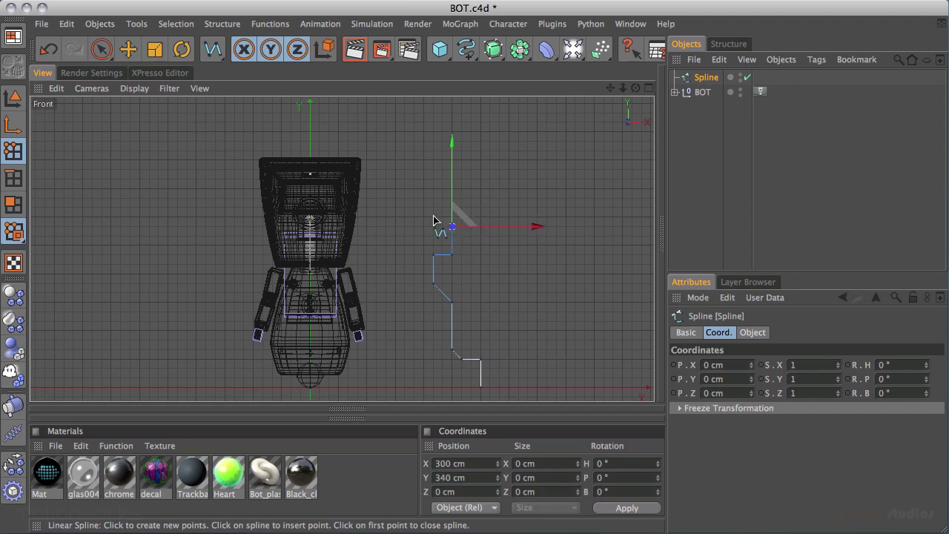
pyautogui.click(434, 208)
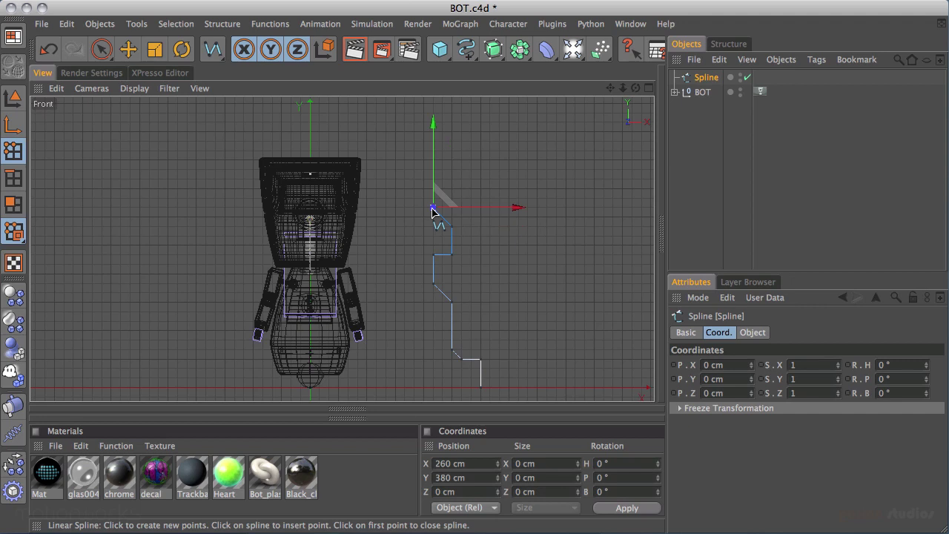
pyautogui.press('super+s')
pyautogui.moveTo(408, 191)
pyautogui.mouseDown()
pyautogui.moveTo(414, 207)
pyautogui.moveTo(404, 198)
pyautogui.mouseUp()
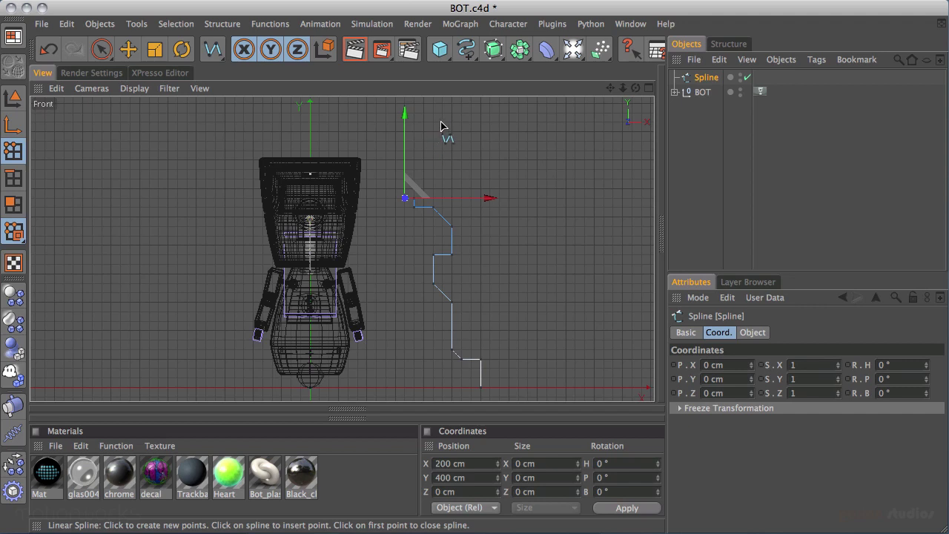
pyautogui.click(406, 132)
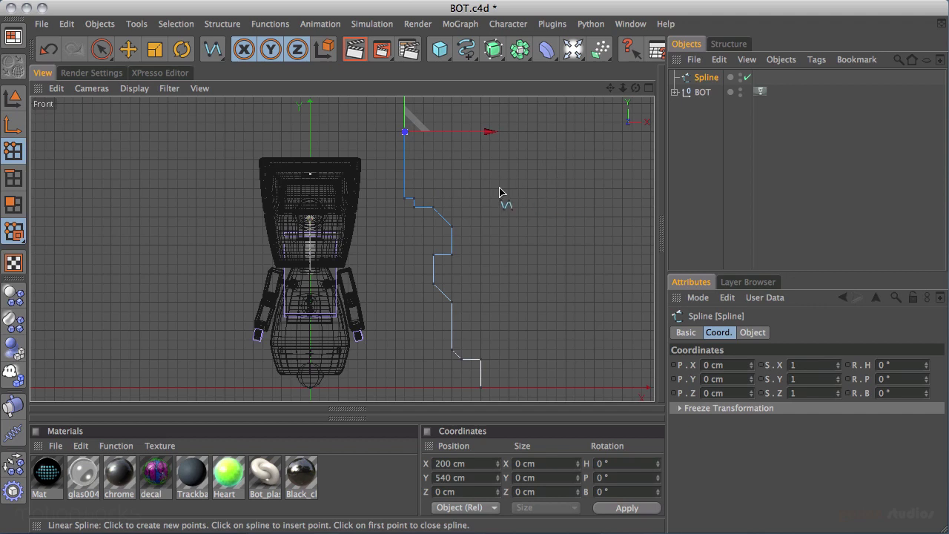
# Step: Examine how the front view's grid spacing changes at different zoom levels around the spline
pyautogui.scroll(-5, 555, 186)
pyautogui.scroll(5, 282, 192)
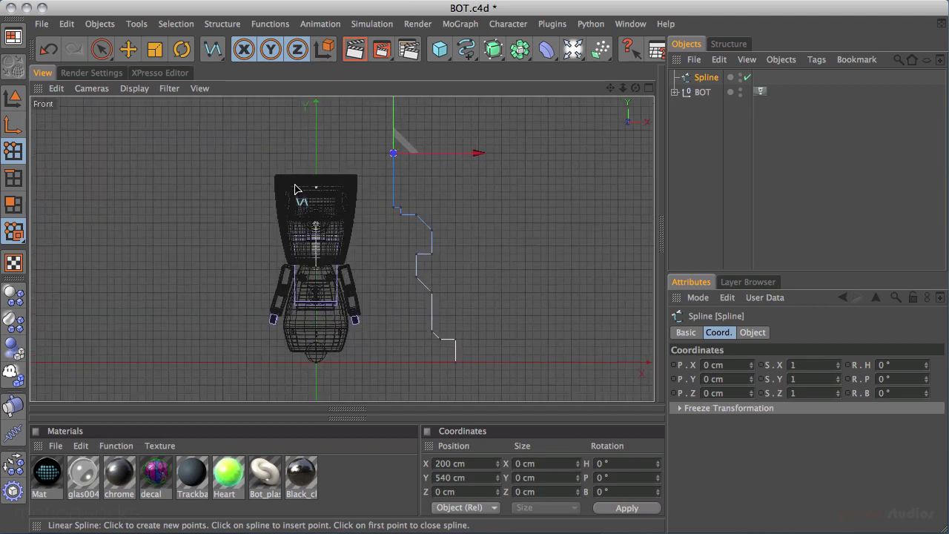
pyautogui.keyDown('alt'); pyautogui.moveTo(282, 192); pyautogui.dragTo(220, 201, button='right'); pyautogui.keyUp('alt')
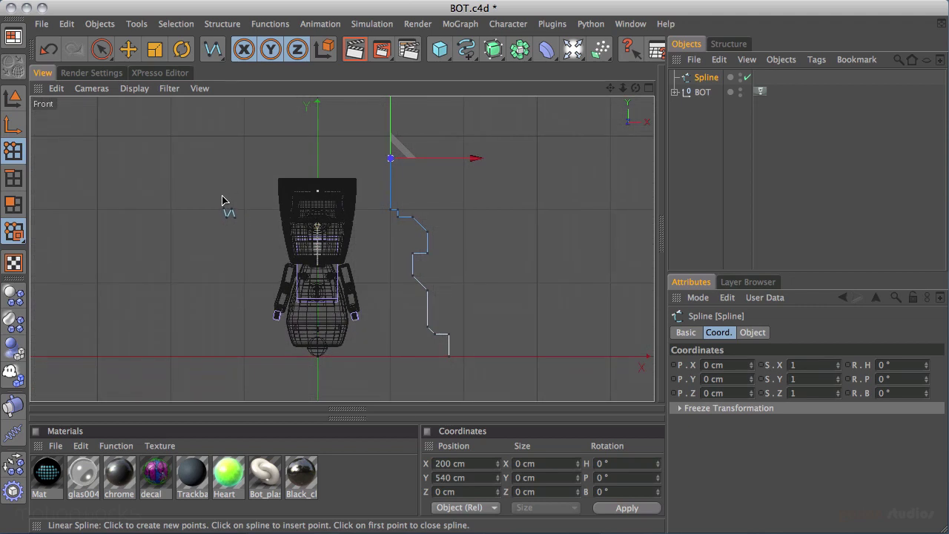
pyautogui.scroll(-3, 218, 201)
pyautogui.scroll(3, 250, 201)
pyautogui.scroll(-2, 272, 198)
pyautogui.scroll(-1, 233, 203)
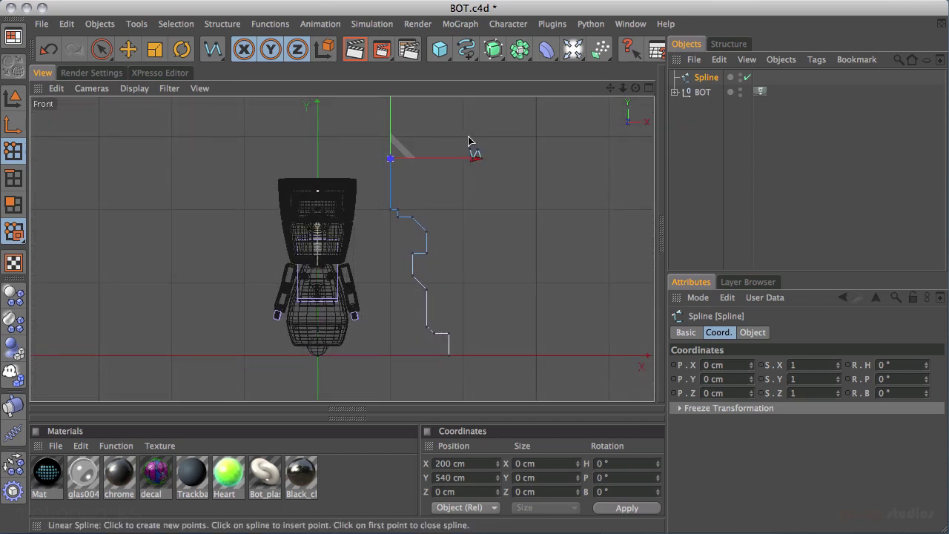
pyautogui.keyDown('alt'); pyautogui.moveTo(508, 187); pyautogui.dragTo(512, 228, button='middle'); pyautogui.keyUp('alt')
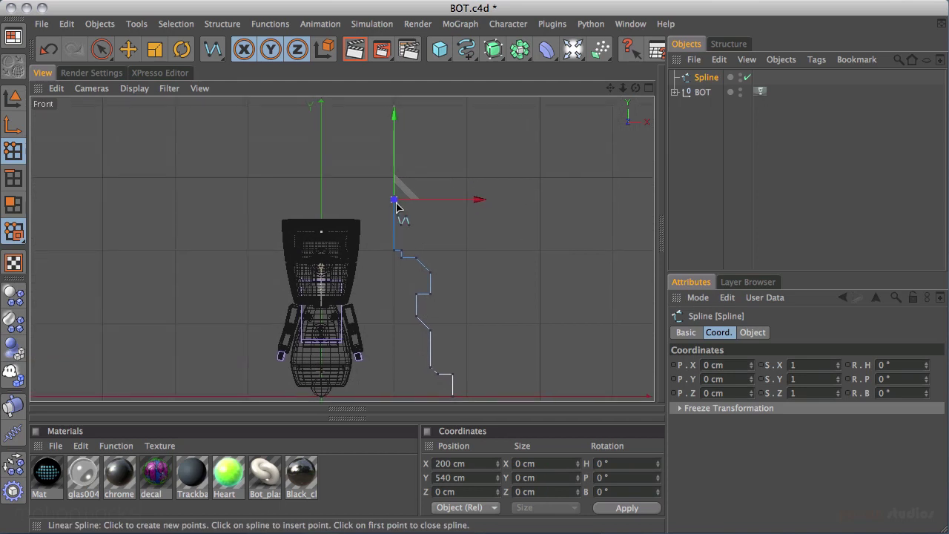
pyautogui.keyDown('alt'); pyautogui.moveTo(301, 236); pyautogui.dragTo(542, 193, button='right'); pyautogui.keyUp('alt')
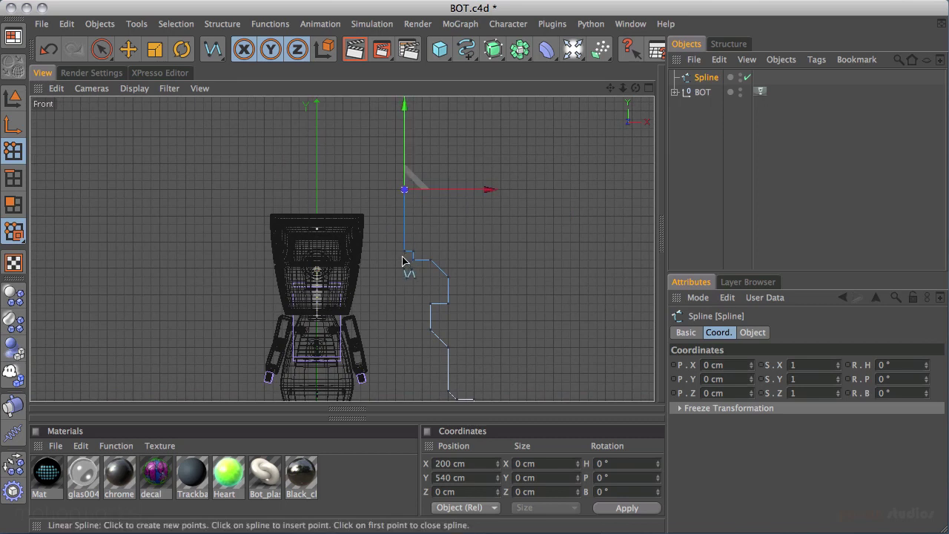
# Step: Extend the column shaft by moving the spline's top point straight up to Y 3800 cm
pyautogui.scroll(-5, 502, 222)
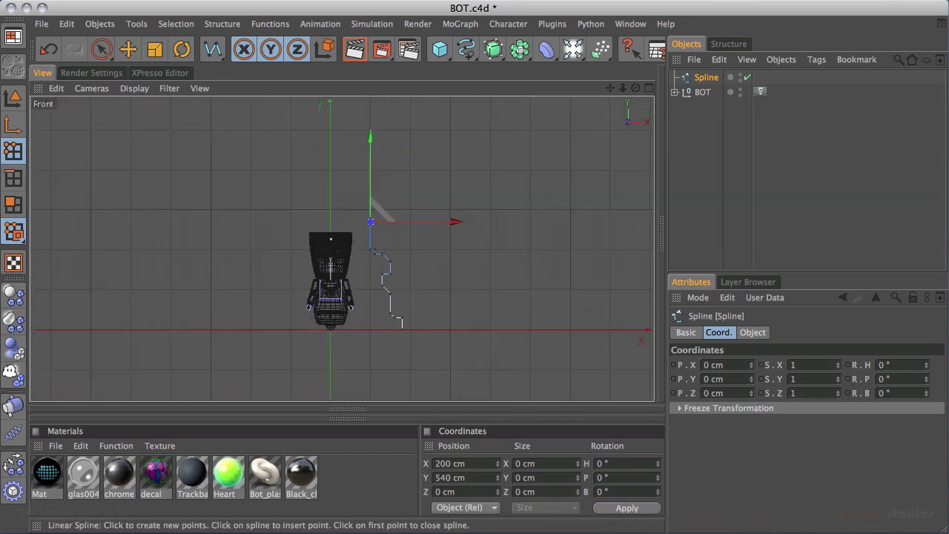
pyautogui.scroll(-4, 519, 255)
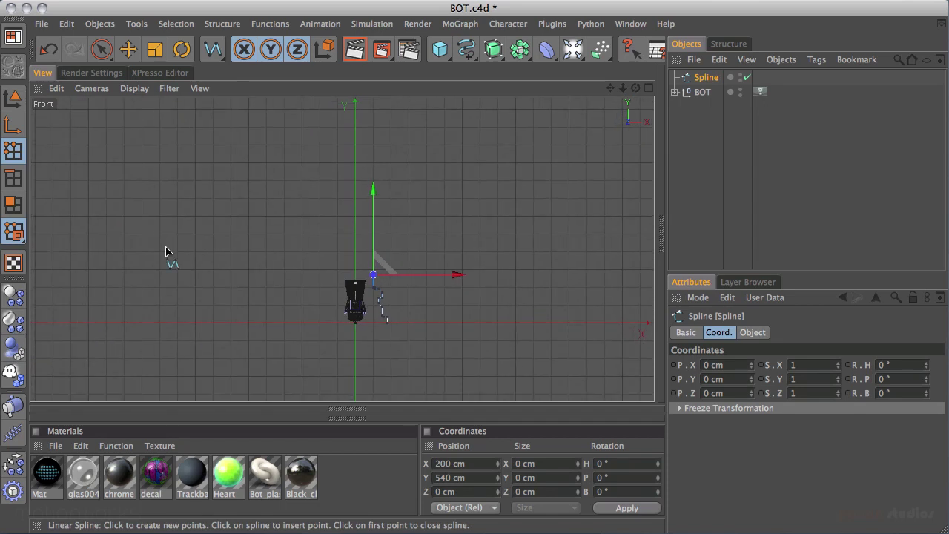
pyautogui.moveTo(372, 226); pyautogui.dragTo(383, 74)
pyautogui.keyDown('alt'); pyautogui.moveTo(460, 191); pyautogui.dragTo(469, 293, button='middle'); pyautogui.keyUp('alt')
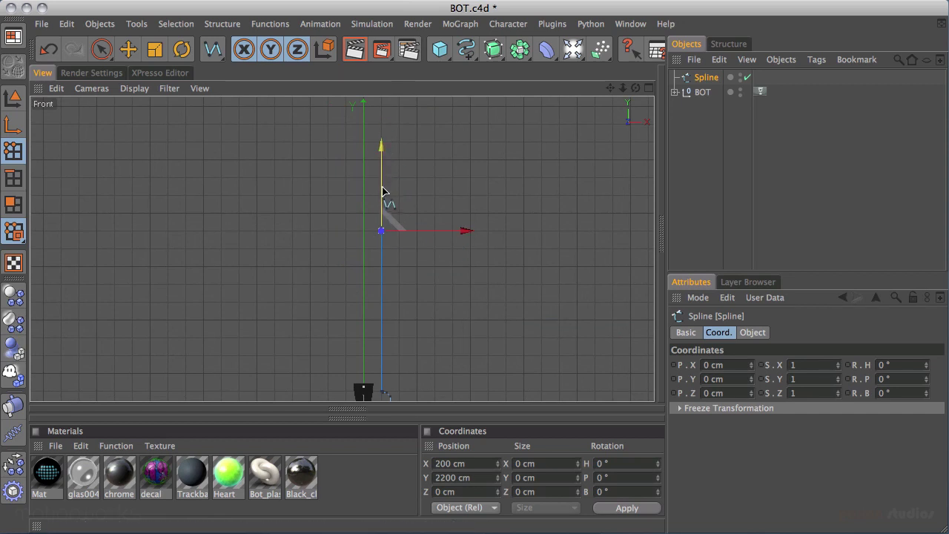
pyautogui.moveTo(381, 193); pyautogui.dragTo(385, 107)
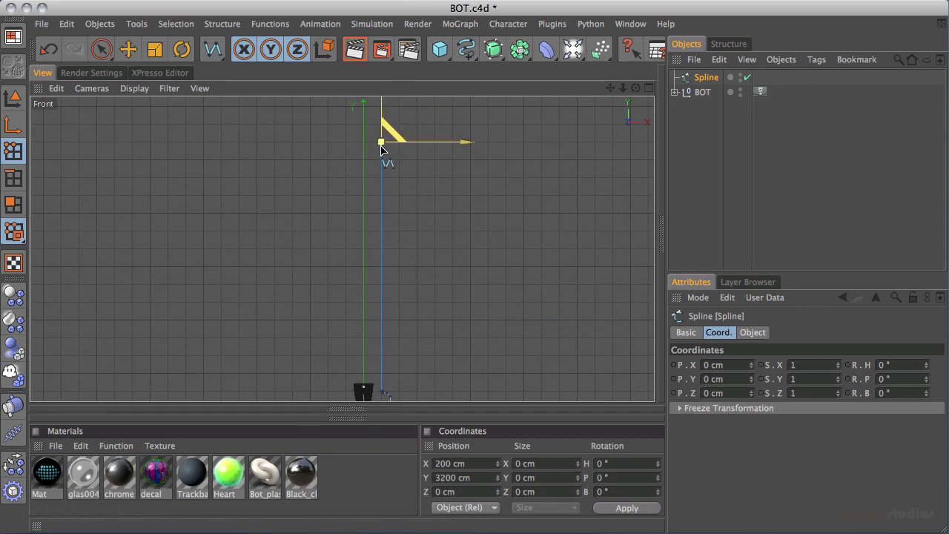
pyautogui.keyDown('alt'); pyautogui.moveTo(391, 333); pyautogui.dragTo(394, 216, button='middle'); pyautogui.keyUp('alt')
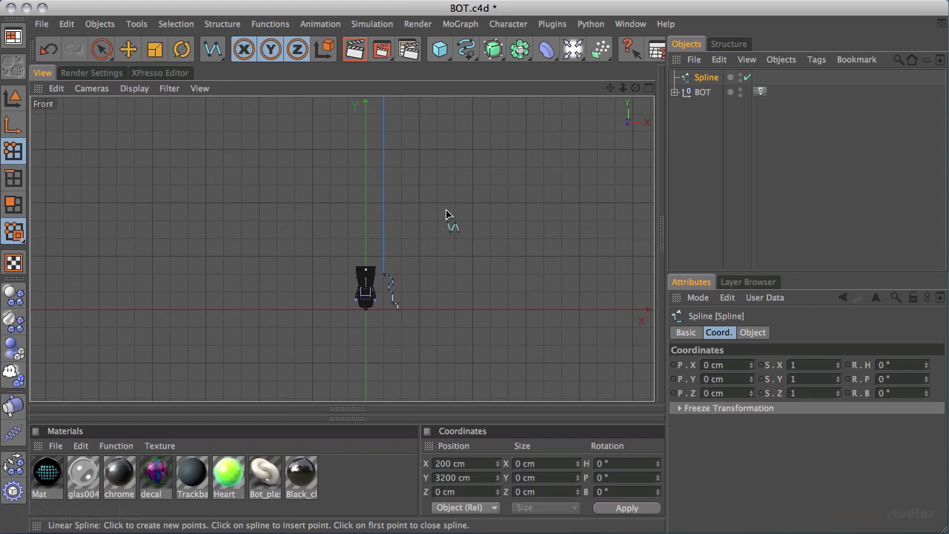
pyautogui.keyDown('alt'); pyautogui.moveTo(444, 209); pyautogui.dragTo(451, 309, button='middle'); pyautogui.keyUp('alt')
pyautogui.click(389, 133)
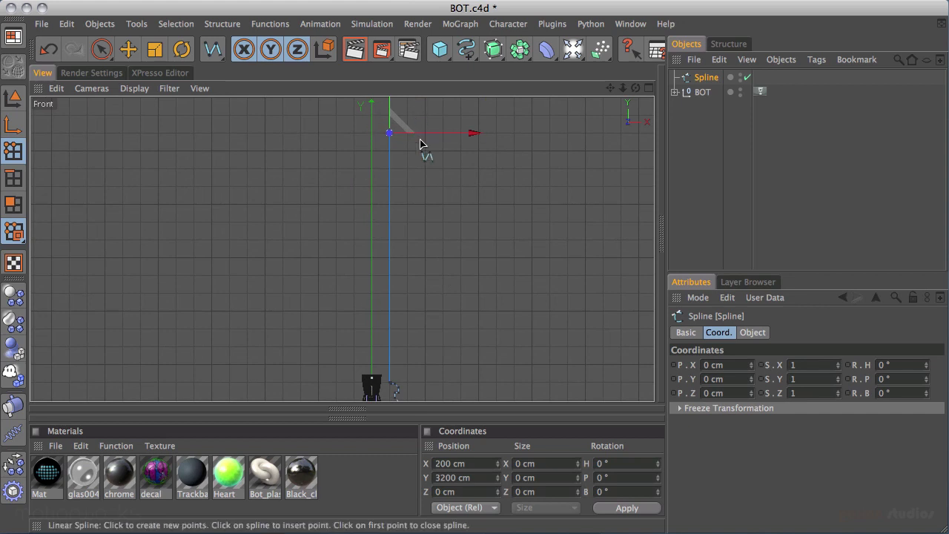
pyautogui.moveTo(392, 106); pyautogui.dragTo(396, 50)
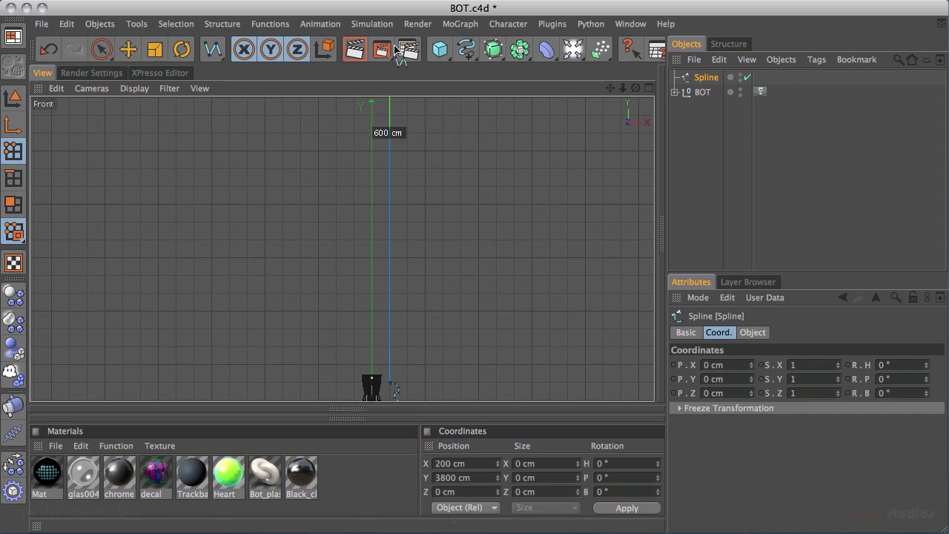
pyautogui.keyDown('alt'); pyautogui.moveTo(319, 239); pyautogui.dragTo(106, 232, button='right'); pyautogui.keyUp('alt')
pyautogui.keyDown('alt'); pyautogui.moveTo(363, 224); pyautogui.dragTo(357, 248, button='middle'); pyautogui.keyUp('alt')
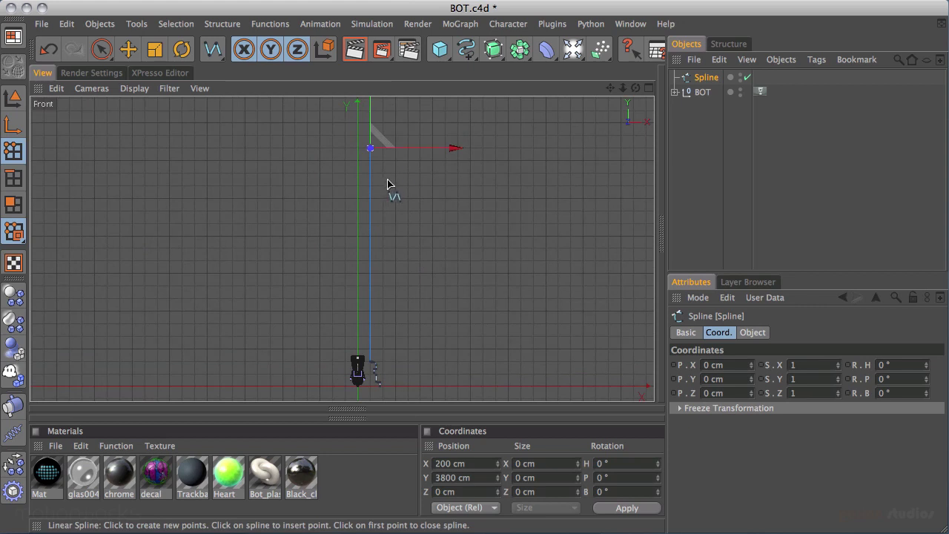
# Step: Finish the spline and place it inside a new Lathe NURBS object to form the column
pyautogui.press('space')
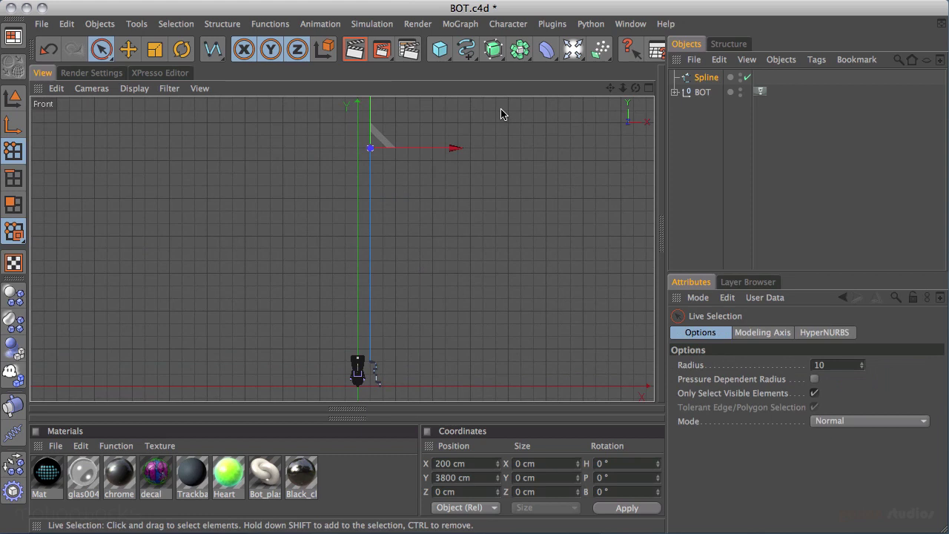
pyautogui.moveTo(495, 56); pyautogui.dragTo(547, 89)
pyautogui.middleClick(432, 274)
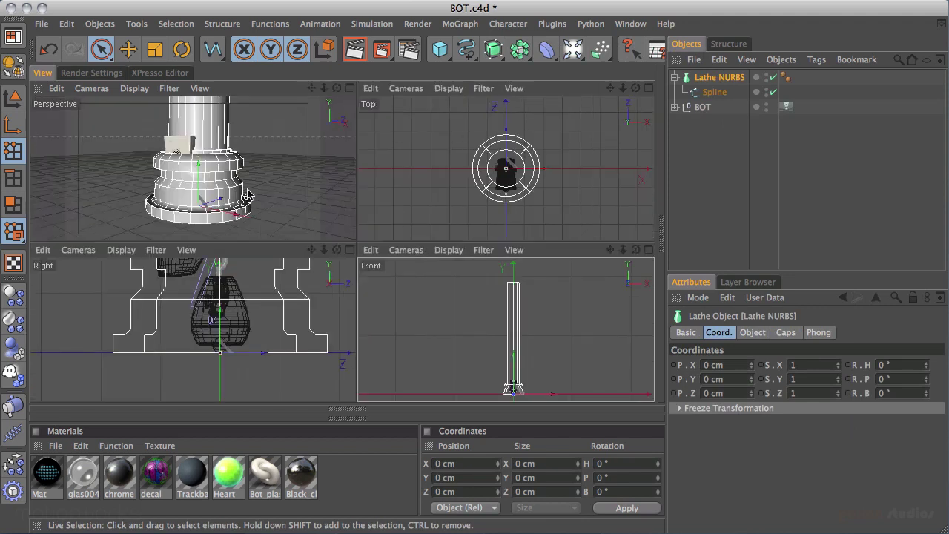
# Step: Examine the lathed column in the perspective view from several angles and distances, including its base around the robot
pyautogui.middleClick(288, 175)
pyautogui.keyDown('alt'); pyautogui.moveTo(396, 235); pyautogui.dragTo(519, 146); pyautogui.keyUp('alt')
pyautogui.keyDown('alt'); pyautogui.moveTo(520, 146); pyautogui.dragTo(171, 220, button='right'); pyautogui.keyUp('alt')
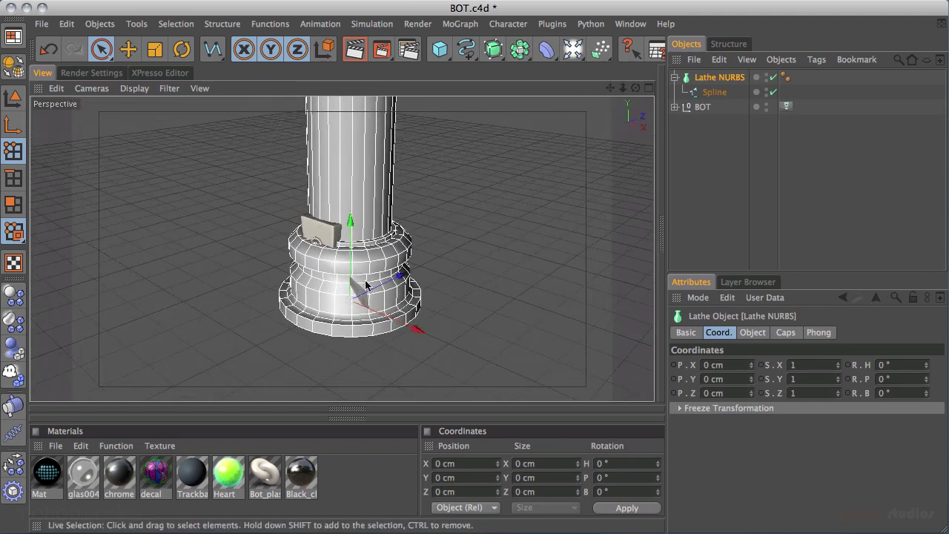
pyautogui.keyDown('alt'); pyautogui.moveTo(499, 199); pyautogui.dragTo(502, 197); pyautogui.keyUp('alt')
pyautogui.keyDown('alt'); pyautogui.moveTo(503, 197); pyautogui.dragTo(411, 225, button='right'); pyautogui.keyUp('alt')
pyautogui.keyDown('alt'); pyautogui.moveTo(352, 280); pyautogui.dragTo(353, 320, button='middle'); pyautogui.keyUp('alt')
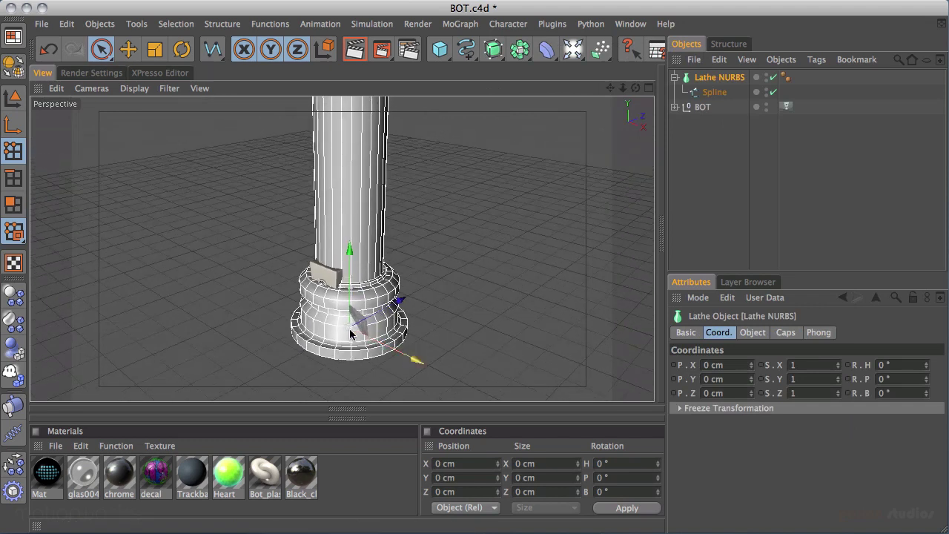
pyautogui.keyDown('alt'); pyautogui.moveTo(523, 168); pyautogui.dragTo(311, 263, button='right'); pyautogui.keyUp('alt')
pyautogui.keyDown('alt'); pyautogui.moveTo(311, 264); pyautogui.dragTo(393, 223); pyautogui.keyUp('alt')
pyautogui.keyDown('alt'); pyautogui.moveTo(393, 222); pyautogui.dragTo(311, 252, button='right'); pyautogui.keyUp('alt')
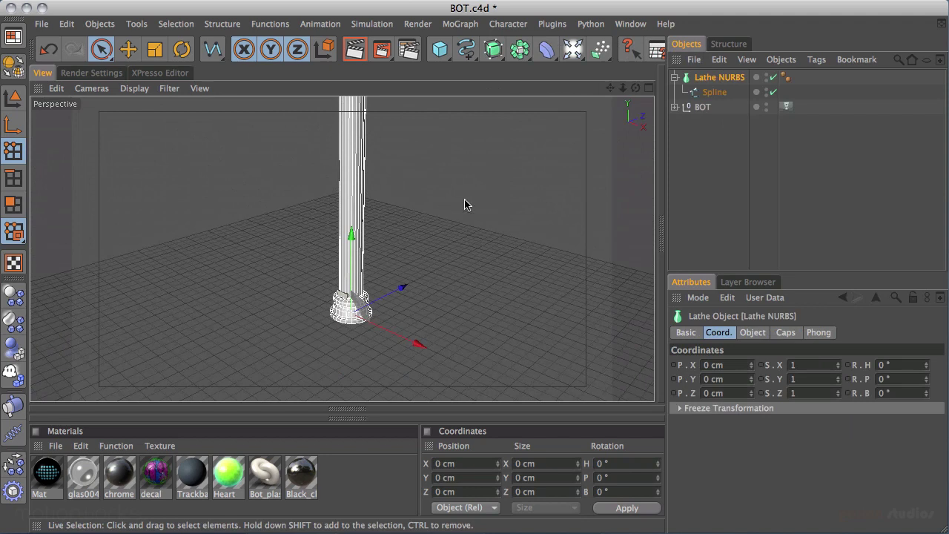
pyautogui.keyDown('alt'); pyautogui.moveTo(451, 198); pyautogui.dragTo(106, 279, button='right'); pyautogui.keyUp('alt')
pyautogui.keyDown('alt'); pyautogui.moveTo(300, 225); pyautogui.dragTo(319, 270, button='middle'); pyautogui.keyUp('alt')
pyautogui.keyDown('alt'); pyautogui.moveTo(319, 270); pyautogui.dragTo(643, 132, button='right'); pyautogui.keyUp('alt')
pyautogui.keyDown('alt'); pyautogui.moveTo(644, 132); pyautogui.dragTo(430, 256); pyautogui.keyUp('alt')
pyautogui.keyDown('alt'); pyautogui.moveTo(285, 322); pyautogui.dragTo(663, 127, button='right'); pyautogui.keyUp('alt')
pyautogui.keyDown('alt'); pyautogui.moveTo(422, 286); pyautogui.dragTo(426, 214, button='middle'); pyautogui.keyUp('alt')
pyautogui.scroll(5, 335, 244)
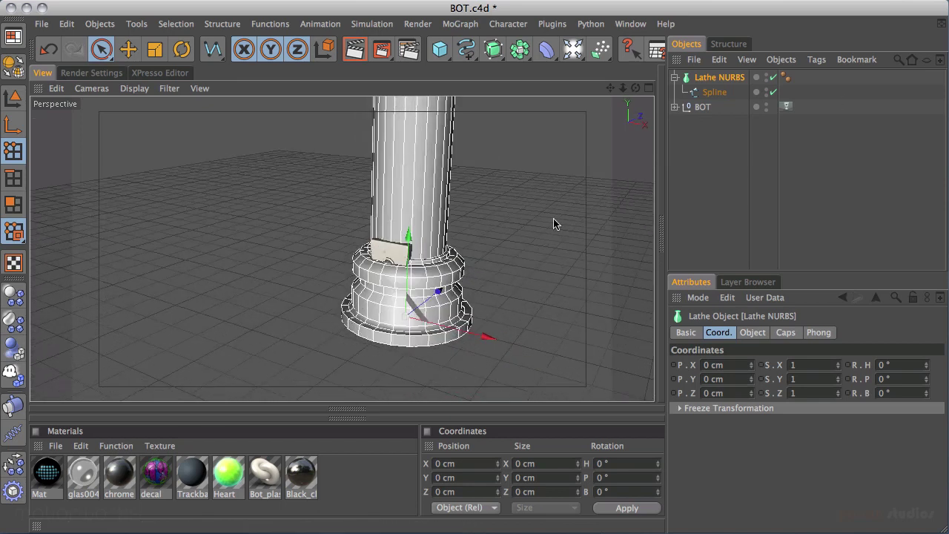
# Step: Delete the BOT object and save the scene as Set.c4d in the models folder
pyautogui.click(703, 108)
pyautogui.press('Delete')
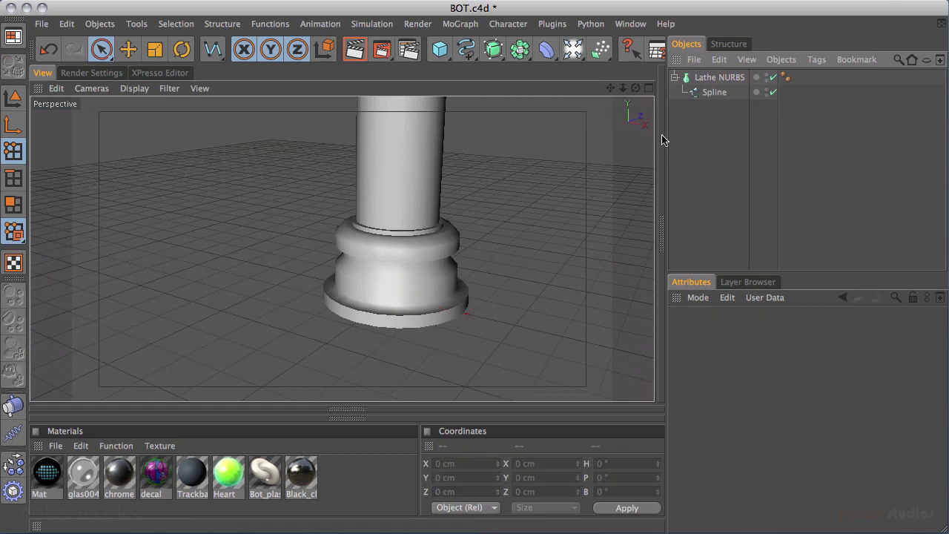
pyautogui.click(43, 25)
pyautogui.click(70, 157)
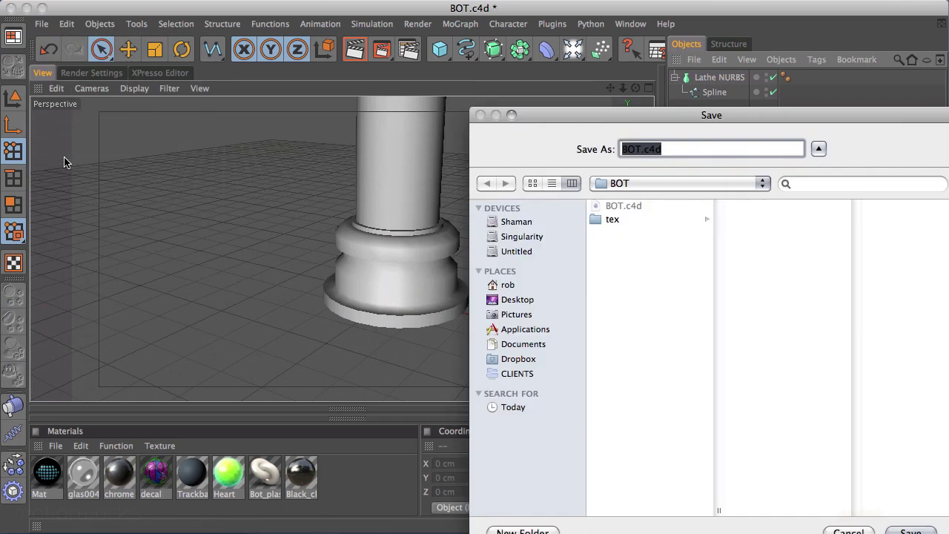
pyautogui.click(628, 188)
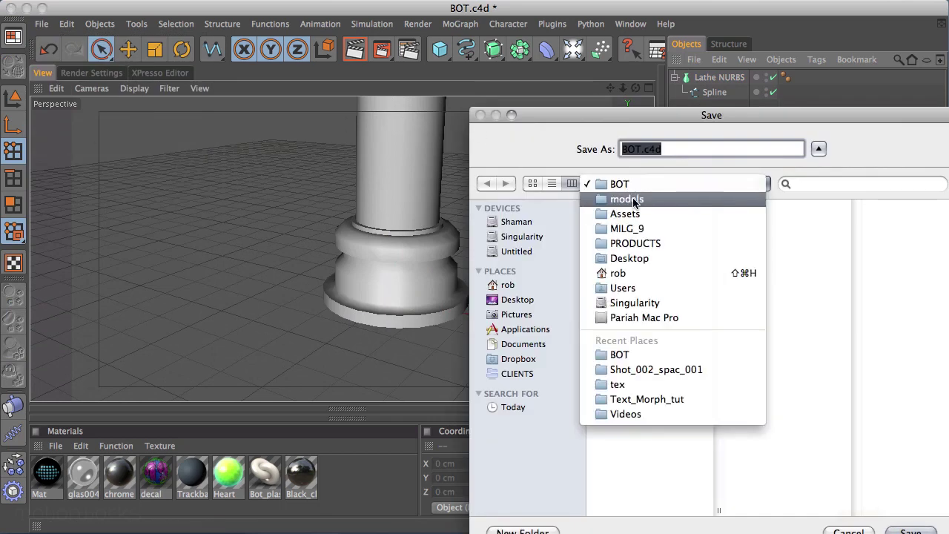
pyautogui.click(640, 197)
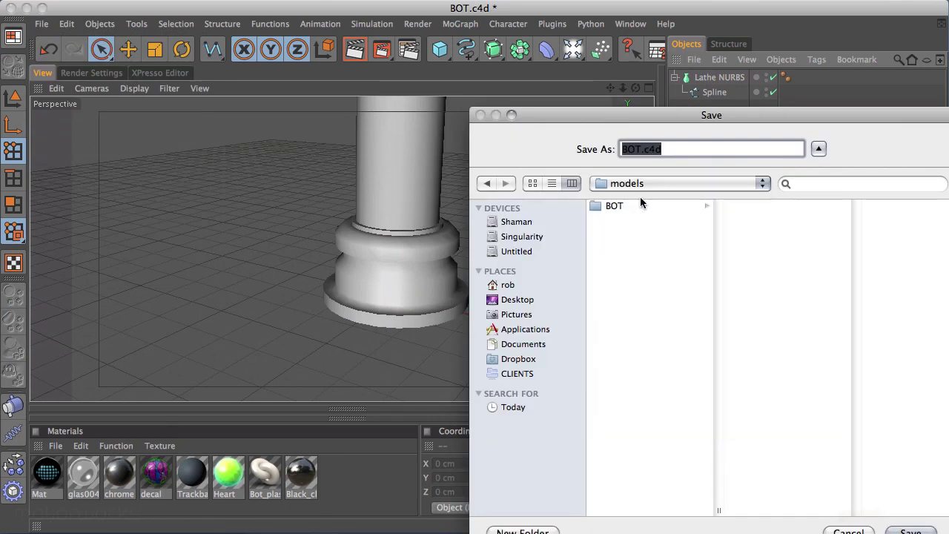
pyautogui.doubleClick(640, 149)
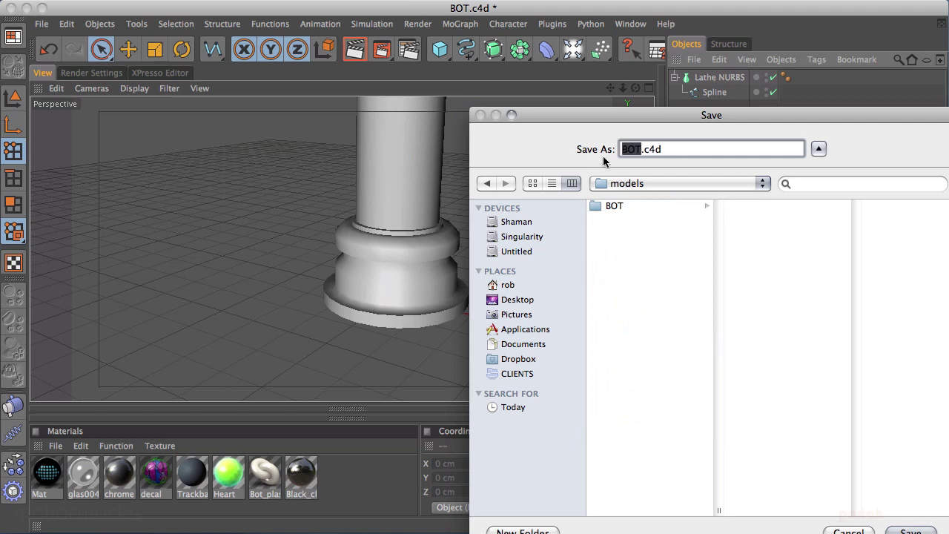
pyautogui.write('Set')
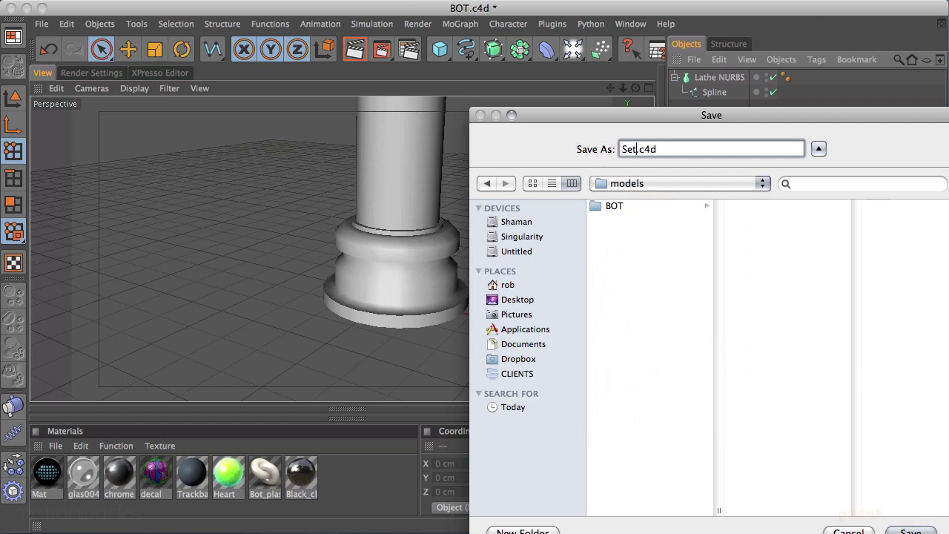
pyautogui.click(911, 531)
# Step: Remove all the leftover robot materials from the scene
pyautogui.moveTo(339, 471); pyautogui.dragTo(191, 482)
pyautogui.rightClick(193, 481)
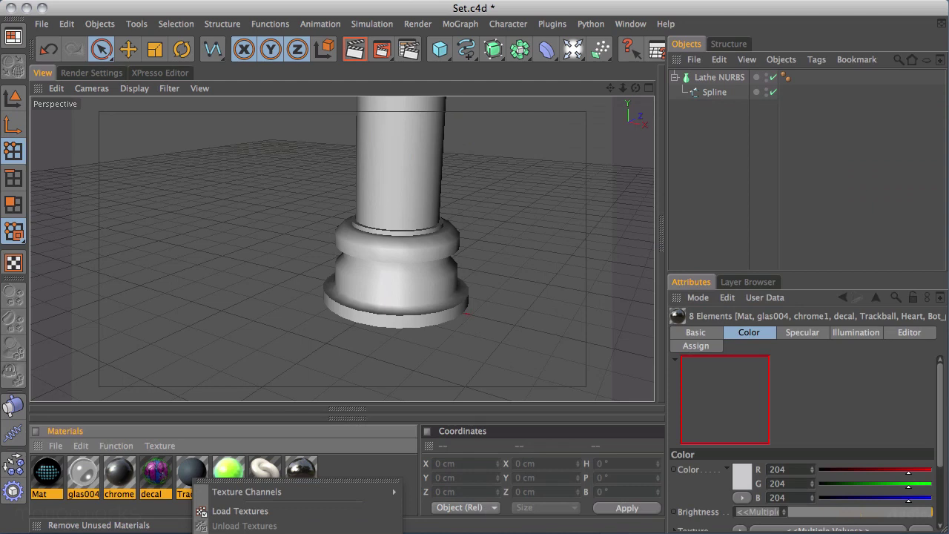
pyautogui.click(245, 532)
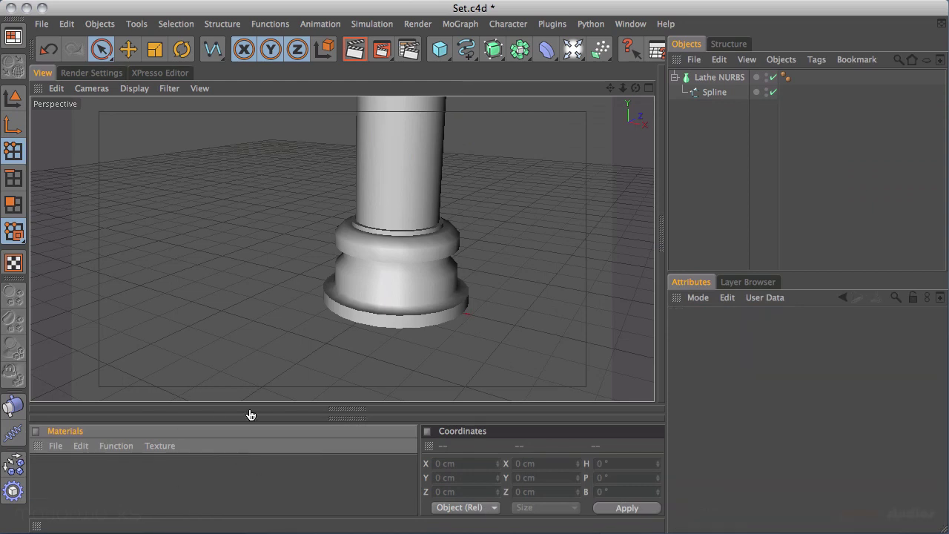
# Step: Examine the column's Lathe object and cap settings, and view its base from below and above
pyautogui.keyDown('alt'); pyautogui.moveTo(501, 184); pyautogui.dragTo(519, 176, button='middle'); pyautogui.keyUp('alt')
pyautogui.click(731, 78)
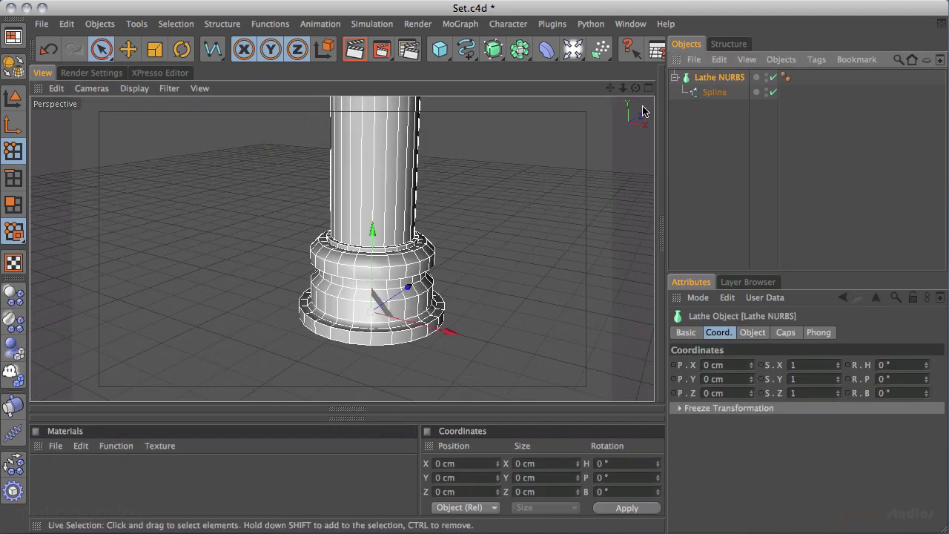
pyautogui.click(754, 334)
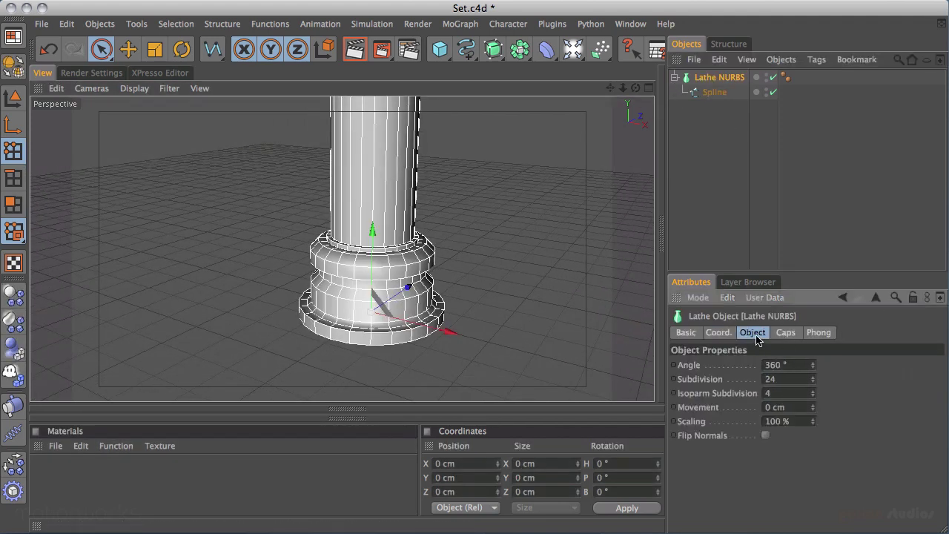
pyautogui.click(785, 333)
pyautogui.moveTo(632, 88); pyautogui.dragTo(645, 384)
pyautogui.click(776, 364)
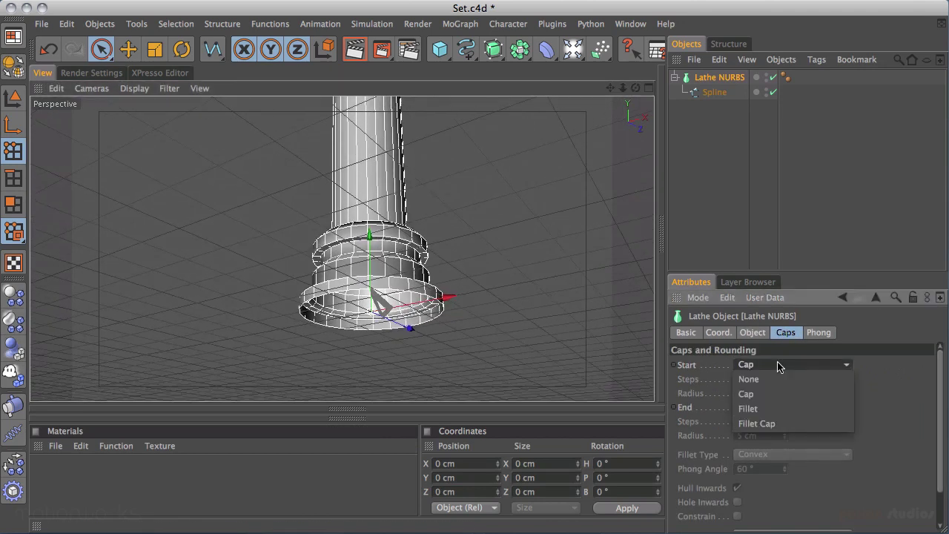
pyautogui.click(892, 369)
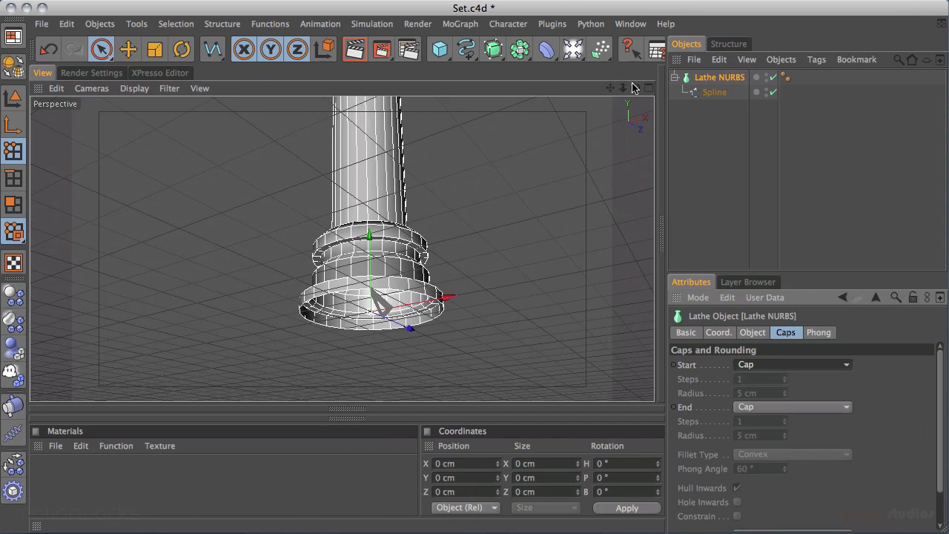
pyautogui.keyDown('alt'); pyautogui.moveTo(499, 356); pyautogui.dragTo(465, 161); pyautogui.keyUp('alt')
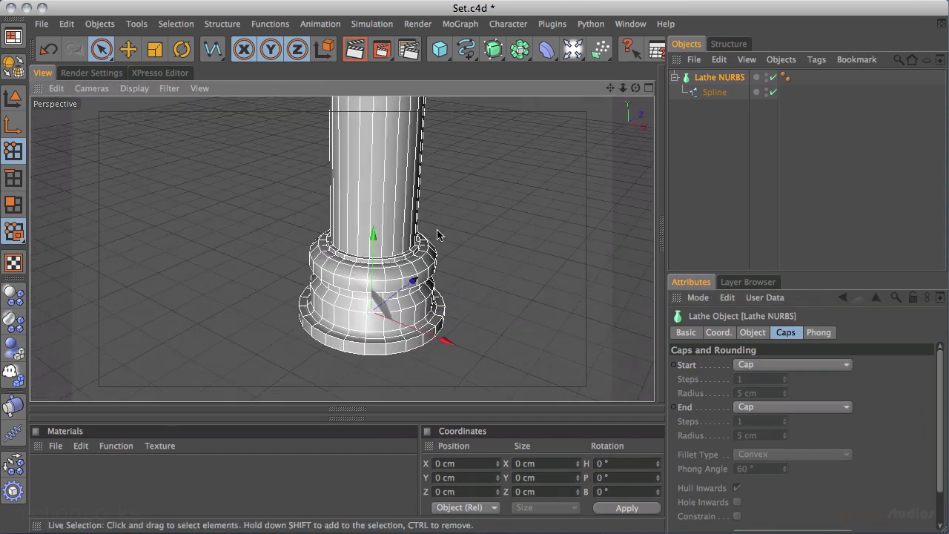
pyautogui.scroll(-1, 460, 191)
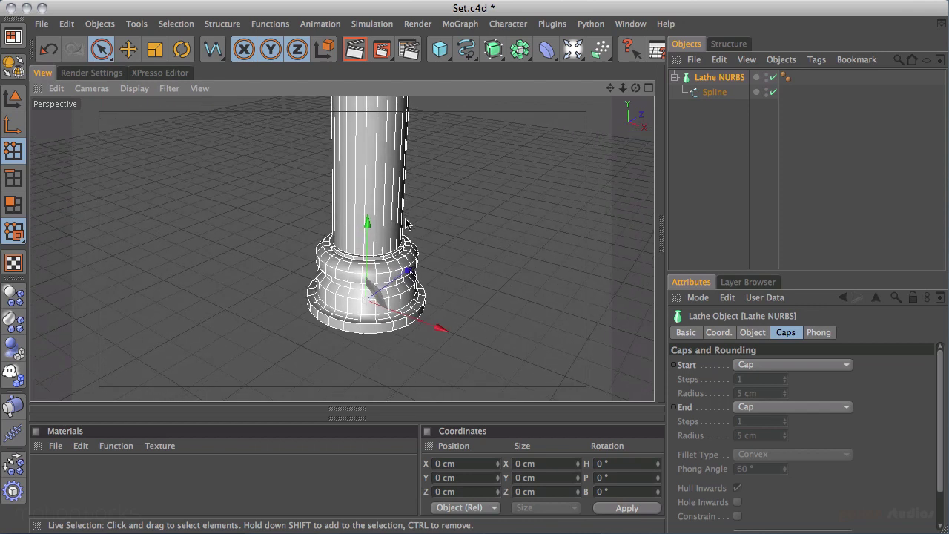
pyautogui.scroll(-2, 475, 159)
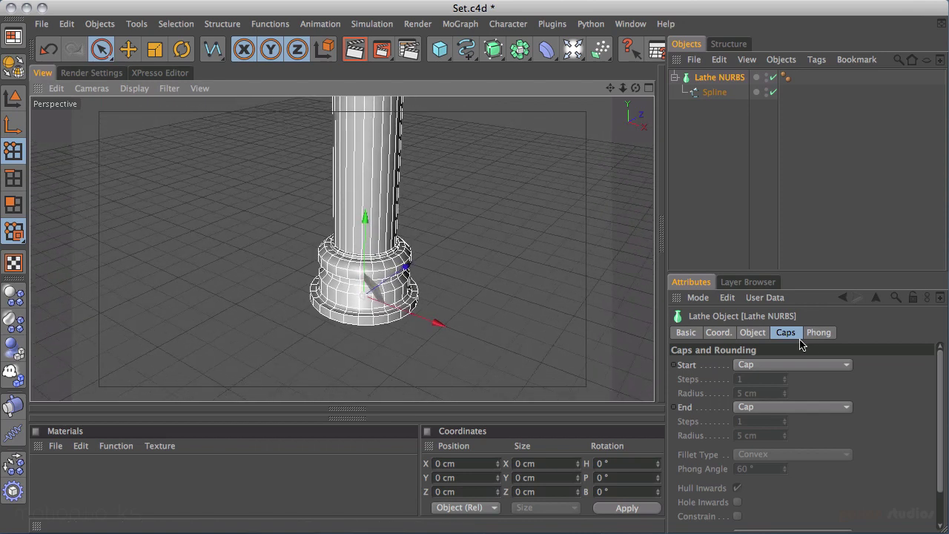
# Step: Try a subdivision of 3 on the Lathe object and view the simplified column from another angle
pyautogui.click(752, 333)
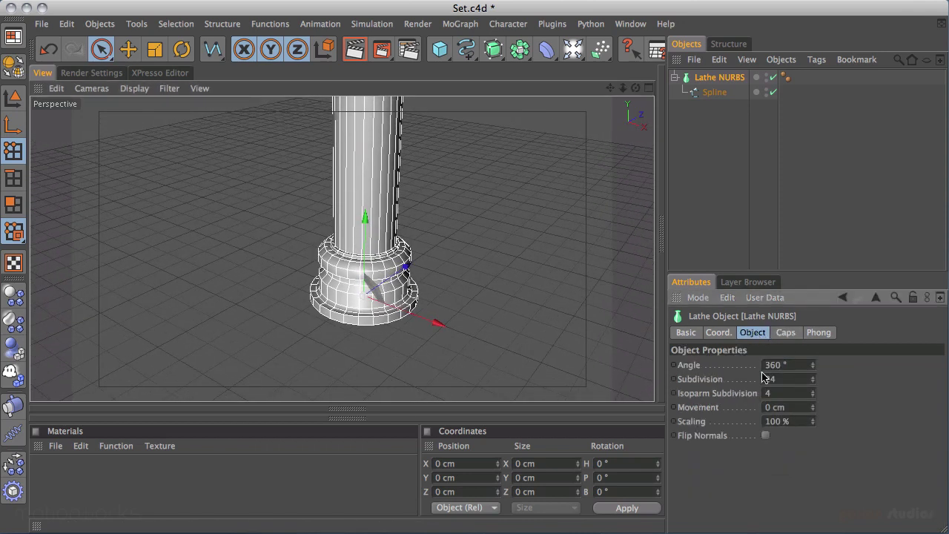
pyautogui.moveTo(815, 385)
pyautogui.mouseDown()
pyautogui.moveTo(818, 294)
pyautogui.moveTo(818, 403)
pyautogui.mouseUp()
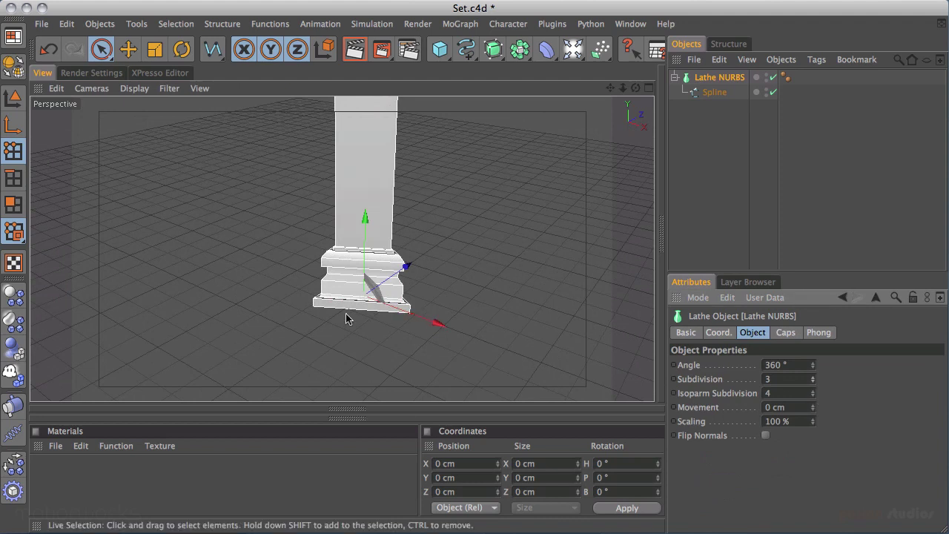
pyautogui.keyDown('alt'); pyautogui.moveTo(381, 317); pyautogui.dragTo(531, 242); pyautogui.keyUp('alt')
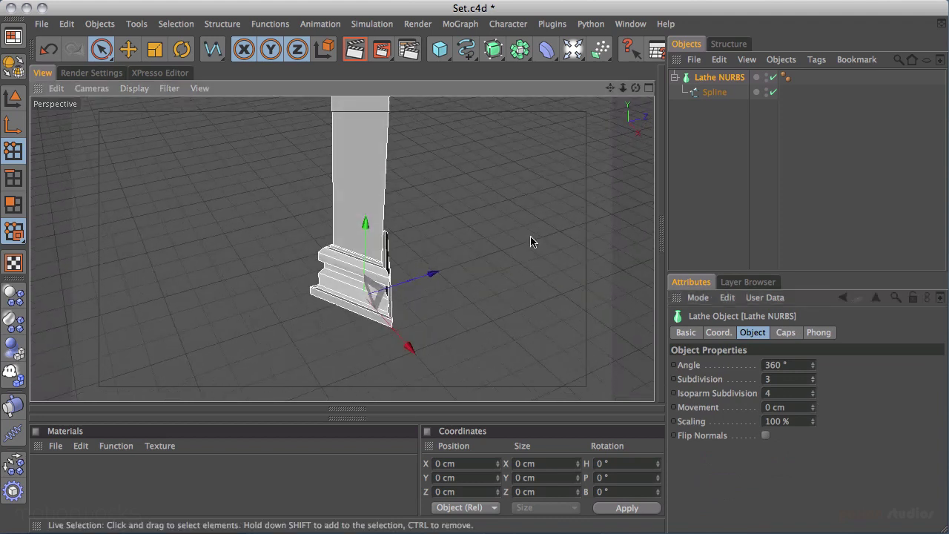
# Step: Set the Lathe object's subdivision to 24 and its isoparm subdivision to 2
pyautogui.click(814, 377)
pyautogui.moveTo(814, 381); pyautogui.dragTo(819, 373)
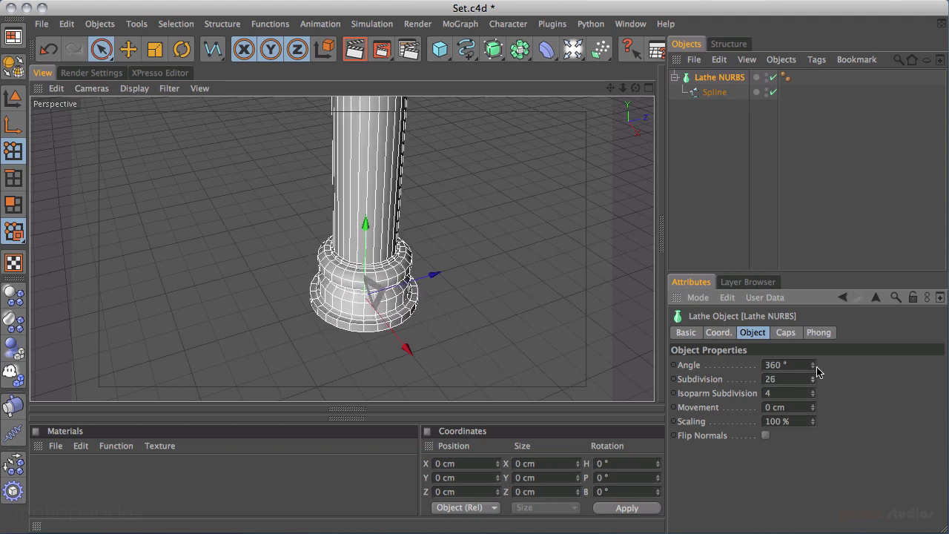
pyautogui.doubleClick(789, 380)
pyautogui.press('Return')
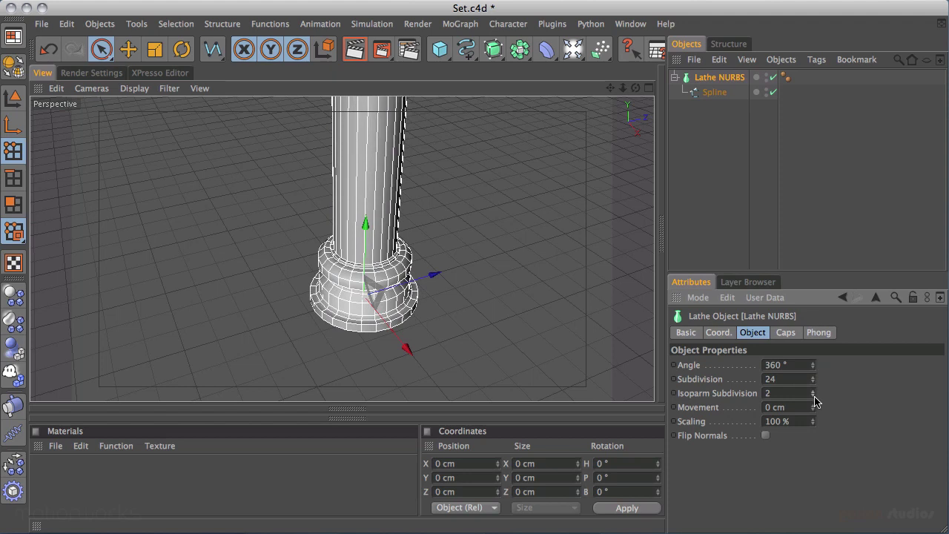
# Step: Examine the column's base up close in the perspective view and its outline in the front view
pyautogui.keyDown('alt'); pyautogui.moveTo(356, 295); pyautogui.dragTo(420, 244); pyautogui.keyUp('alt')
pyautogui.keyDown('alt'); pyautogui.moveTo(419, 244); pyautogui.dragTo(372, 282, button='middle'); pyautogui.keyUp('alt')
pyautogui.keyDown('alt'); pyautogui.moveTo(356, 293); pyautogui.dragTo(564, 171, button='right'); pyautogui.keyUp('alt')
pyautogui.keyDown('alt'); pyautogui.moveTo(439, 242); pyautogui.dragTo(459, 258, button='middle'); pyautogui.keyUp('alt')
pyautogui.keyDown('alt'); pyautogui.moveTo(406, 254); pyautogui.dragTo(561, 152, button='right'); pyautogui.keyUp('alt')
pyautogui.keyDown('alt'); pyautogui.moveTo(459, 258); pyautogui.dragTo(421, 228); pyautogui.keyUp('alt')
pyautogui.middleClick(438, 227)
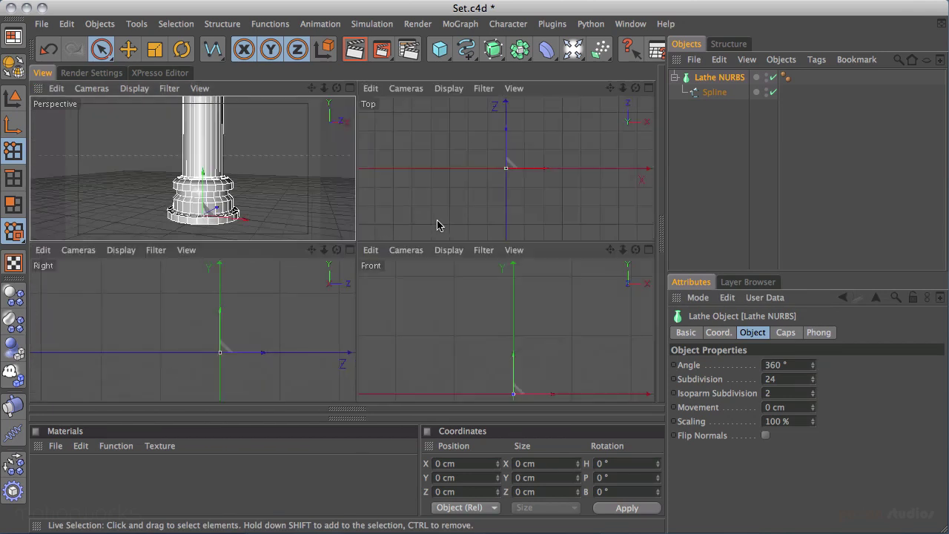
pyautogui.middleClick(445, 333)
pyautogui.keyDown('alt'); pyautogui.moveTo(321, 324); pyautogui.dragTo(289, 218, button='middle'); pyautogui.keyUp('alt')
pyautogui.keyDown('alt'); pyautogui.moveTo(249, 236); pyautogui.dragTo(613, 171, button='right'); pyautogui.keyUp('alt')
pyautogui.keyDown('alt'); pyautogui.moveTo(478, 169); pyautogui.dragTo(515, 159, button='middle'); pyautogui.keyUp('alt')
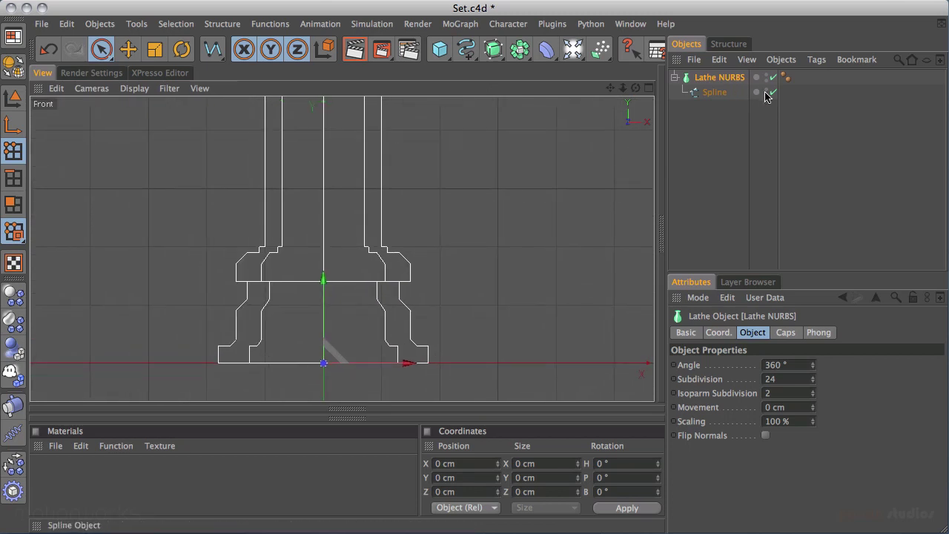
# Step: Select the spline and switch the Lathe object off and on again to inspect the profile in the front view
pyautogui.click(716, 94)
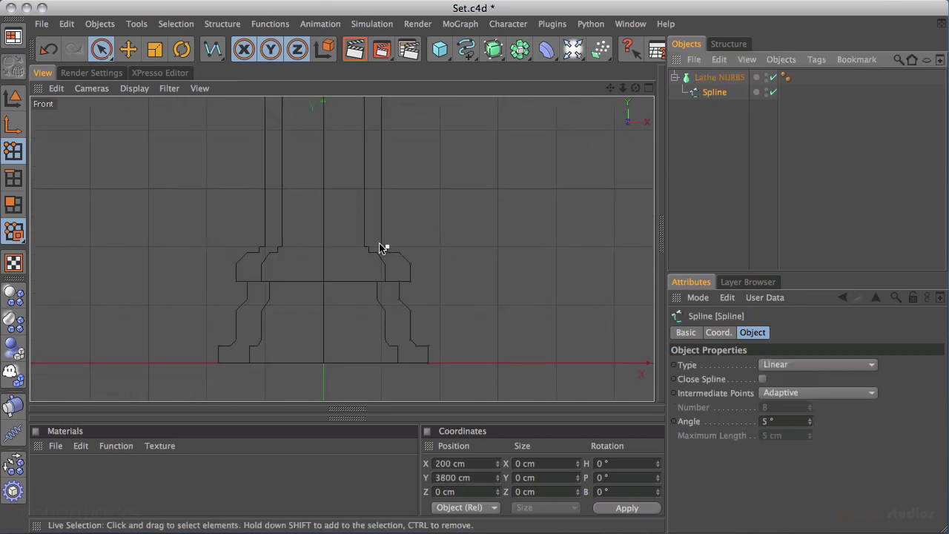
pyautogui.keyDown('alt'); pyautogui.moveTo(346, 270); pyautogui.dragTo(435, 239, button='right'); pyautogui.keyUp('alt')
pyautogui.keyDown('alt'); pyautogui.moveTo(435, 239); pyautogui.dragTo(388, 195, button='middle'); pyautogui.keyUp('alt')
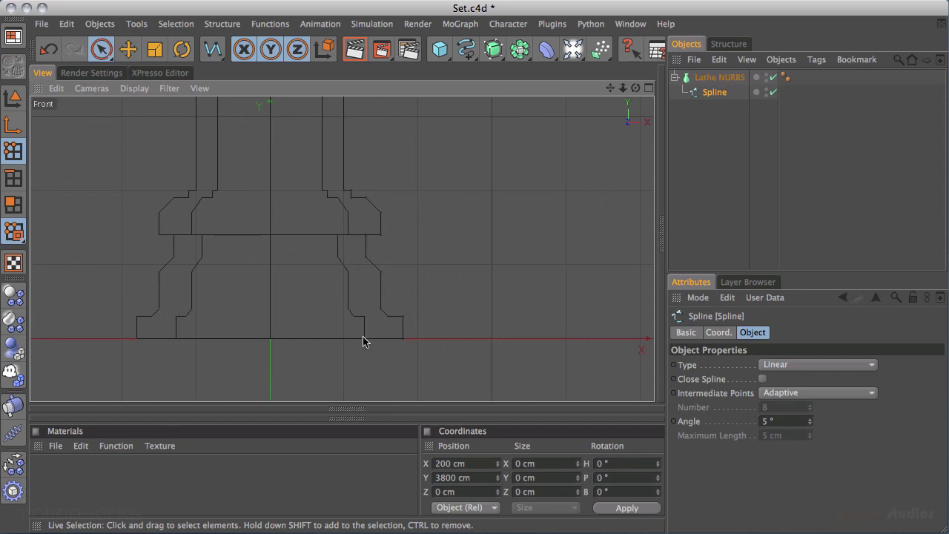
pyautogui.click(773, 78)
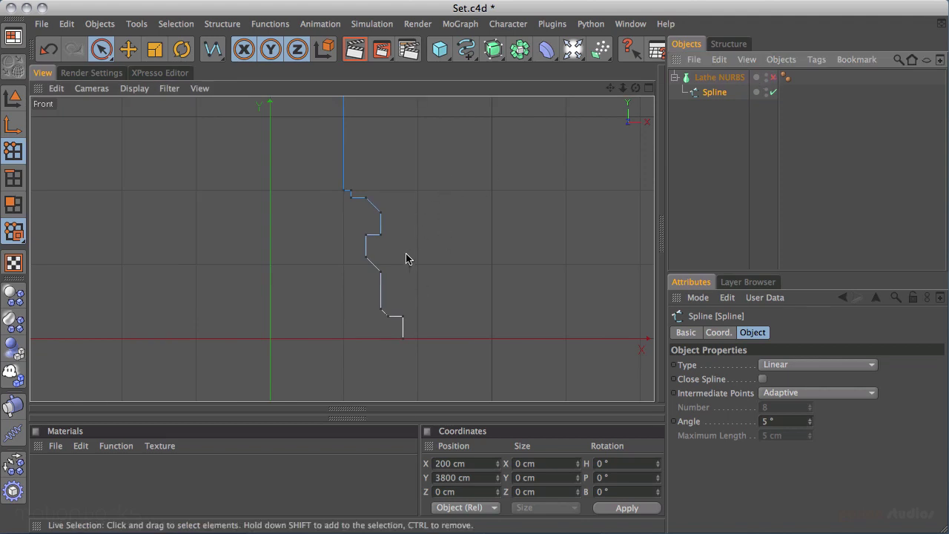
pyautogui.click(773, 79)
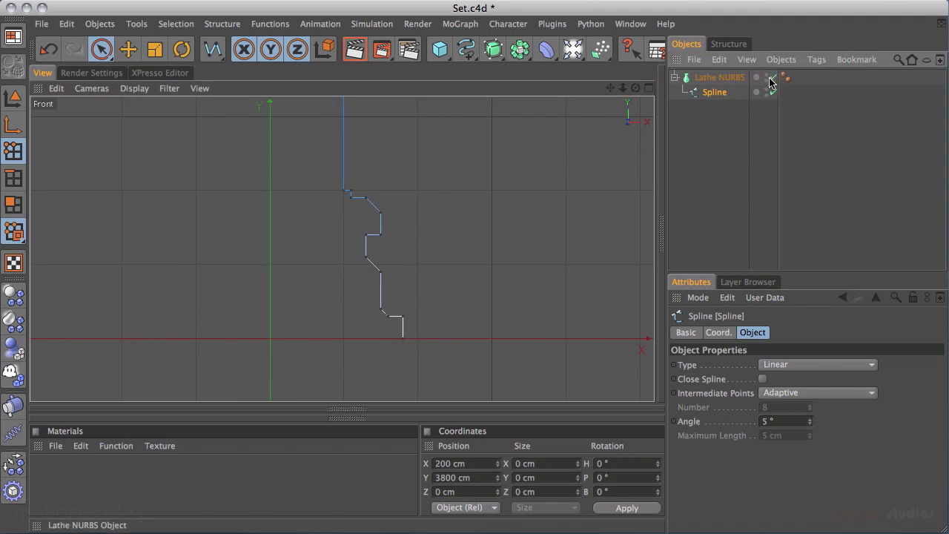
# Step: Collapse the Lathe NURBS hierarchy and duplicate the column as a spare copy below the original
pyautogui.middleClick(455, 217)
pyautogui.middleClick(334, 195)
pyautogui.keyDown('alt'); pyautogui.moveTo(498, 166); pyautogui.dragTo(286, 222, button='right'); pyautogui.keyUp('alt')
pyautogui.keyDown('alt'); pyautogui.moveTo(286, 223); pyautogui.dragTo(304, 255, button='middle'); pyautogui.keyUp('alt')
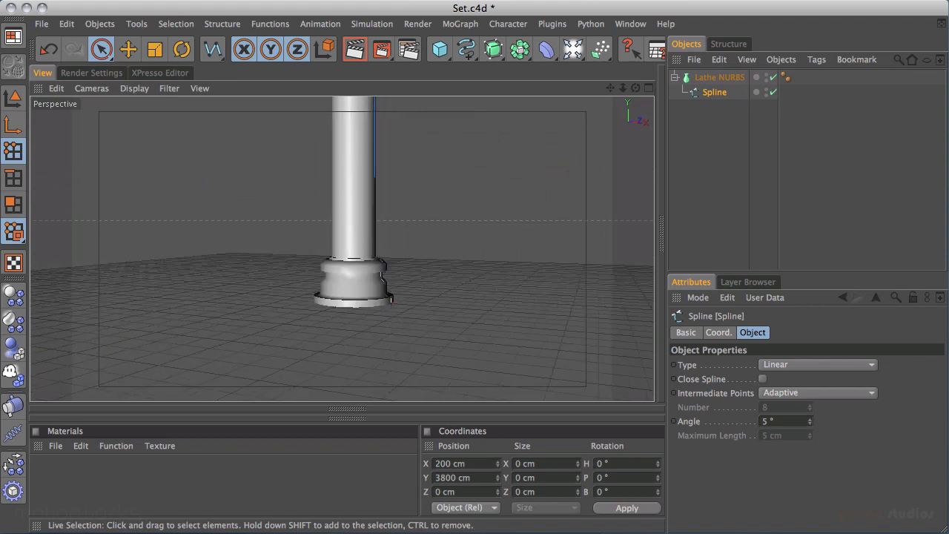
pyautogui.keyDown('alt'); pyautogui.moveTo(482, 237); pyautogui.dragTo(356, 178); pyautogui.keyUp('alt')
pyautogui.keyDown('alt'); pyautogui.moveTo(461, 159); pyautogui.dragTo(381, 183); pyautogui.keyUp('alt')
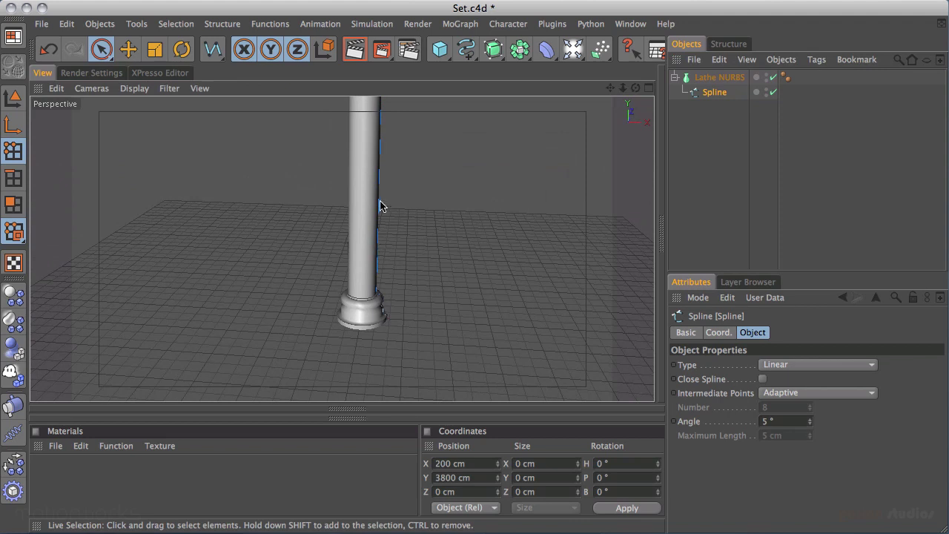
pyautogui.click(675, 77)
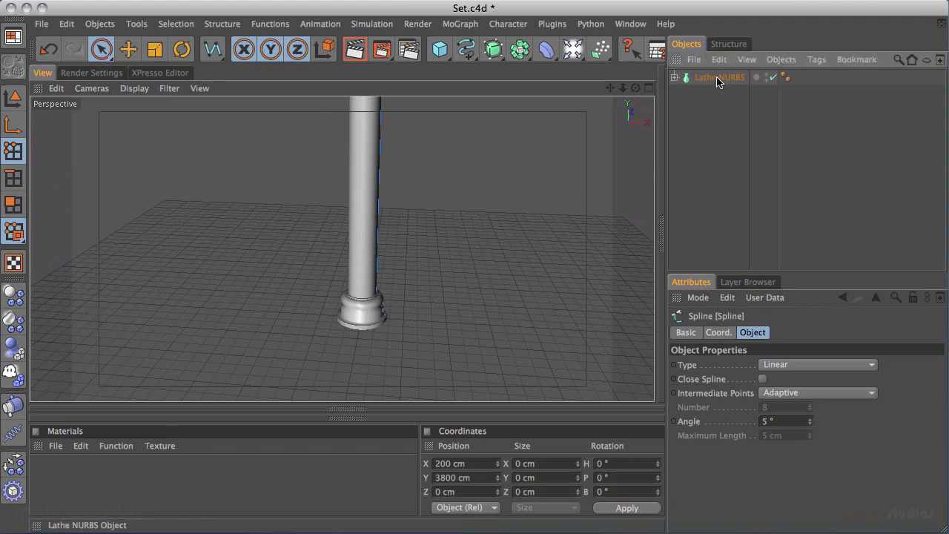
pyautogui.keyDown('ctrl'); pyautogui.moveTo(714, 78); pyautogui.dragTo(723, 117); pyautogui.keyUp('ctrl')
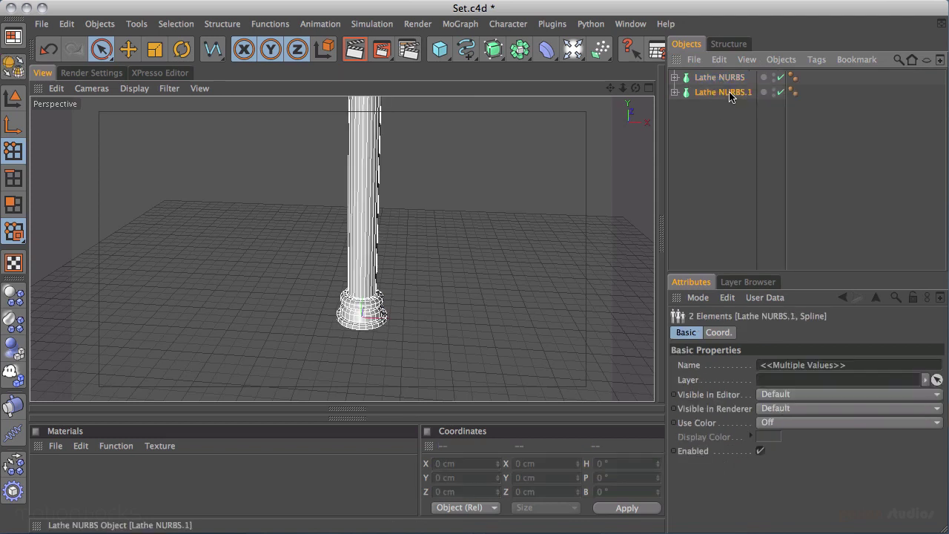
# Step: Add the duplicate column to a new layer and rename that layer Spares_bin
pyautogui.rightClick(726, 95)
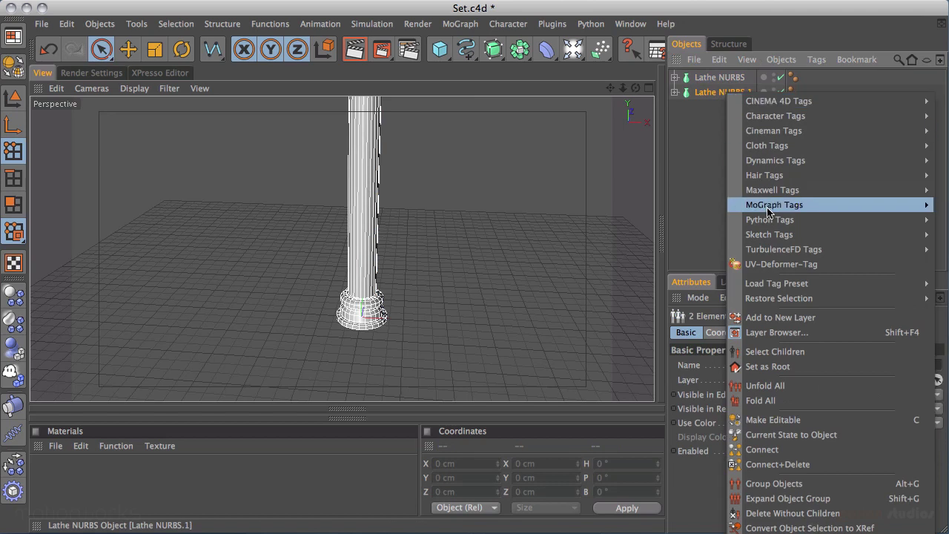
pyautogui.moveTo(791, 283)
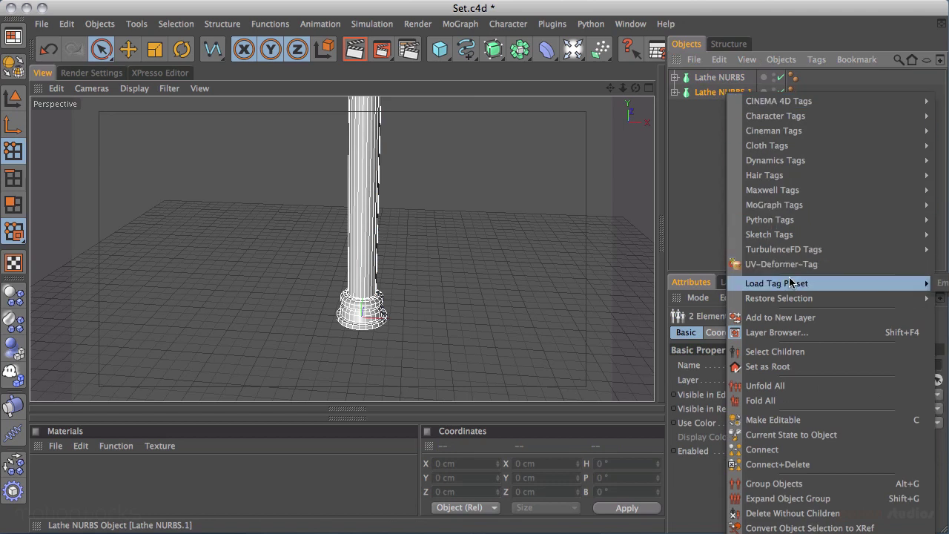
pyautogui.click(779, 324)
pyautogui.click(751, 283)
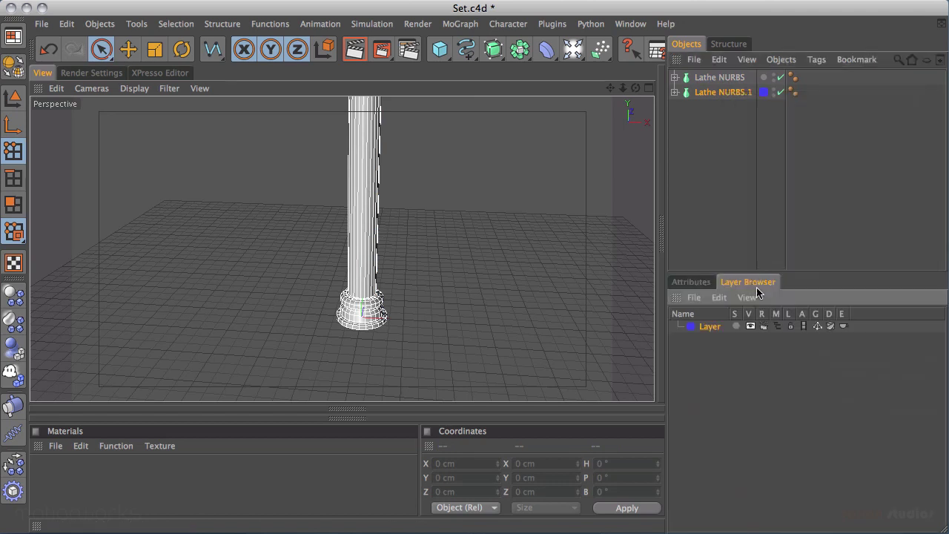
pyautogui.doubleClick(709, 327)
pyautogui.write('Spars_bin')
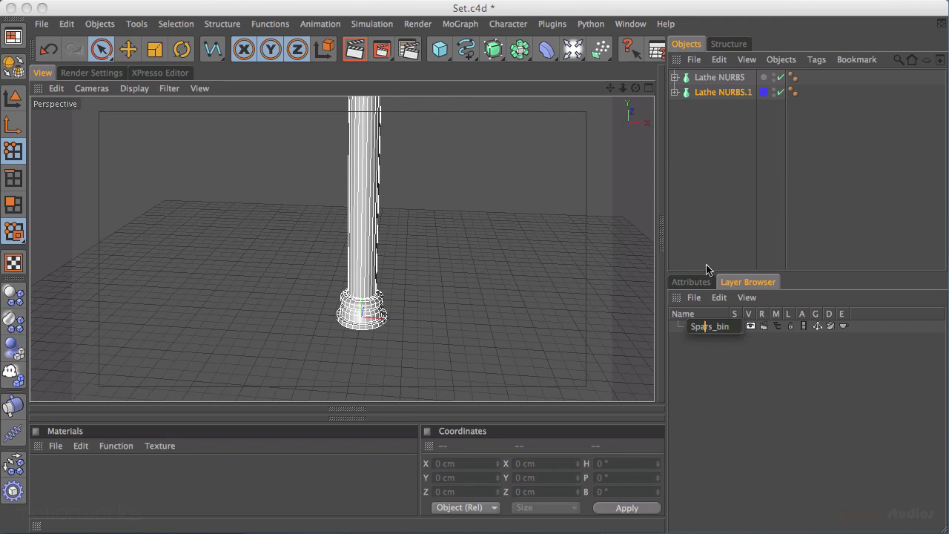
pyautogui.write('e')
pyautogui.click(759, 355)
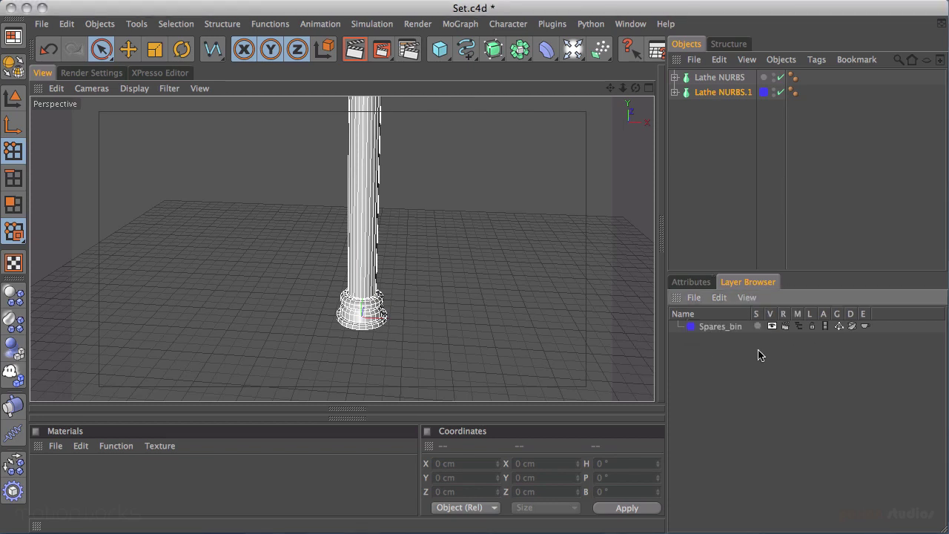
# Step: Hide the Spares_bin layer from both the object list and the editor view
pyautogui.click(799, 327)
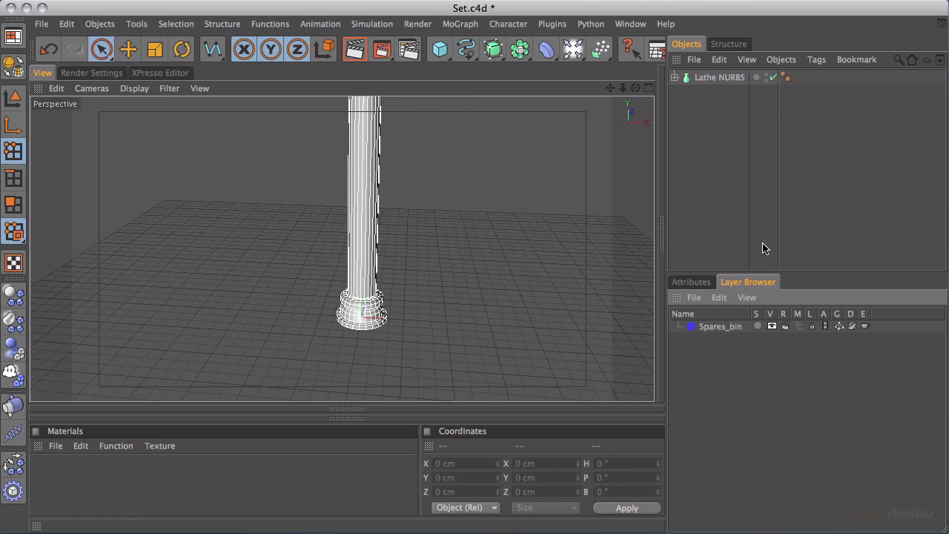
pyautogui.click(772, 326)
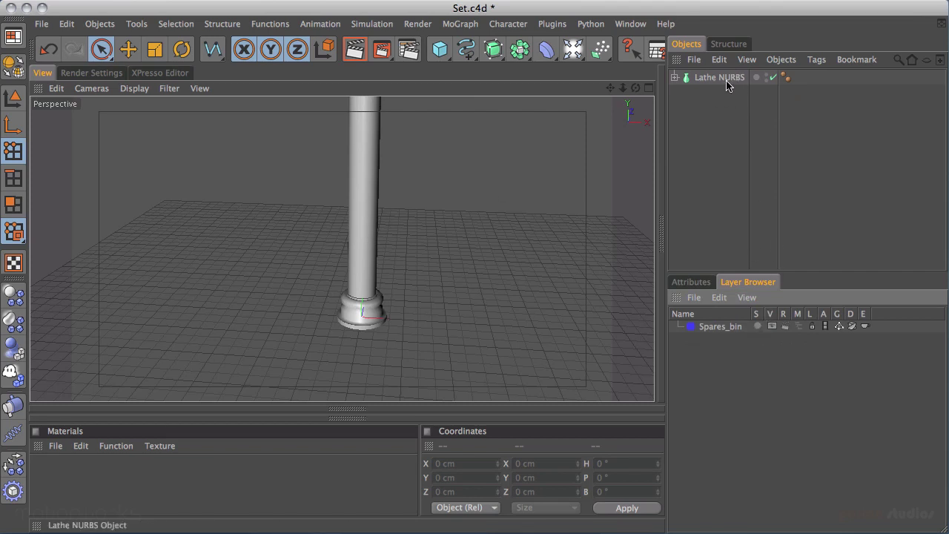
pyautogui.click(691, 282)
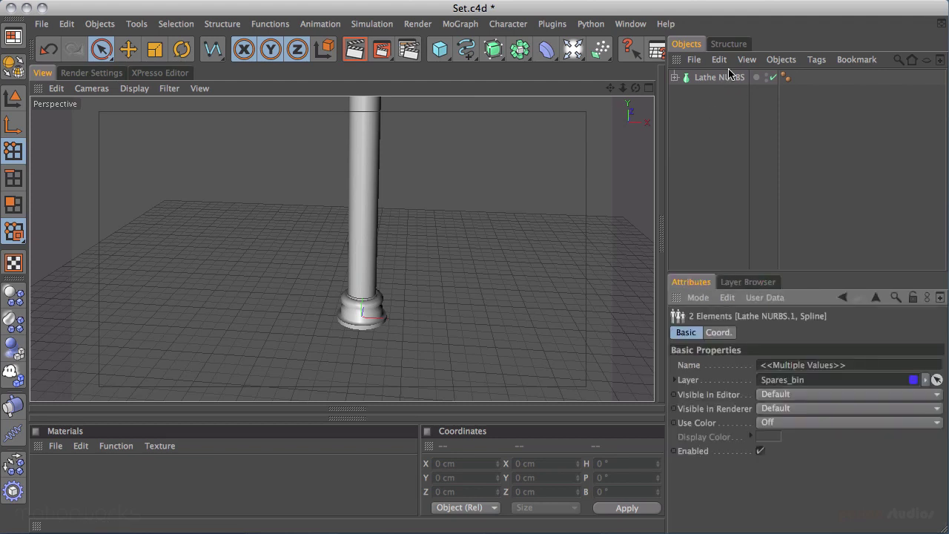
# Step: Convert the remaining Lathe NURBS column into an editable polygon object and rename it Pillar
pyautogui.click(730, 81)
pyautogui.keyDown('alt'); pyautogui.moveTo(507, 181); pyautogui.dragTo(485, 194, button='middle'); pyautogui.keyUp('alt')
pyautogui.scroll(1, 485, 195)
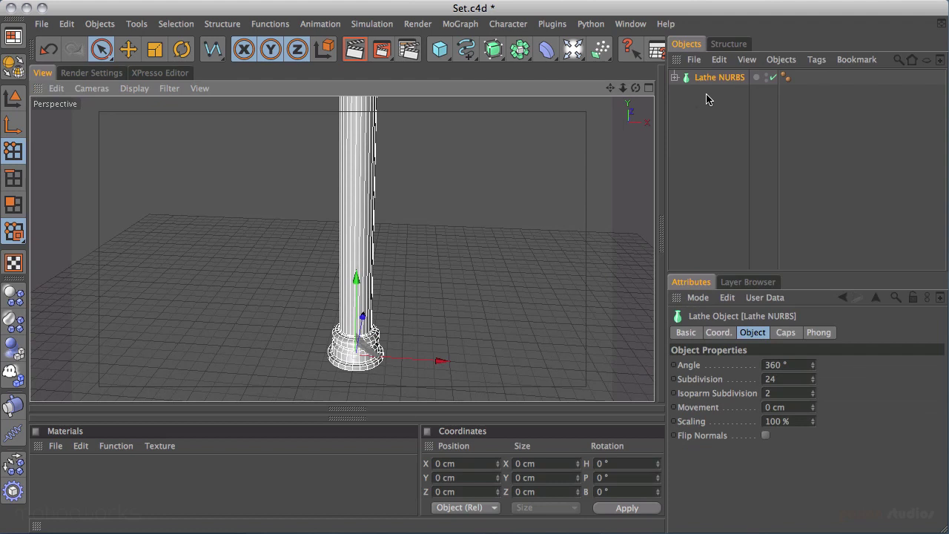
pyautogui.press('c')
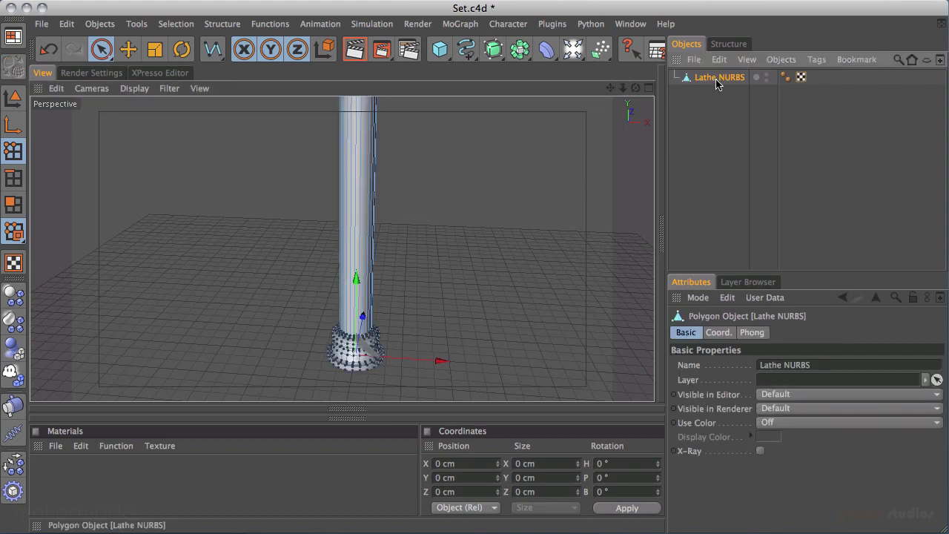
pyautogui.doubleClick(717, 78)
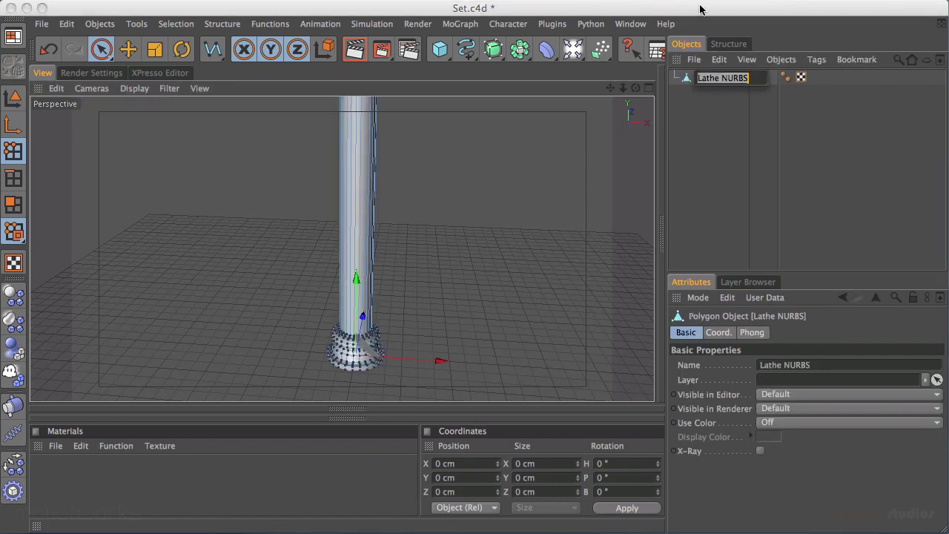
pyautogui.write('Pl')
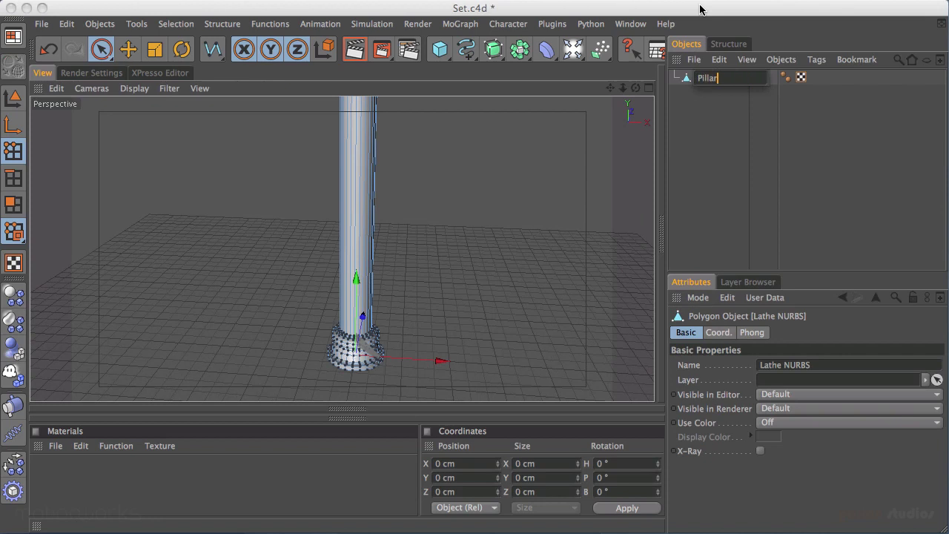
pyautogui.write('llar')
pyautogui.press('Return')
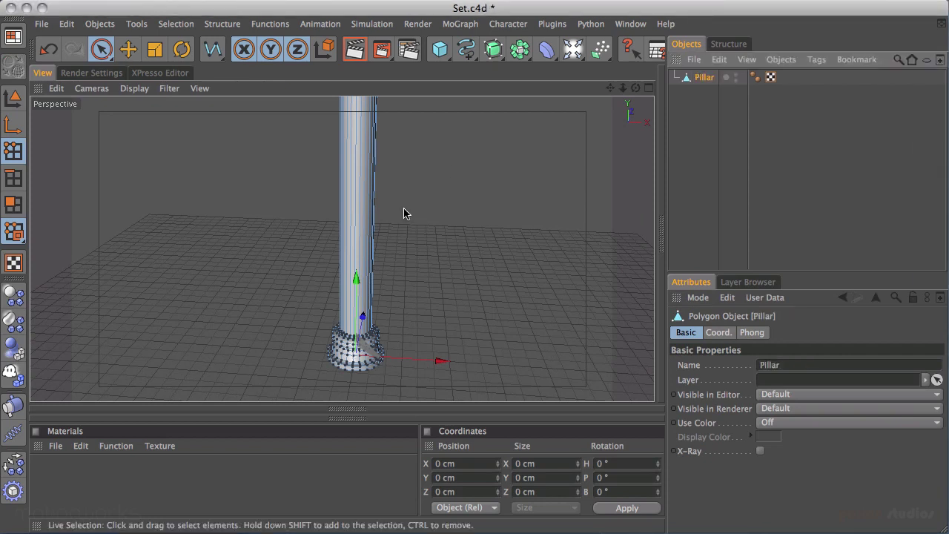
# Step: Examine the mesh and smooth shading of the pillar's base up close in the perspective view
pyautogui.keyDown('alt'); pyautogui.moveTo(373, 269); pyautogui.dragTo(515, 207, button='right'); pyautogui.keyUp('alt')
pyautogui.keyDown('alt'); pyautogui.moveTo(372, 307); pyautogui.dragTo(357, 233, button='middle'); pyautogui.keyUp('alt')
pyautogui.keyDown('alt'); pyautogui.moveTo(357, 237); pyautogui.dragTo(529, 153); pyautogui.keyUp('alt')
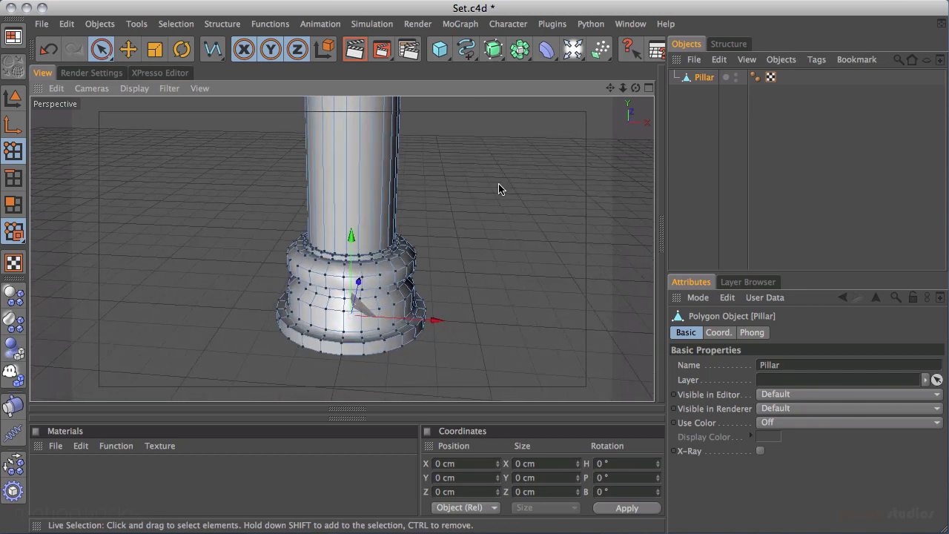
pyautogui.keyDown('alt'); pyautogui.moveTo(500, 182); pyautogui.dragTo(512, 157); pyautogui.keyUp('alt')
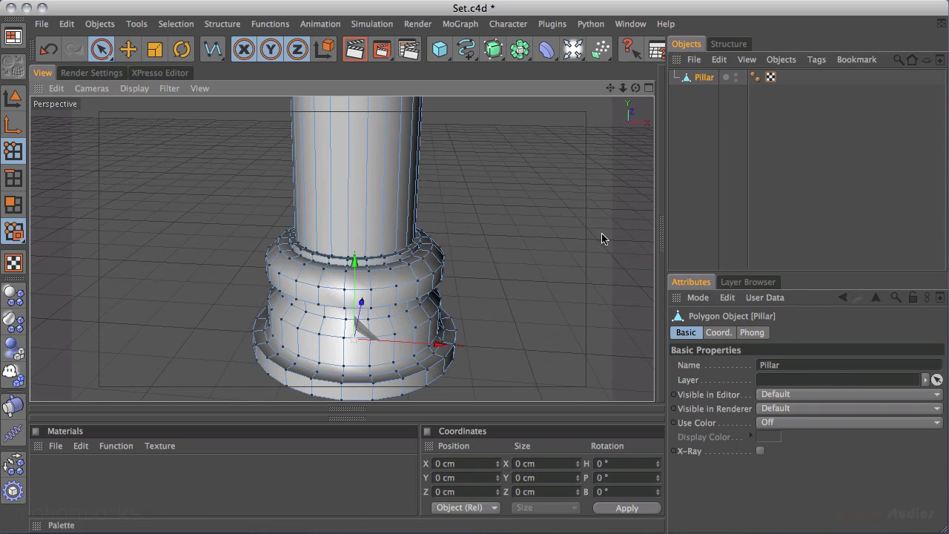
pyautogui.keyDown('alt'); pyautogui.moveTo(365, 269); pyautogui.dragTo(364, 226, button='middle'); pyautogui.keyUp('alt')
pyautogui.keyDown('alt'); pyautogui.moveTo(477, 187); pyautogui.dragTo(31, 282, button='right'); pyautogui.keyUp('alt')
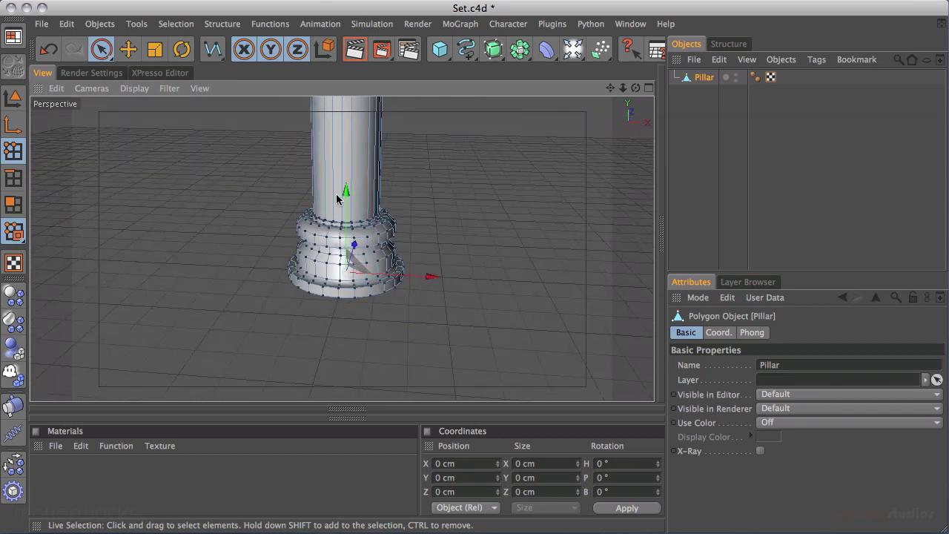
pyautogui.keyDown('alt'); pyautogui.moveTo(311, 188); pyautogui.dragTo(329, 260, button='middle'); pyautogui.keyUp('alt')
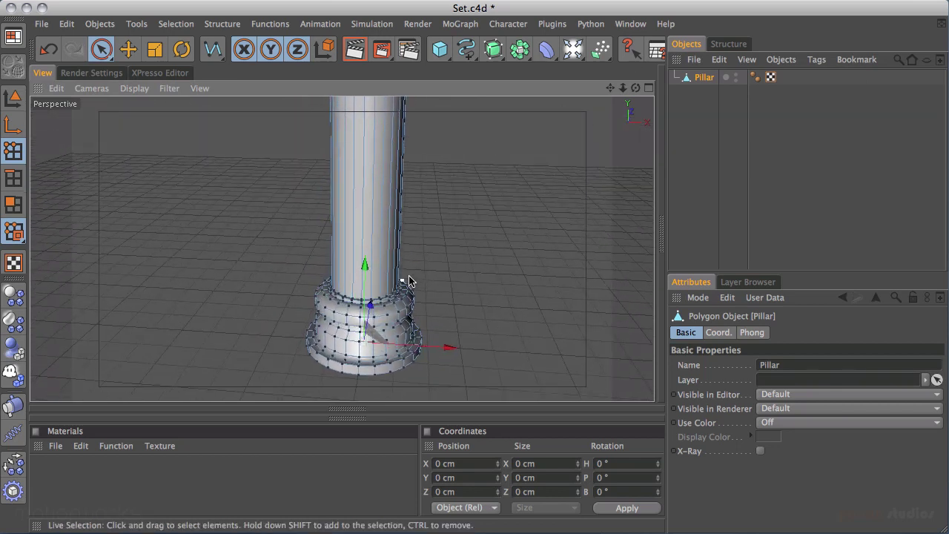
# Step: Set the Phong Angle of the pillar's Phong tag to 44° and check the base's edges up close
pyautogui.click(756, 77)
pyautogui.keyDown('alt'); pyautogui.moveTo(331, 284); pyautogui.dragTo(305, 224, button='middle'); pyautogui.keyUp('alt')
pyautogui.keyDown('alt'); pyautogui.moveTo(304, 225); pyautogui.dragTo(920, 100, button='right'); pyautogui.keyUp('alt')
pyautogui.keyDown('alt'); pyautogui.moveTo(448, 221); pyautogui.dragTo(466, 196, button='middle'); pyautogui.keyUp('alt')
pyautogui.scroll(2, 466, 195)
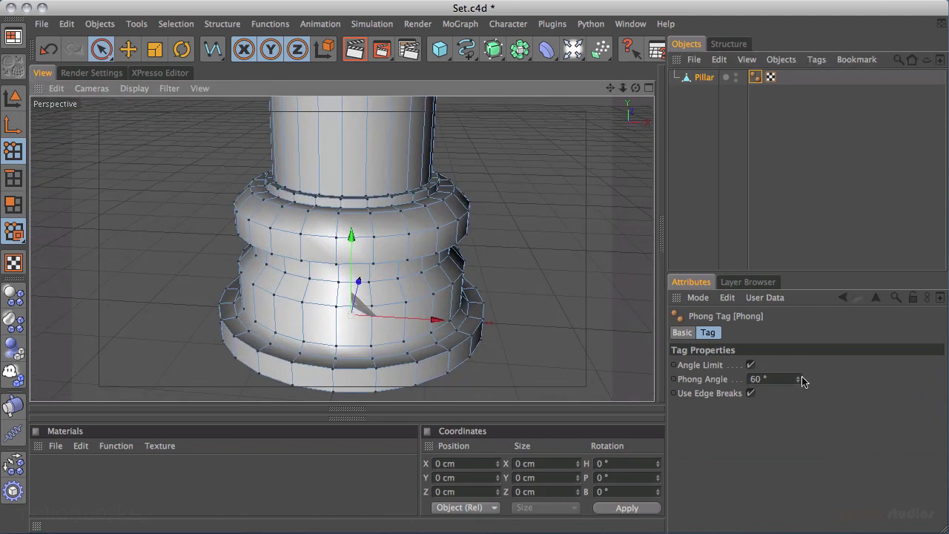
pyautogui.moveTo(798, 381)
pyautogui.mouseDown()
pyautogui.moveTo(806, 407)
pyautogui.moveTo(806, 398)
pyautogui.mouseUp()
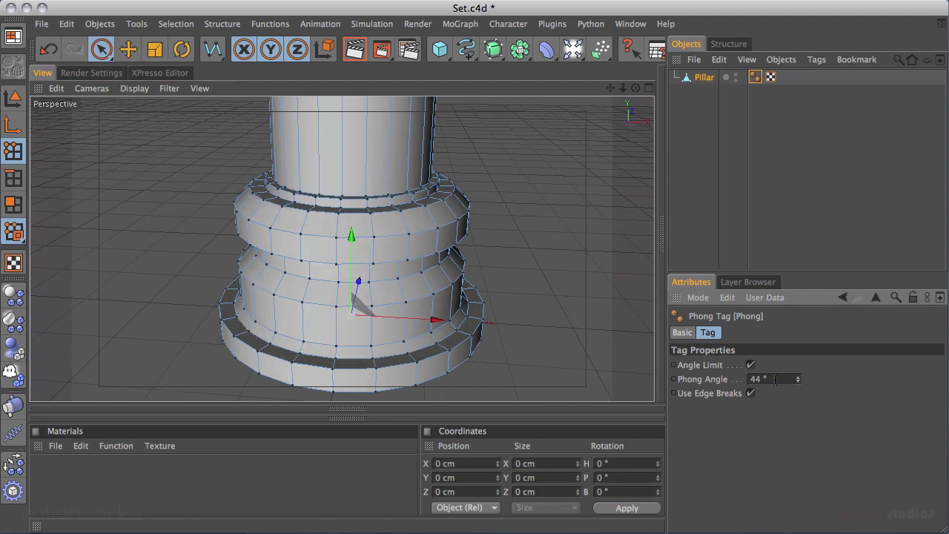
pyautogui.keyDown('alt'); pyautogui.moveTo(497, 192); pyautogui.dragTo(472, 220); pyautogui.keyUp('alt')
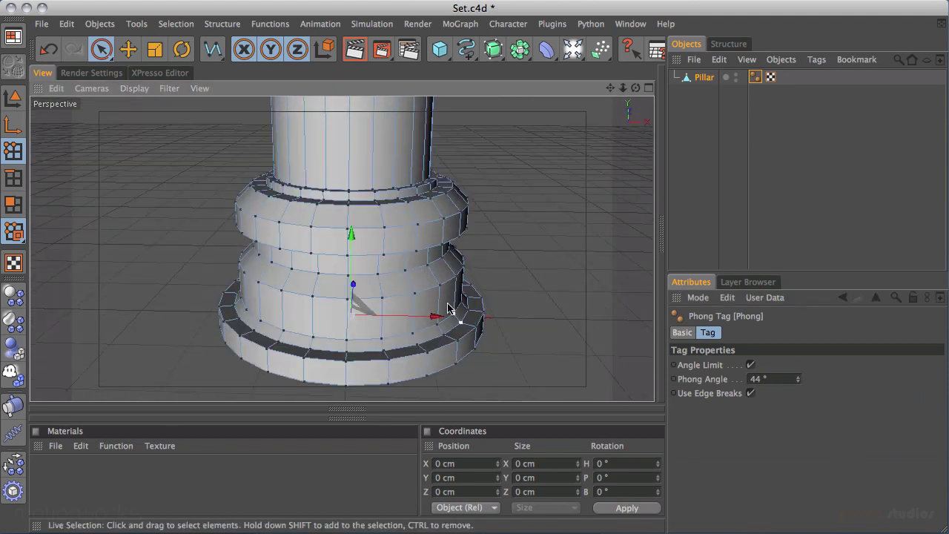
pyautogui.keyDown('alt'); pyautogui.moveTo(376, 261); pyautogui.dragTo(397, 255, button='right'); pyautogui.keyUp('alt')
pyautogui.keyDown('alt'); pyautogui.moveTo(478, 213); pyautogui.dragTo(465, 196, button='middle'); pyautogui.keyUp('alt')
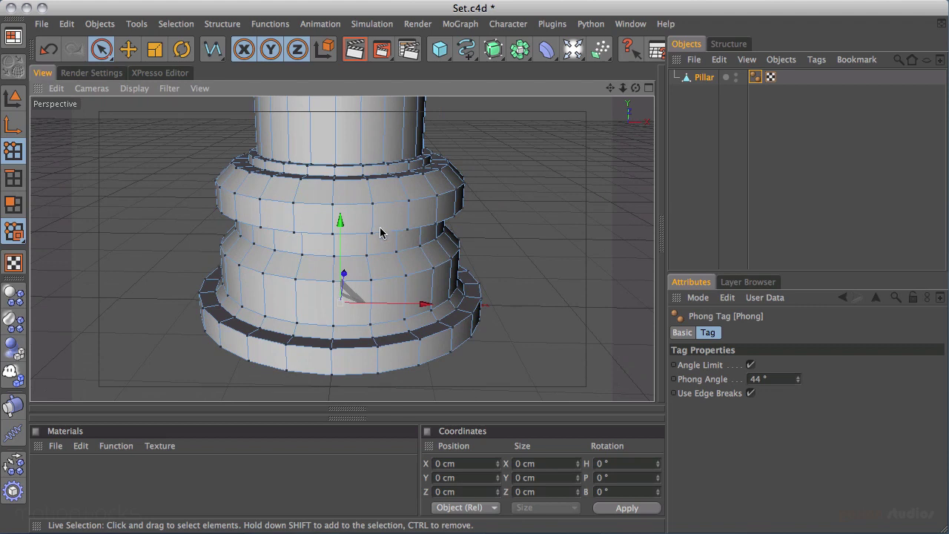
pyautogui.scroll(-3, 505, 163)
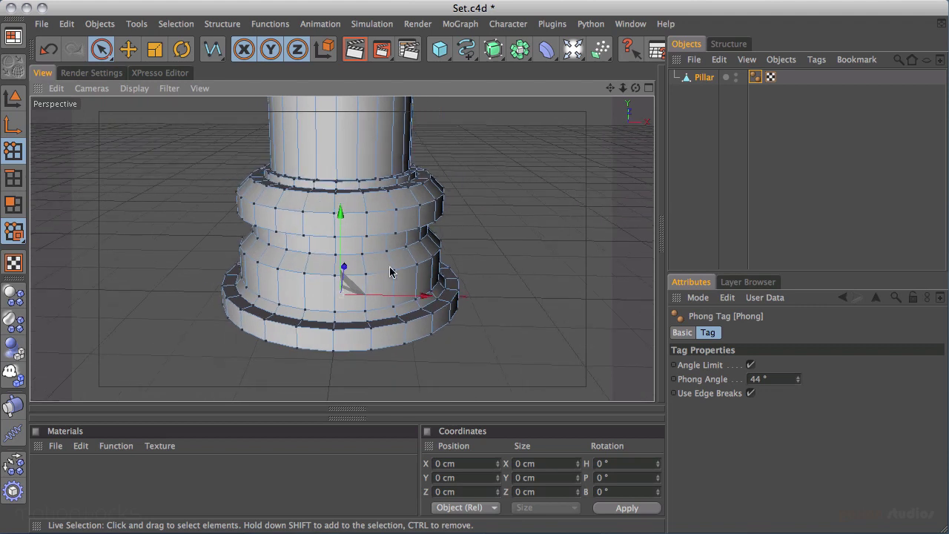
# Step: Create a new material and set its illumination model to Phong
pyautogui.doubleClick(63, 481)
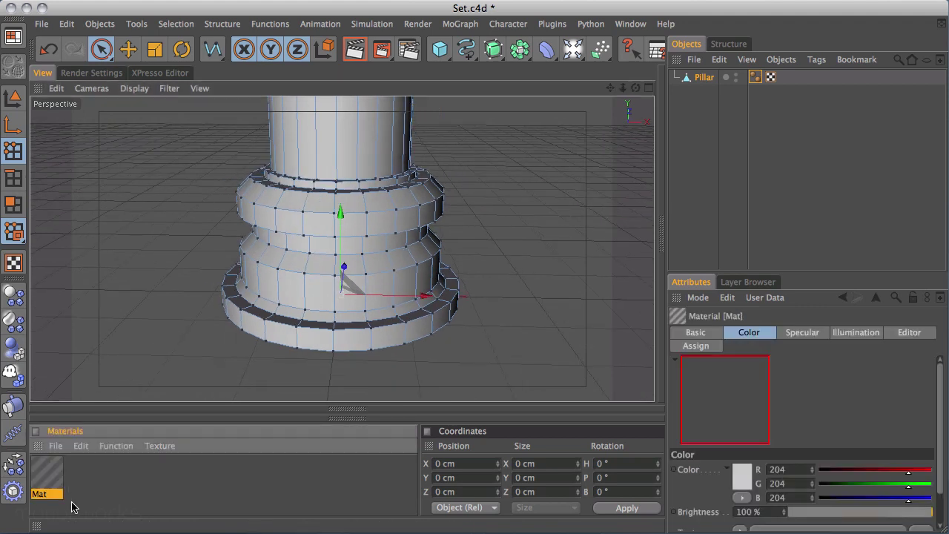
pyautogui.doubleClick(48, 475)
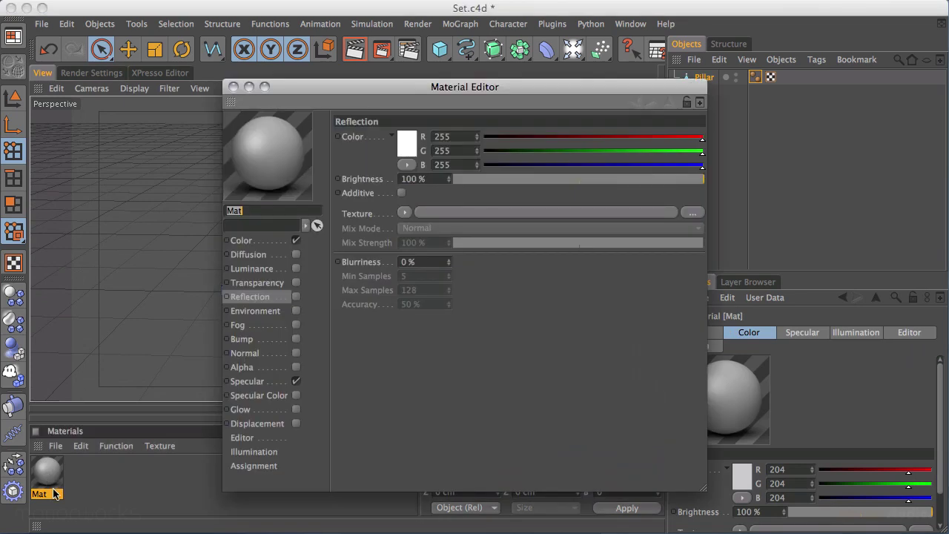
pyautogui.click(256, 452)
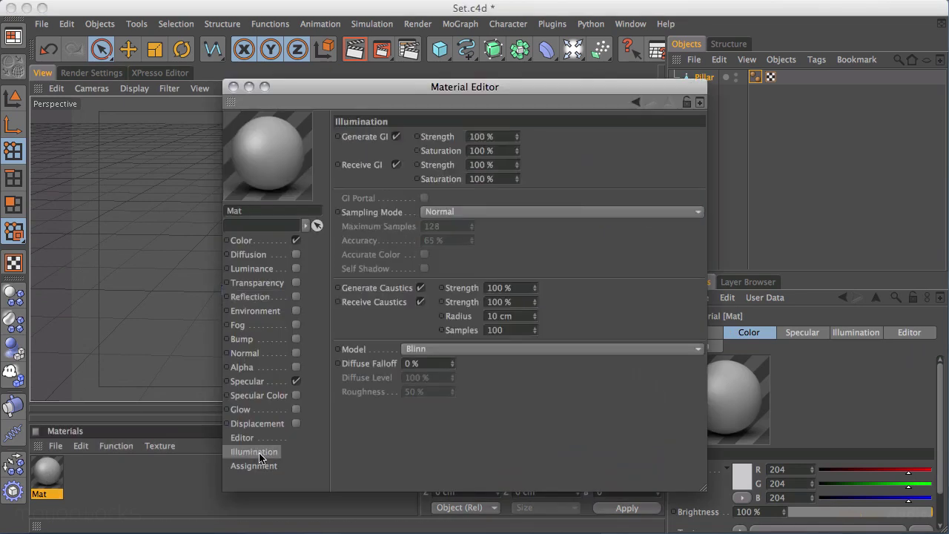
pyautogui.click(442, 349)
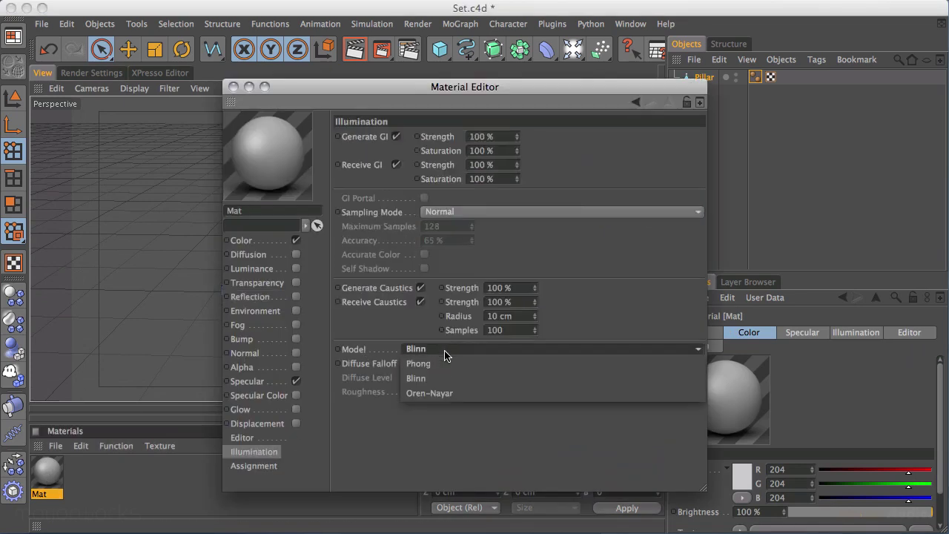
pyautogui.click(444, 365)
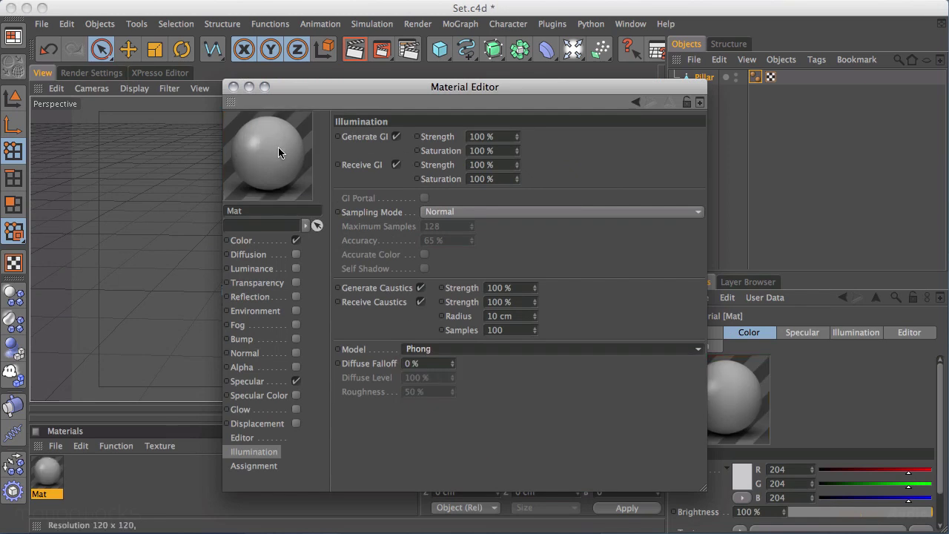
# Step: Load Floor_stone_DIFF.psd from PRODUCTS/MILG_9/Assets/tex as the material's color texture, without copying it to the document location
pyautogui.click(255, 243)
pyautogui.click(405, 199)
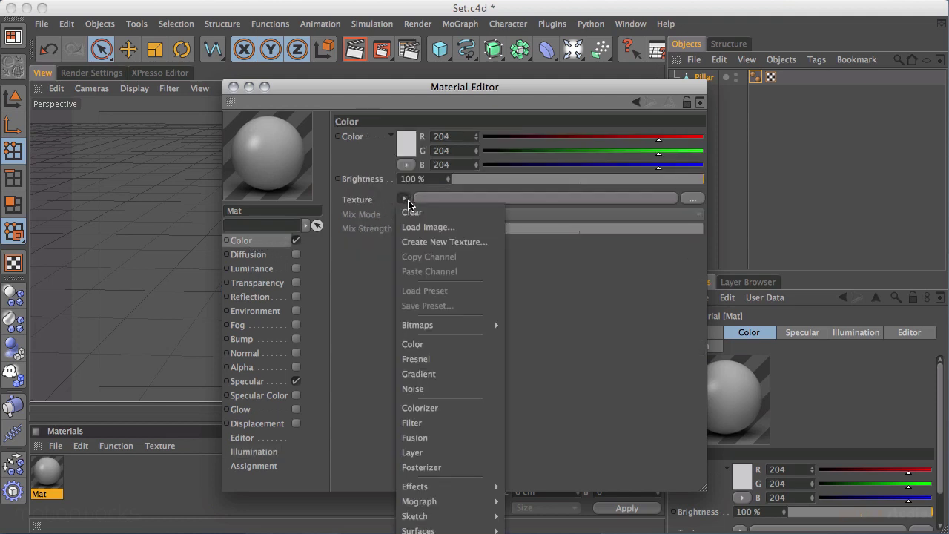
pyautogui.click(430, 227)
pyautogui.click(536, 114)
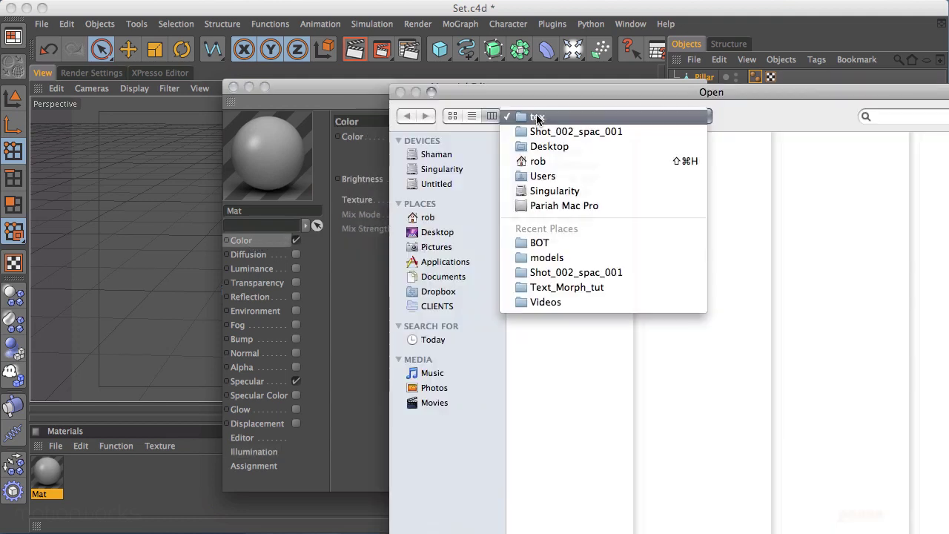
pyautogui.click(541, 145)
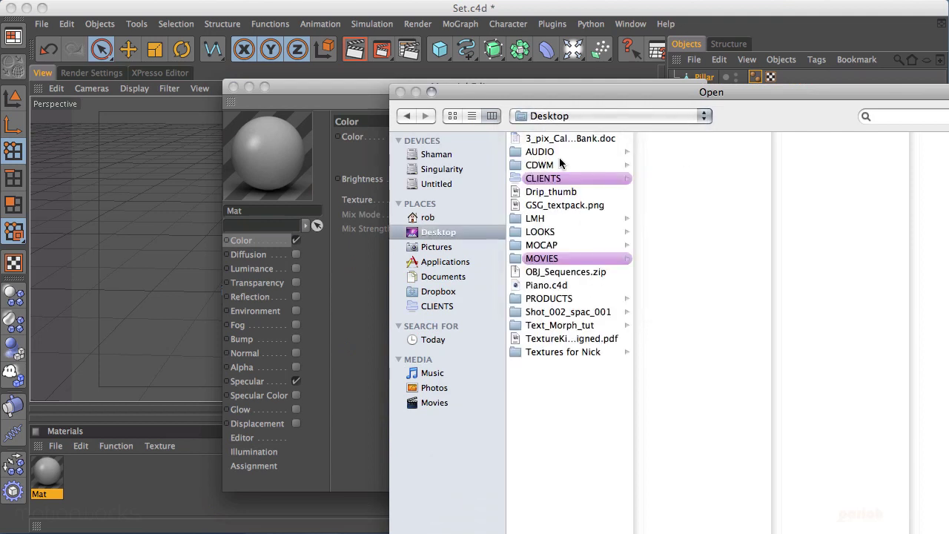
pyautogui.click(548, 299)
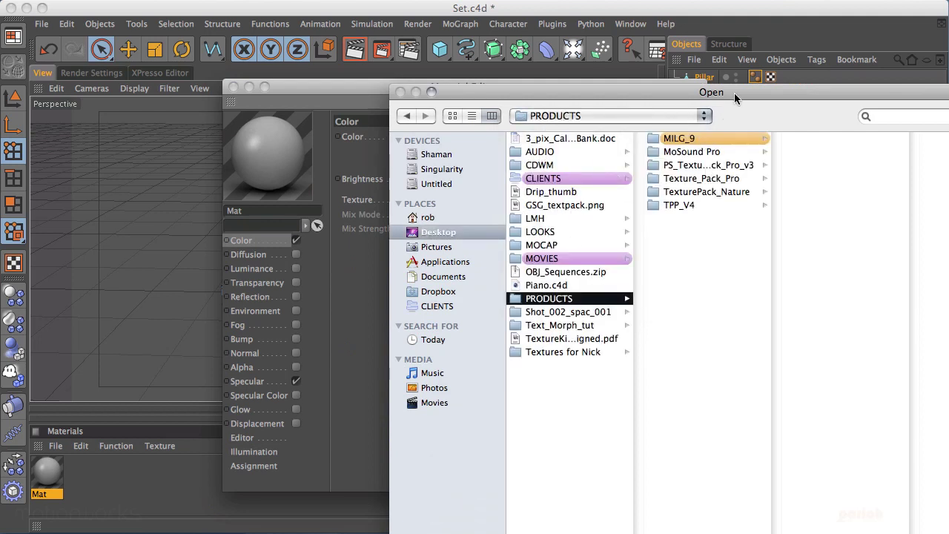
pyautogui.moveTo(729, 97); pyautogui.dragTo(541, 110)
pyautogui.click(512, 153)
pyautogui.click(632, 206)
pyautogui.click(734, 218)
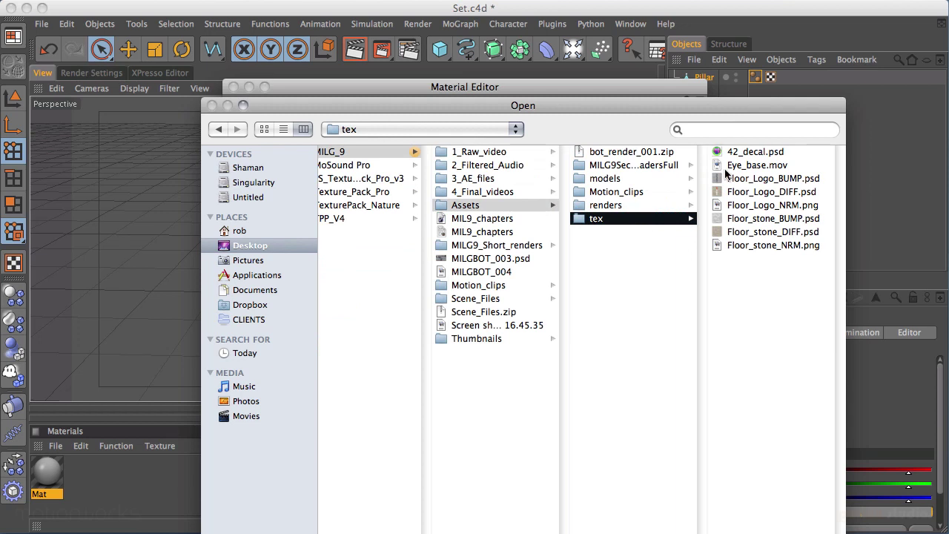
pyautogui.doubleClick(755, 231)
pyautogui.click(754, 282)
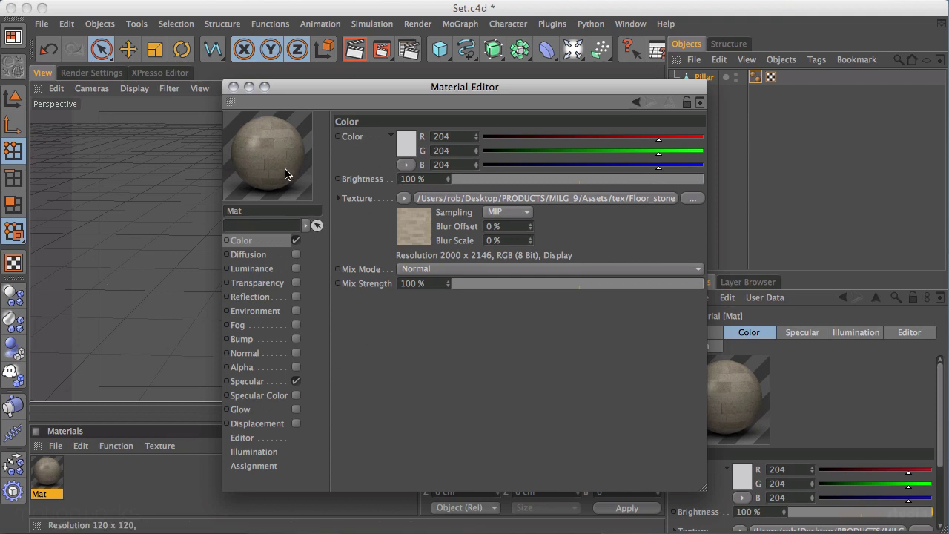
# Step: Enable the material's Normal channel with Floor_stone_NRM.png as its texture, without copying it to the document location
pyautogui.click(296, 339)
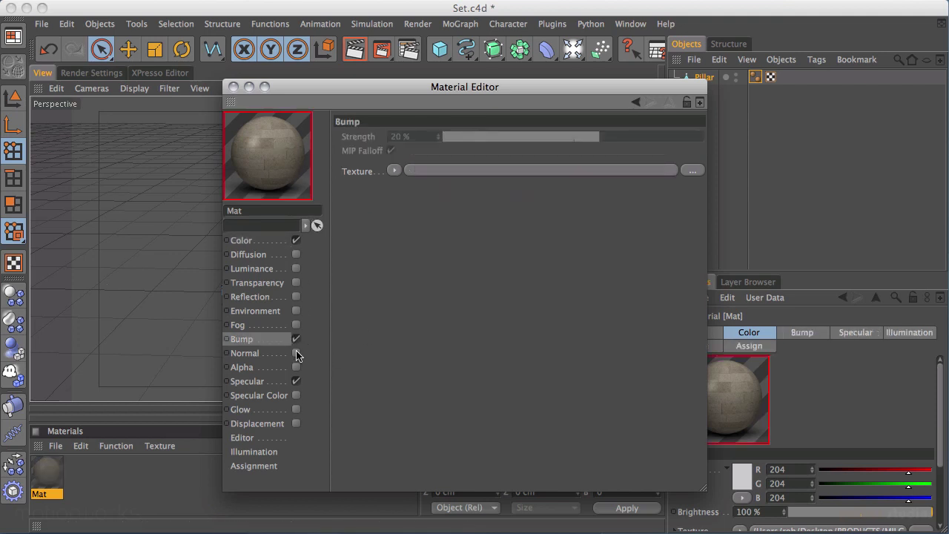
pyautogui.click(296, 353)
pyautogui.click(422, 226)
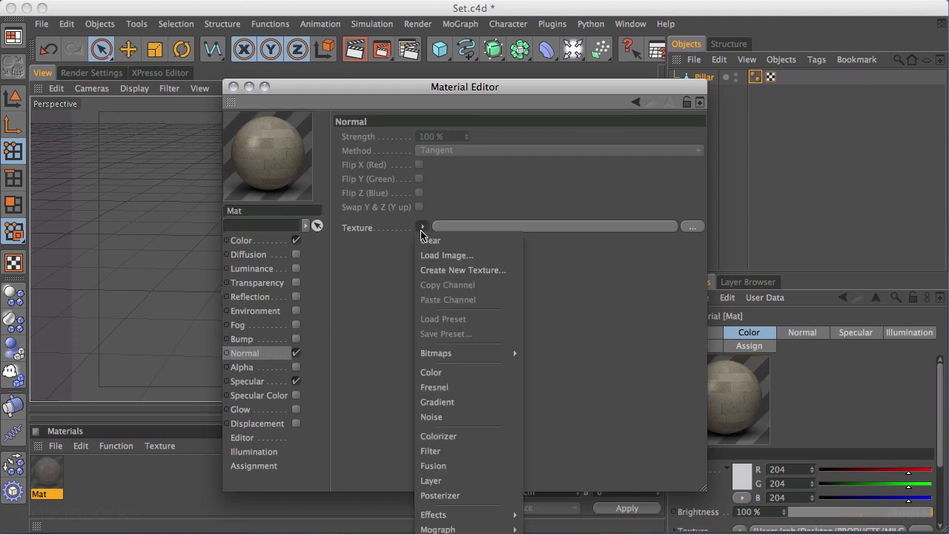
pyautogui.click(434, 254)
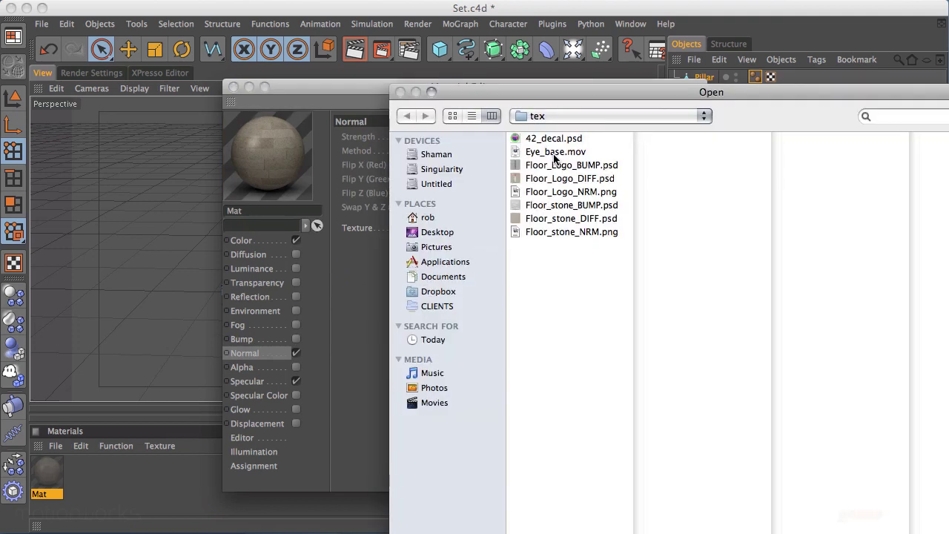
pyautogui.doubleClick(569, 233)
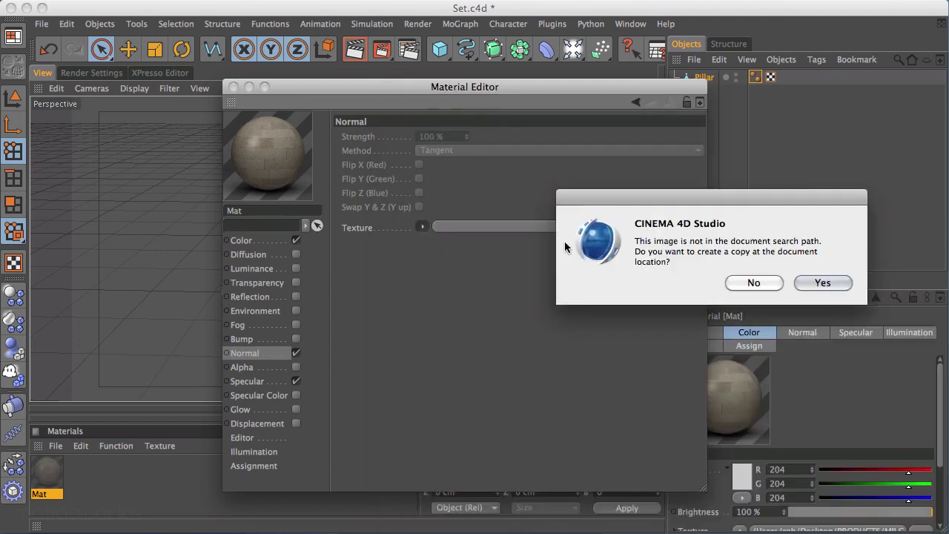
pyautogui.click(764, 282)
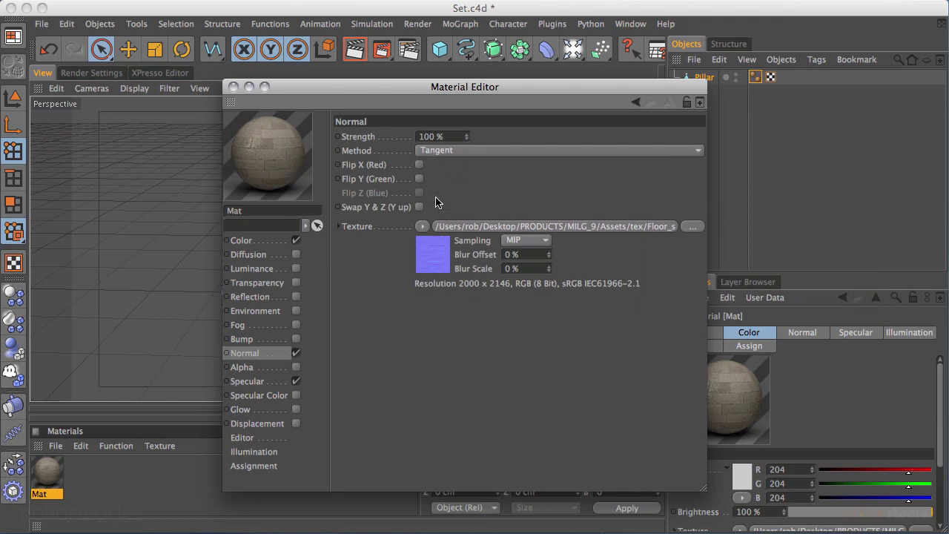
# Step: Set the material's specular width to 35% and specular height to 26%
pyautogui.click(276, 383)
pyautogui.moveTo(569, 202); pyautogui.dragTo(515, 220)
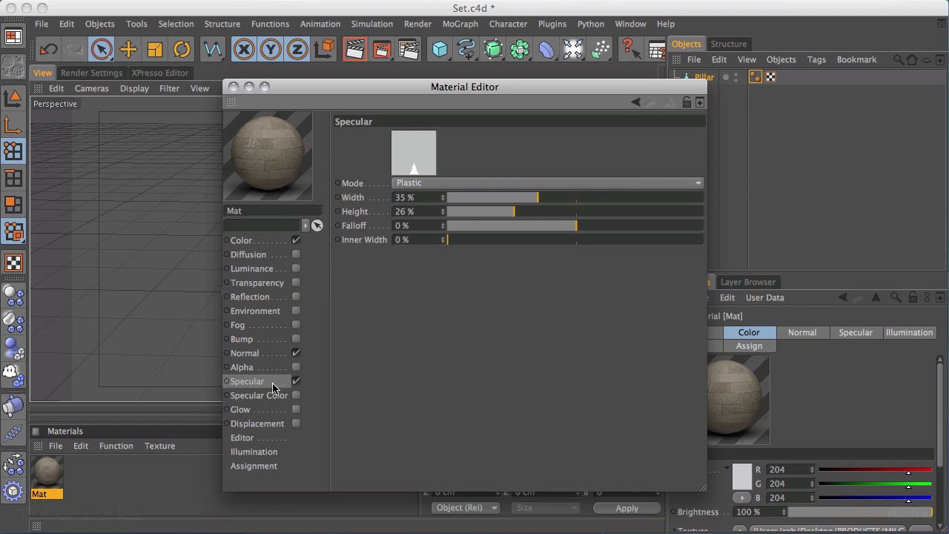
# Step: Enable the material's Displacement channel with Floor_stone_BUMP.psd as its texture, without copying it to the document location
pyautogui.click(296, 424)
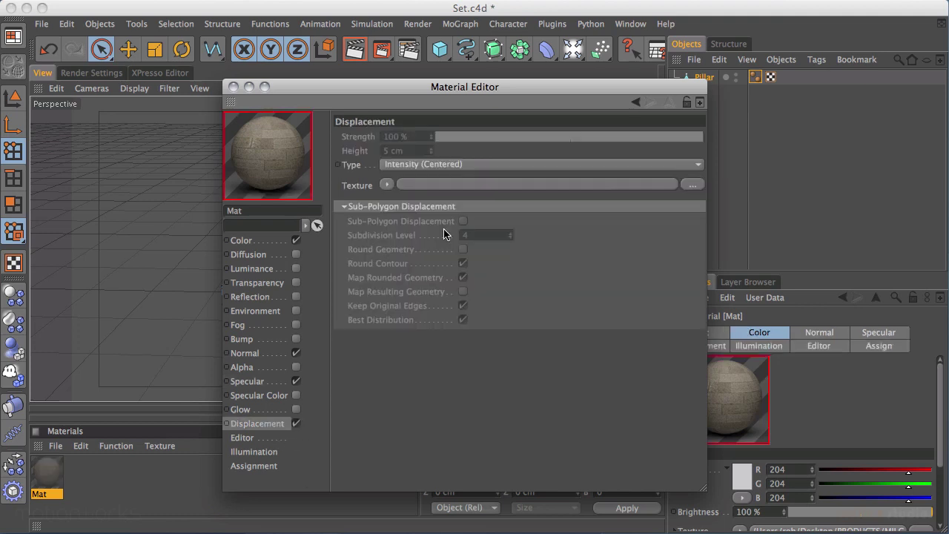
pyautogui.click(387, 185)
pyautogui.click(397, 212)
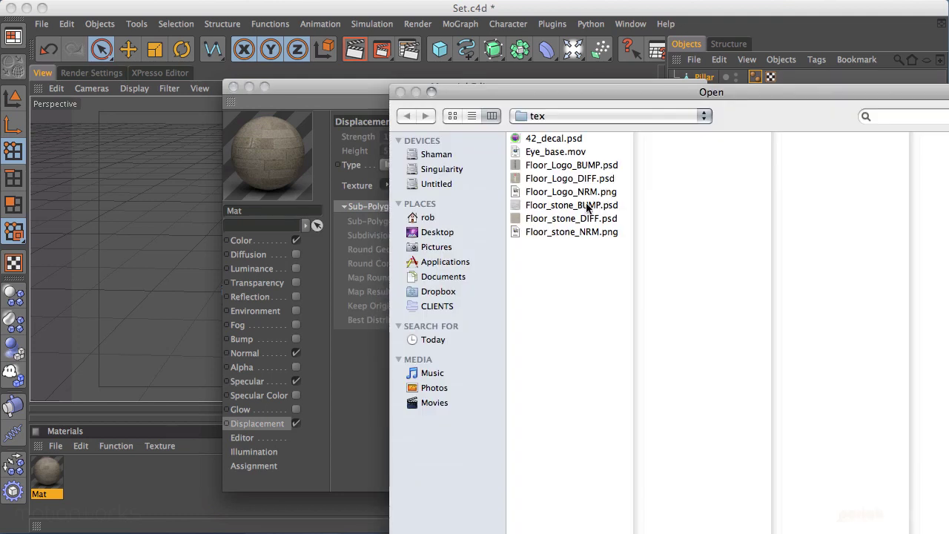
pyautogui.doubleClick(572, 208)
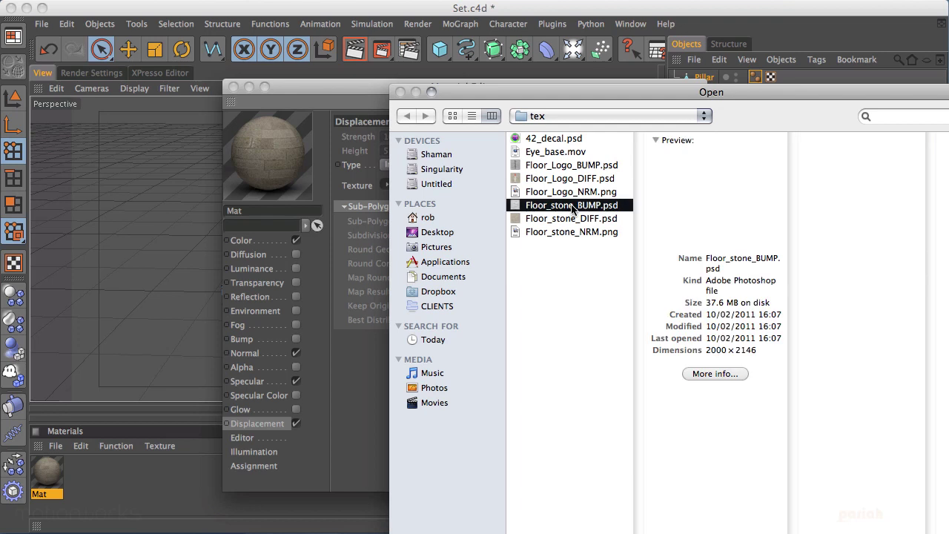
pyautogui.click(752, 282)
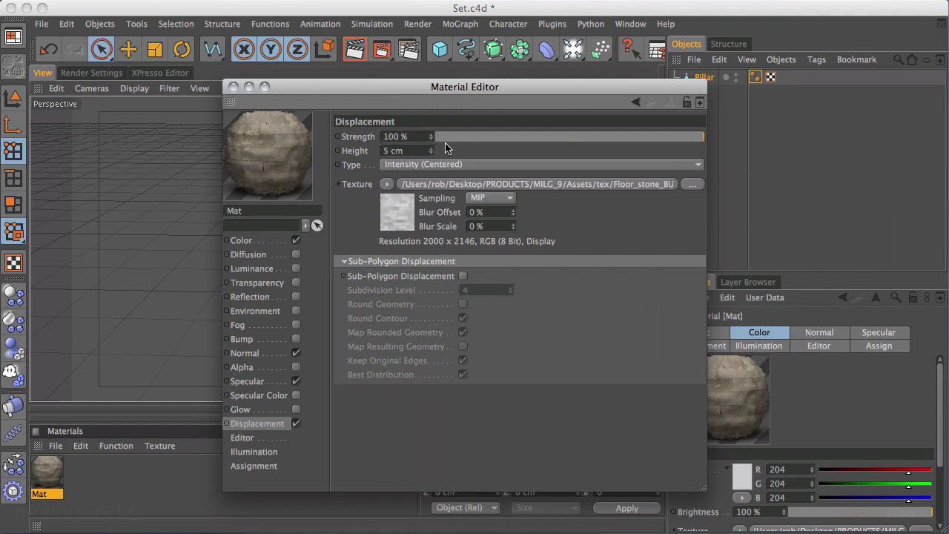
# Step: Set the displacement height to 3 cm and enable Sub-Polygon Displacement with subdivision level 2 and Round Geometry
pyautogui.click(413, 150)
pyautogui.write('3')
pyautogui.press('Return')
pyautogui.click(463, 277)
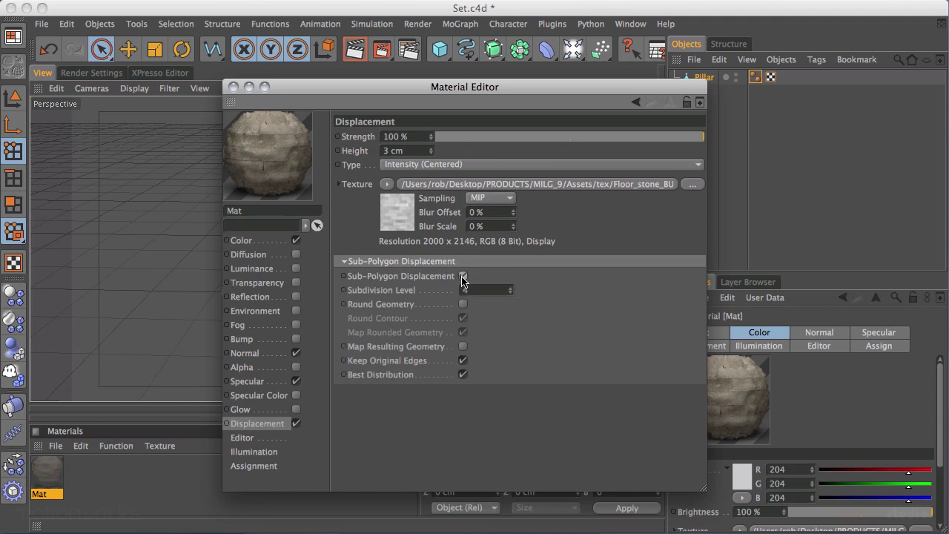
pyautogui.click(510, 293)
pyautogui.moveTo(325, 87); pyautogui.dragTo(627, 268)
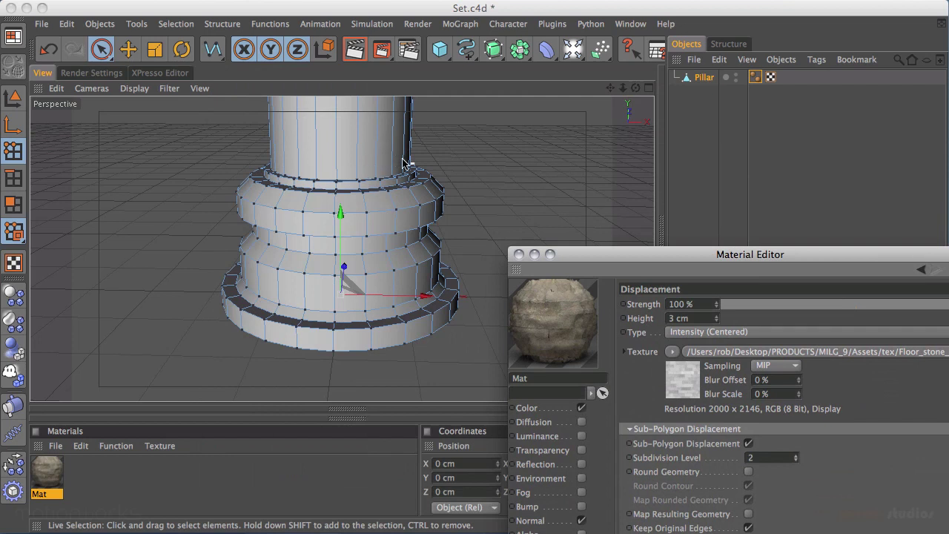
pyautogui.moveTo(612, 253); pyautogui.dragTo(496, 100)
pyautogui.click(633, 319)
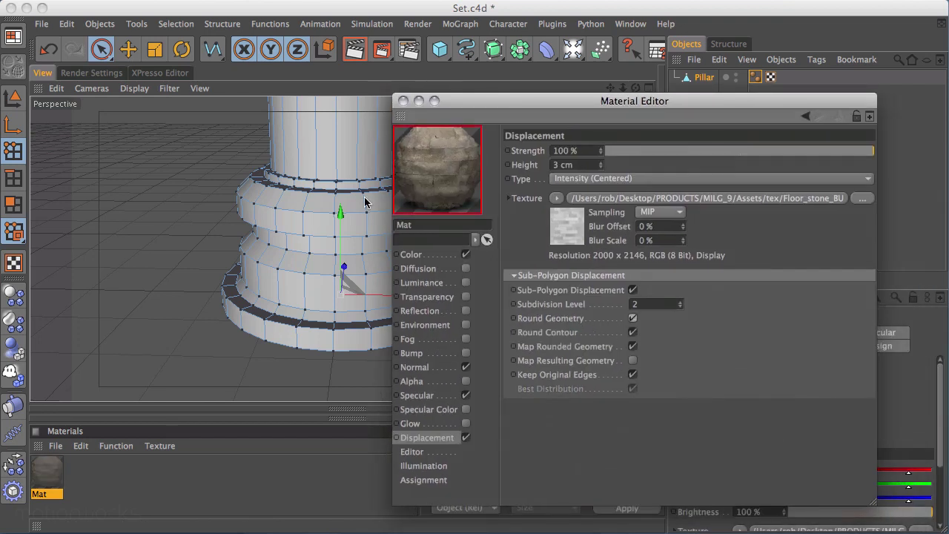
# Step: Rename the material as Stones and close its editor
pyautogui.moveTo(413, 223); pyautogui.dragTo(383, 222)
pyautogui.write('S')
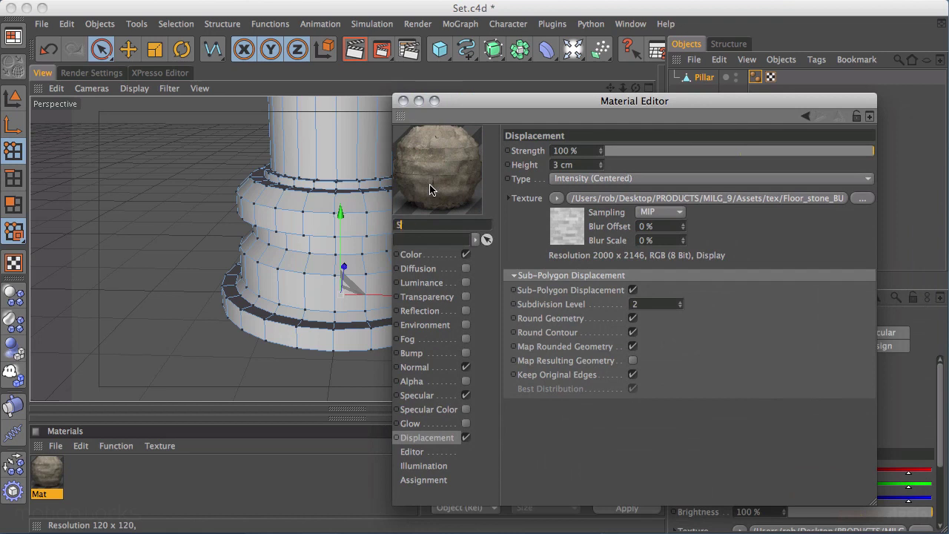
pyautogui.write('tones')
pyautogui.press('Return')
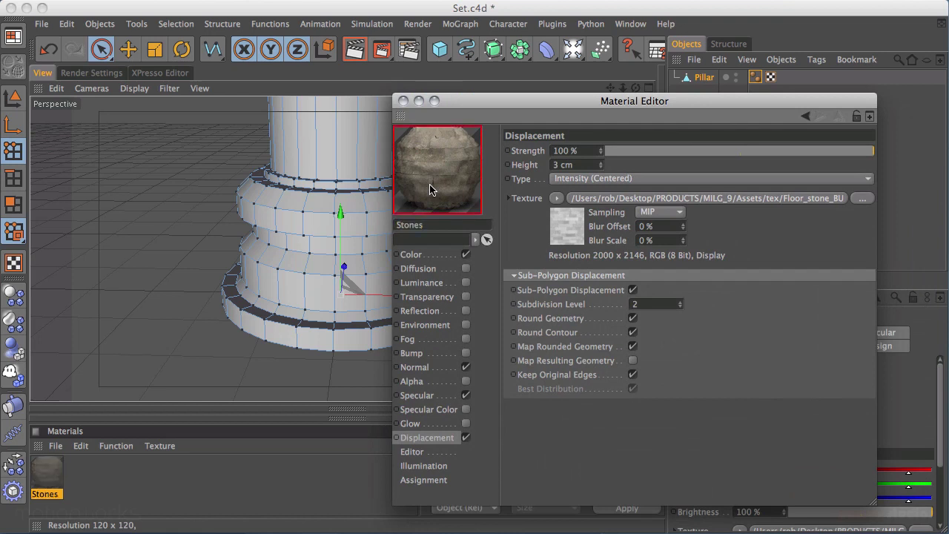
pyautogui.click(403, 101)
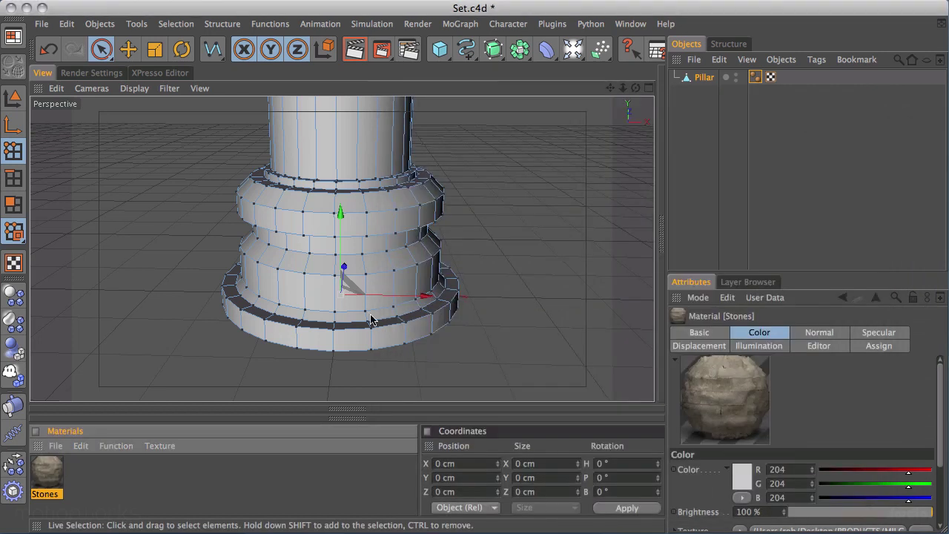
# Step: Apply the Stones material to the Pillar object
pyautogui.moveTo(45, 479); pyautogui.dragTo(704, 78)
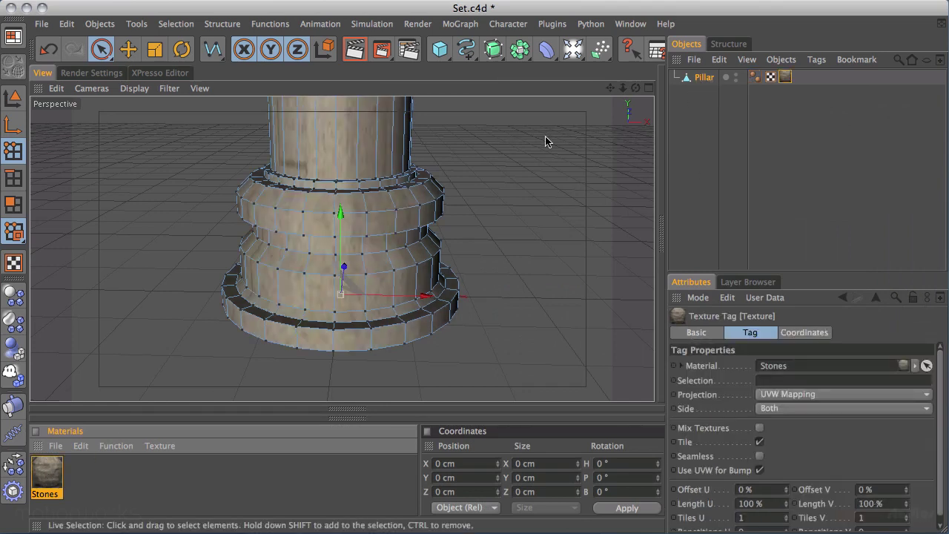
pyautogui.keyDown('alt'); pyautogui.moveTo(537, 140); pyautogui.dragTo(44, 263, button='right'); pyautogui.keyUp('alt')
pyautogui.keyDown('alt'); pyautogui.moveTo(339, 189); pyautogui.dragTo(359, 228, button='middle'); pyautogui.keyUp('alt')
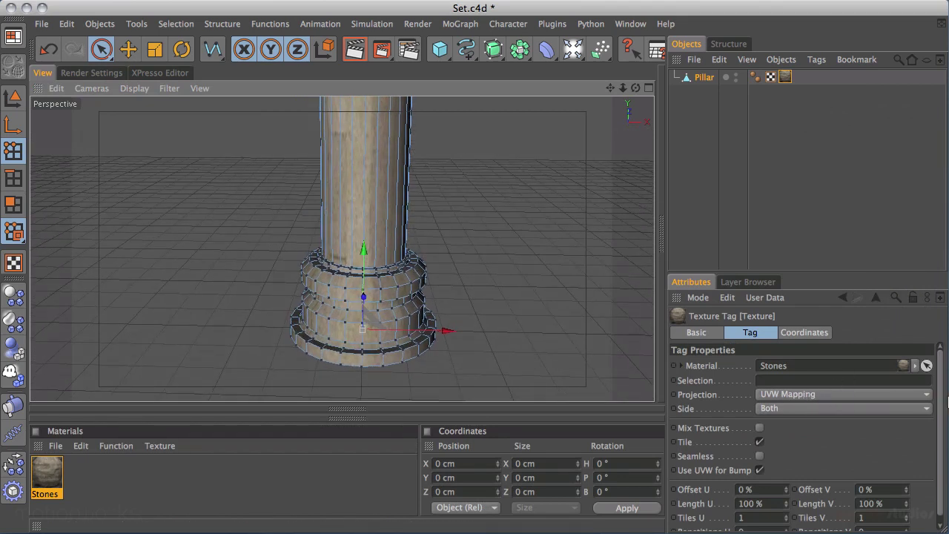
# Step: Try tiling the Stones texture on the pillar about 6 times in U and 2 times in V
pyautogui.scroll(-1, 939, 401)
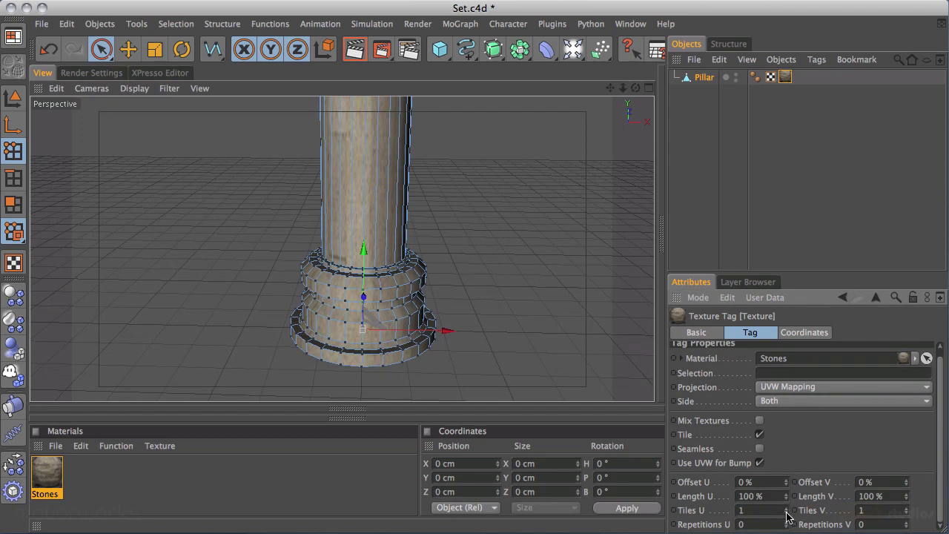
pyautogui.moveTo(787, 517); pyautogui.dragTo(731, 141)
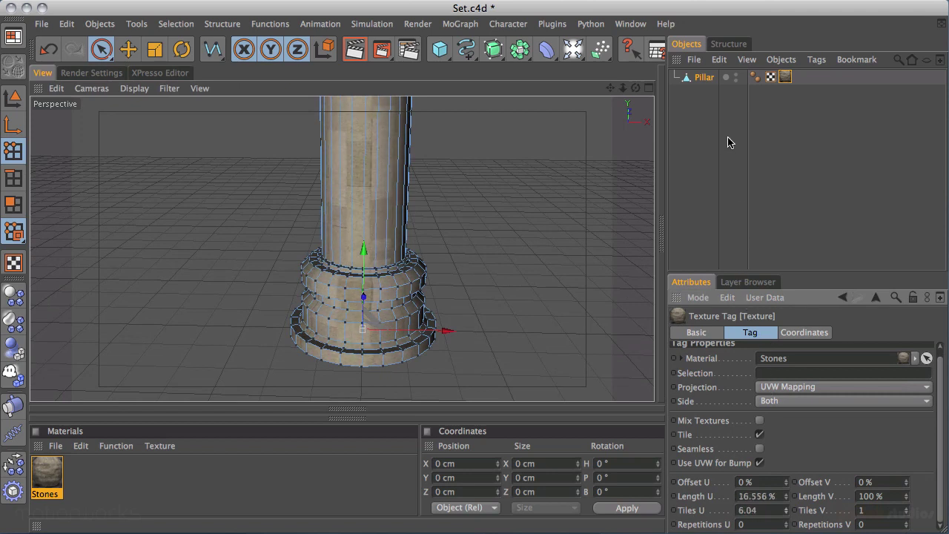
pyautogui.moveTo(902, 517); pyautogui.dragTo(902, 439)
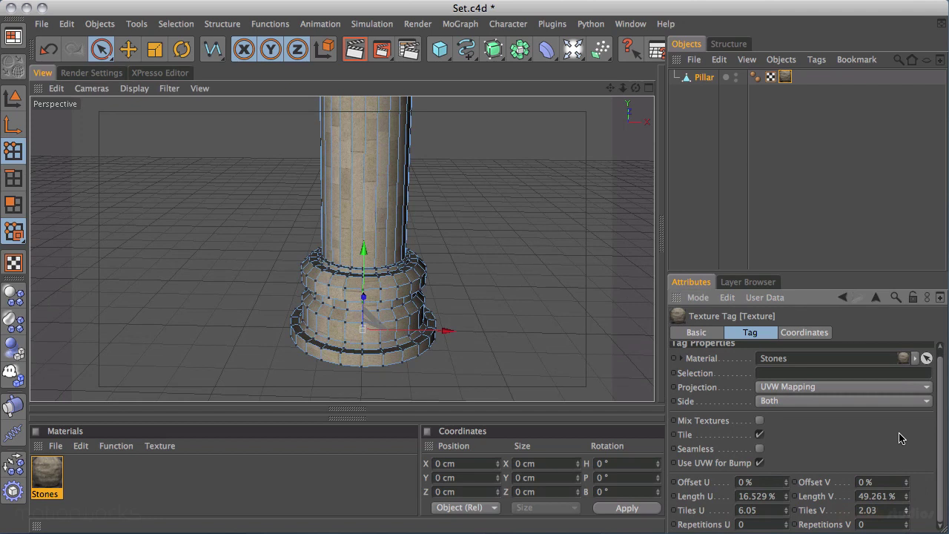
# Step: Set the pillar texture tag's Tiles U to 8
pyautogui.keyDown('alt'); pyautogui.moveTo(464, 261); pyautogui.dragTo(619, 269, button='right'); pyautogui.keyUp('alt')
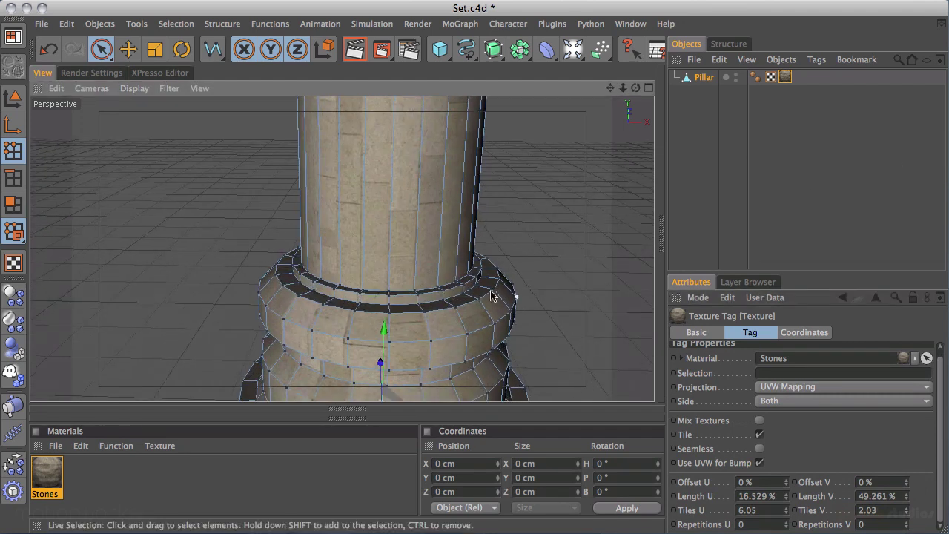
pyautogui.keyDown('alt'); pyautogui.moveTo(477, 299); pyautogui.dragTo(460, 136, button='middle'); pyautogui.keyUp('alt')
pyautogui.keyDown('alt'); pyautogui.moveTo(548, 169); pyautogui.dragTo(513, 199); pyautogui.keyUp('alt')
pyautogui.keyDown('alt'); pyautogui.moveTo(513, 199); pyautogui.dragTo(470, 218, button='middle'); pyautogui.keyUp('alt')
pyautogui.keyDown('alt'); pyautogui.moveTo(470, 218); pyautogui.dragTo(597, 127, button='right'); pyautogui.keyUp('alt')
pyautogui.keyDown('alt'); pyautogui.moveTo(489, 201); pyautogui.dragTo(509, 174, button='middle'); pyautogui.keyUp('alt')
pyautogui.keyDown('alt'); pyautogui.moveTo(508, 174); pyautogui.dragTo(485, 181); pyautogui.keyUp('alt')
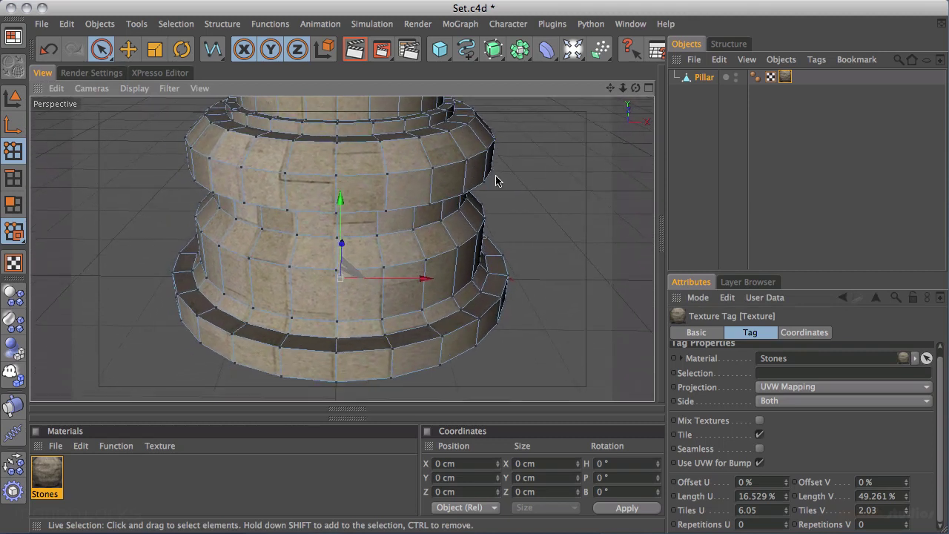
pyautogui.doubleClick(768, 511)
pyautogui.write('8')
pyautogui.press('Return')
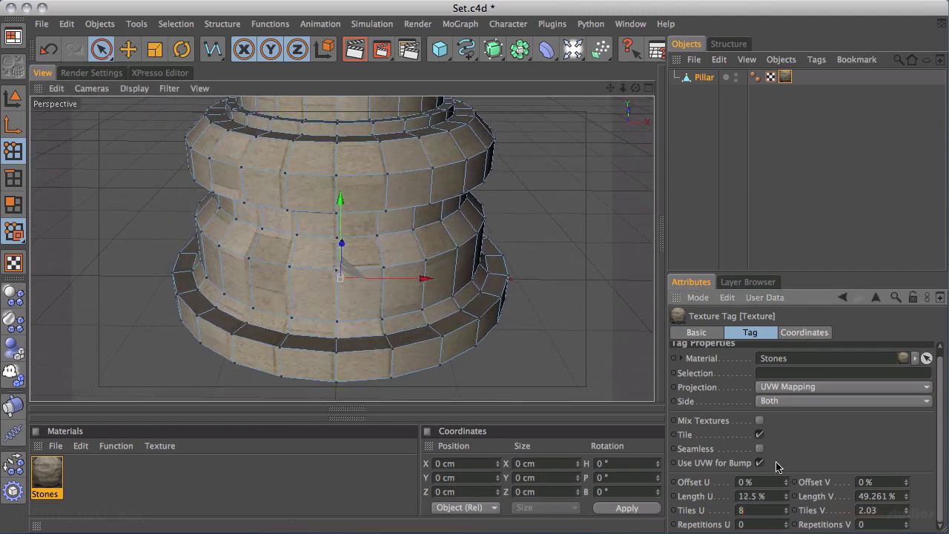
# Step: Set the pillar texture tag's Tiles V to 2
pyautogui.keyDown('alt'); pyautogui.moveTo(493, 163); pyautogui.dragTo(235, 186, button='right'); pyautogui.keyUp('alt')
pyautogui.keyDown('alt'); pyautogui.moveTo(406, 166); pyautogui.dragTo(411, 215, button='middle'); pyautogui.keyUp('alt')
pyautogui.keyDown('alt'); pyautogui.moveTo(455, 192); pyautogui.dragTo(513, 236); pyautogui.keyUp('alt')
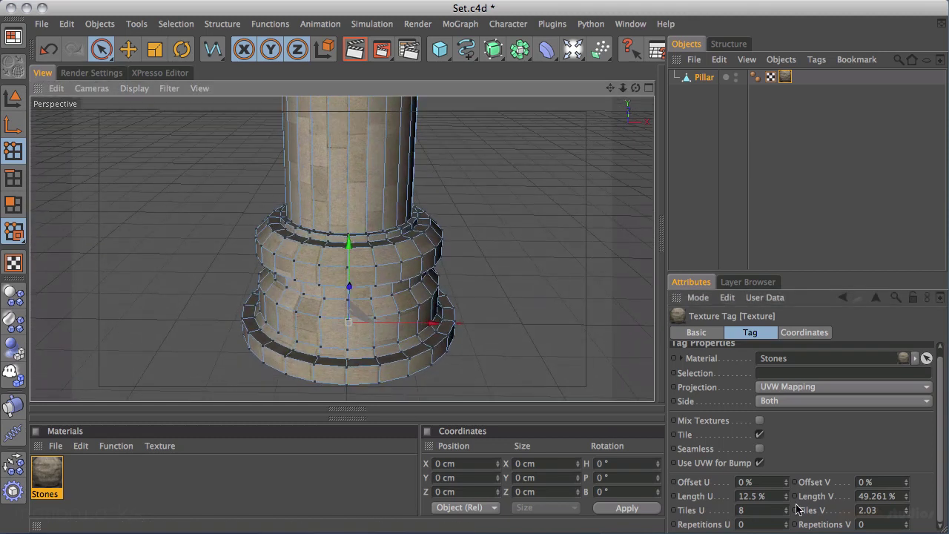
pyautogui.write('2')
pyautogui.press('Return')
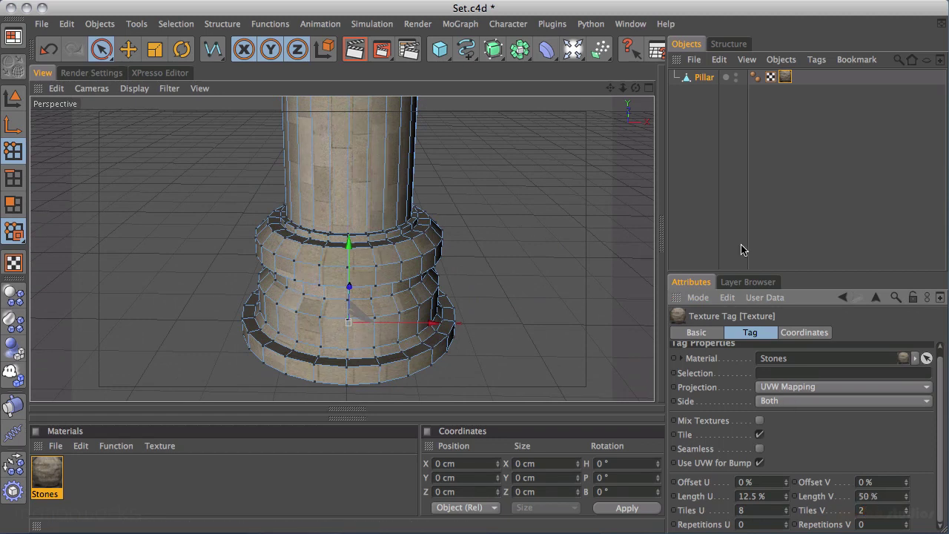
pyautogui.click(787, 80)
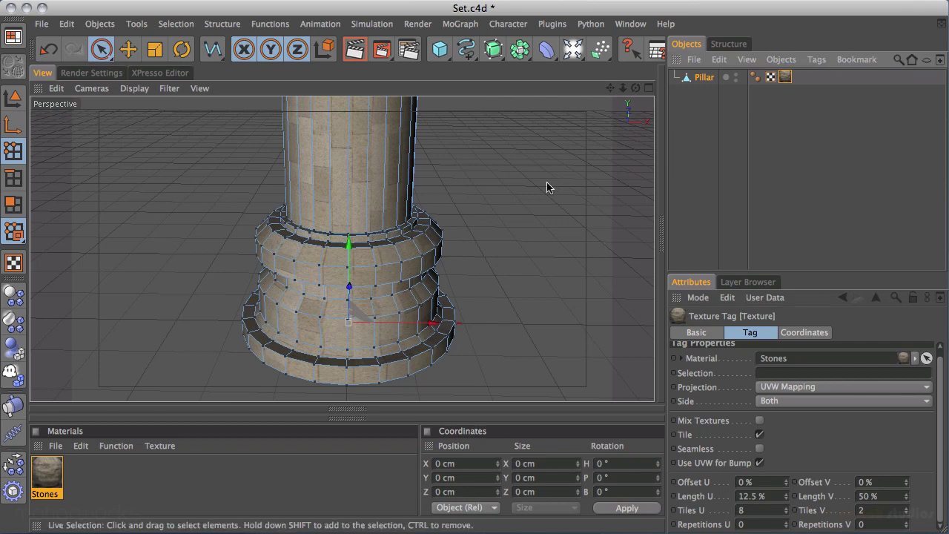
# Step: Add a MoGraph Cloner in Grid Array mode and make the Pillar its child
pyautogui.keyDown('alt'); pyautogui.moveTo(537, 185); pyautogui.dragTo(398, 192, button='right'); pyautogui.keyUp('alt')
pyautogui.keyDown('alt'); pyautogui.moveTo(398, 192); pyautogui.dragTo(400, 285, button='middle'); pyautogui.keyUp('alt')
pyautogui.scroll(-3, 421, 187)
pyautogui.keyDown('alt'); pyautogui.moveTo(498, 253); pyautogui.dragTo(428, 227); pyautogui.keyUp('alt')
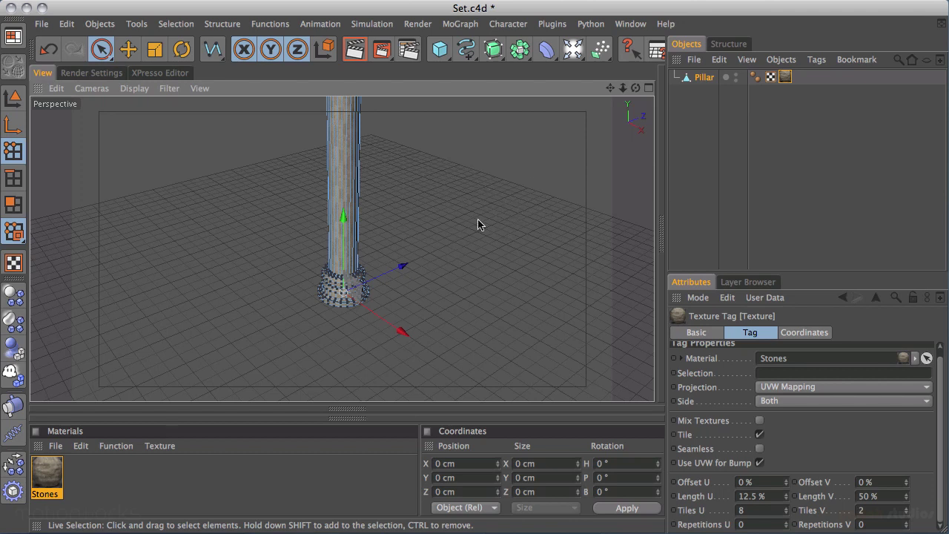
pyautogui.keyDown('alt'); pyautogui.moveTo(461, 181); pyautogui.dragTo(455, 195, button='middle'); pyautogui.keyUp('alt')
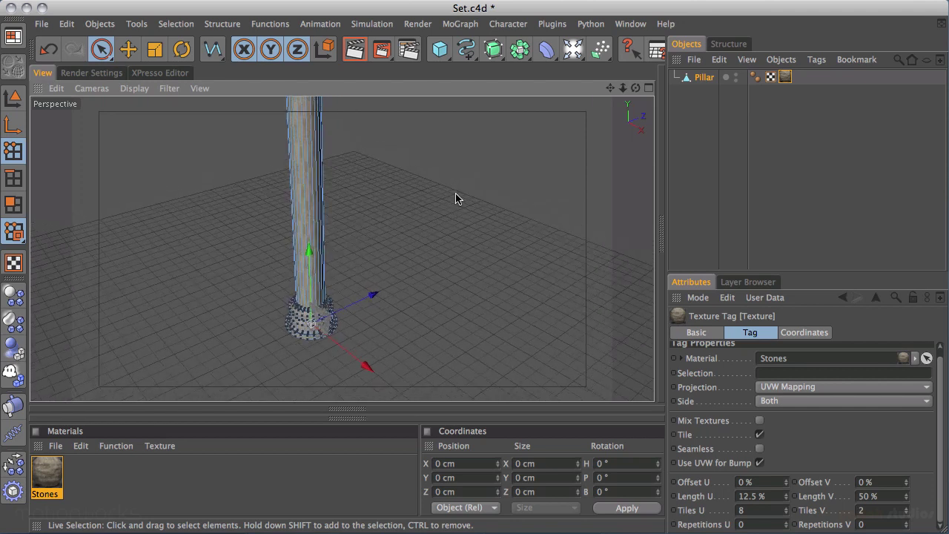
pyautogui.click(462, 28)
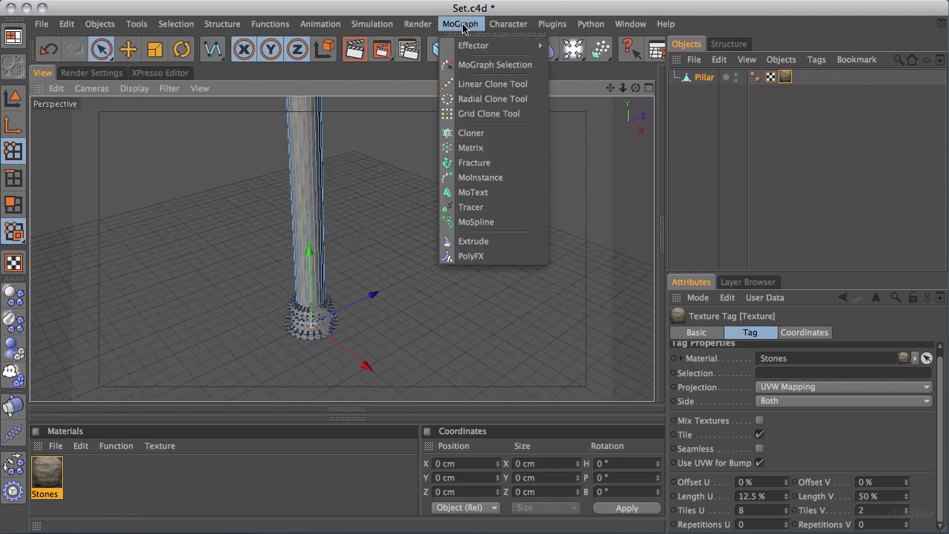
pyautogui.click(469, 133)
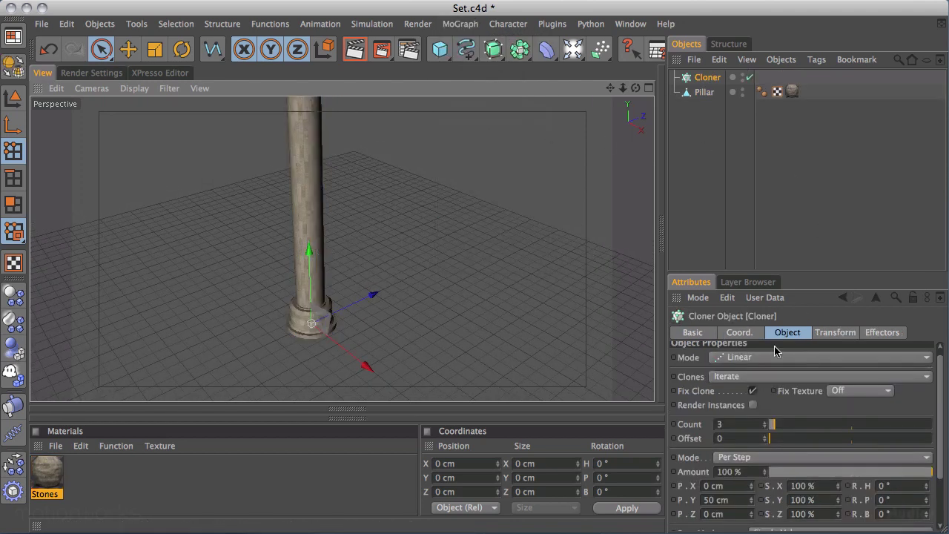
pyautogui.click(755, 358)
pyautogui.click(754, 416)
pyautogui.moveTo(703, 95)
pyautogui.mouseDown()
pyautogui.moveTo(715, 100)
pyautogui.moveTo(704, 78)
pyautogui.mouseUp()
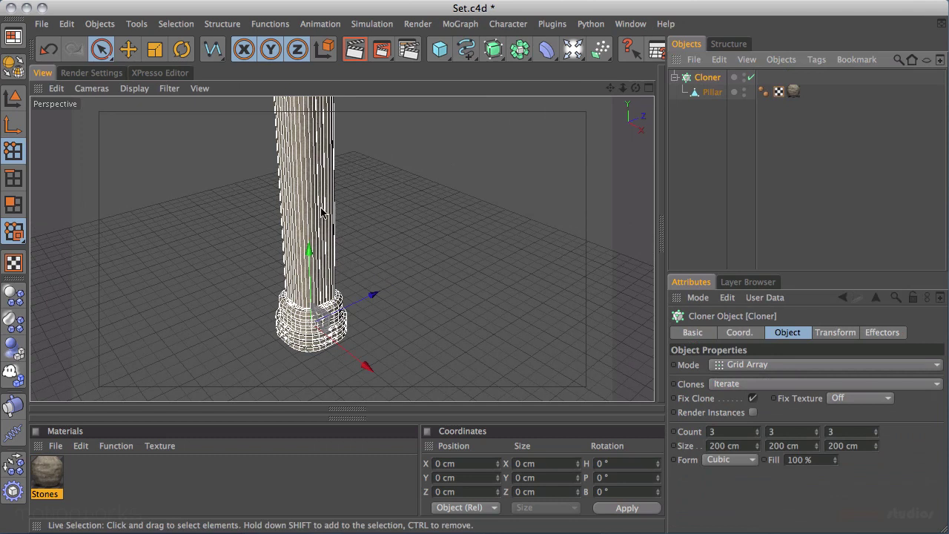
# Step: Set the cloner's grid count to 7 in X, 1 in Y and 7 in Z
pyautogui.keyDown('alt'); pyautogui.moveTo(528, 236); pyautogui.dragTo(509, 212); pyautogui.keyUp('alt')
pyautogui.keyDown('alt'); pyautogui.moveTo(508, 212); pyautogui.dragTo(248, 220, button='right'); pyautogui.keyUp('alt')
pyautogui.keyDown('alt'); pyautogui.moveTo(249, 224); pyautogui.dragTo(324, 275); pyautogui.keyUp('alt')
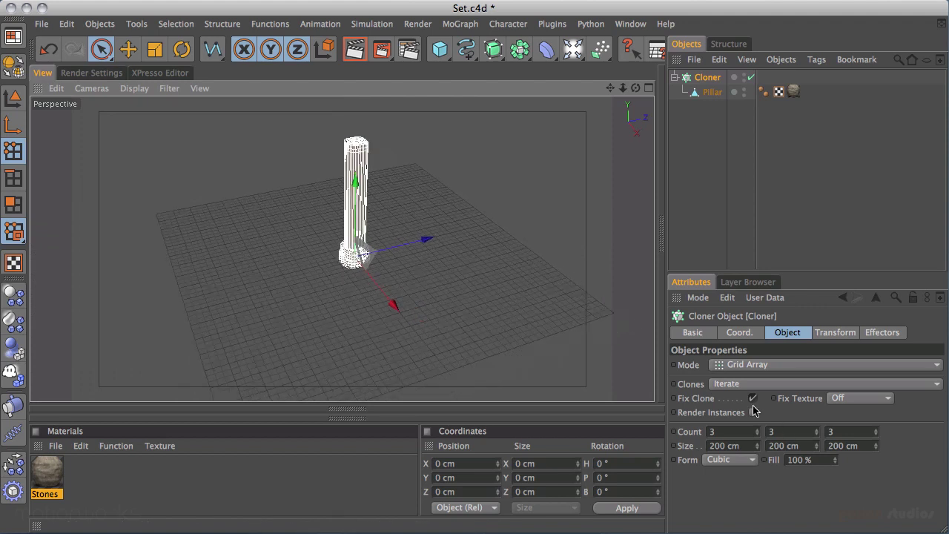
pyautogui.click(817, 435)
pyautogui.click(816, 435)
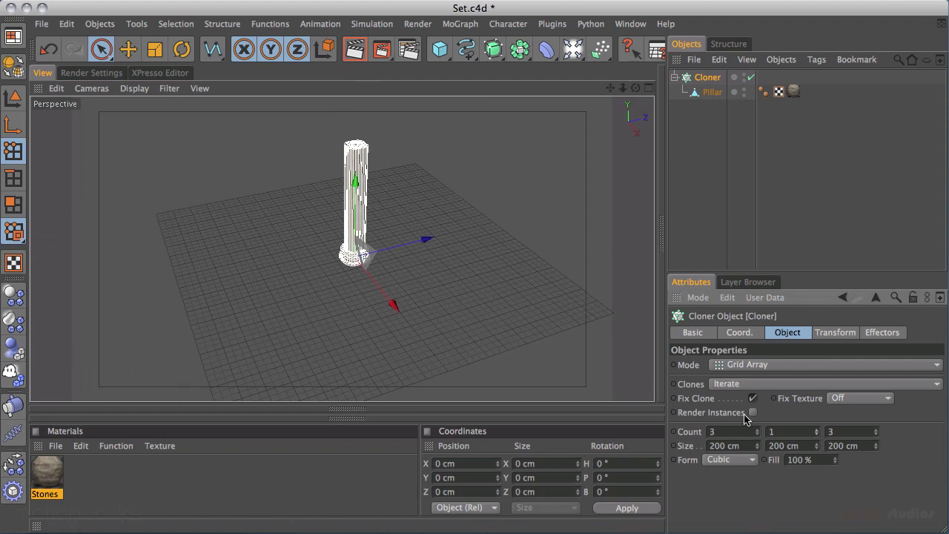
pyautogui.moveTo(758, 436); pyautogui.dragTo(759, 429)
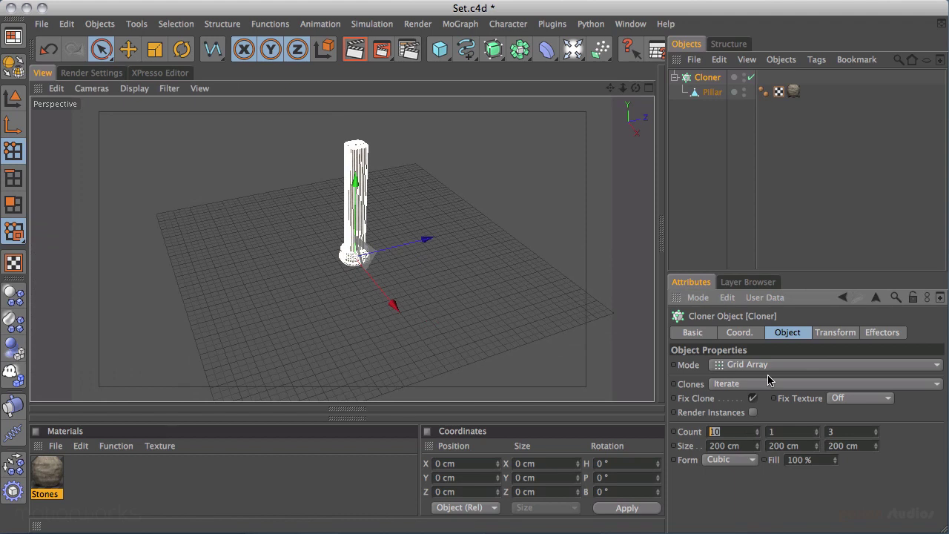
pyautogui.press('Tab')
pyautogui.write('7')
pyautogui.press('Tab')
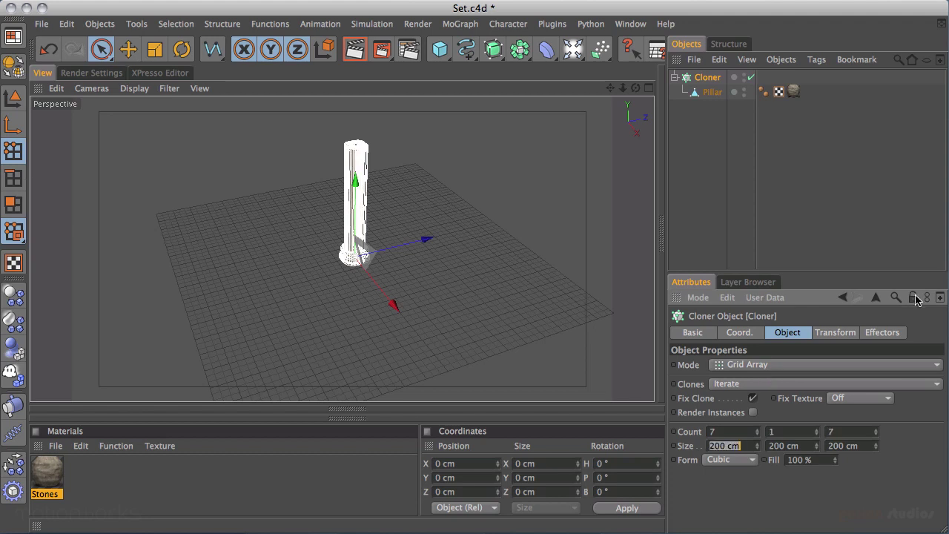
# Step: Try spreading the pillar clones along X with grid sizes of 2000 cm and 5000 cm
pyautogui.moveTo(756, 450); pyautogui.dragTo(727, 432)
pyautogui.doubleClick(742, 445)
pyautogui.write('2')
pyautogui.press('Tab')
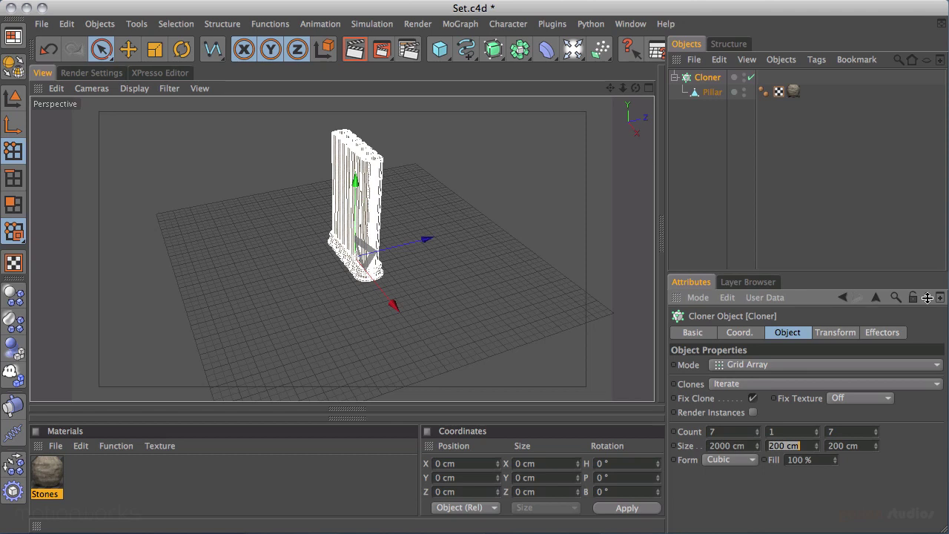
pyautogui.hotkey('shift', 'Tab')
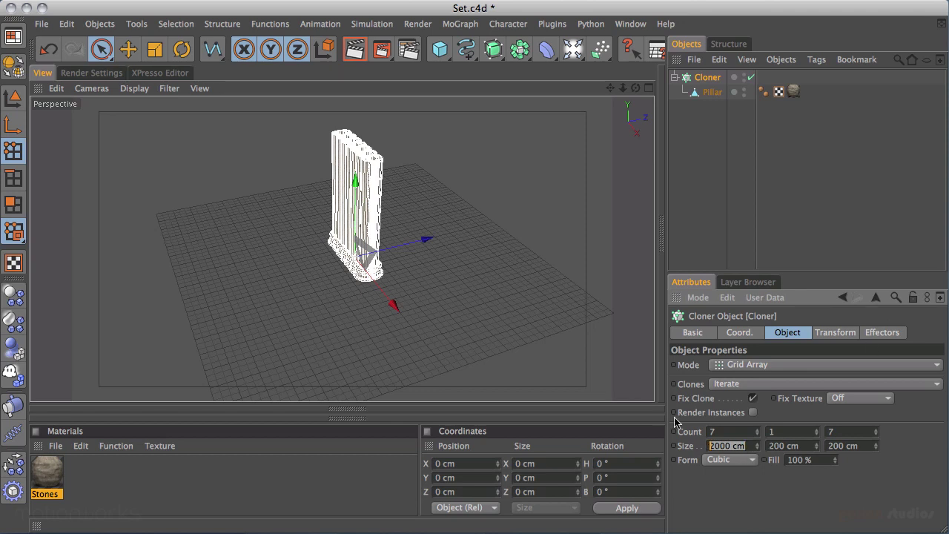
pyautogui.write('5000')
pyautogui.press('Tab')
pyautogui.keyDown('alt'); pyautogui.moveTo(555, 252); pyautogui.dragTo(512, 233); pyautogui.keyUp('alt')
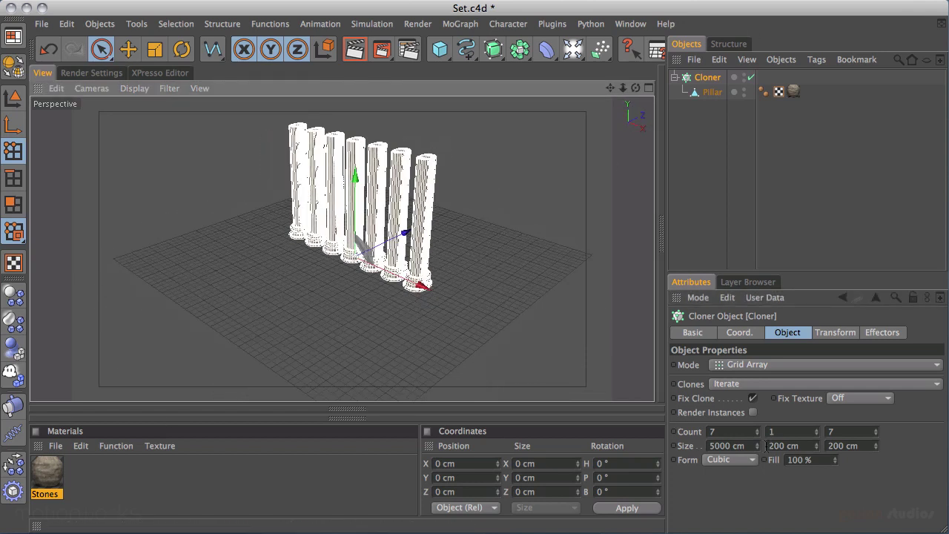
# Step: Set the cloner's grid size to 10000 cm in X and 15000 cm in Z
pyautogui.click(749, 445)
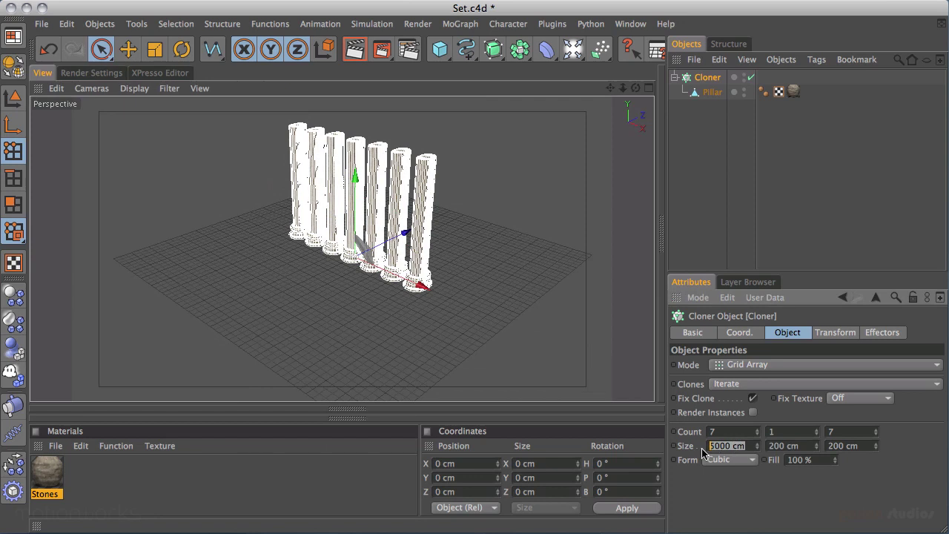
pyautogui.write('10000')
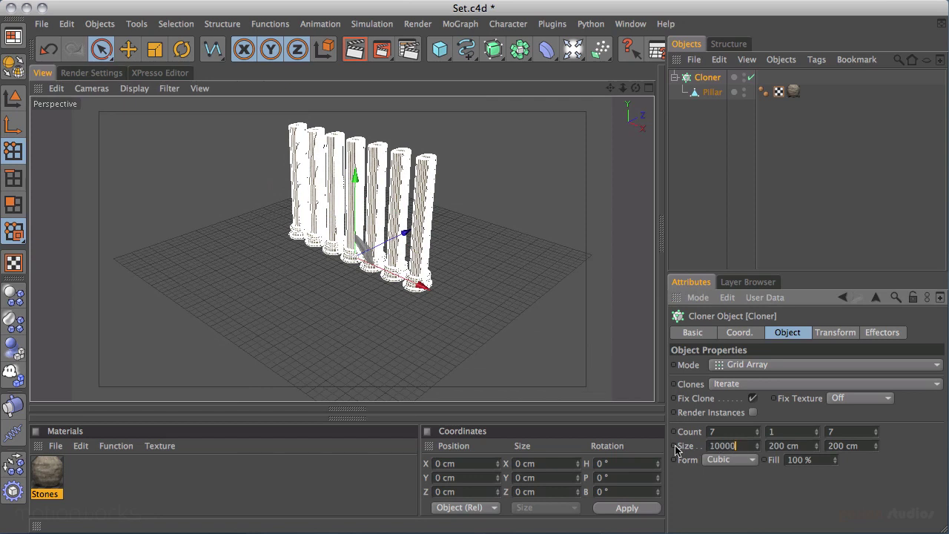
pyautogui.press('Return')
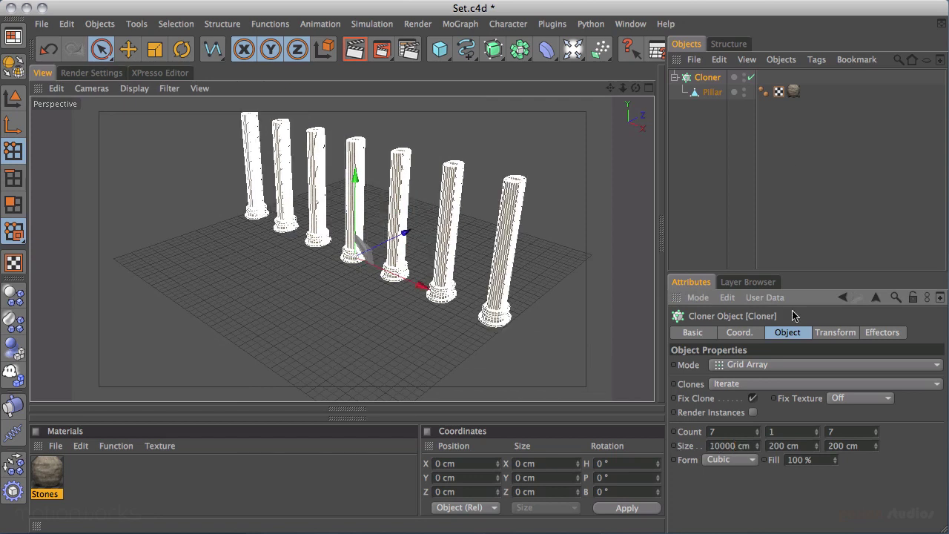
pyautogui.doubleClick(863, 445)
pyautogui.write('10000')
pyautogui.press('Return')
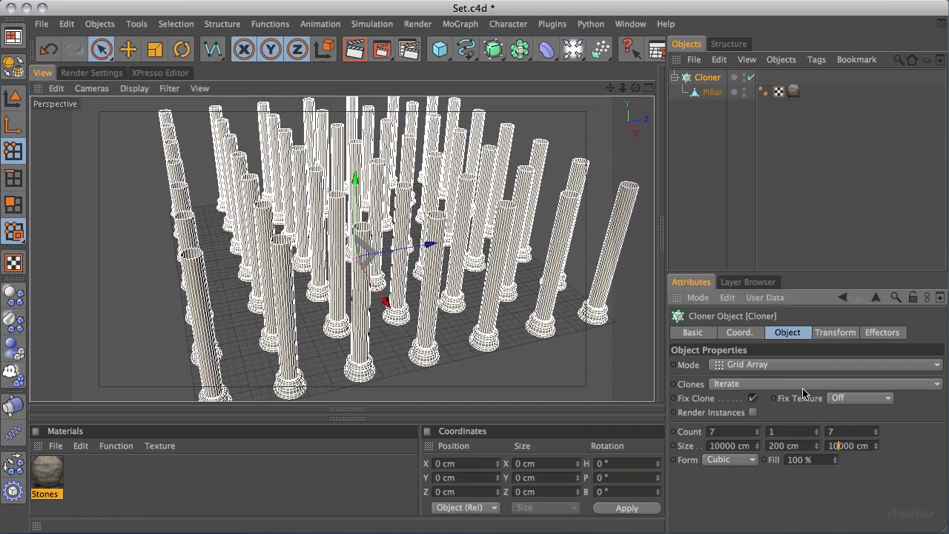
pyautogui.write('5')
pyautogui.press('Return')
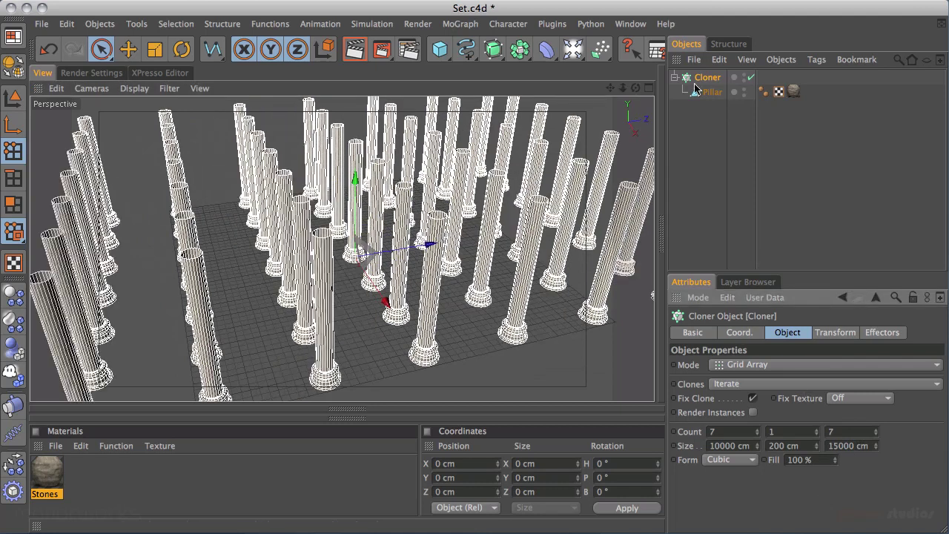
# Step: Examine the cloned pillar rows from ground level and from above to judge their spacing and height
pyautogui.scroll(-2, 351, 169)
pyautogui.keyDown('alt'); pyautogui.moveTo(351, 169); pyautogui.dragTo(490, 208); pyautogui.keyUp('alt')
pyautogui.keyDown('alt'); pyautogui.moveTo(488, 207); pyautogui.dragTo(702, 119, button='right'); pyautogui.keyUp('alt')
pyautogui.keyDown('alt'); pyautogui.moveTo(354, 180); pyautogui.dragTo(376, 212, button='middle'); pyautogui.keyUp('alt')
pyautogui.keyDown('alt'); pyautogui.moveTo(376, 212); pyautogui.dragTo(562, 161, button='right'); pyautogui.keyUp('alt')
pyautogui.keyDown('alt'); pyautogui.moveTo(563, 161); pyautogui.dragTo(519, 249); pyautogui.keyUp('alt')
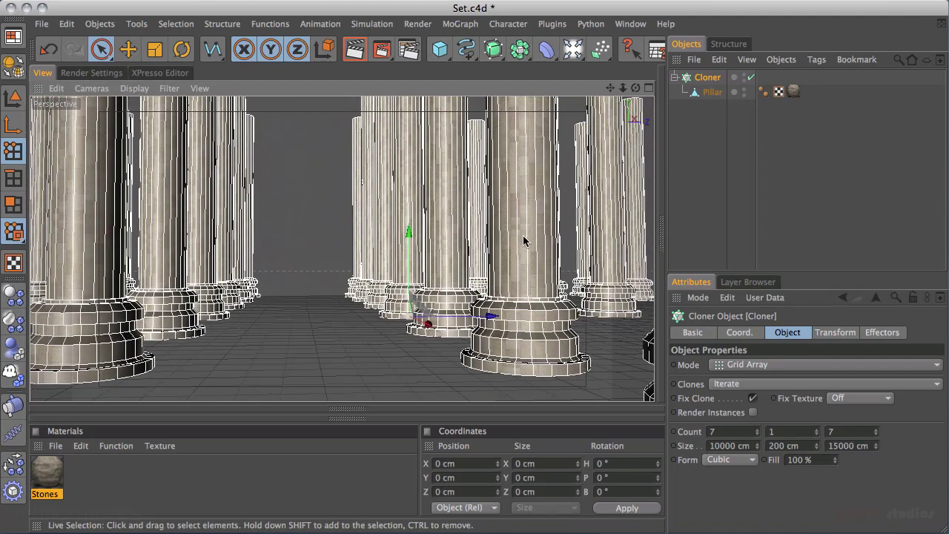
pyautogui.keyDown('alt'); pyautogui.moveTo(577, 257); pyautogui.dragTo(319, 276); pyautogui.keyUp('alt')
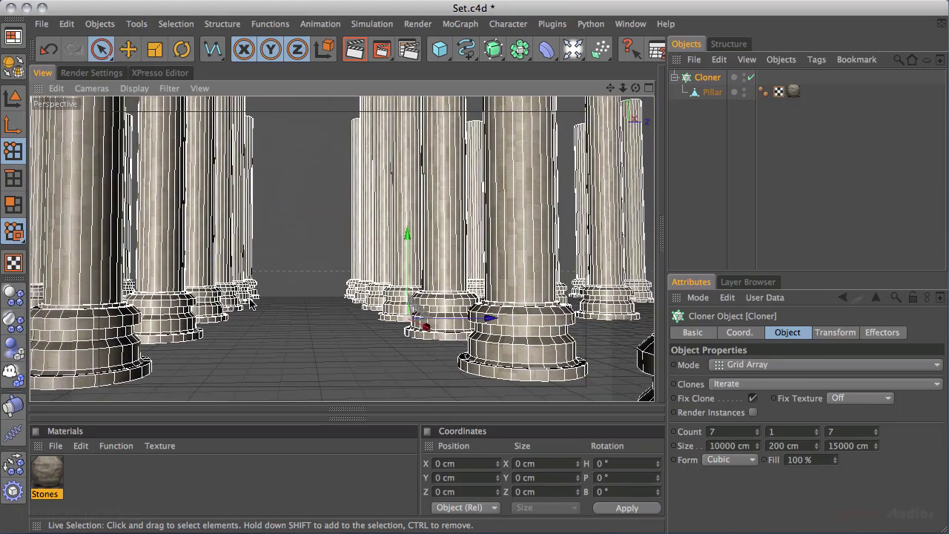
pyautogui.keyDown('alt'); pyautogui.moveTo(444, 310); pyautogui.dragTo(439, 181); pyautogui.keyUp('alt')
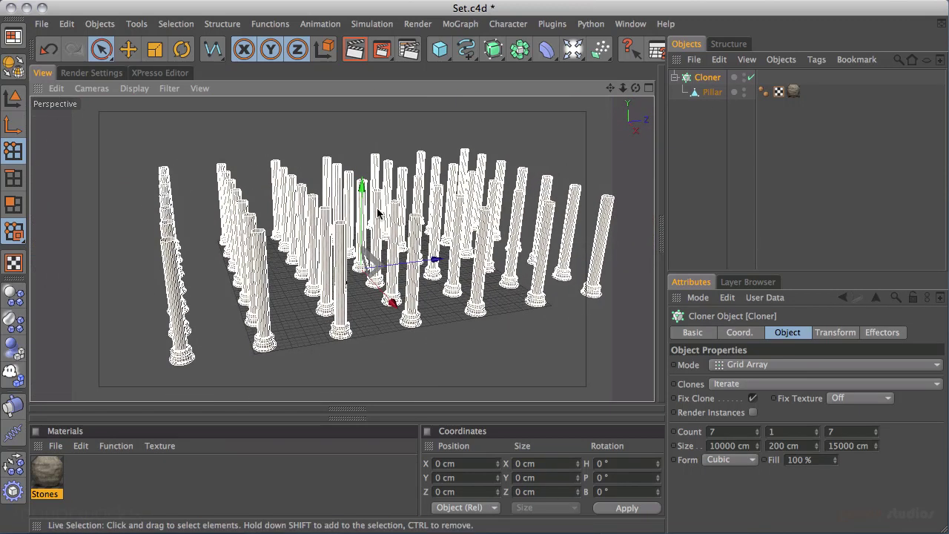
pyautogui.keyDown('alt'); pyautogui.moveTo(369, 230); pyautogui.dragTo(423, 394); pyautogui.keyUp('alt')
pyautogui.keyDown('alt'); pyautogui.moveTo(334, 245); pyautogui.dragTo(856, 93, button='right'); pyautogui.keyUp('alt')
pyautogui.keyDown('alt'); pyautogui.moveTo(474, 170); pyautogui.dragTo(660, 113, button='right'); pyautogui.keyUp('alt')
pyautogui.keyDown('alt'); pyautogui.moveTo(638, 118); pyautogui.dragTo(474, 171, button='middle'); pyautogui.keyUp('alt')
pyautogui.keyDown('alt'); pyautogui.moveTo(474, 171); pyautogui.dragTo(426, 166, button='right'); pyautogui.keyUp('alt')
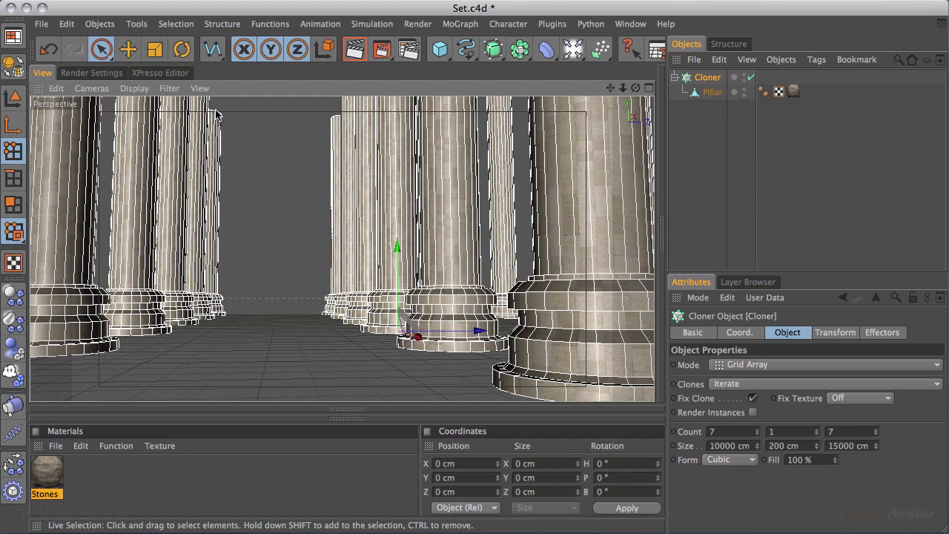
# Step: Select the Pillar's top ring of points with Rectangle Selection and raise it to a Y position of 6000 cm
pyautogui.click(712, 92)
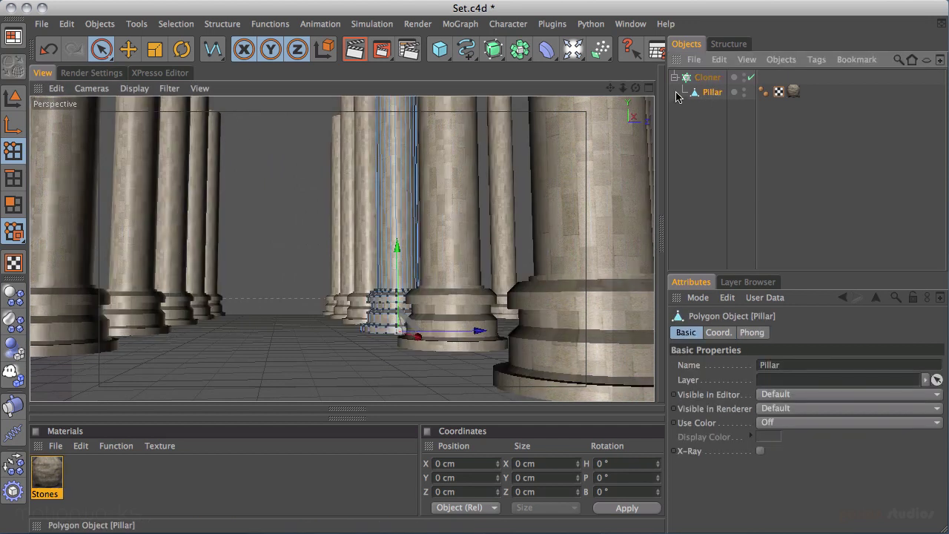
pyautogui.middleClick(333, 174)
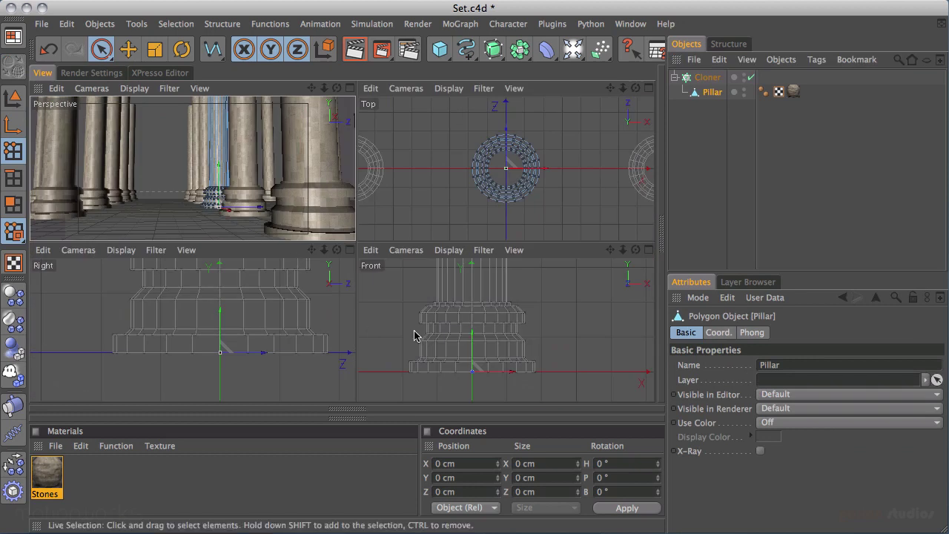
pyautogui.keyDown('alt'); pyautogui.moveTo(438, 309); pyautogui.dragTo(447, 333, button='middle'); pyautogui.keyUp('alt')
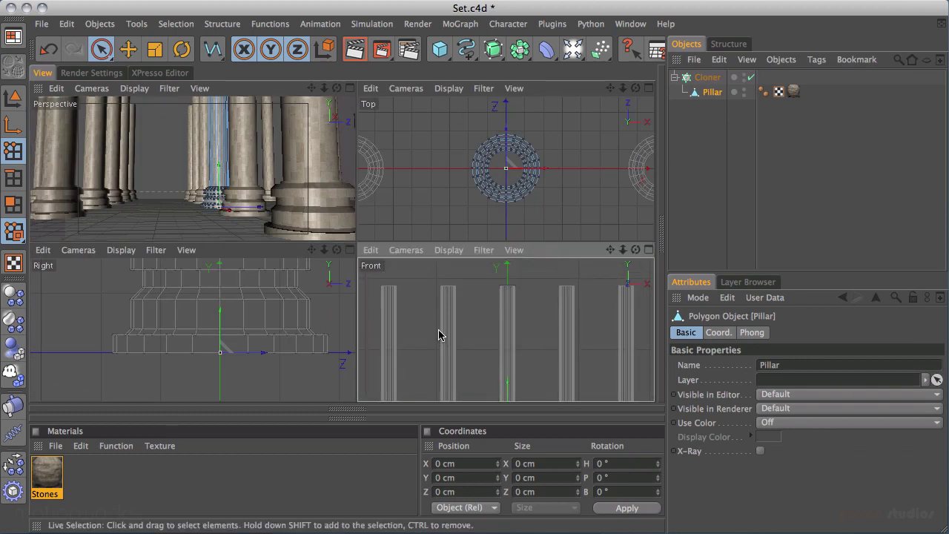
pyautogui.moveTo(101, 49); pyautogui.dragTo(128, 51)
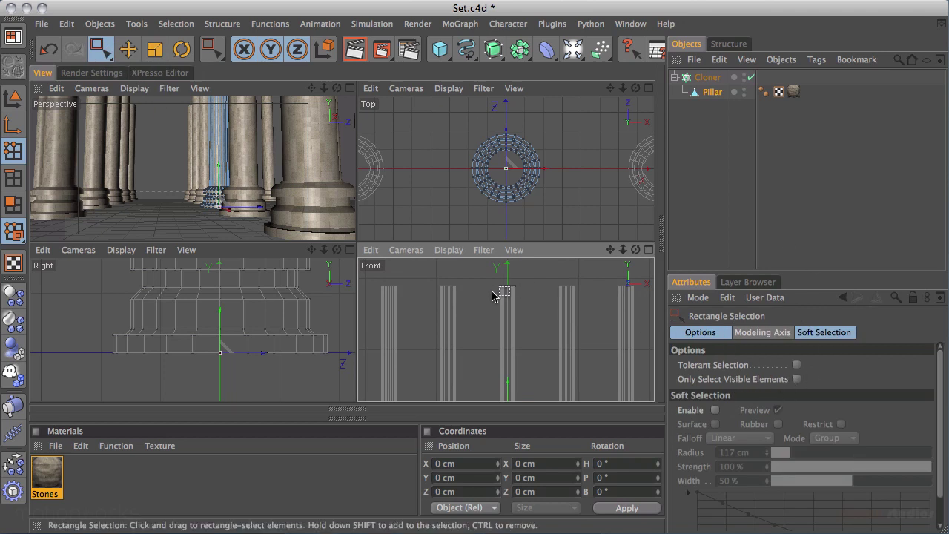
pyautogui.moveTo(483, 298); pyautogui.dragTo(525, 288)
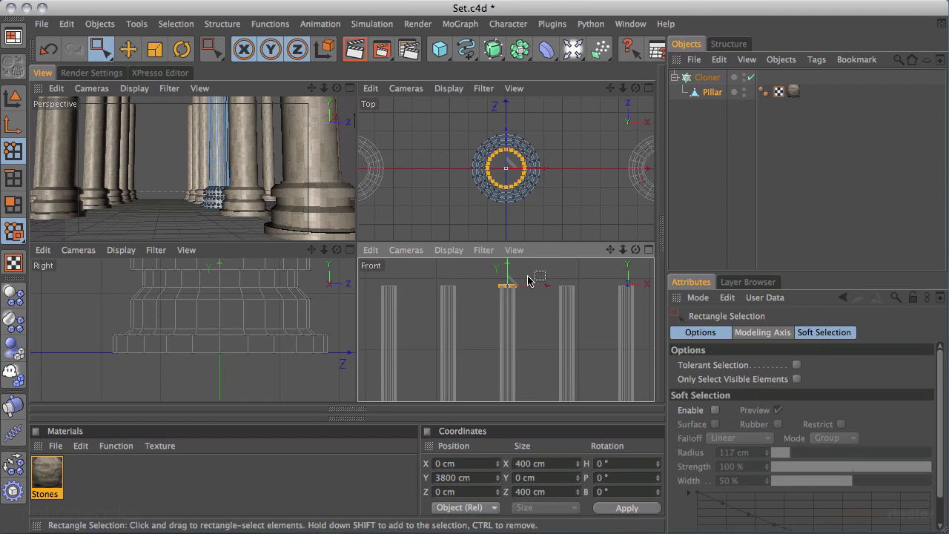
pyautogui.keyDown('alt'); pyautogui.moveTo(231, 169); pyautogui.dragTo(246, 206, button='middle'); pyautogui.keyUp('alt')
pyautogui.keyDown('alt'); pyautogui.moveTo(255, 155); pyautogui.dragTo(259, 215, button='middle'); pyautogui.keyUp('alt')
pyautogui.keyDown('alt'); pyautogui.moveTo(259, 215); pyautogui.dragTo(250, 158); pyautogui.keyUp('alt')
pyautogui.middleClick(255, 175)
pyautogui.keyDown('alt'); pyautogui.moveTo(358, 179); pyautogui.dragTo(382, 235); pyautogui.keyUp('alt')
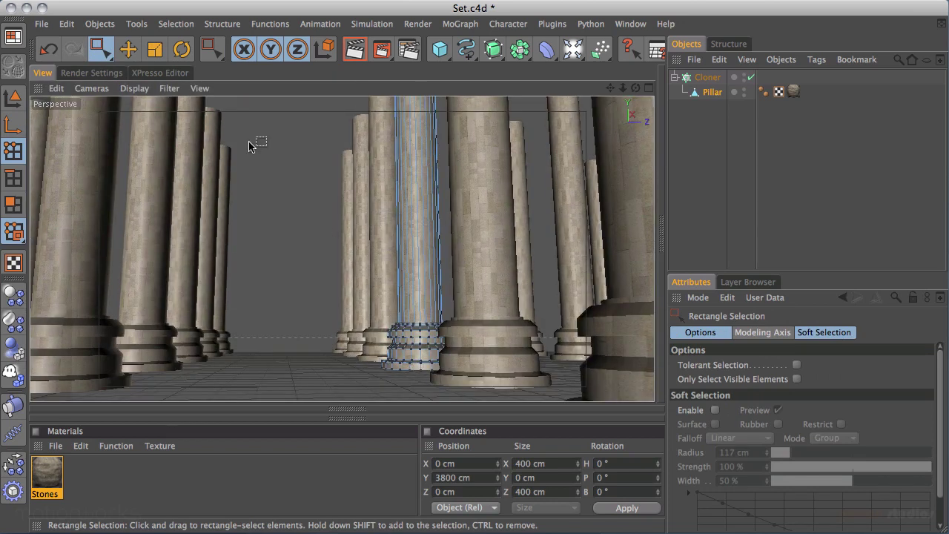
pyautogui.click(129, 50)
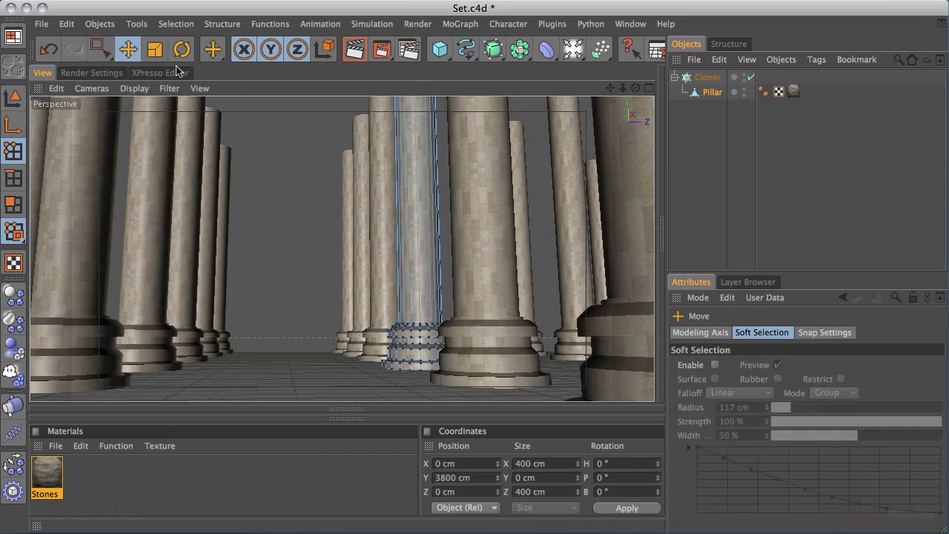
pyautogui.middleClick(375, 260)
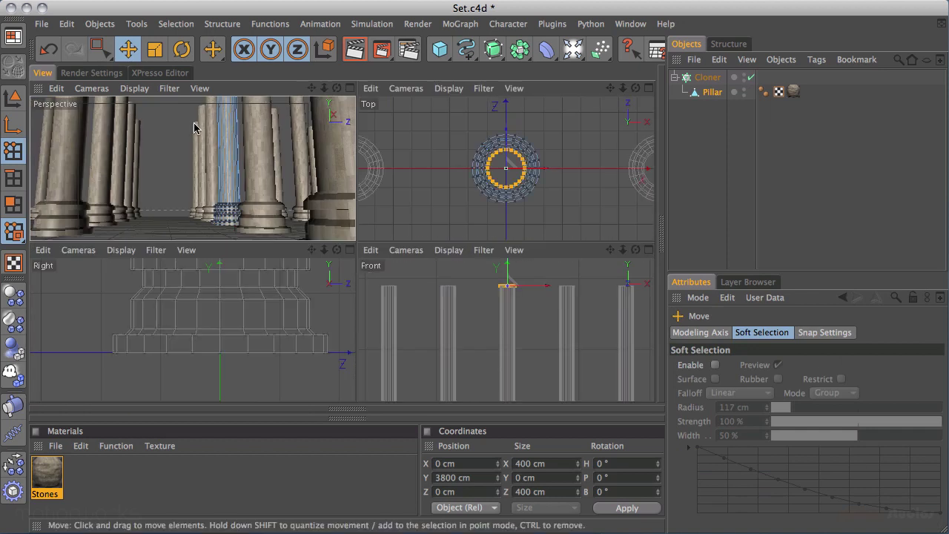
pyautogui.moveTo(505, 275); pyautogui.dragTo(502, 356, button='middle')
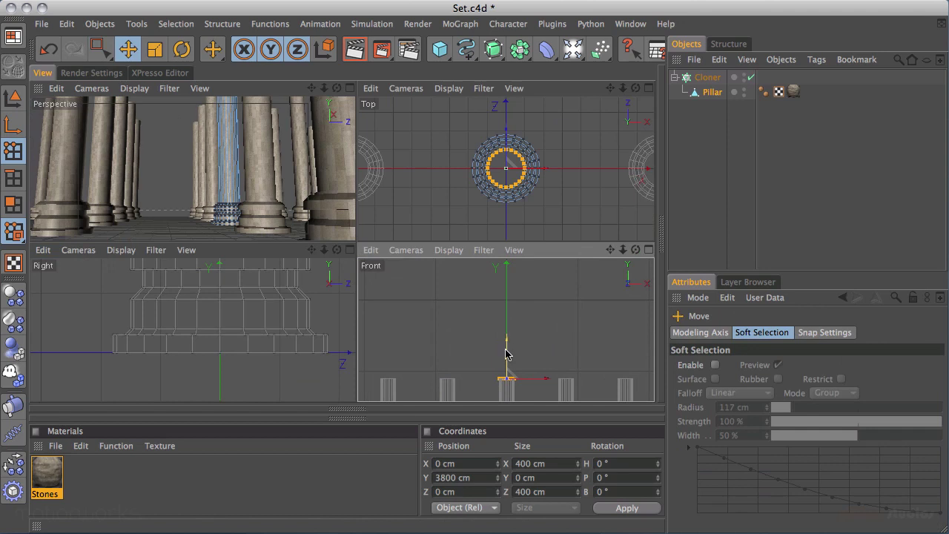
pyautogui.moveTo(507, 355); pyautogui.dragTo(507, 266)
pyautogui.middleClick(301, 206)
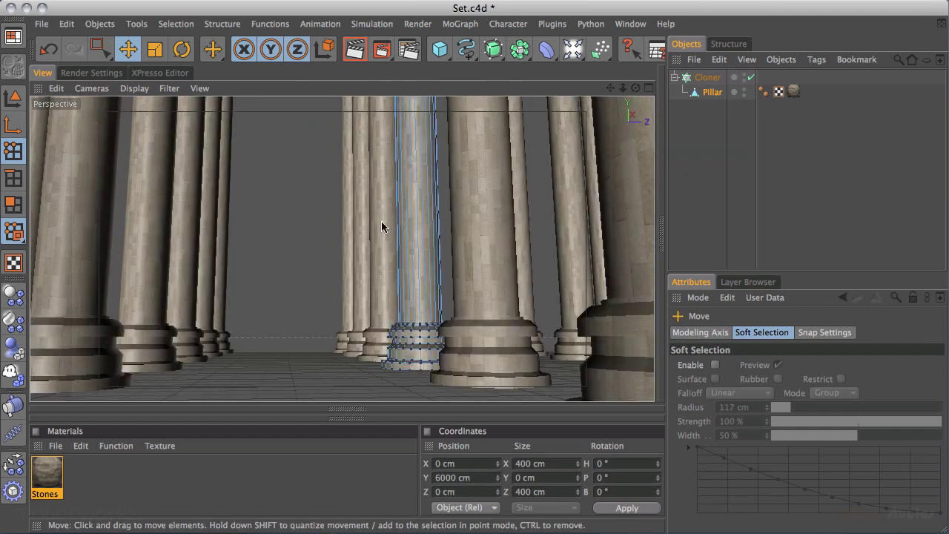
pyautogui.click(723, 122)
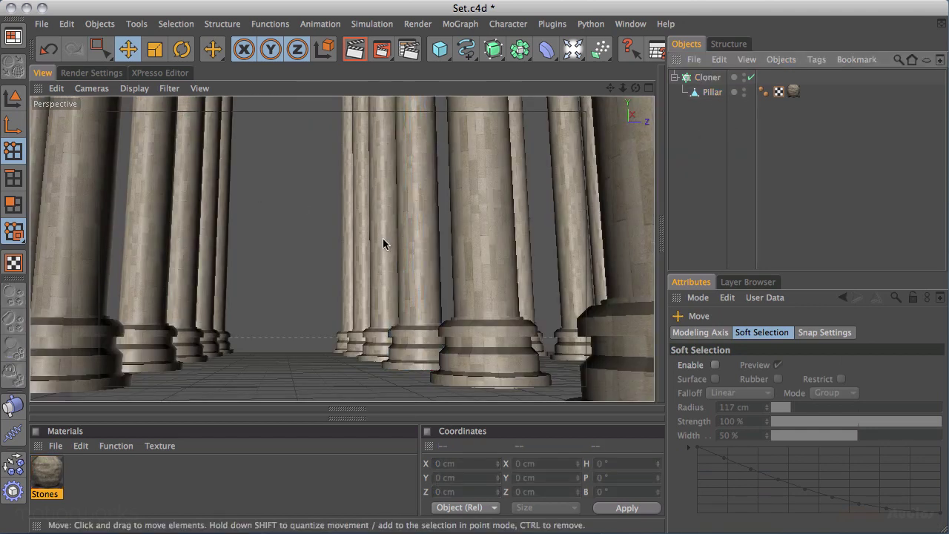
# Step: Set Tiles U to 8 on the Pillar's texture tag
pyautogui.keyDown('alt'); pyautogui.moveTo(397, 261); pyautogui.dragTo(420, 204); pyautogui.keyUp('alt')
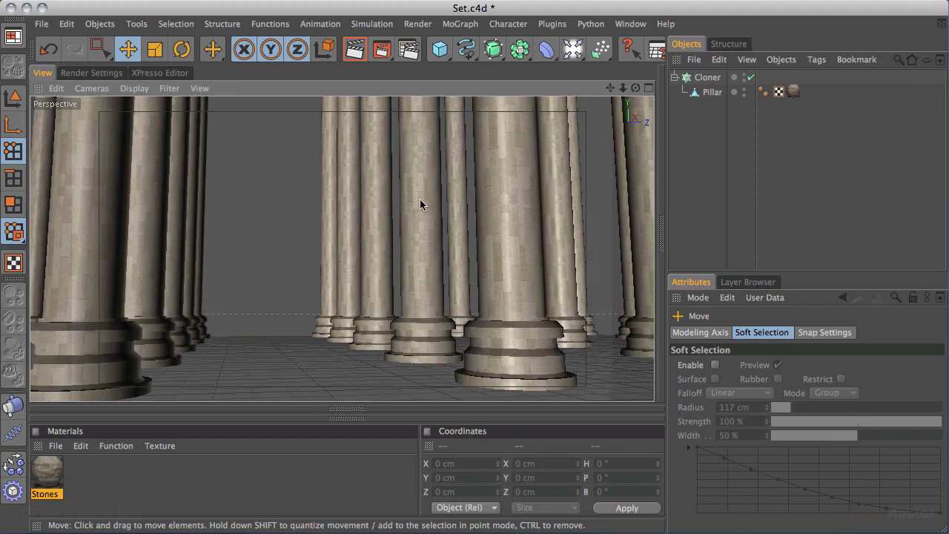
pyautogui.click(794, 92)
pyautogui.moveTo(789, 520); pyautogui.dragTo(778, 450)
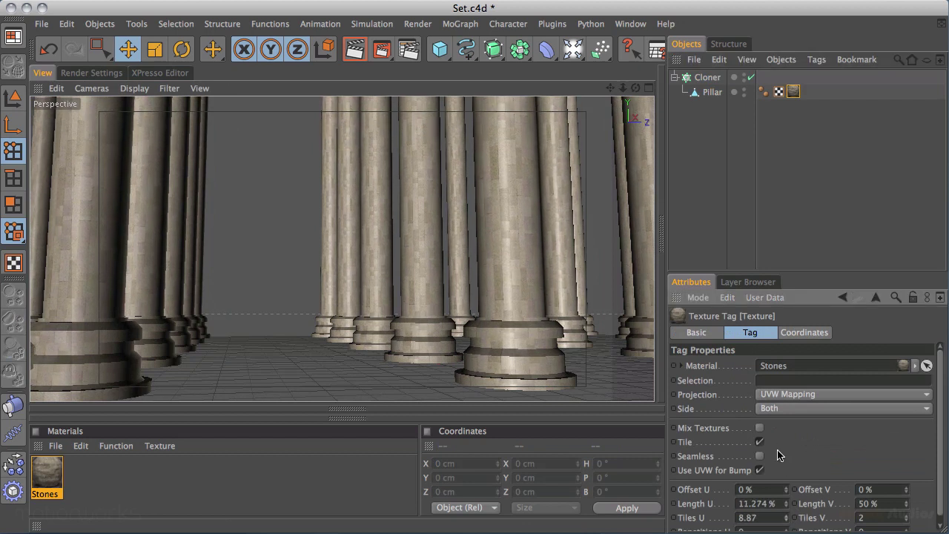
pyautogui.click(735, 520)
pyautogui.write('8')
pyautogui.press('Return')
pyautogui.keyDown('alt'); pyautogui.moveTo(323, 279); pyautogui.dragTo(449, 303); pyautogui.keyUp('alt')
pyautogui.press('h')
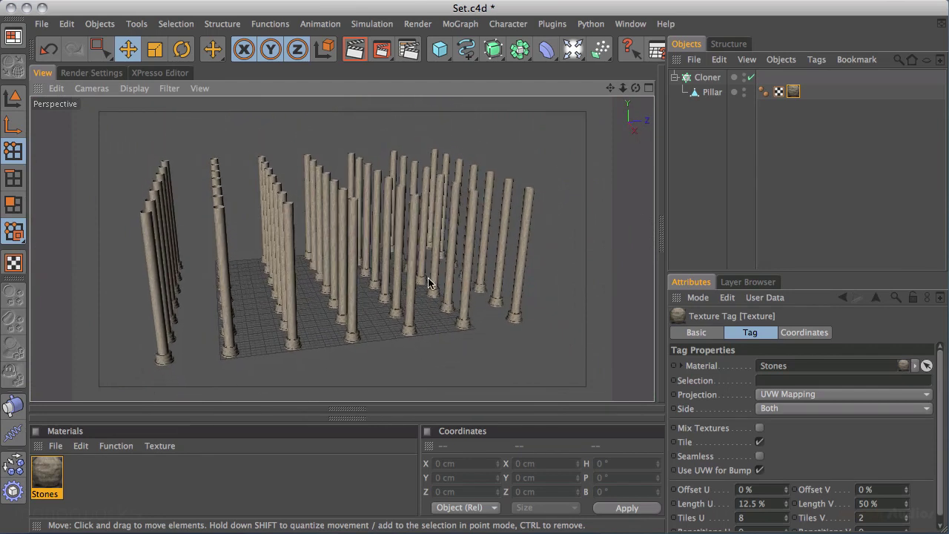
pyautogui.keyDown('alt'); pyautogui.moveTo(393, 282); pyautogui.dragTo(424, 210); pyautogui.keyUp('alt')
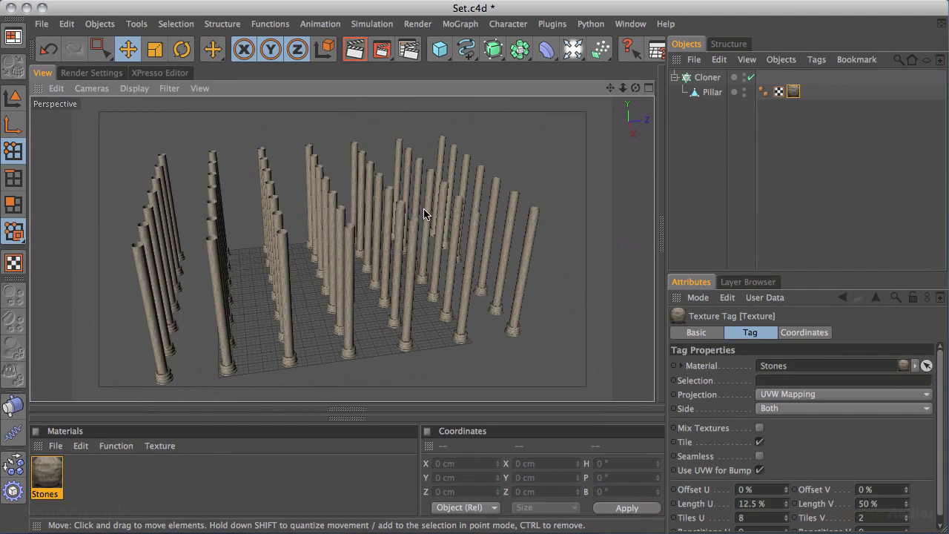
# Step: Add a Plane primitive as the floor with 1 width segment and 1 height segment
pyautogui.click(440, 50)
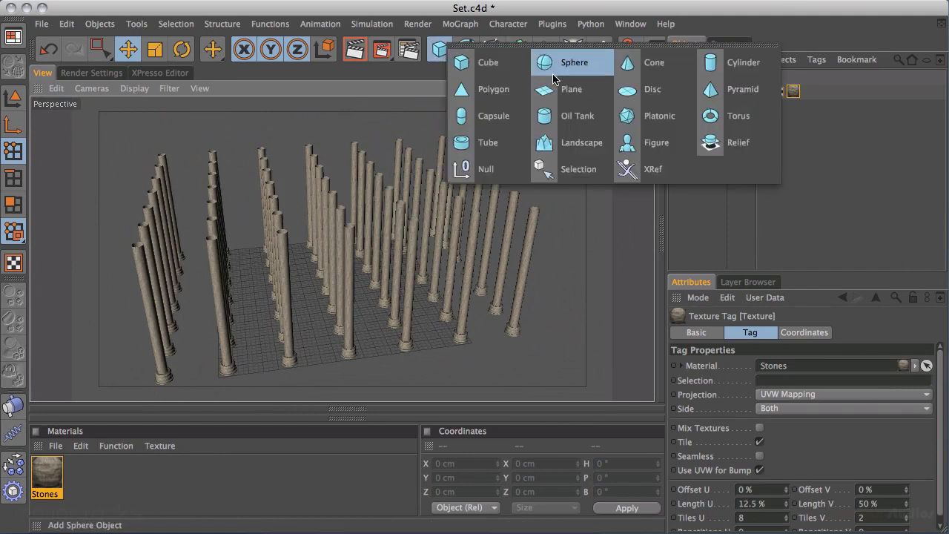
pyautogui.click(568, 89)
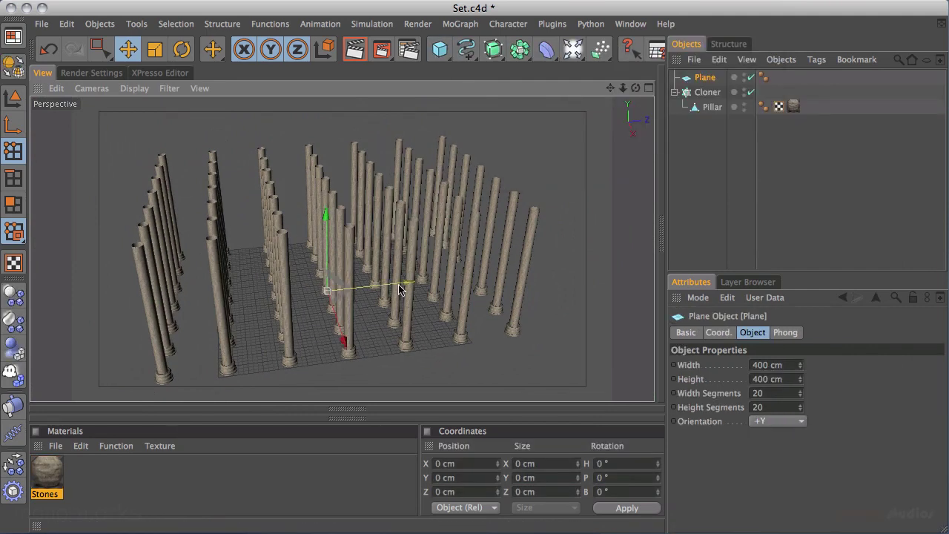
pyautogui.doubleClick(769, 394)
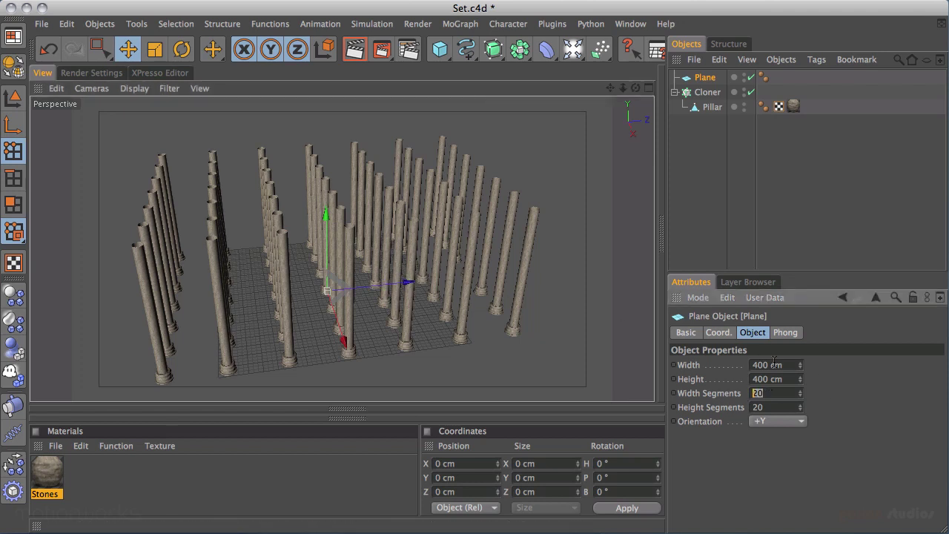
pyautogui.press('Return')
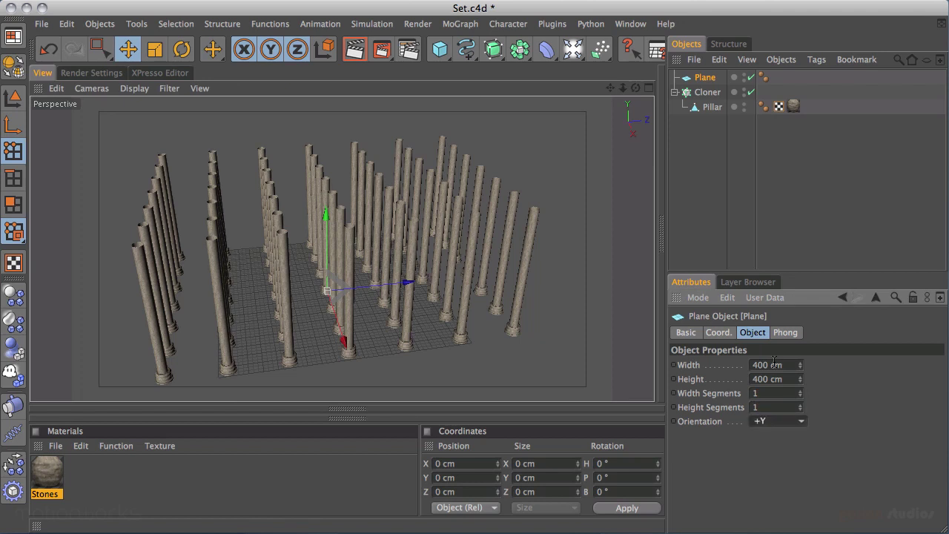
# Step: Set the floor plane's width and height to 20000 cm each
pyautogui.moveTo(787, 364); pyautogui.dragTo(699, 353)
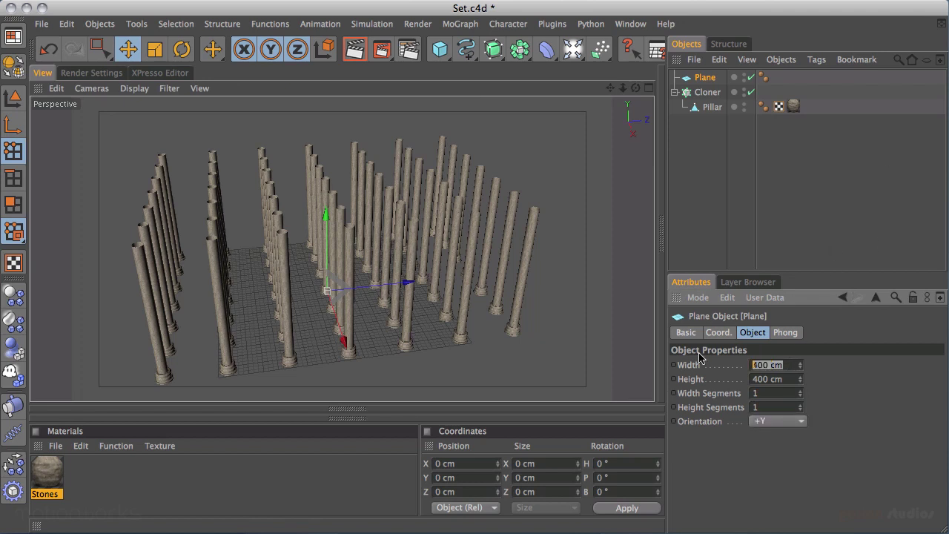
pyautogui.write('200000')
pyautogui.press('Return')
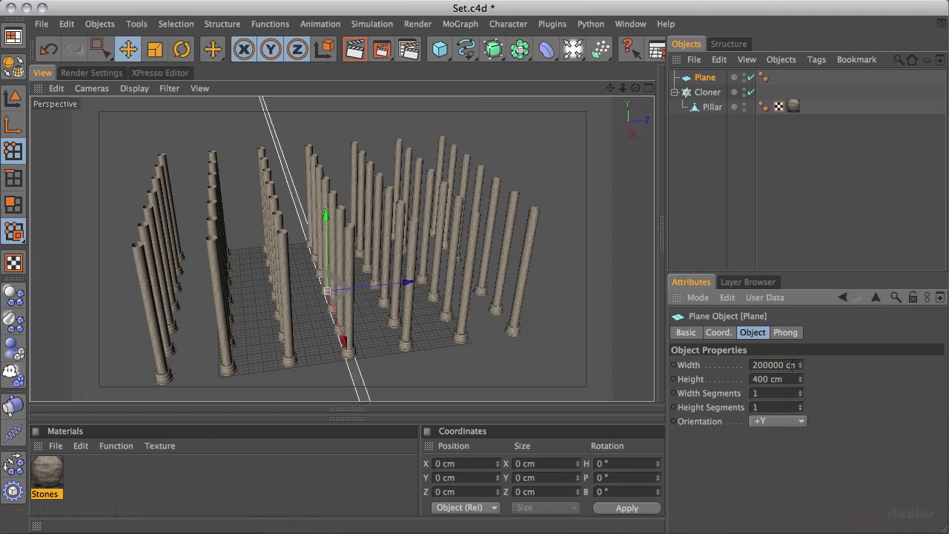
pyautogui.press('Return')
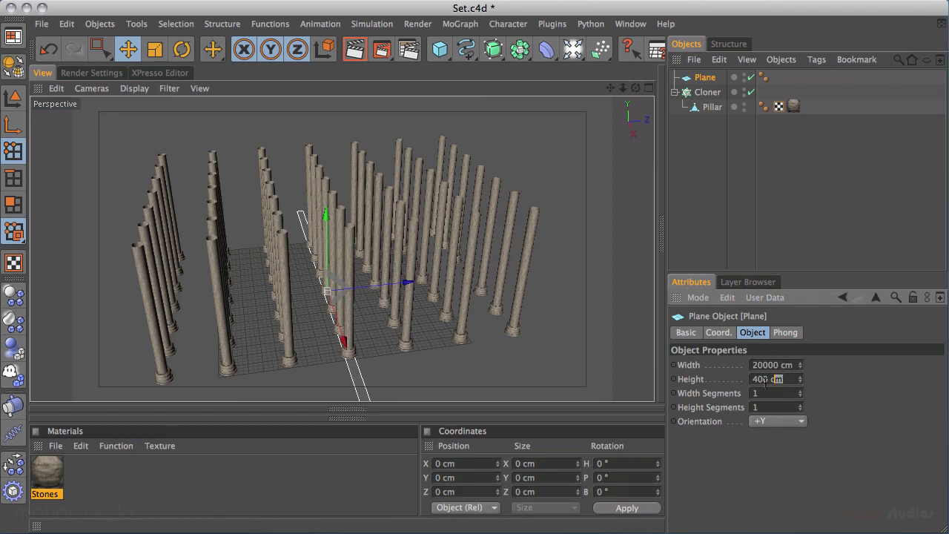
pyautogui.click(787, 379)
pyautogui.write('200')
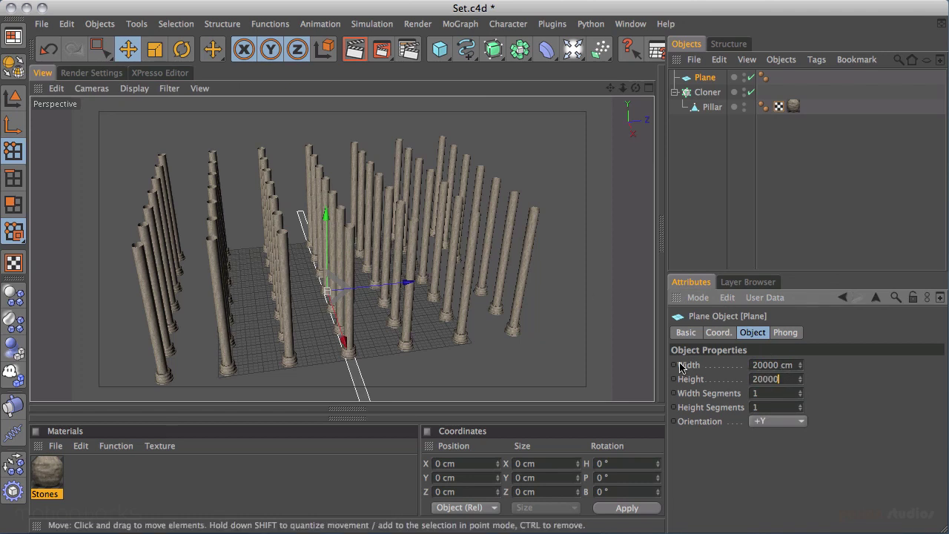
# Step: Adjust the floor plane to a width of about 18641 cm and a height of about 20797 cm
pyautogui.keyDown('alt'); pyautogui.moveTo(439, 258); pyautogui.dragTo(450, 210, button='middle'); pyautogui.keyUp('alt')
pyautogui.keyDown('alt'); pyautogui.moveTo(487, 219); pyautogui.dragTo(445, 208); pyautogui.keyUp('alt')
pyautogui.moveTo(800, 379); pyautogui.dragTo(792, 319)
pyautogui.moveTo(800, 382); pyautogui.dragTo(831, 238)
pyautogui.moveTo(801, 364); pyautogui.dragTo(772, 531)
pyautogui.moveTo(800, 401); pyautogui.dragTo(800, 365)
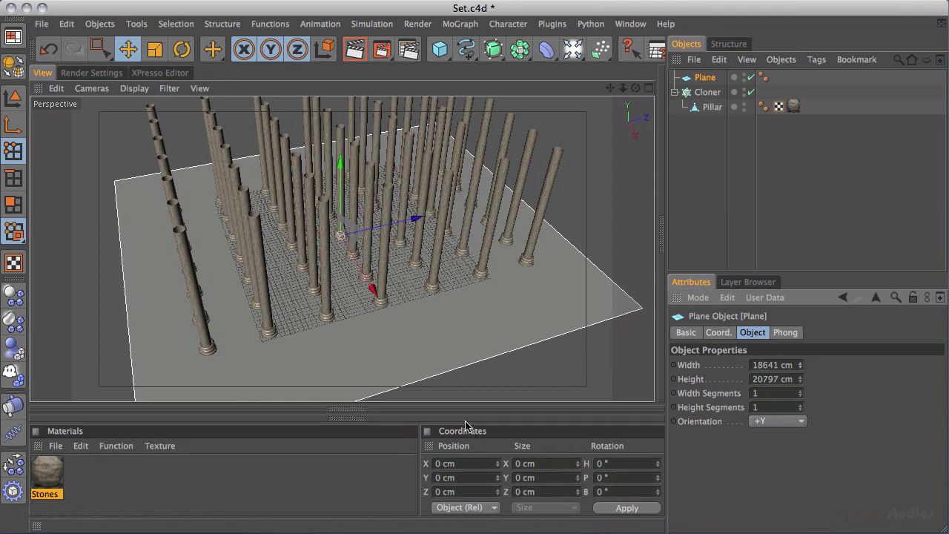
# Step: Apply the Stones material to the floor plane
pyautogui.keyDown('alt'); pyautogui.moveTo(439, 157); pyautogui.dragTo(318, 279); pyautogui.keyUp('alt')
pyautogui.keyDown('alt'); pyautogui.moveTo(318, 280); pyautogui.dragTo(823, 119, button='right'); pyautogui.keyUp('alt')
pyautogui.keyDown('alt'); pyautogui.moveTo(422, 196); pyautogui.dragTo(437, 185, button='middle'); pyautogui.keyUp('alt')
pyautogui.keyDown('alt'); pyautogui.moveTo(437, 184); pyautogui.dragTo(531, 176, button='right'); pyautogui.keyUp('alt')
pyautogui.keyDown('alt'); pyautogui.moveTo(506, 186); pyautogui.dragTo(442, 257); pyautogui.keyUp('alt')
pyautogui.keyDown('alt'); pyautogui.moveTo(467, 233); pyautogui.dragTo(652, 141, button='right'); pyautogui.keyUp('alt')
pyautogui.keyDown('alt'); pyautogui.moveTo(371, 111); pyautogui.dragTo(396, 173, button='middle'); pyautogui.keyUp('alt')
pyautogui.keyDown('alt'); pyautogui.moveTo(396, 174); pyautogui.dragTo(474, 204); pyautogui.keyUp('alt')
pyautogui.scroll(-5, 371, 240)
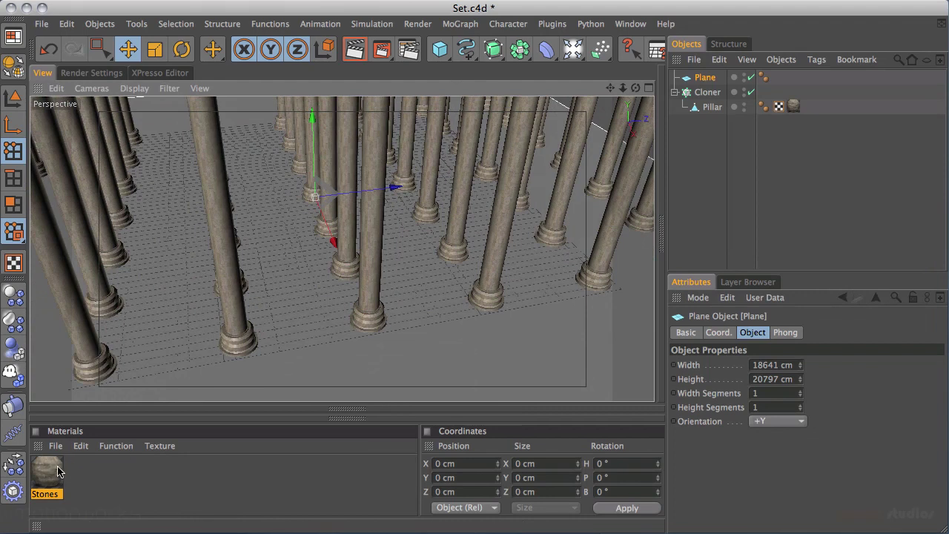
pyautogui.moveTo(42, 476); pyautogui.dragTo(706, 79)
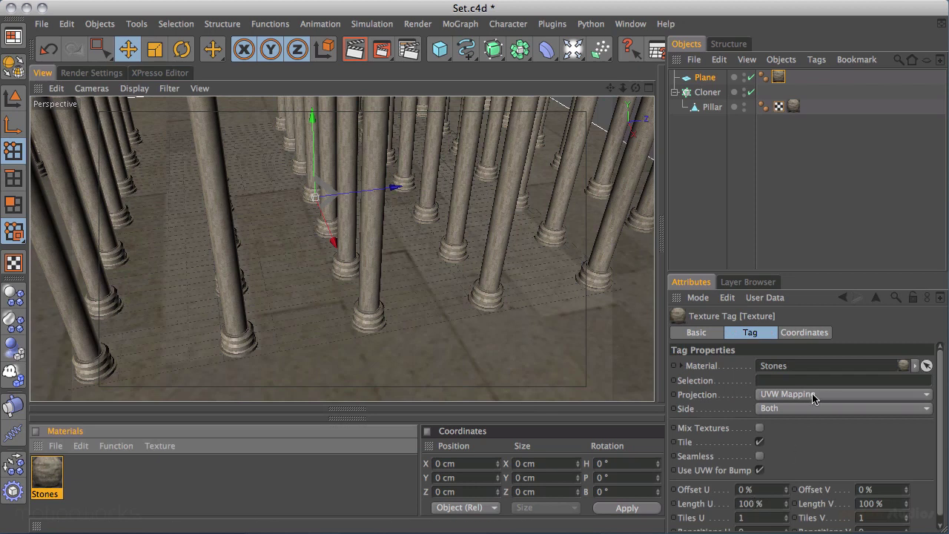
# Step: Set the floor texture's Tiles U and Tiles V to 10 each
pyautogui.click(753, 519)
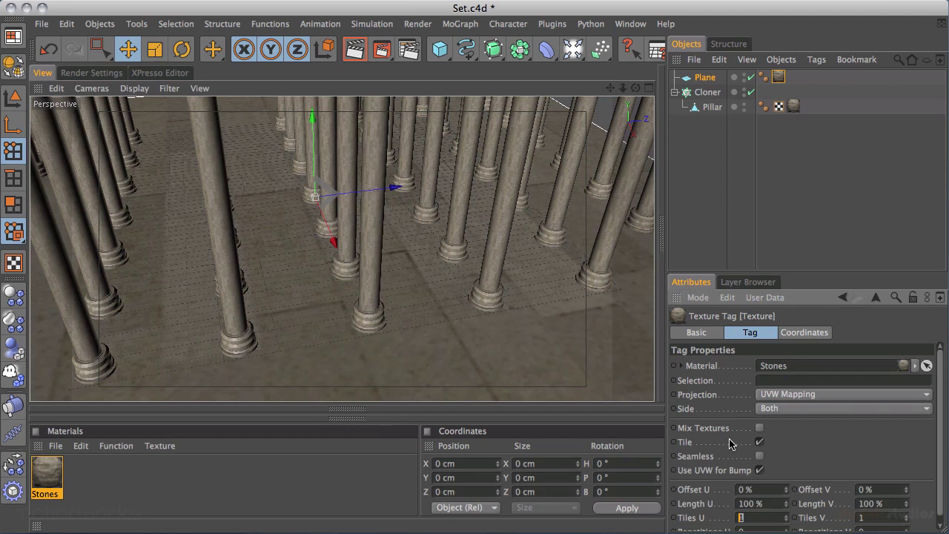
pyautogui.press('Tab')
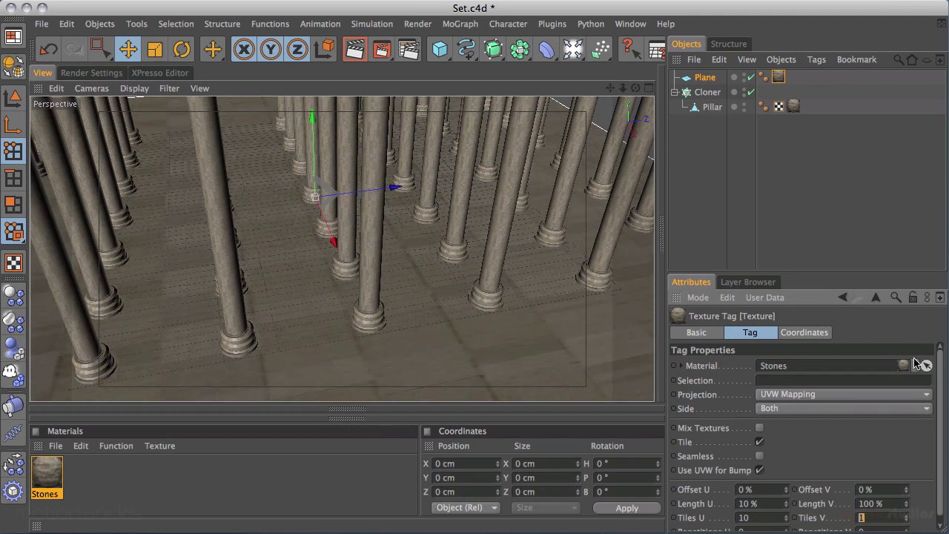
pyautogui.write('10')
pyautogui.press('Tab')
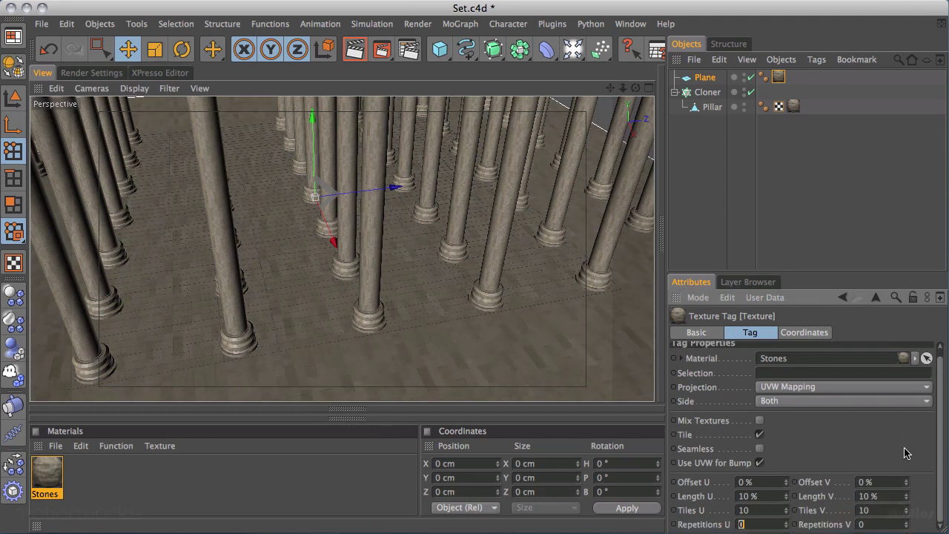
# Step: Increase the floor texture's tiling to 16 tiles in both U and V
pyautogui.keyDown('alt'); pyautogui.moveTo(182, 342); pyautogui.dragTo(805, 151, button='right'); pyautogui.keyUp('alt')
pyautogui.keyDown('alt'); pyautogui.moveTo(496, 289); pyautogui.dragTo(476, 147, button='middle'); pyautogui.keyUp('alt')
pyautogui.keyDown('alt'); pyautogui.moveTo(477, 147); pyautogui.dragTo(440, 188, button='right'); pyautogui.keyUp('alt')
pyautogui.keyDown('alt'); pyautogui.moveTo(441, 188); pyautogui.dragTo(424, 190, button='middle'); pyautogui.keyUp('alt')
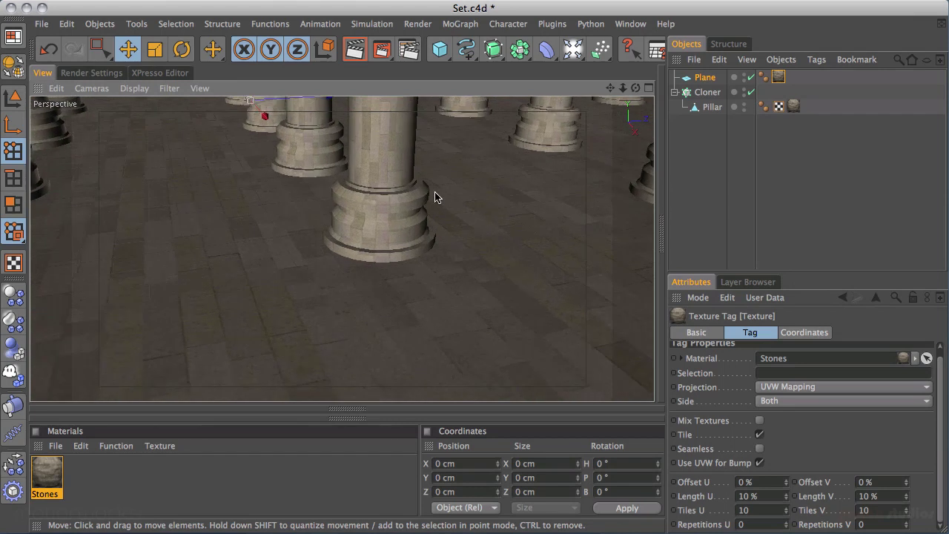
pyautogui.keyDown('alt'); pyautogui.moveTo(424, 200); pyautogui.dragTo(608, 127, button='right'); pyautogui.keyUp('alt')
pyautogui.keyDown('alt'); pyautogui.moveTo(546, 108); pyautogui.dragTo(524, 138, button='middle'); pyautogui.keyUp('alt')
pyautogui.moveTo(791, 512); pyautogui.dragTo(689, 511)
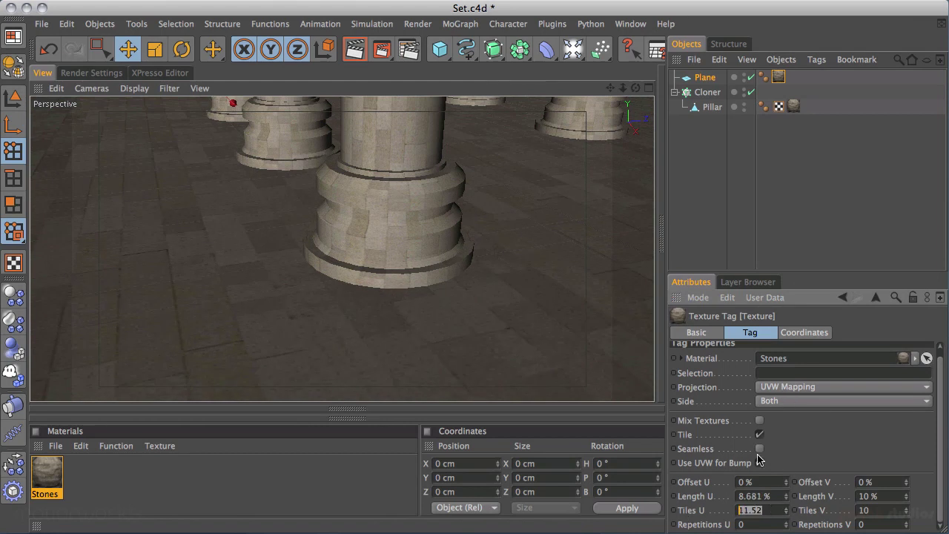
pyautogui.write('16')
pyautogui.press('Tab')
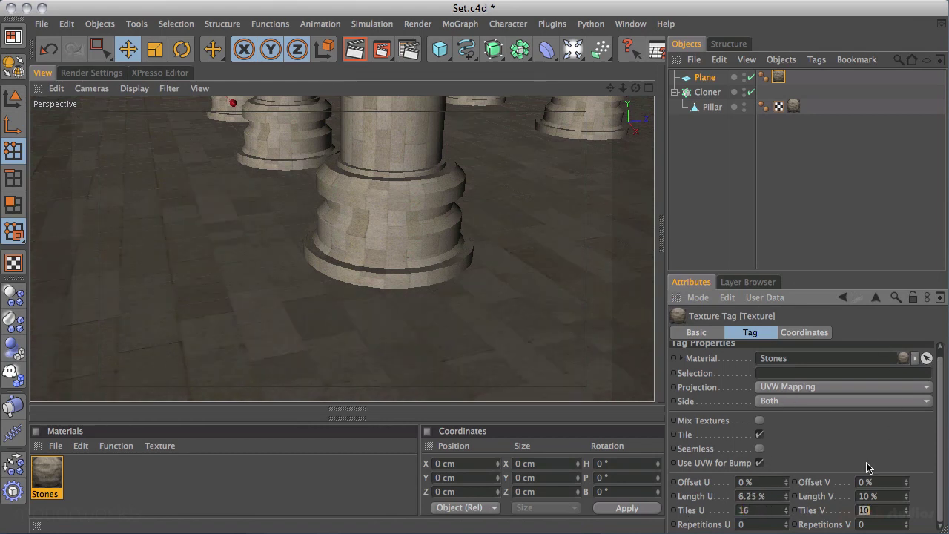
pyautogui.write('16')
pyautogui.press('Return')
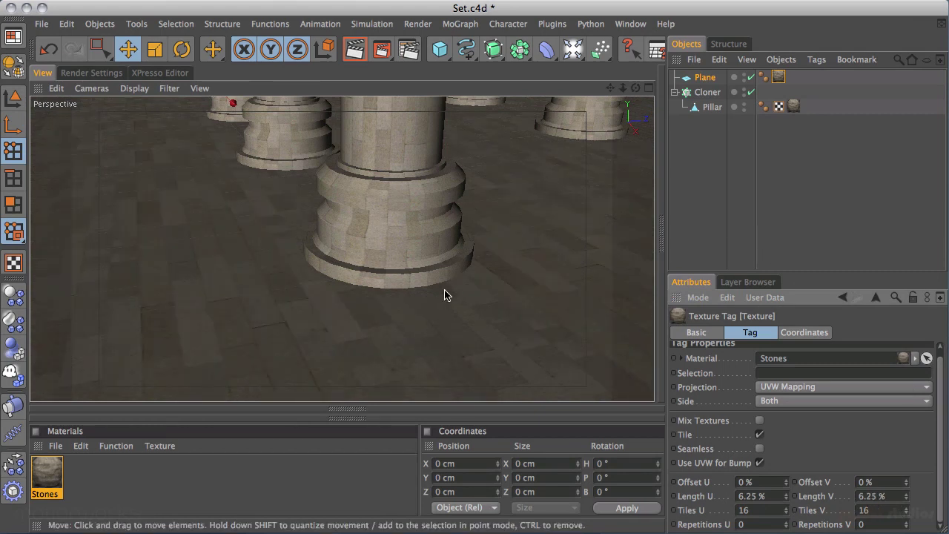
# Step: Set the floor texture's Tiles V to 18
pyautogui.moveTo(909, 510); pyautogui.dragTo(909, 513)
pyautogui.doubleClick(892, 512)
pyautogui.write('18')
pyautogui.press('Return')
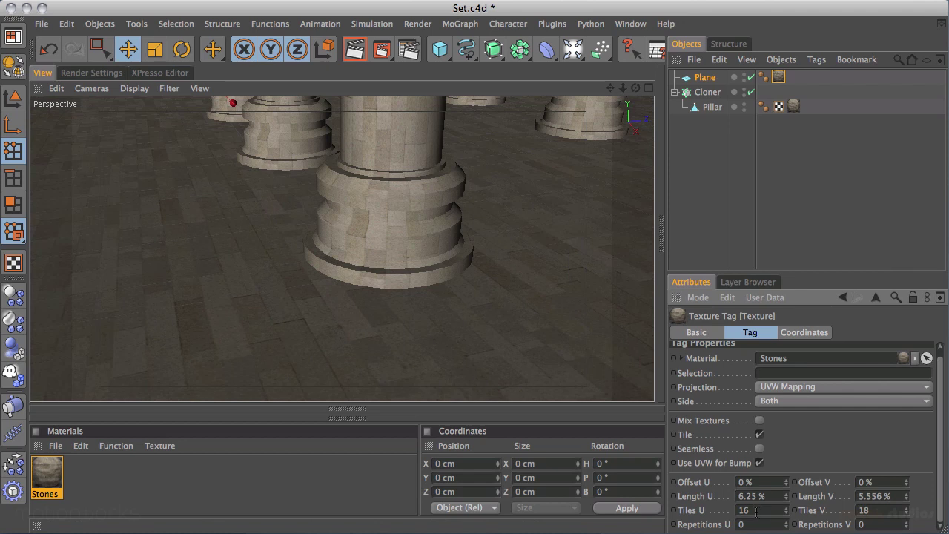
# Step: Check the floor's stone tiling around the pillars from several angles and save the scene
pyautogui.keyDown('alt'); pyautogui.moveTo(559, 345); pyautogui.dragTo(398, 311); pyautogui.keyUp('alt')
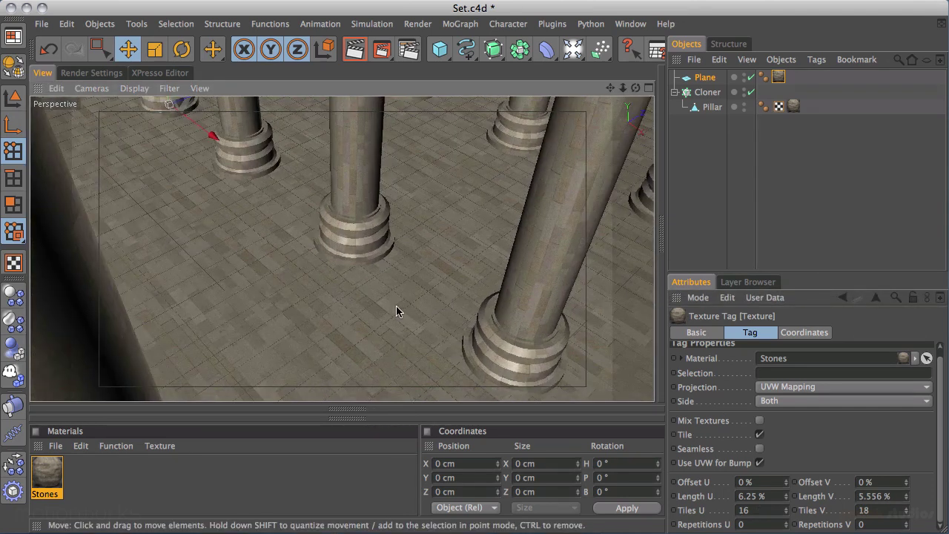
pyautogui.keyDown('alt'); pyautogui.moveTo(312, 230); pyautogui.dragTo(364, 273); pyautogui.keyUp('alt')
pyautogui.keyDown('alt'); pyautogui.moveTo(396, 146); pyautogui.dragTo(396, 184); pyautogui.keyUp('alt')
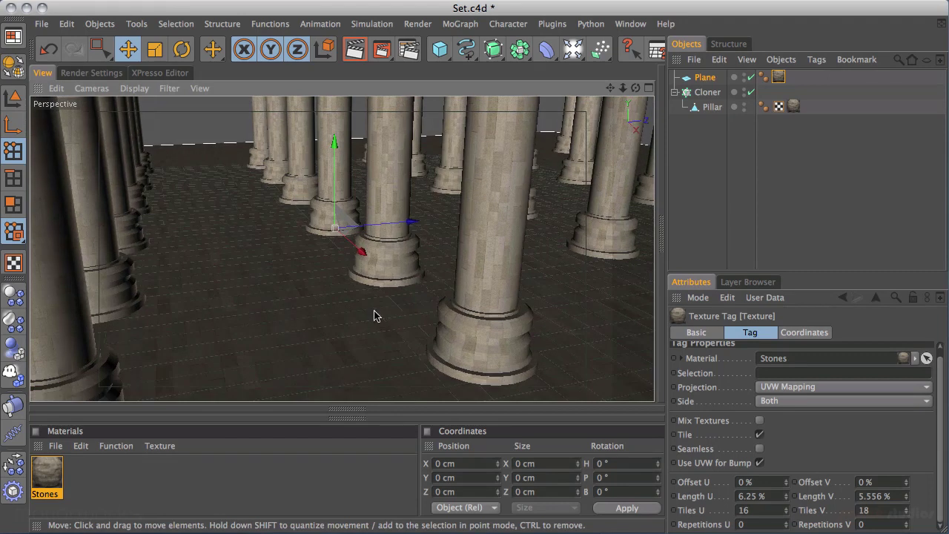
pyautogui.keyDown('alt'); pyautogui.moveTo(445, 225); pyautogui.dragTo(468, 231); pyautogui.keyUp('alt')
pyautogui.keyDown('alt'); pyautogui.moveTo(384, 204); pyautogui.dragTo(419, 201); pyautogui.keyUp('alt')
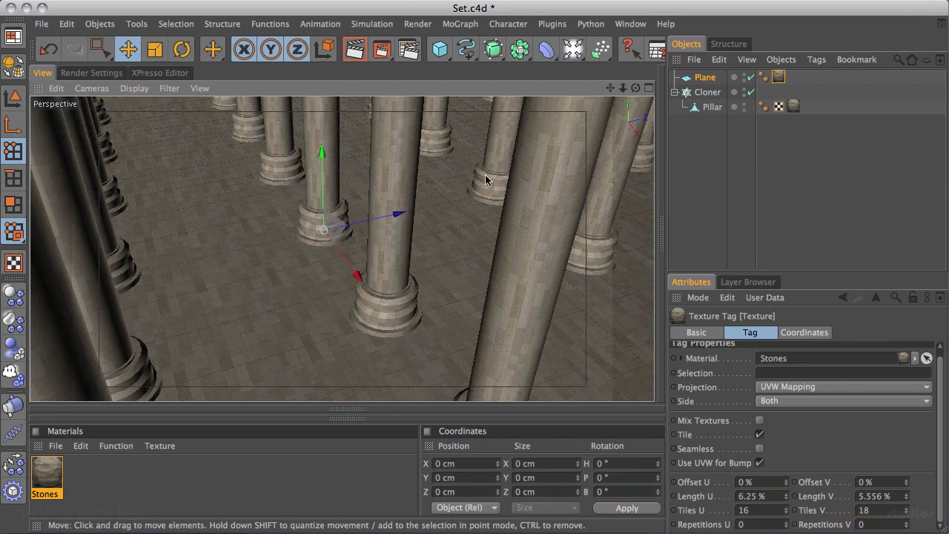
pyautogui.keyDown('alt'); pyautogui.moveTo(483, 179); pyautogui.dragTo(194, 271); pyautogui.keyUp('alt')
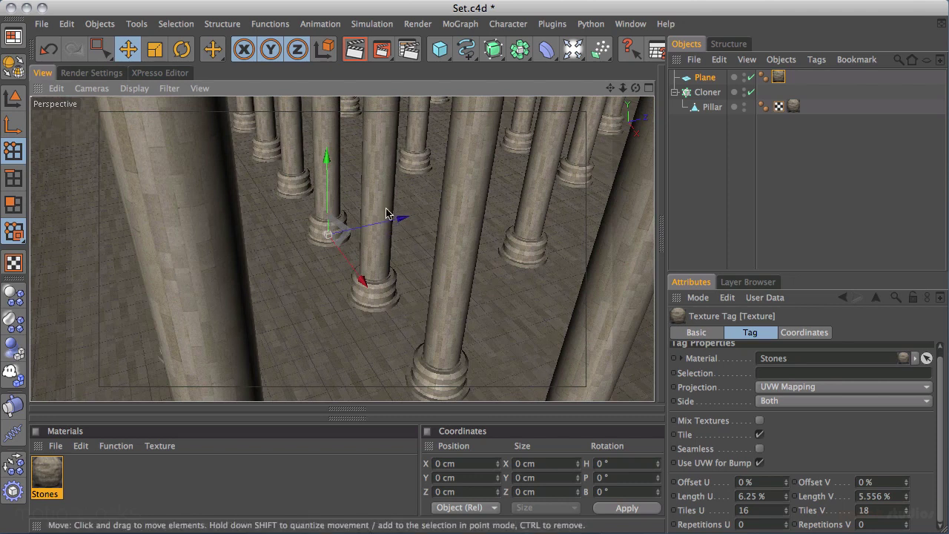
pyautogui.press('super+s')
# Step: Disable the pillar Cloner and the floor plane so that only the original pillar shows
pyautogui.keyDown('alt'); pyautogui.moveTo(497, 200); pyautogui.dragTo(330, 221, button='right'); pyautogui.keyUp('alt')
pyautogui.keyDown('alt'); pyautogui.moveTo(377, 281); pyautogui.dragTo(425, 139); pyautogui.keyUp('alt')
pyautogui.scroll(-6, 416, 190)
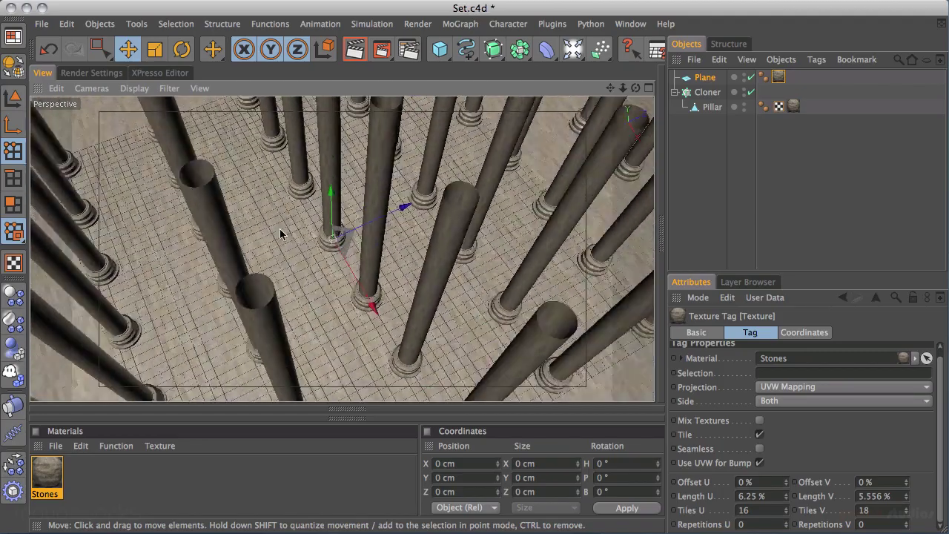
pyautogui.keyDown('alt'); pyautogui.moveTo(352, 189); pyautogui.dragTo(463, 294); pyautogui.keyUp('alt')
pyautogui.keyDown('alt'); pyautogui.moveTo(252, 293); pyautogui.dragTo(449, 207, button='right'); pyautogui.keyUp('alt')
pyautogui.scroll(6, 448, 206)
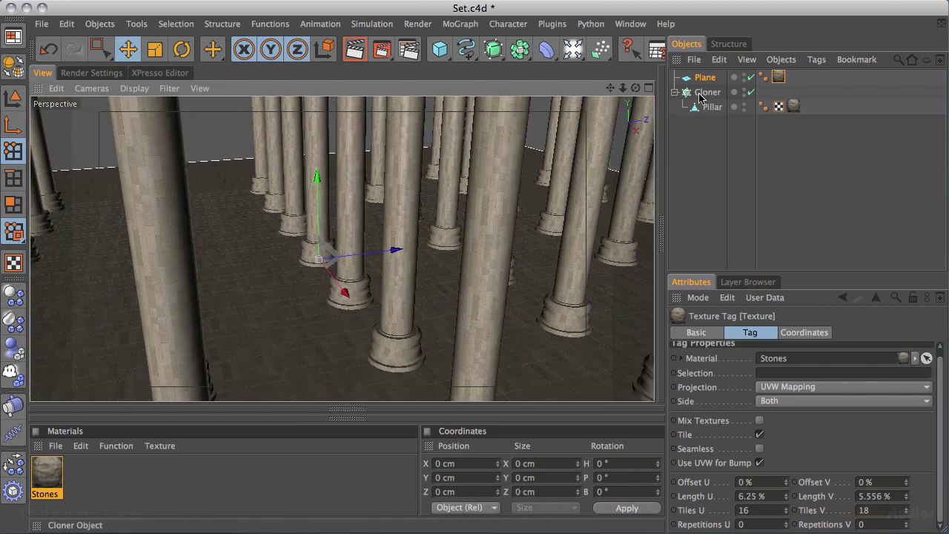
pyautogui.click(751, 92)
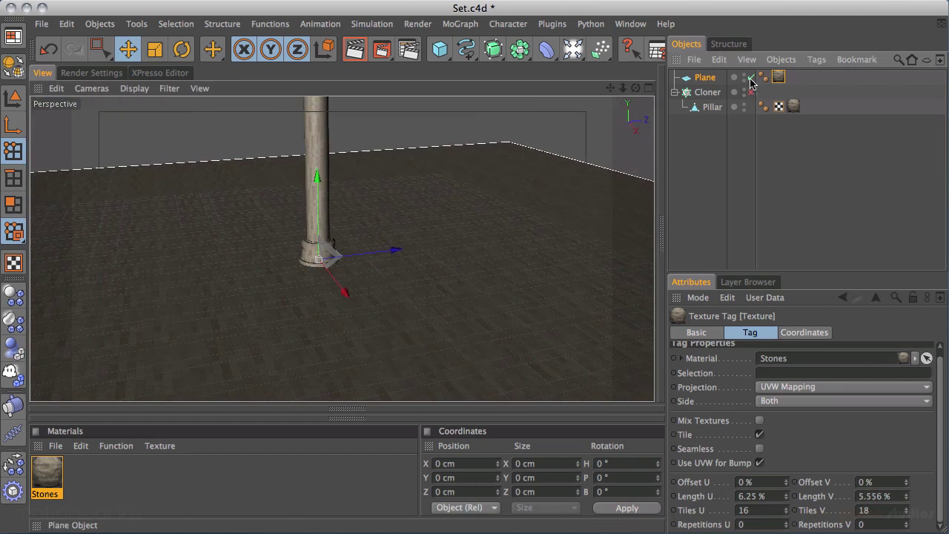
pyautogui.click(751, 77)
# Step: Rename the plane object as Floor
pyautogui.doubleClick(706, 78)
pyautogui.write('F')
pyautogui.press('Return')
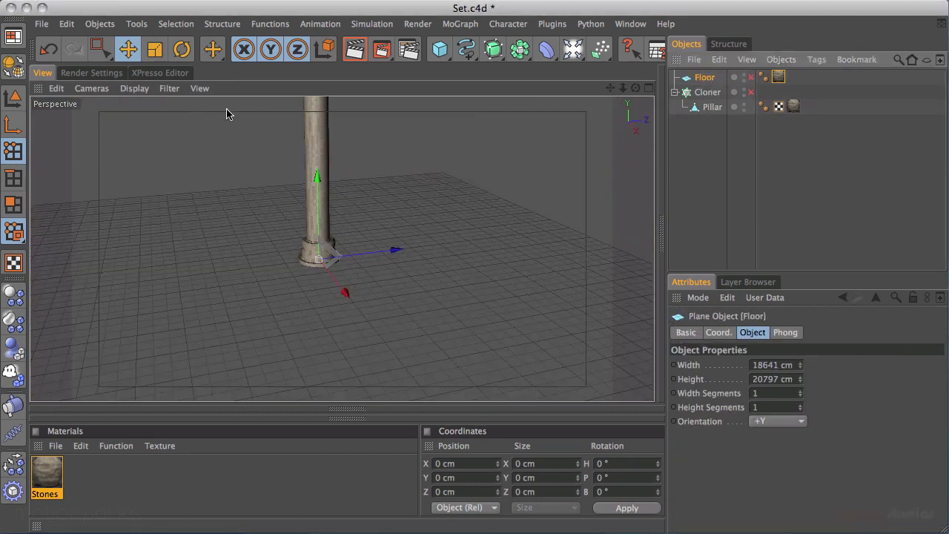
# Step: Add a Sphere primitive at the base of the original pillar
pyautogui.keyDown('alt'); pyautogui.moveTo(292, 207); pyautogui.dragTo(803, 65, button='right'); pyautogui.keyUp('alt')
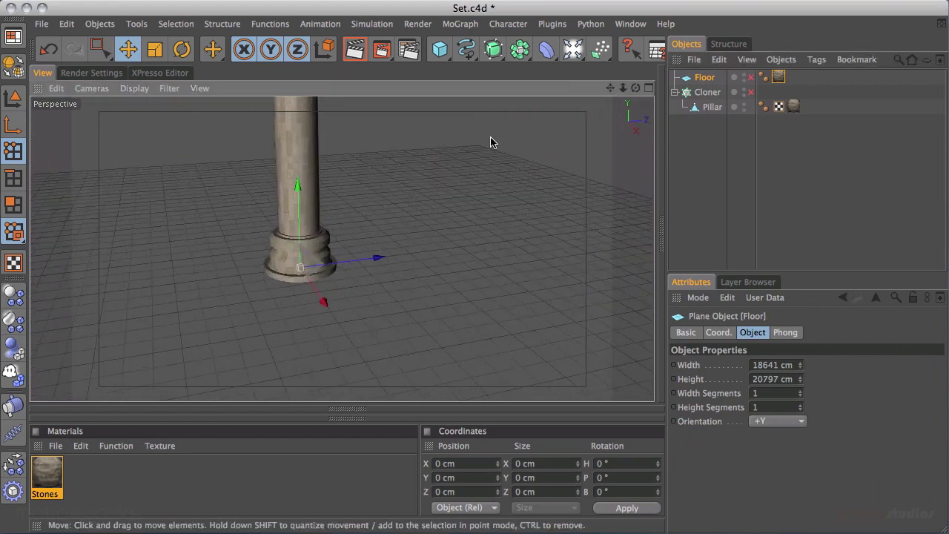
pyautogui.keyDown('alt'); pyautogui.moveTo(238, 217); pyautogui.dragTo(267, 219, button='middle'); pyautogui.keyUp('alt')
pyautogui.keyDown('alt'); pyautogui.moveTo(313, 191); pyautogui.dragTo(367, 162); pyautogui.keyUp('alt')
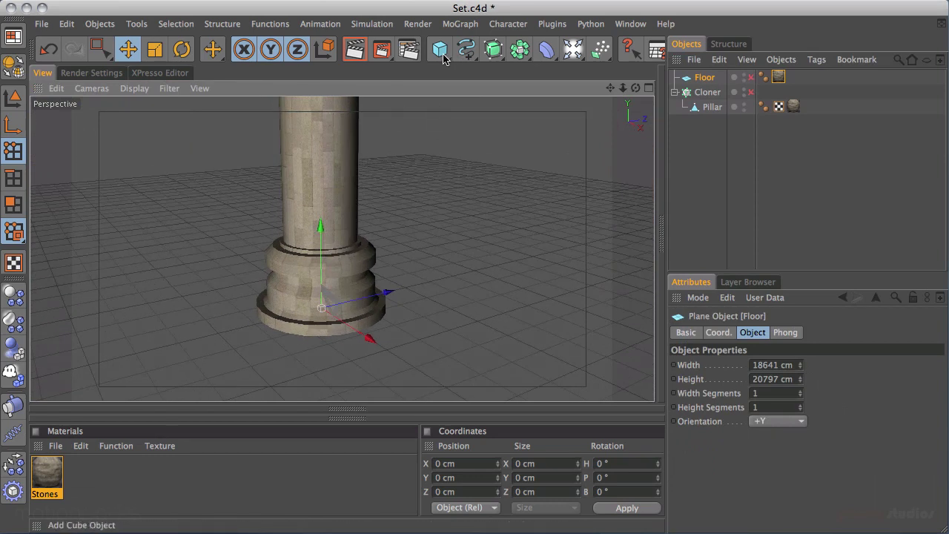
pyautogui.moveTo(443, 57); pyautogui.dragTo(545, 59)
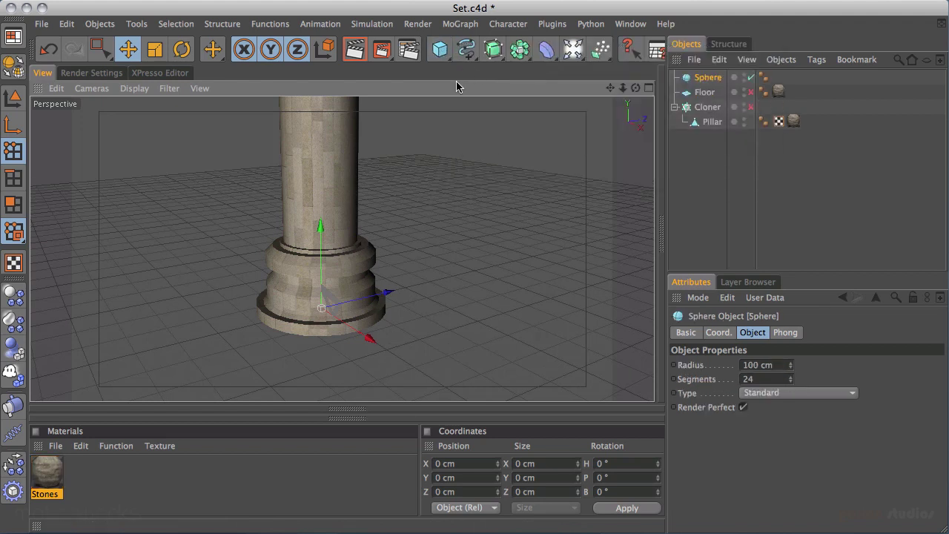
# Step: Switch the viewport display to Lines to reveal the sphere inside the pillar base
pyautogui.click(137, 89)
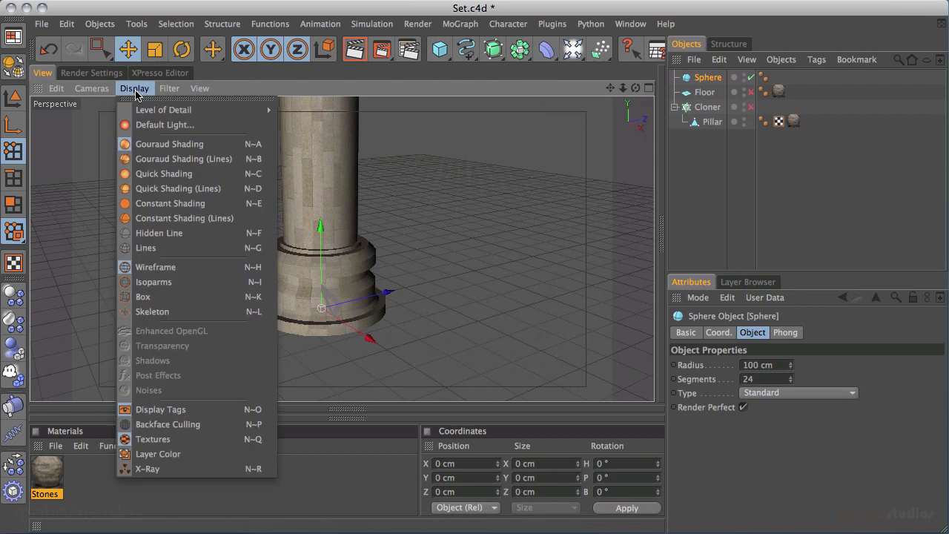
pyautogui.click(149, 248)
pyautogui.scroll(10, 262, 289)
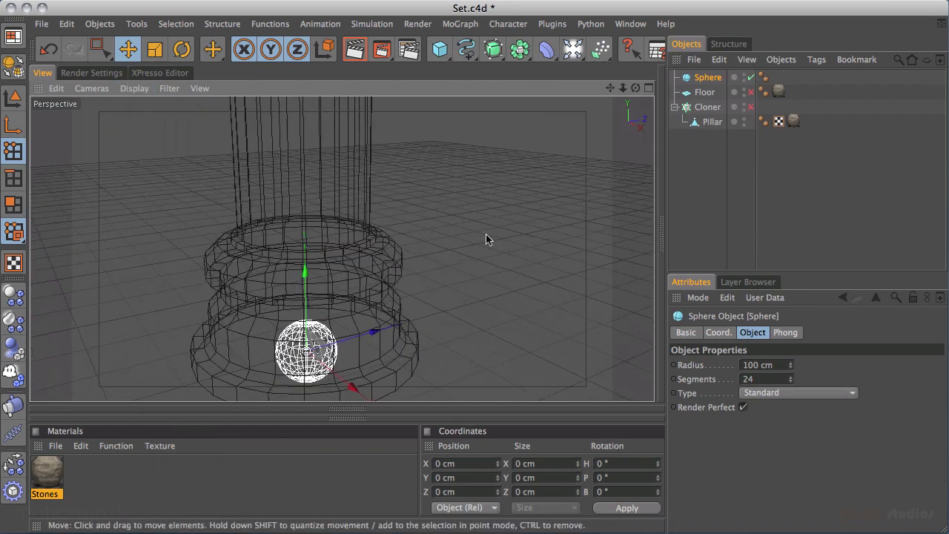
pyautogui.scroll(-5, 536, 155)
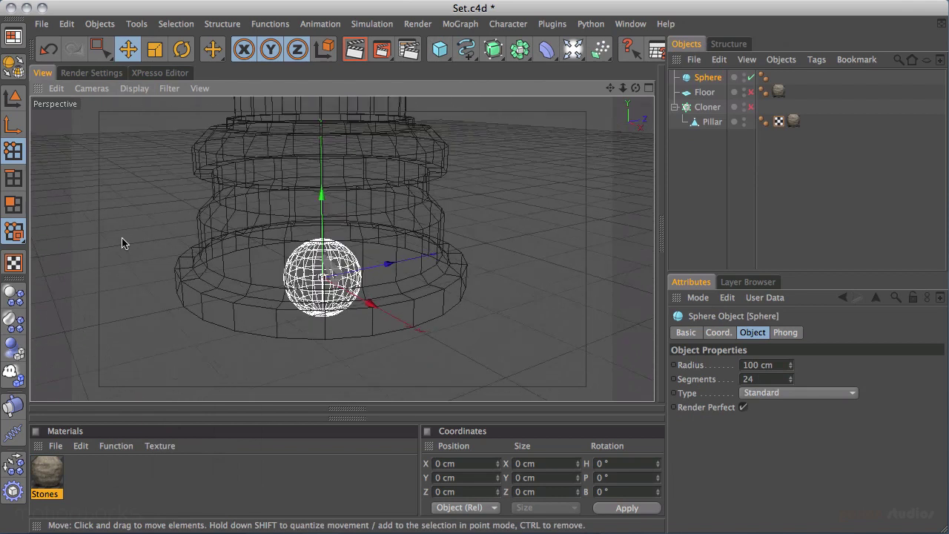
# Step: Try radii of 80 cm and 70 cm for the sphere and settle on 50 cm
pyautogui.click(775, 365)
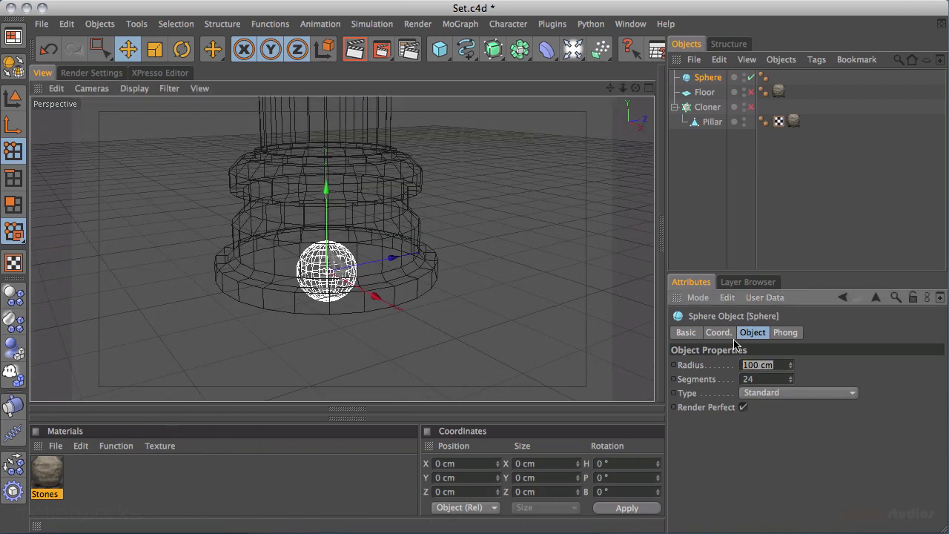
pyautogui.write('80')
pyautogui.press('Return')
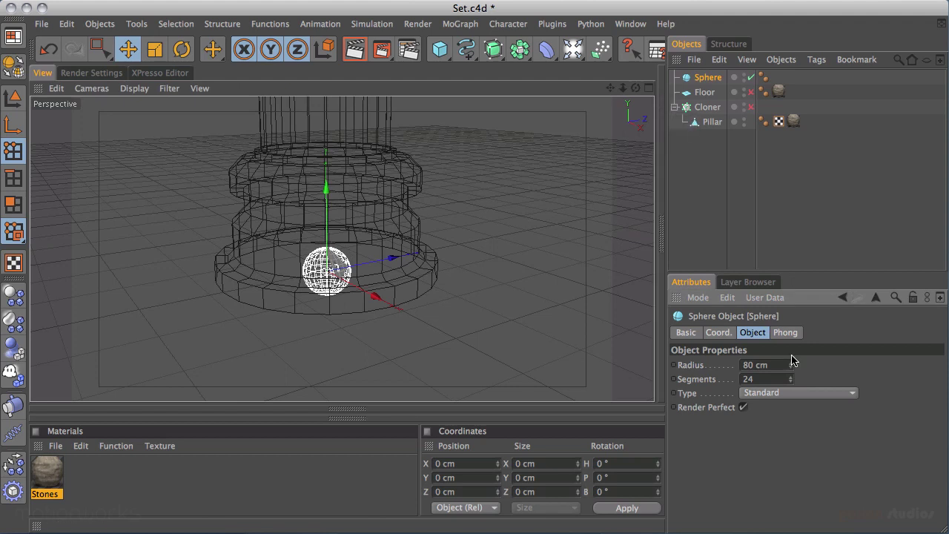
pyautogui.write('70')
pyautogui.press('Return')
pyautogui.moveTo(798, 364); pyautogui.dragTo(794, 385)
pyautogui.write('50')
pyautogui.press('Return')
# Step: Set the sphere's segments to 16
pyautogui.click(760, 379)
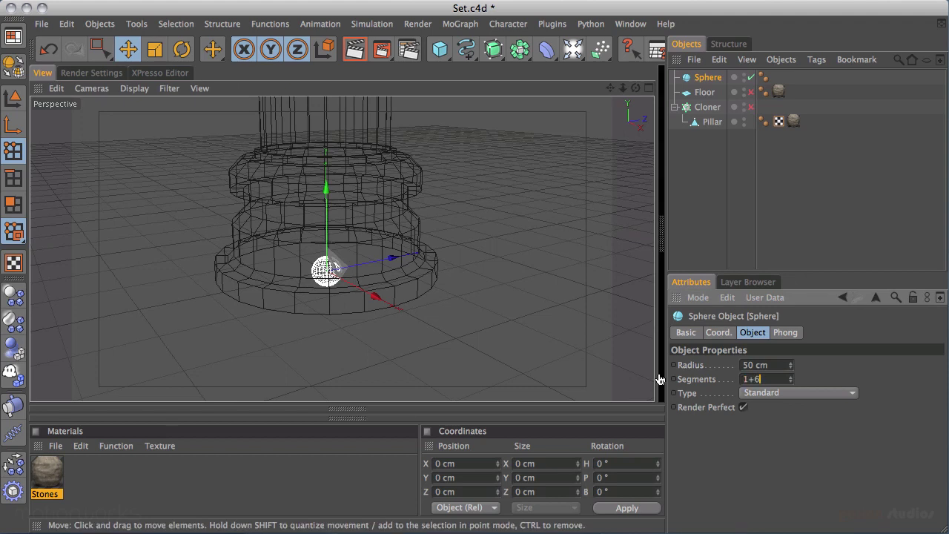
pyautogui.write('16')
pyautogui.press('Return')
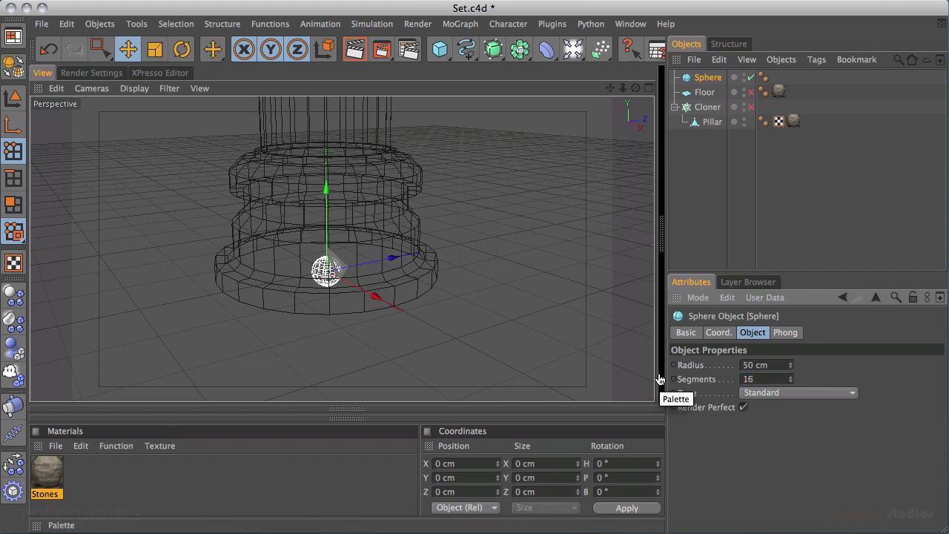
# Step: Rename the sphere object as Lamp
pyautogui.keyDown('alt'); pyautogui.moveTo(334, 259); pyautogui.dragTo(585, 142, button='right'); pyautogui.keyUp('alt')
pyautogui.keyDown('alt'); pyautogui.moveTo(382, 233); pyautogui.dragTo(445, 202, button='right'); pyautogui.keyUp('alt')
pyautogui.keyDown('alt'); pyautogui.moveTo(356, 248); pyautogui.dragTo(457, 180, button='middle'); pyautogui.keyUp('alt')
pyautogui.keyDown('alt'); pyautogui.moveTo(456, 185); pyautogui.dragTo(364, 295); pyautogui.keyUp('alt')
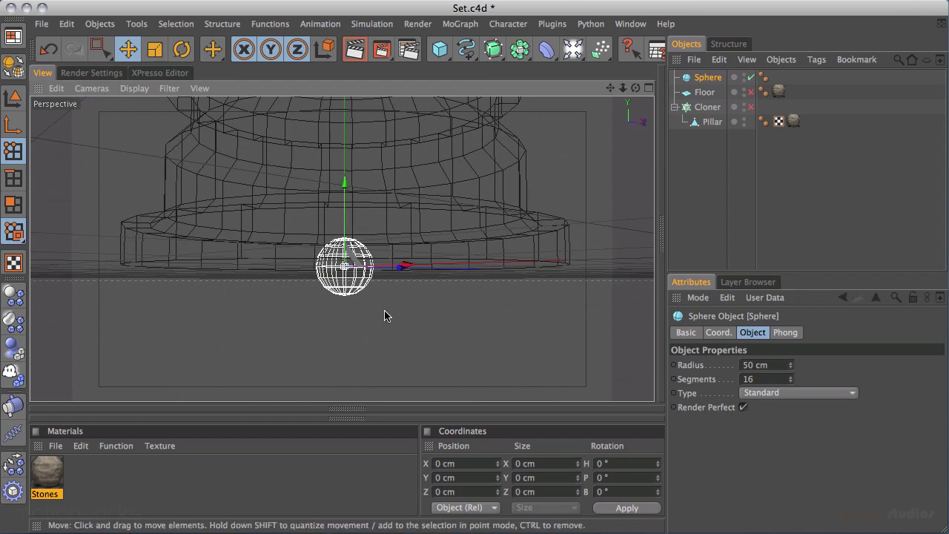
pyautogui.keyDown('alt'); pyautogui.moveTo(384, 315); pyautogui.dragTo(409, 118); pyautogui.keyUp('alt')
pyautogui.doubleClick(709, 77)
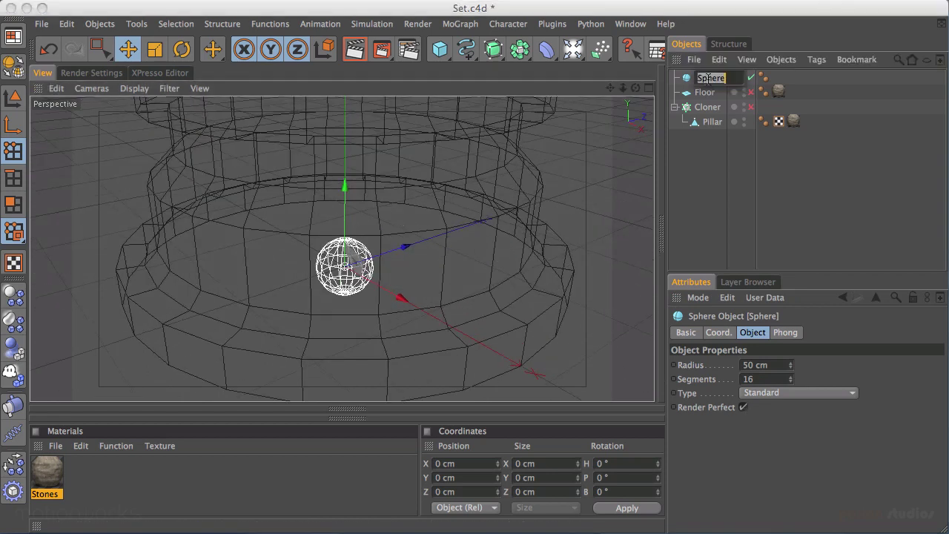
pyautogui.write('Lamp')
pyautogui.press('Return')
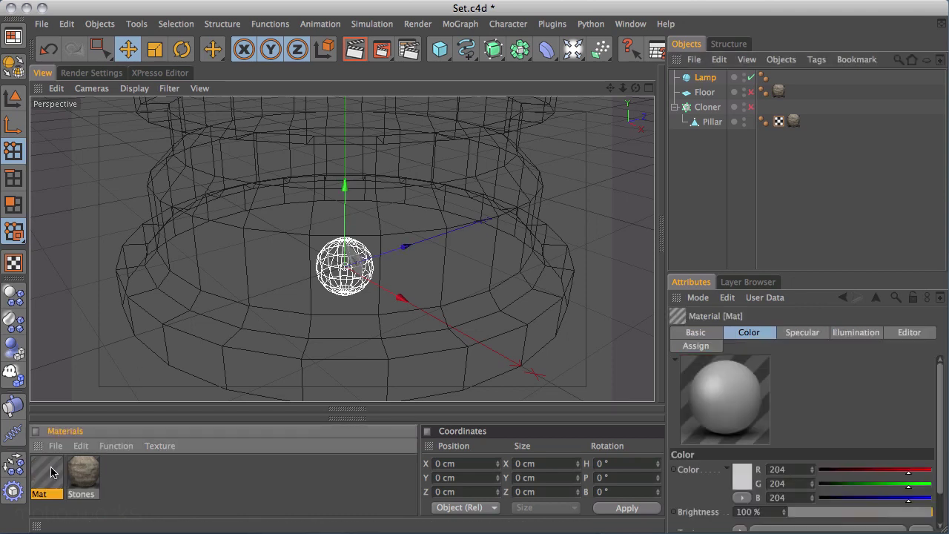
# Step: Set the colour channel of the new material Mat to a pale cream, RGB 246, 228, 188
pyautogui.doubleClick(47, 473)
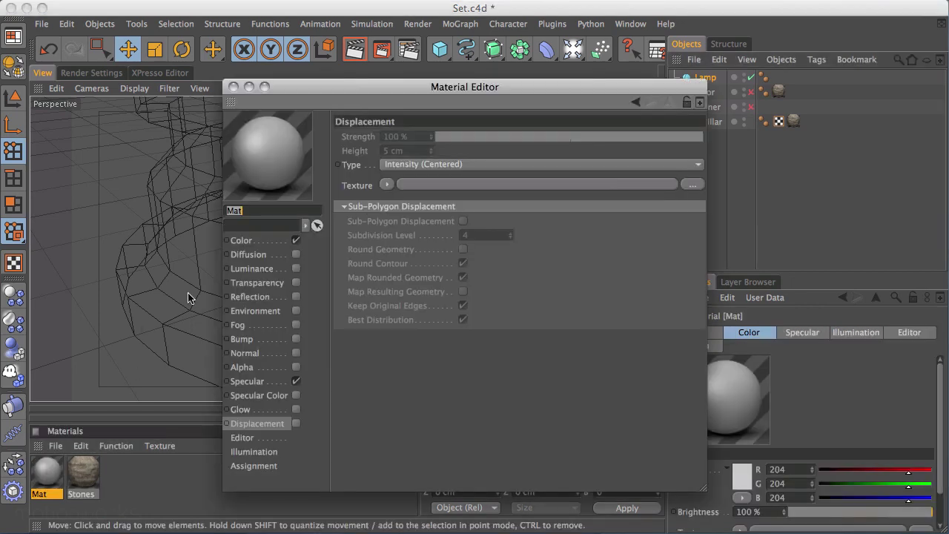
pyautogui.click(266, 241)
pyautogui.click(406, 147)
pyautogui.moveTo(374, 102)
pyautogui.mouseDown()
pyautogui.moveTo(385, 99)
pyautogui.moveTo(339, 110)
pyautogui.moveTo(390, 100)
pyautogui.mouseUp()
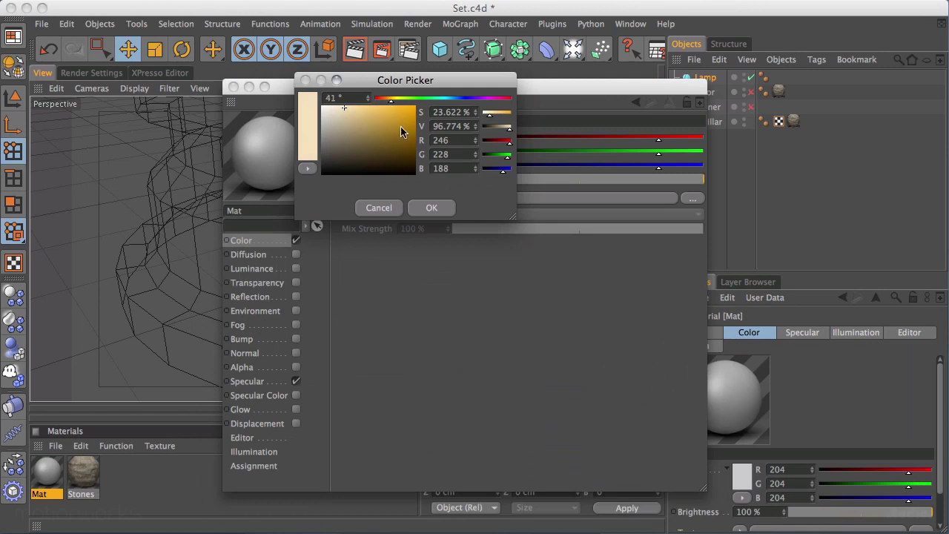
pyautogui.click(430, 209)
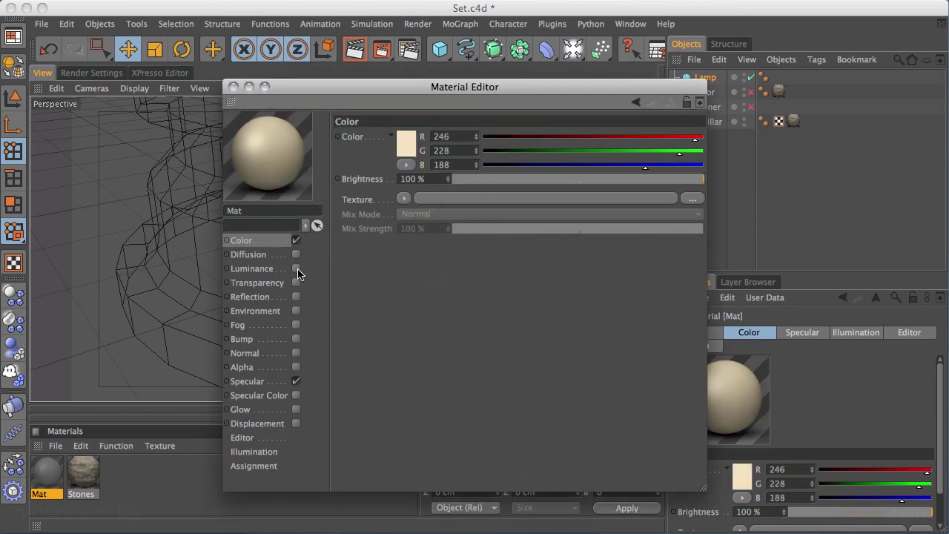
# Step: Enable the material's Luminance channel and load a Gradient texture of type 2D - V into it
pyautogui.click(295, 268)
pyautogui.click(404, 198)
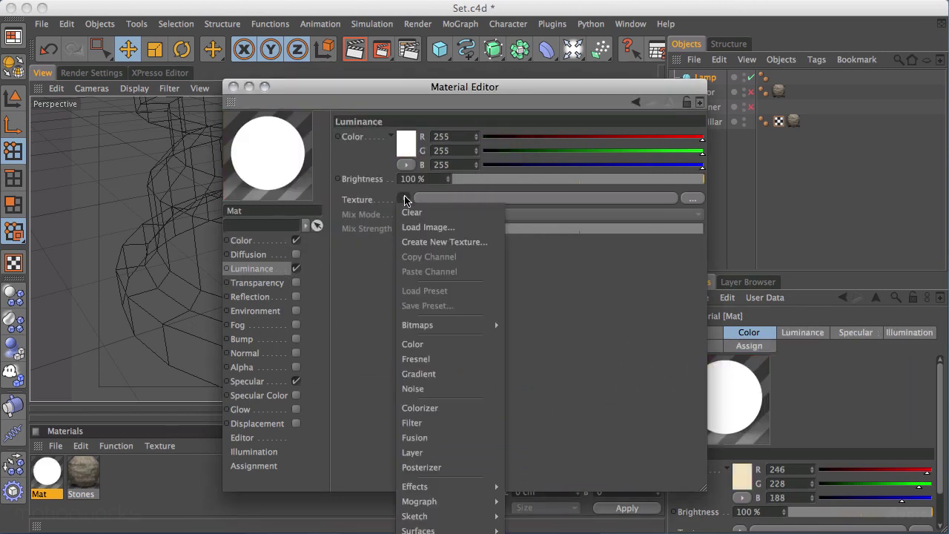
pyautogui.click(419, 375)
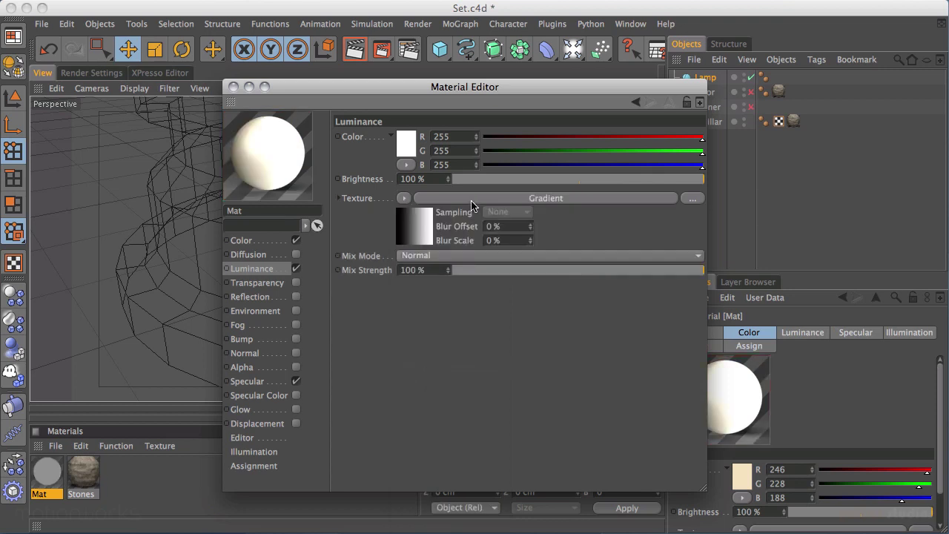
pyautogui.click(465, 199)
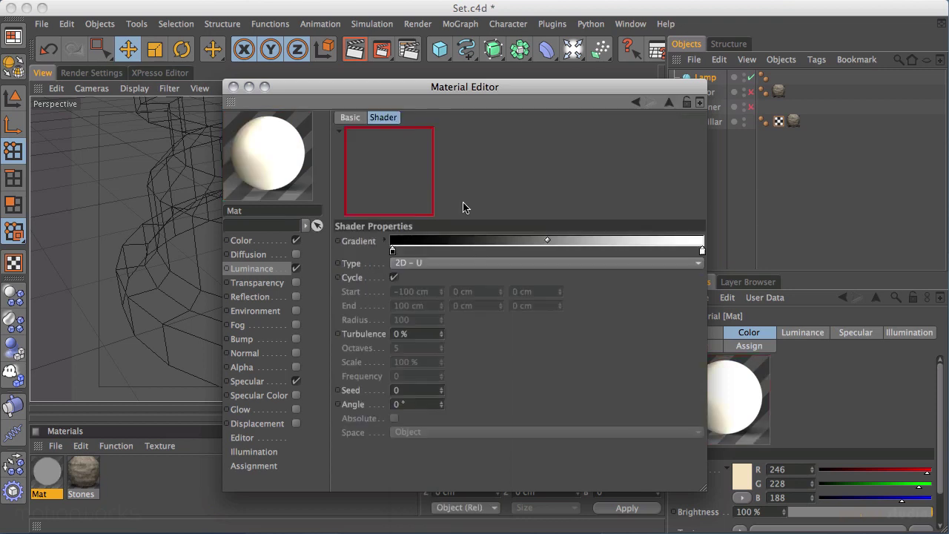
pyautogui.click(413, 269)
pyautogui.click(422, 292)
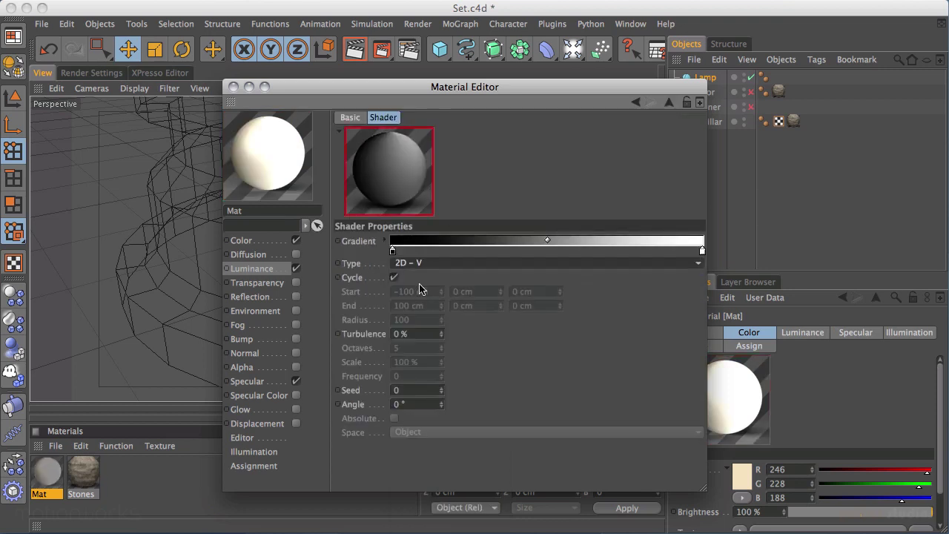
# Step: Change the gradient's black knot to a light orange, RGB 241, 201, 153
pyautogui.doubleClick(392, 252)
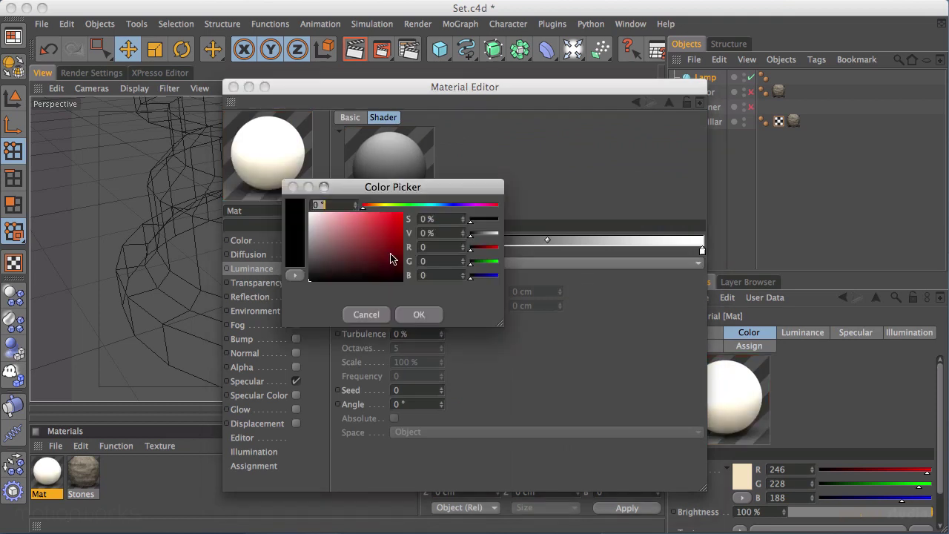
pyautogui.click(376, 205)
pyautogui.moveTo(333, 225); pyautogui.dragTo(340, 214)
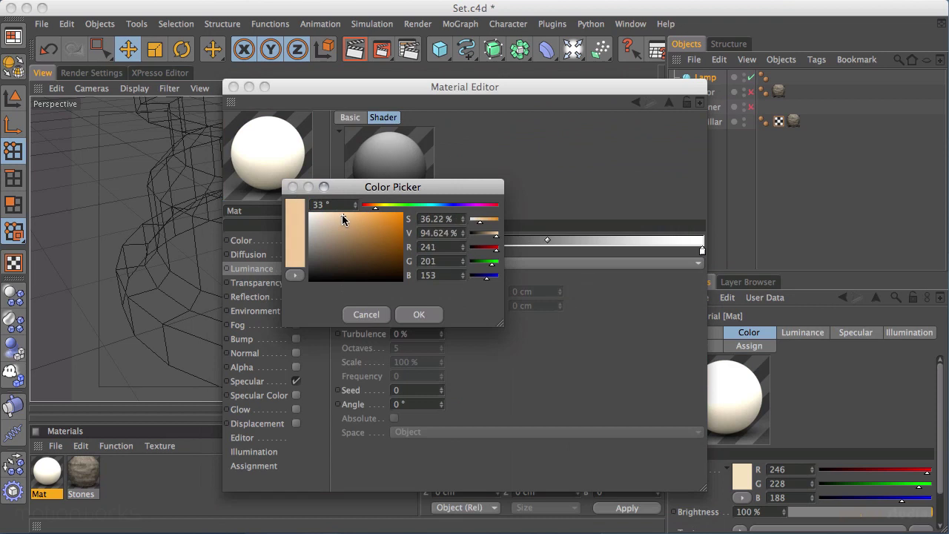
pyautogui.click(419, 315)
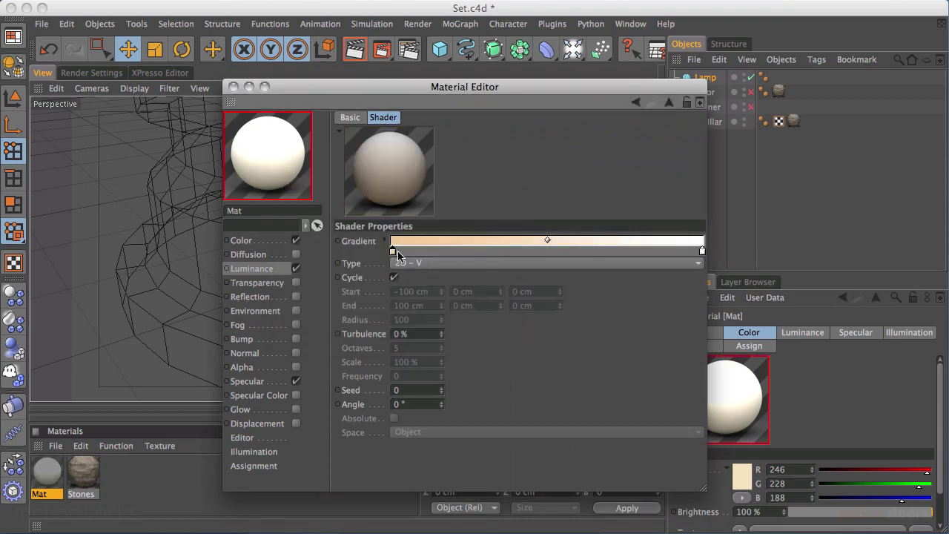
# Step: Swap the two gradient knots so it runs from white to light orange, and disable the Specular channel
pyautogui.moveTo(393, 252); pyautogui.dragTo(601, 252)
pyautogui.moveTo(703, 252); pyautogui.dragTo(393, 252)
pyautogui.moveTo(603, 252); pyautogui.dragTo(702, 252)
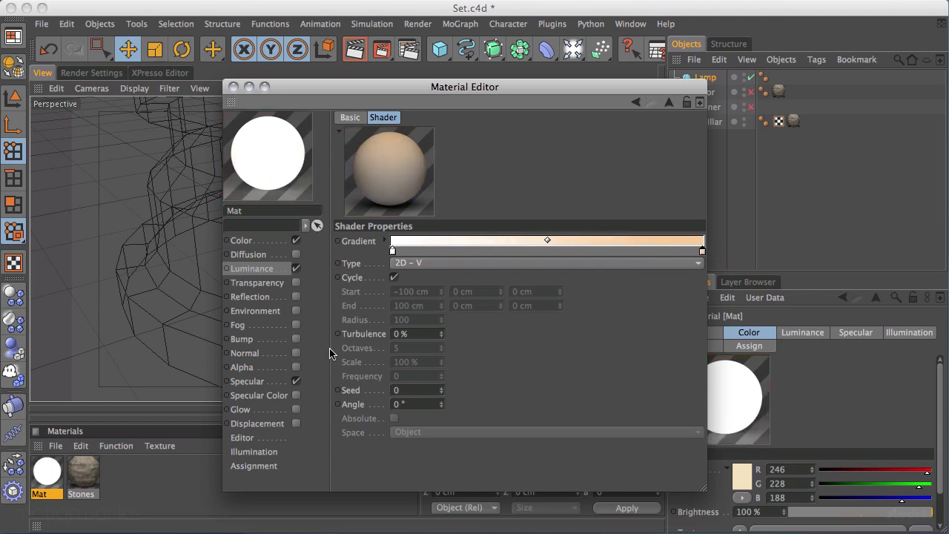
pyautogui.click(296, 382)
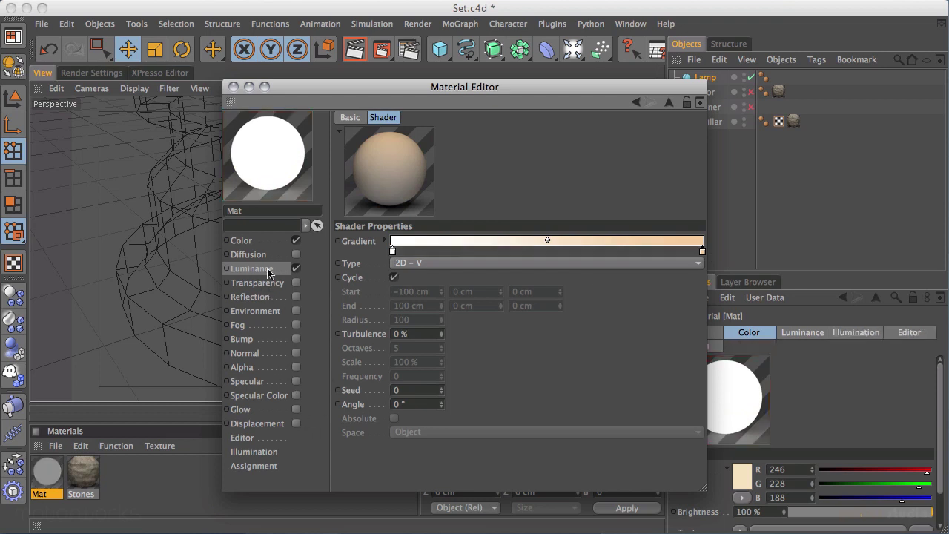
pyautogui.moveTo(438, 92); pyautogui.dragTo(408, 85)
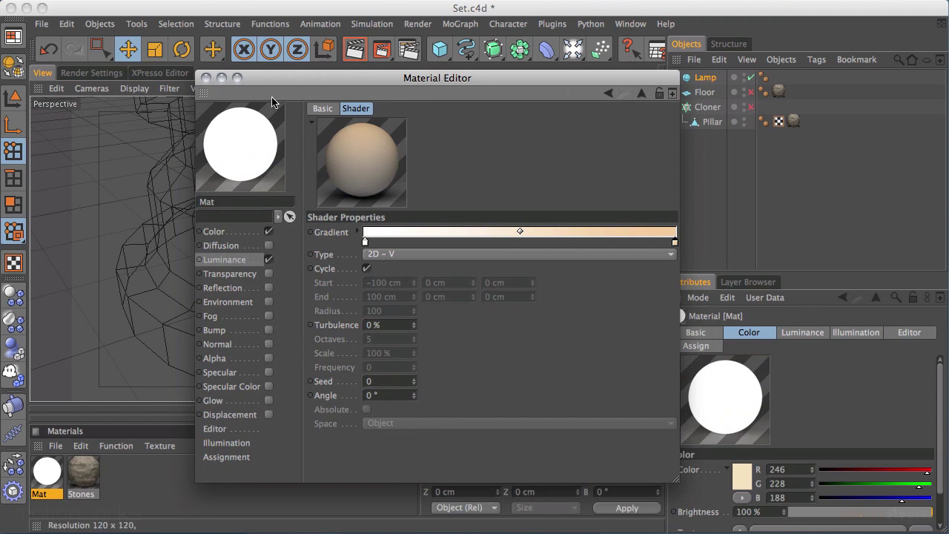
# Step: Try a Reflection channel with 9% brightness and a Fresnel texture at 33% mix strength, and switch the channel off again
pyautogui.click(269, 288)
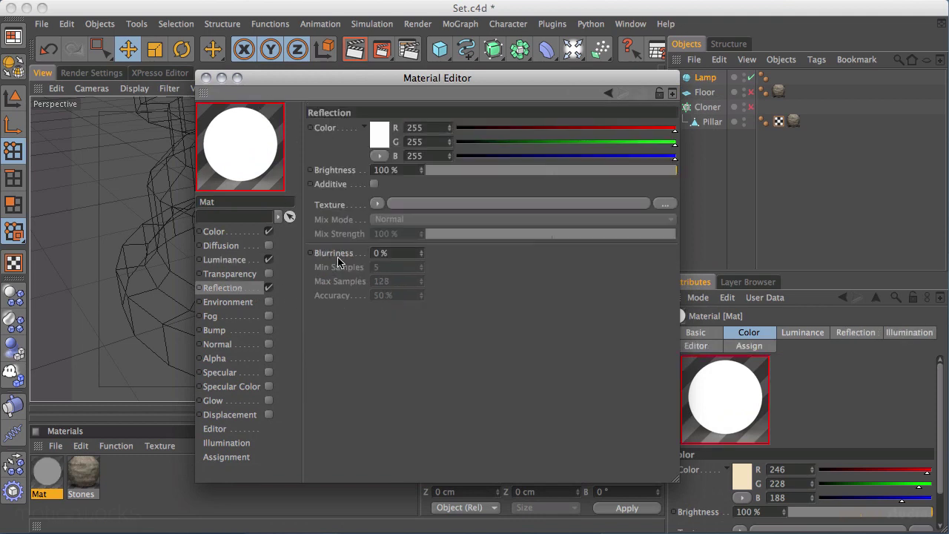
pyautogui.moveTo(429, 172); pyautogui.dragTo(448, 170)
pyautogui.click(377, 204)
pyautogui.click(421, 367)
pyautogui.click(490, 281)
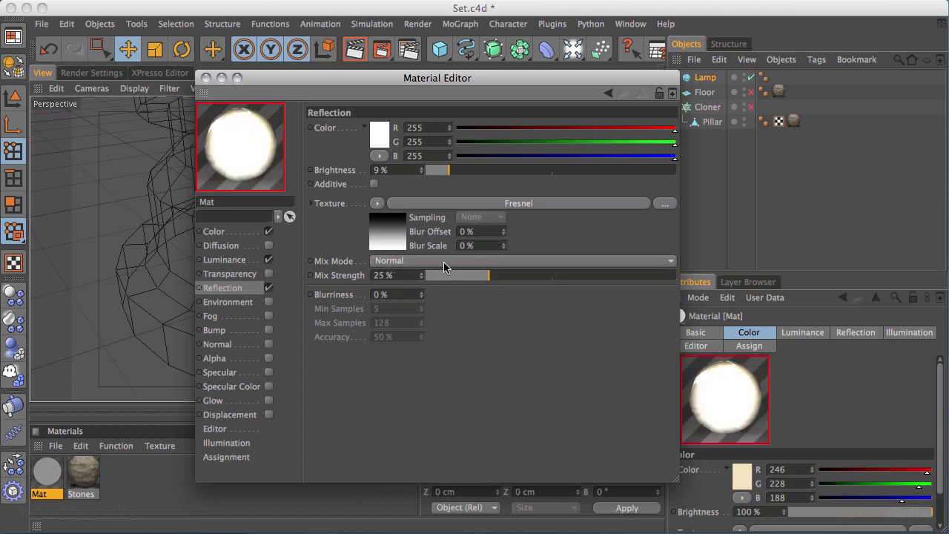
pyautogui.click(507, 281)
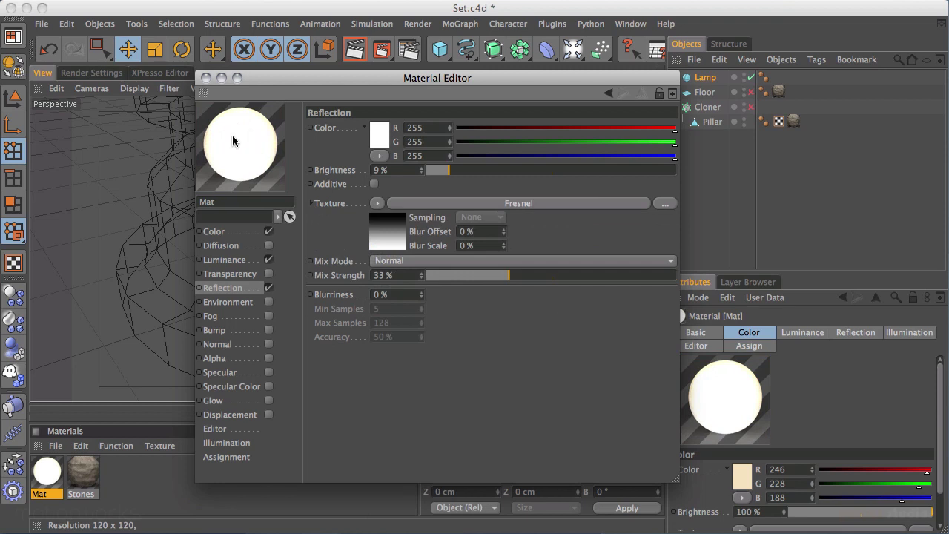
pyautogui.click(268, 288)
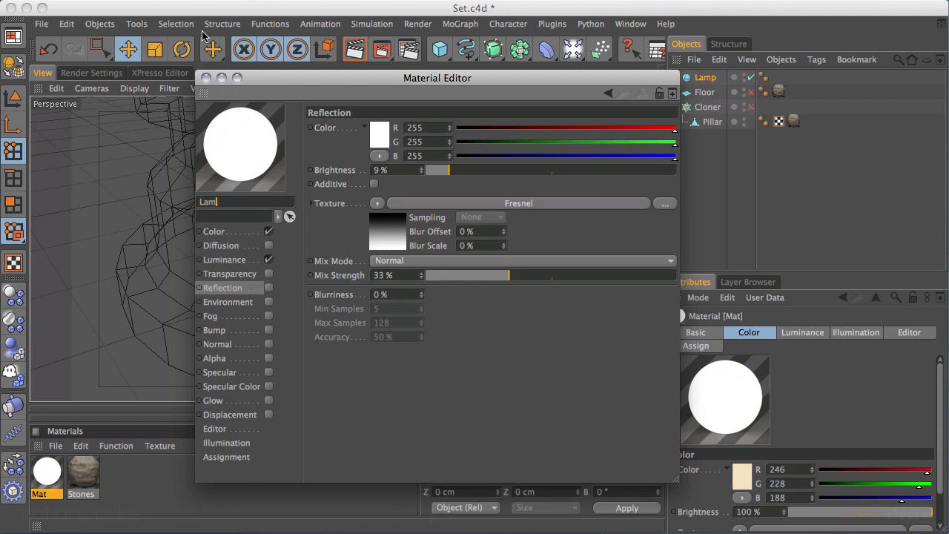
# Step: Name the material Lamp and apply it to the Lamp sphere
pyautogui.press('Return')
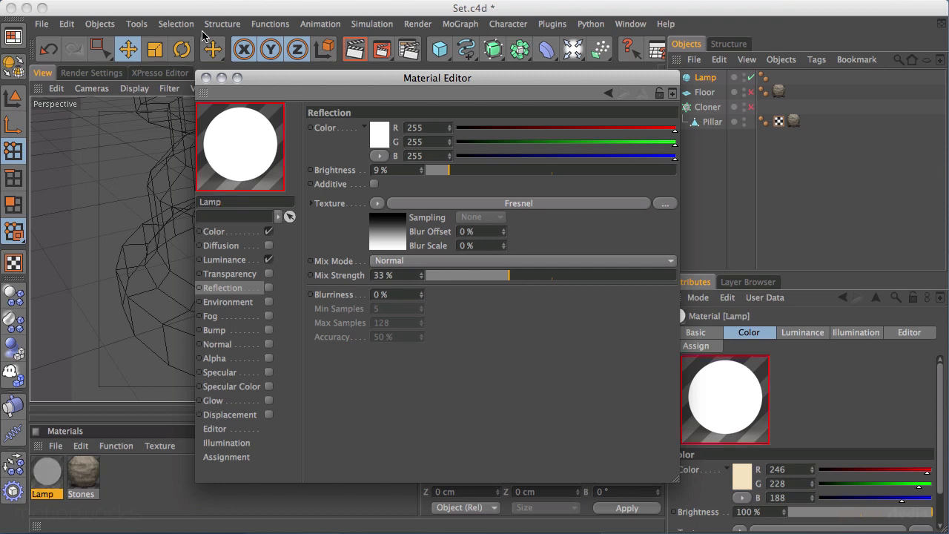
pyautogui.click(206, 78)
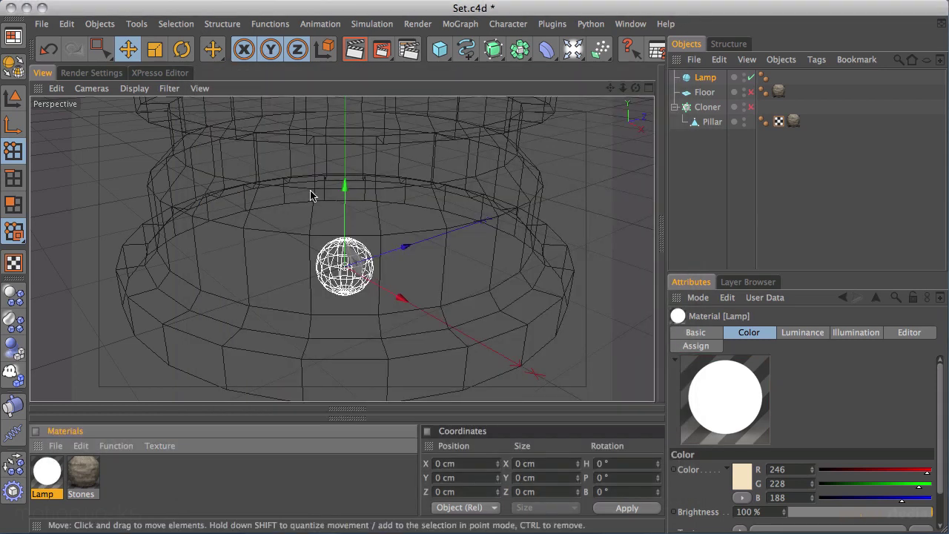
pyautogui.moveTo(46, 479); pyautogui.dragTo(707, 130)
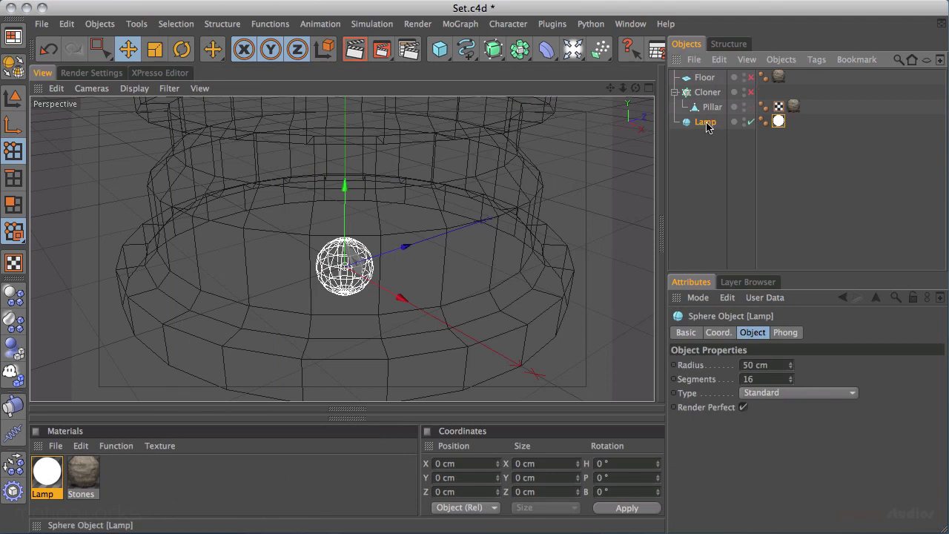
# Step: Duplicate the Lamp sphere under the name Shadew and remove the material from the copy
pyautogui.keyDown('ctrl'); pyautogui.moveTo(707, 126); pyautogui.dragTo(710, 143); pyautogui.keyUp('ctrl')
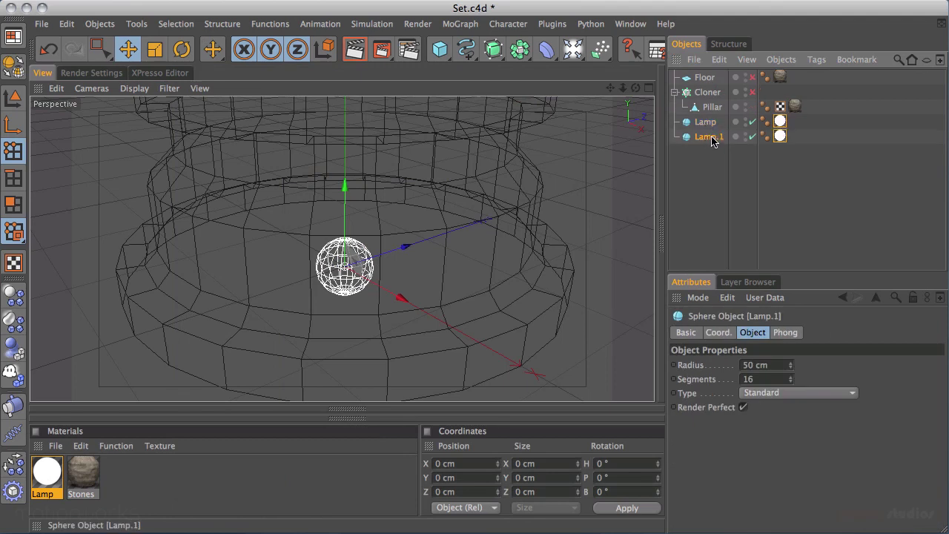
pyautogui.doubleClick(710, 137)
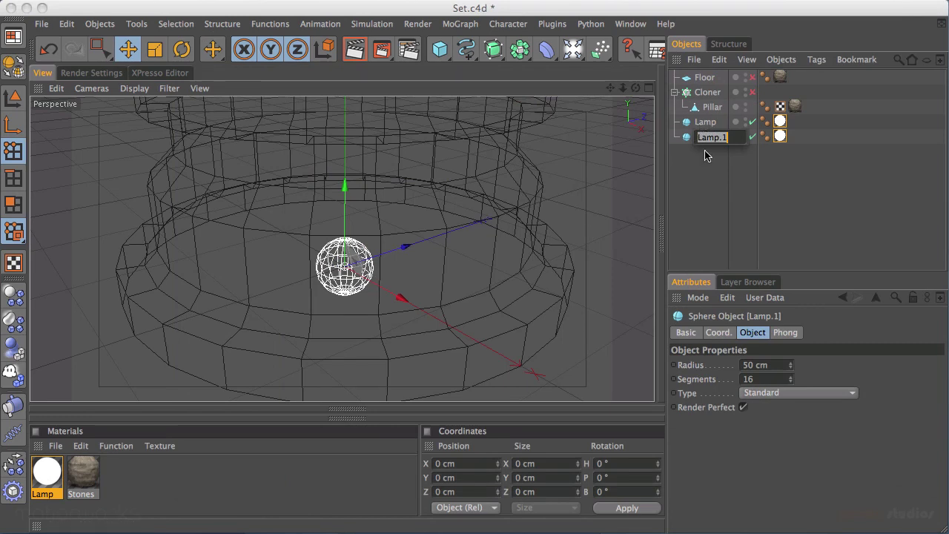
pyautogui.write('Shadow')
pyautogui.press('Return')
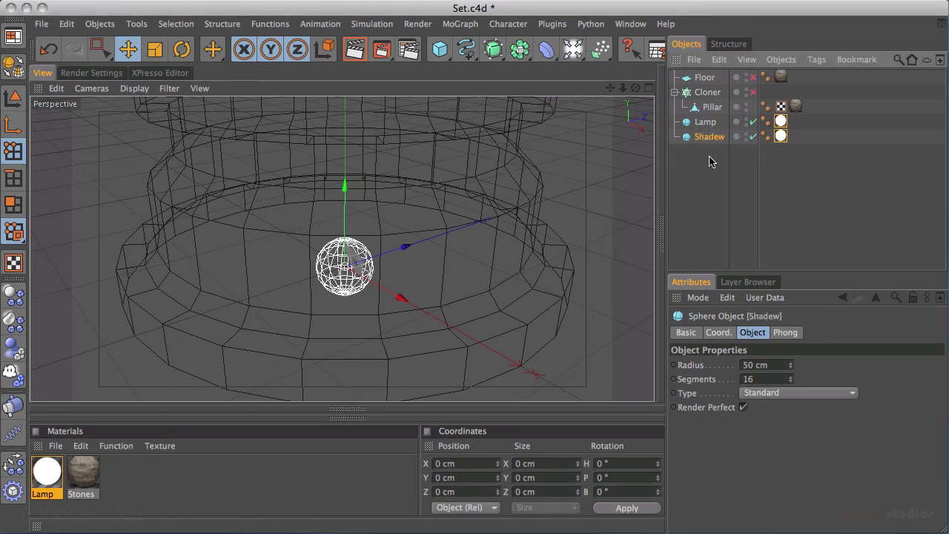
pyautogui.click(780, 136)
pyautogui.press('Delete')
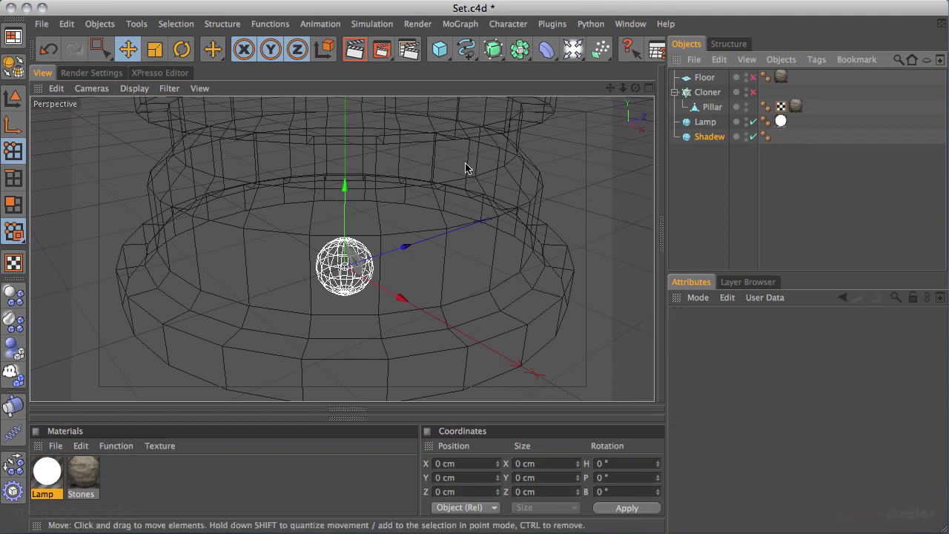
# Step: Hide the Pillar object in the viewport and display the perspective view with Gouraud Shading
pyautogui.scroll(3, 253, 299)
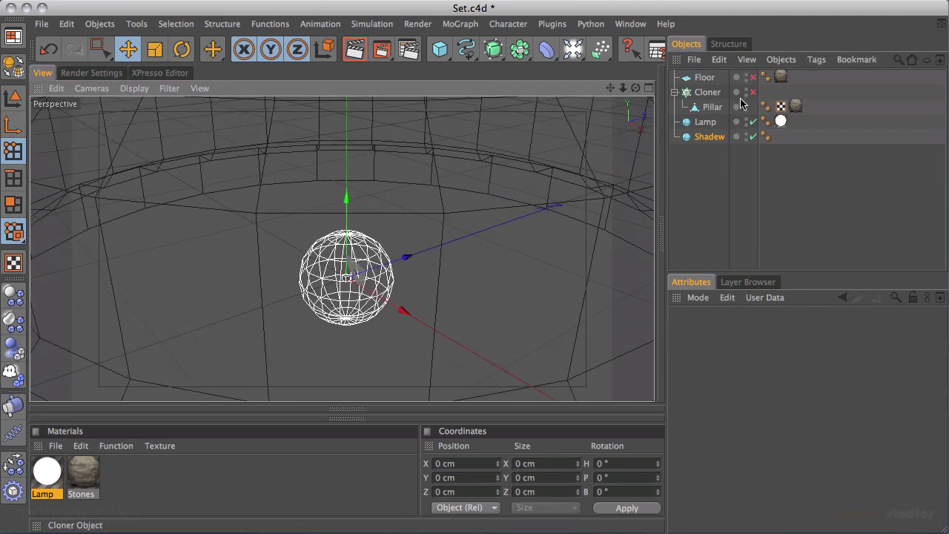
pyautogui.click(746, 105)
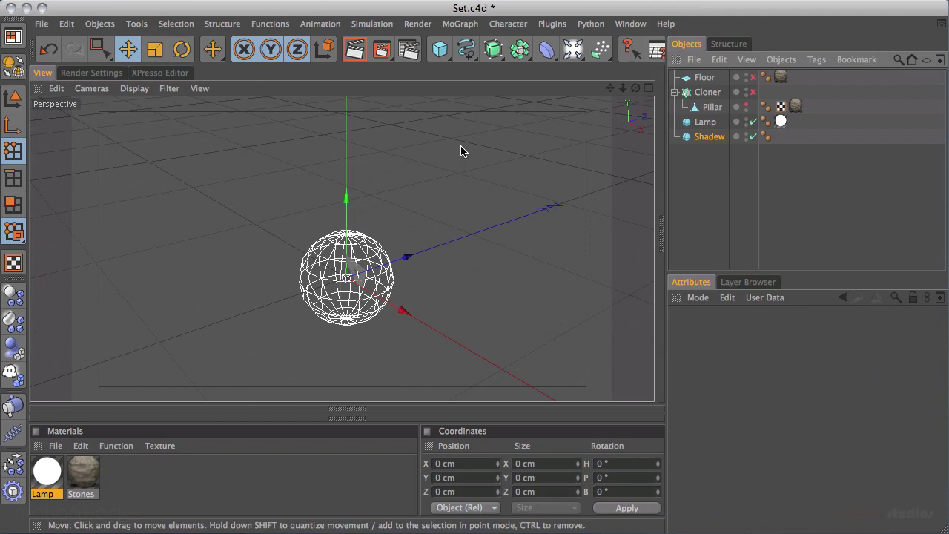
pyautogui.click(135, 88)
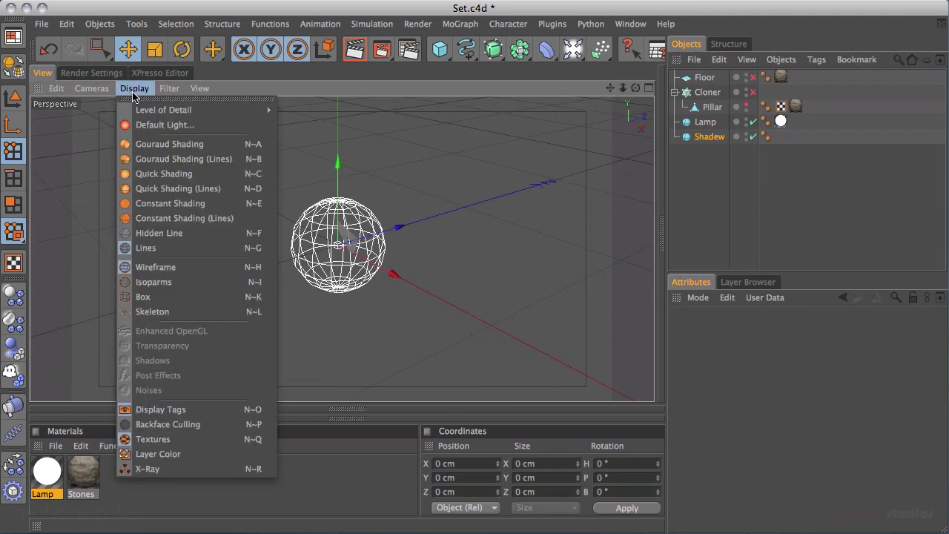
pyautogui.click(151, 145)
pyautogui.keyDown('alt'); pyautogui.moveTo(235, 248); pyautogui.dragTo(434, 129, button='right'); pyautogui.keyUp('alt')
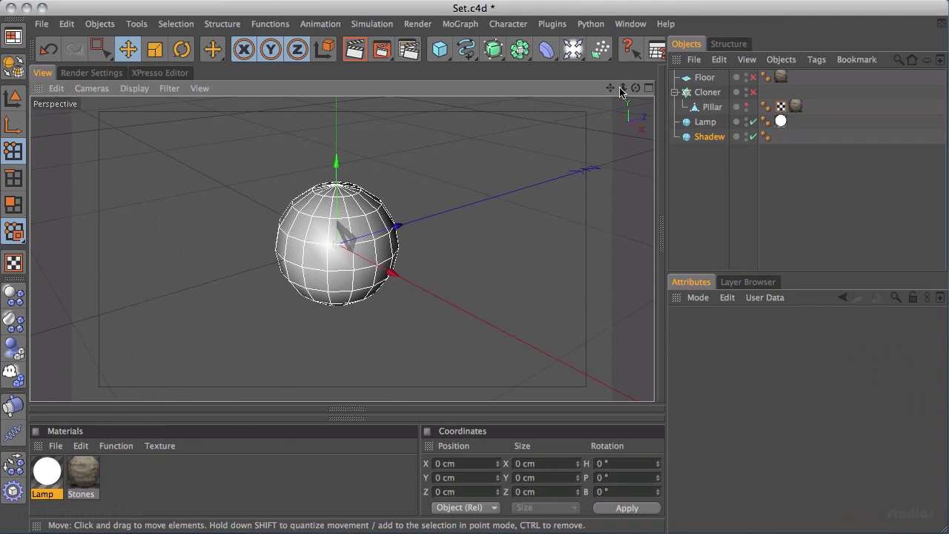
# Step: Rename the duplicated sphere Shade and scale it up slightly so it encloses the Lamp sphere
pyautogui.doubleClick(710, 137)
pyautogui.click(730, 137)
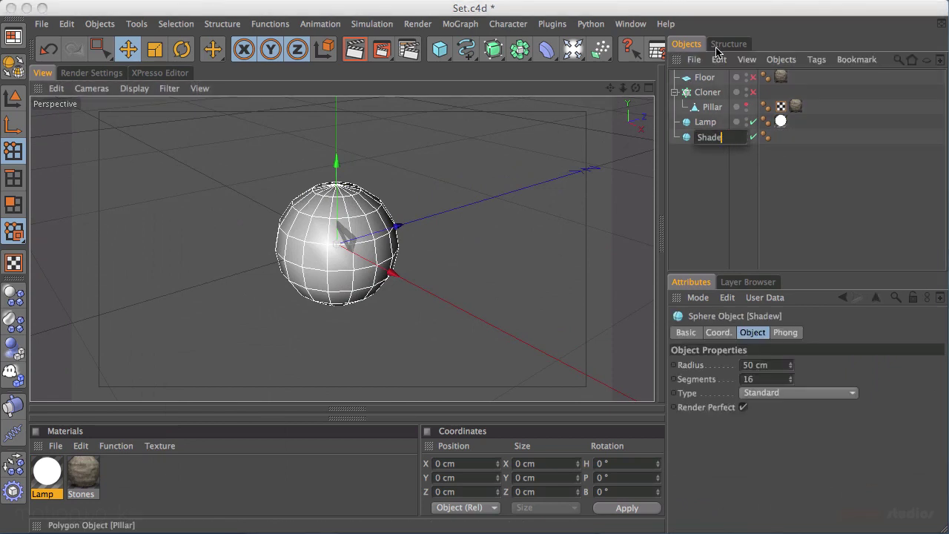
pyautogui.press('Return')
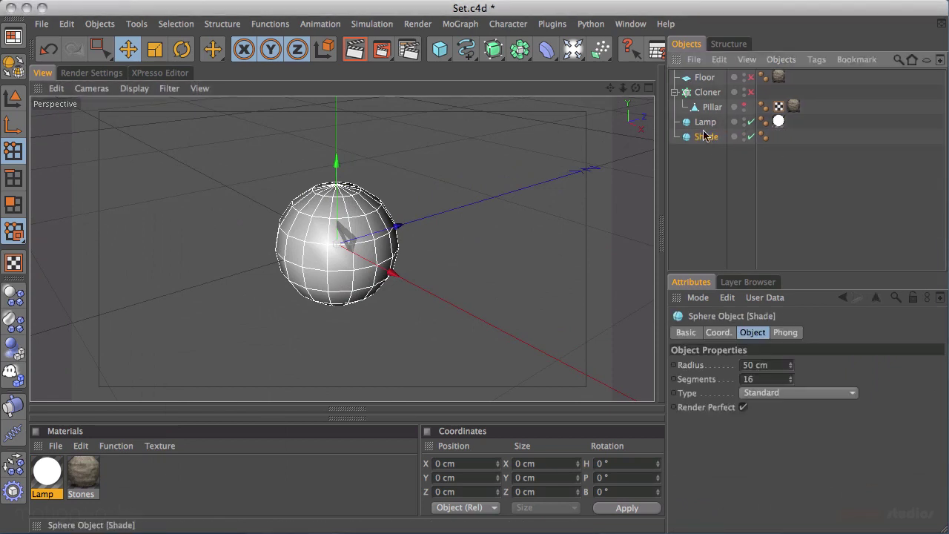
pyautogui.press('t')
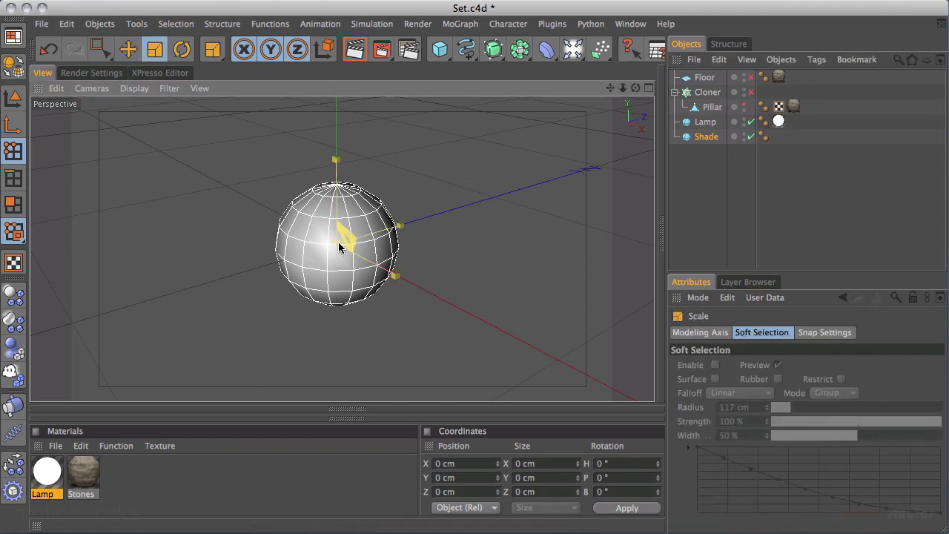
pyautogui.moveTo(335, 242); pyautogui.dragTo(398, 211)
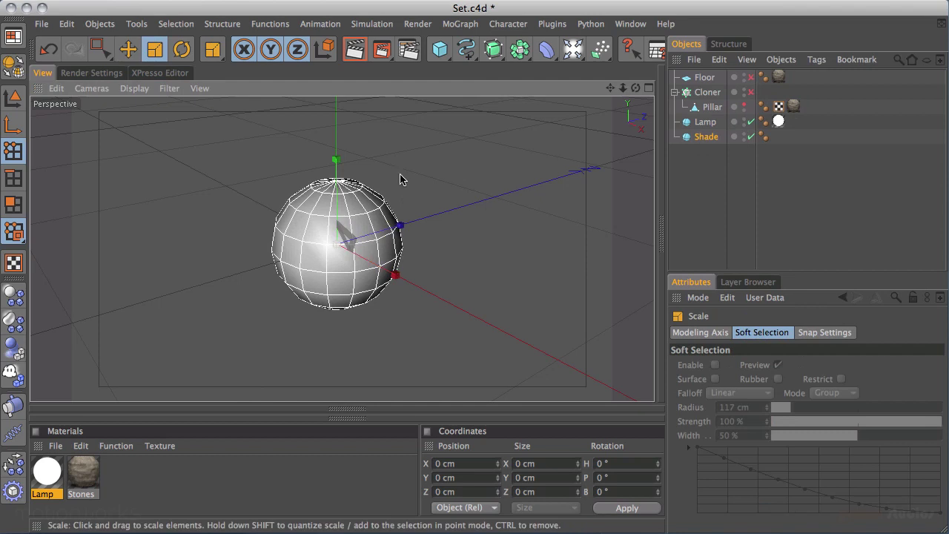
# Step: Show the four-view layout and frame the Shade sphere in each of the views
pyautogui.middleClick(426, 173)
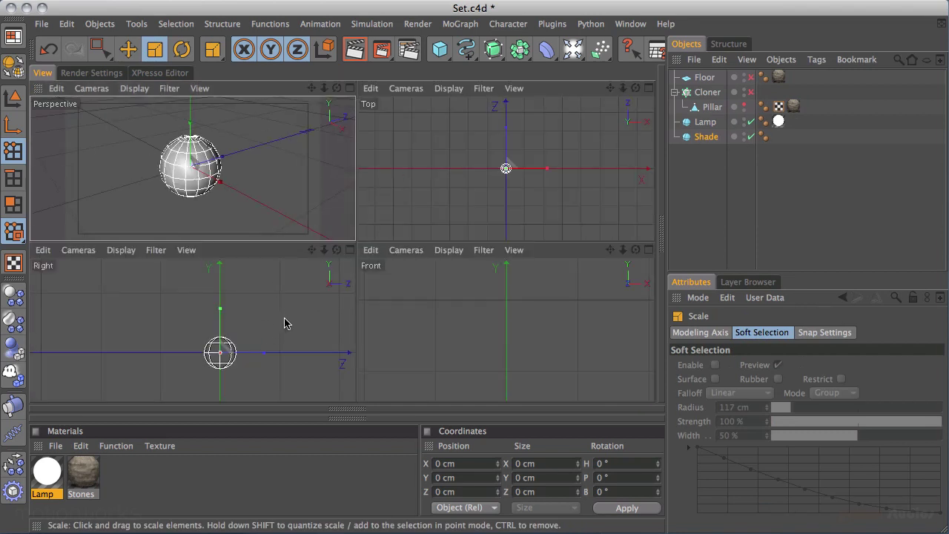
pyautogui.press('o')
pyautogui.press('o')
pyautogui.press('o')
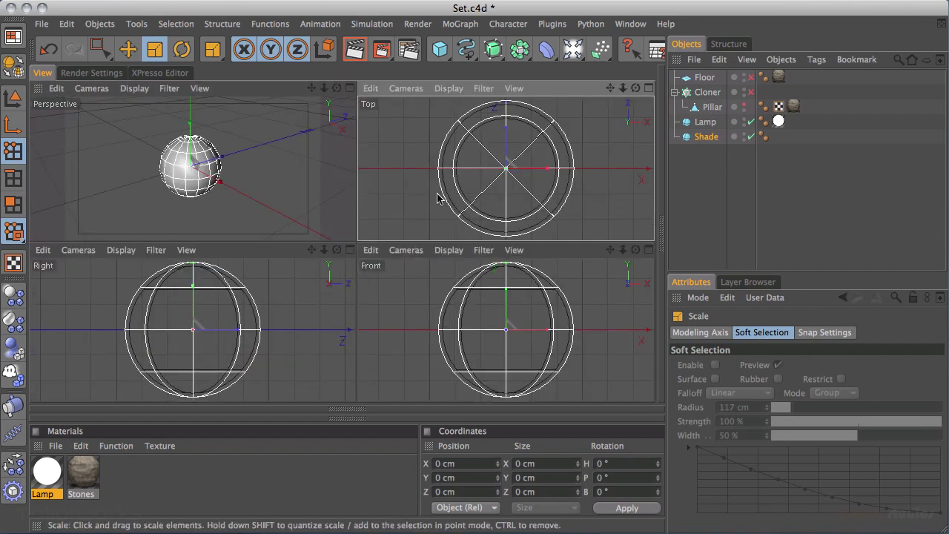
pyautogui.press('o')
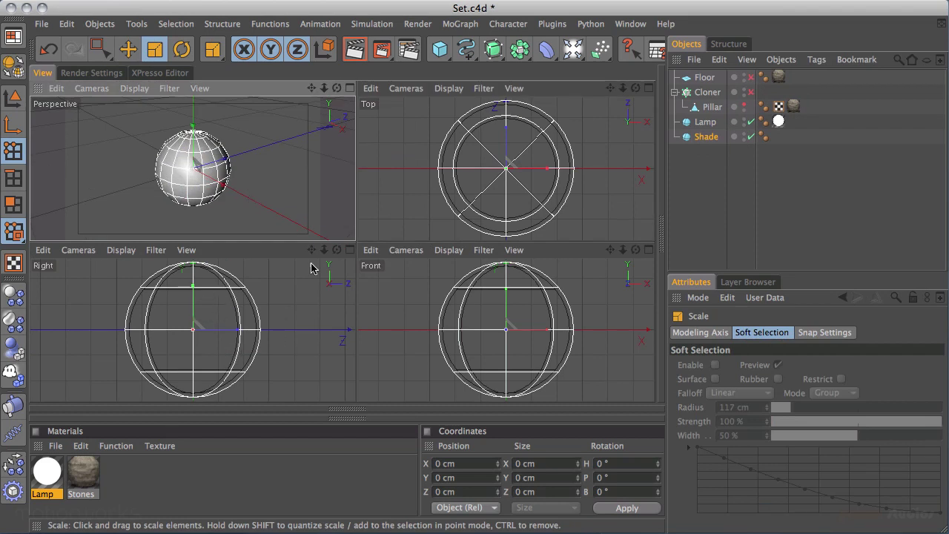
# Step: Make the Shade sphere editable and delete its middle and lower rows of points, leaving only a cap over the lamp
pyautogui.press('c')
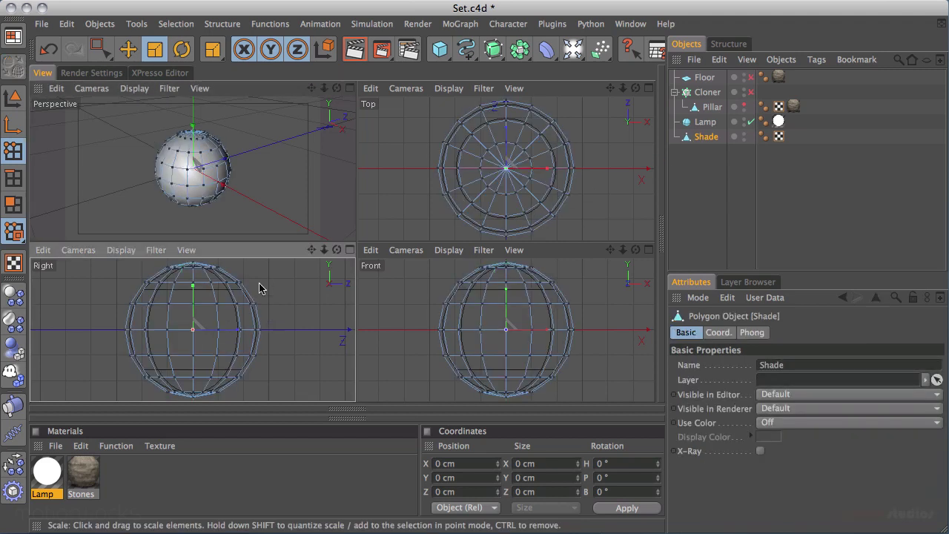
pyautogui.keyDown('alt'); pyautogui.moveTo(242, 303); pyautogui.dragTo(248, 277, button='middle'); pyautogui.keyUp('alt')
pyautogui.moveTo(96, 44); pyautogui.dragTo(152, 59)
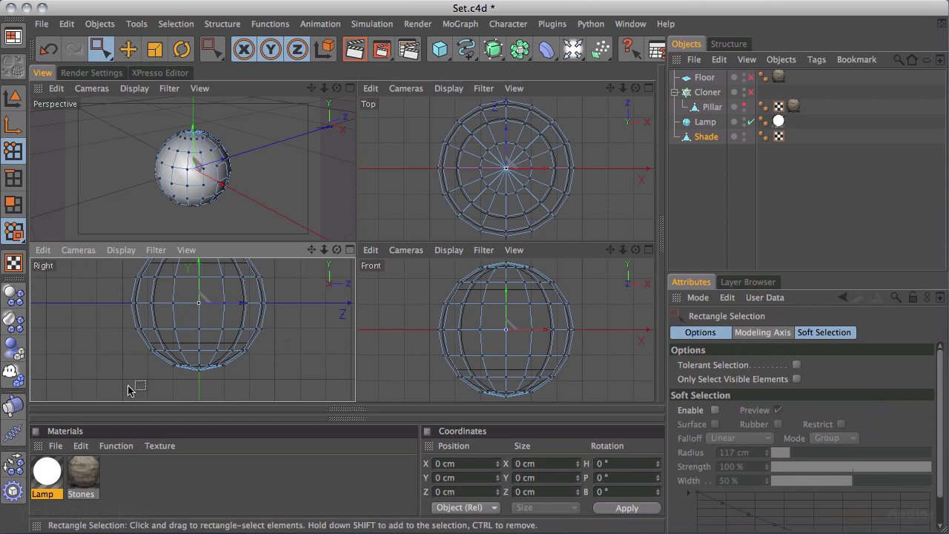
pyautogui.moveTo(109, 399); pyautogui.dragTo(323, 280)
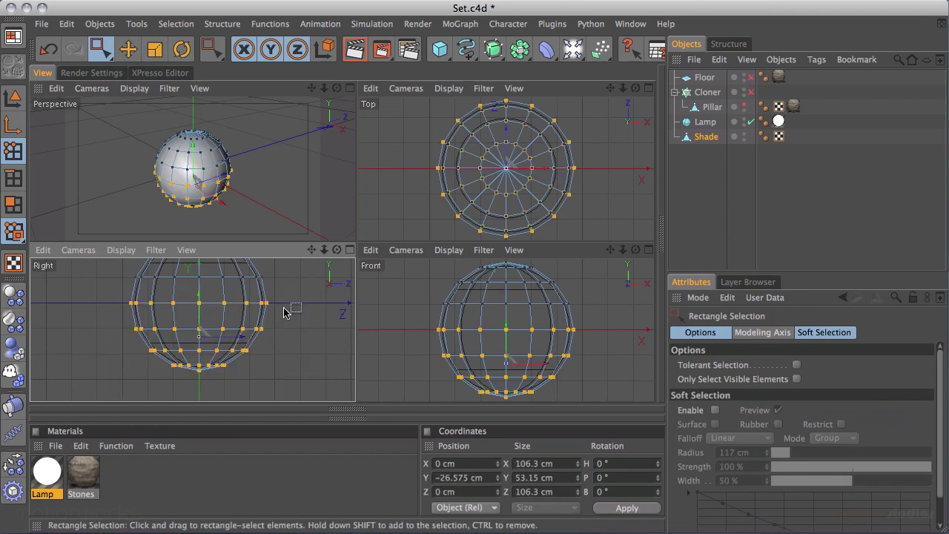
pyautogui.click(267, 148)
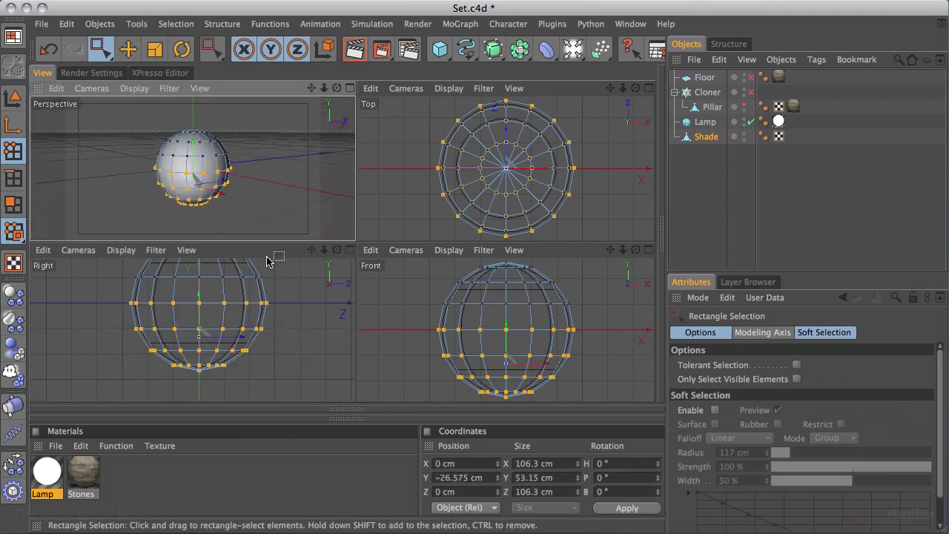
pyautogui.middleClick(219, 161)
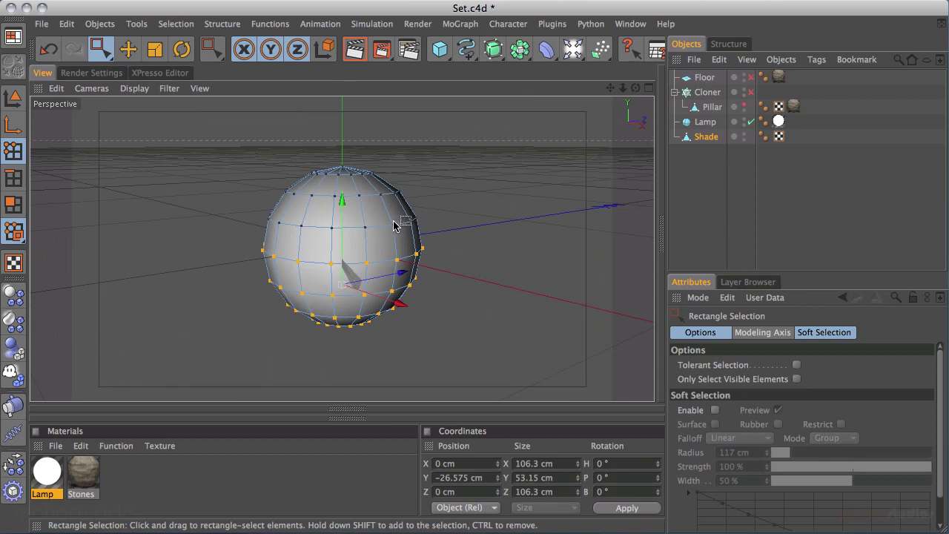
pyautogui.press('Delete')
pyautogui.scroll(1, 302, 212)
pyautogui.keyDown('alt'); pyautogui.moveTo(303, 212); pyautogui.dragTo(391, 123, button='right'); pyautogui.keyUp('alt')
pyautogui.keyDown('alt'); pyautogui.moveTo(472, 109); pyautogui.dragTo(491, 178); pyautogui.keyUp('alt')
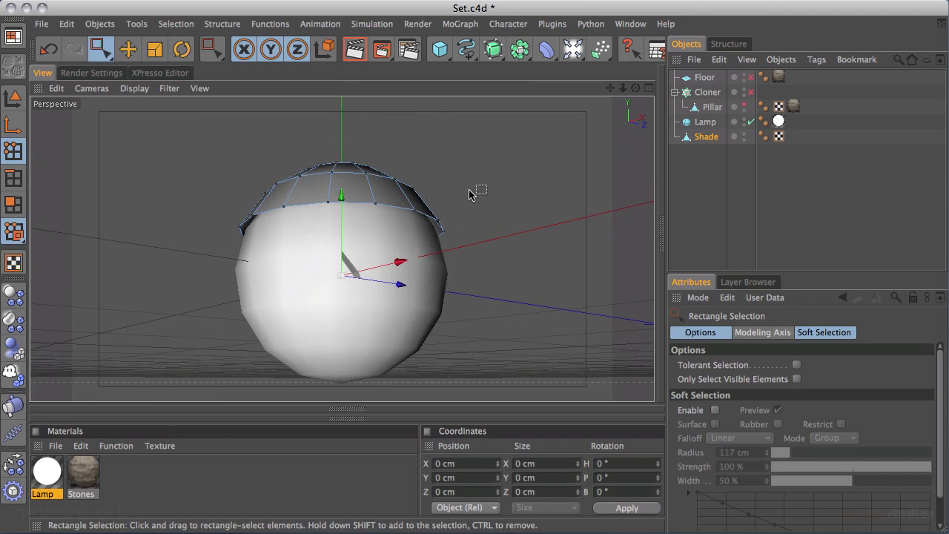
# Step: Thicken the Shade cap with the MakeThicker plugin using maximum angle 89, offset 5, subdivision 0 and preserved groups
pyautogui.press('d')
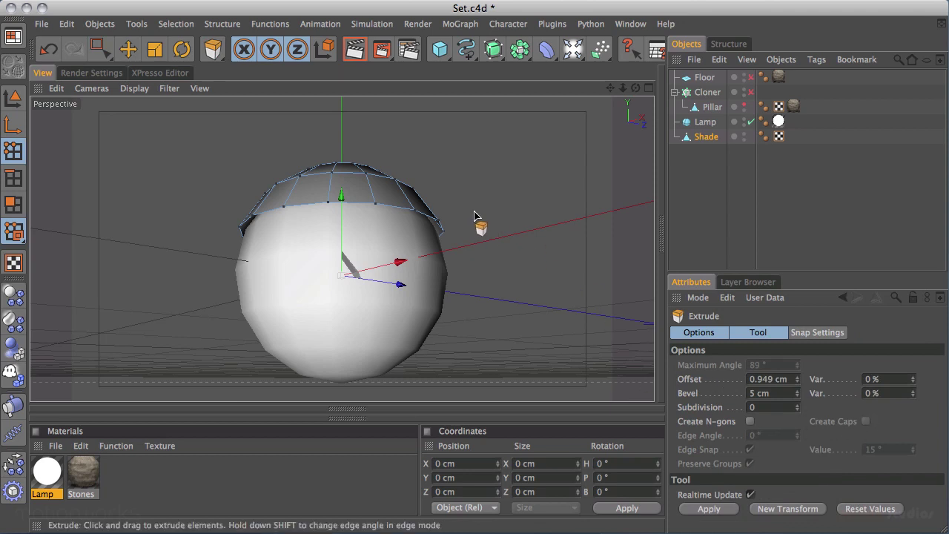
pyautogui.press('space')
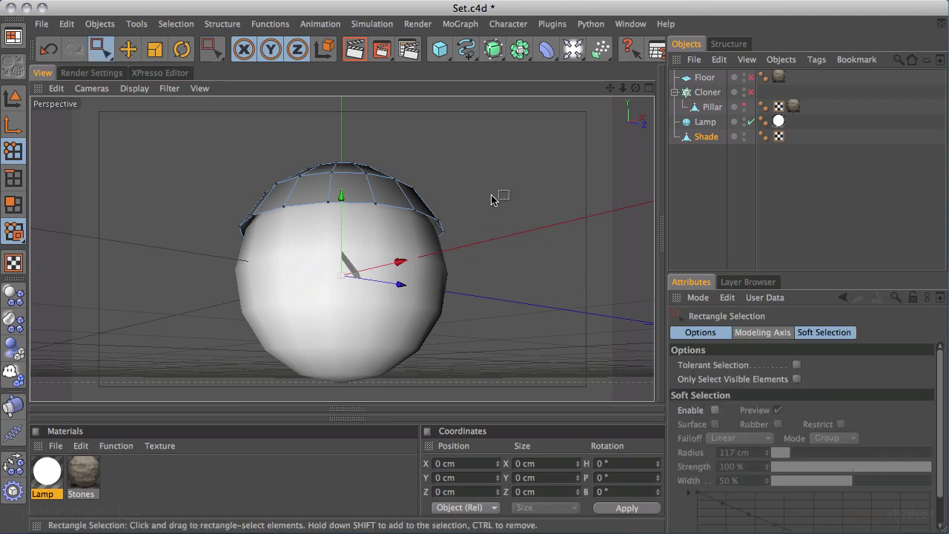
pyautogui.click(553, 24)
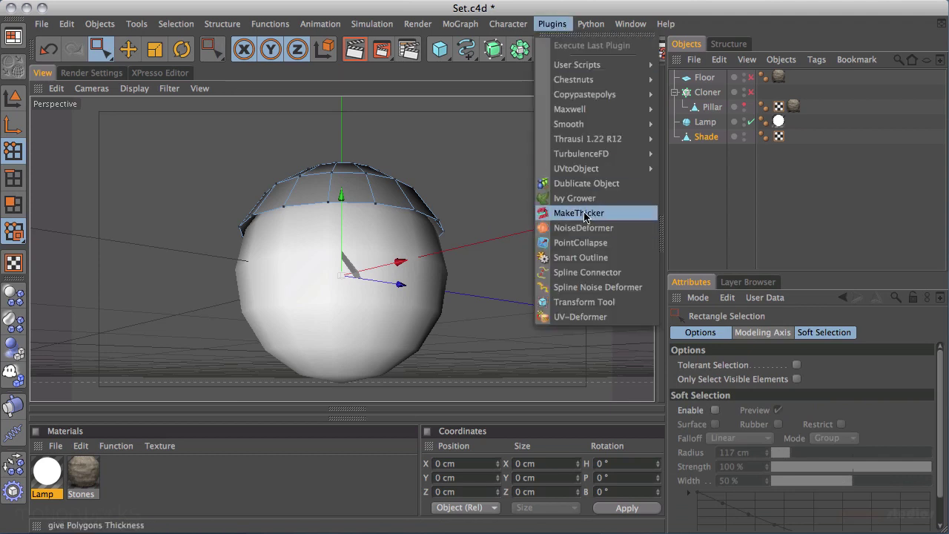
pyautogui.click(579, 213)
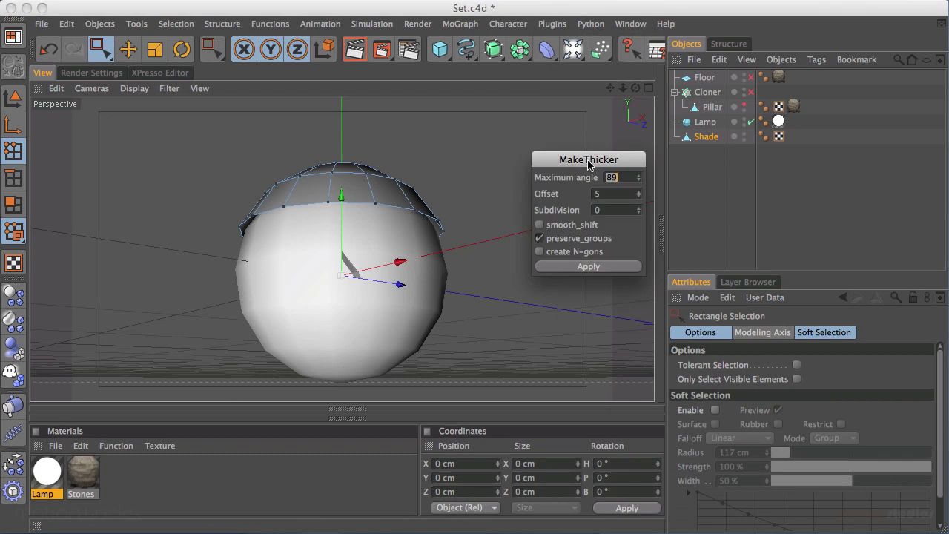
pyautogui.moveTo(590, 165); pyautogui.dragTo(548, 153)
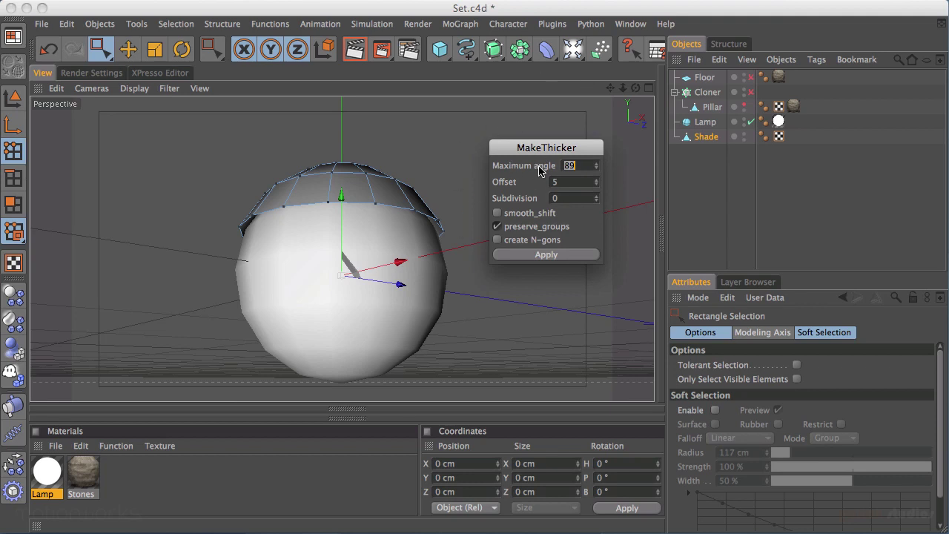
pyautogui.click(546, 254)
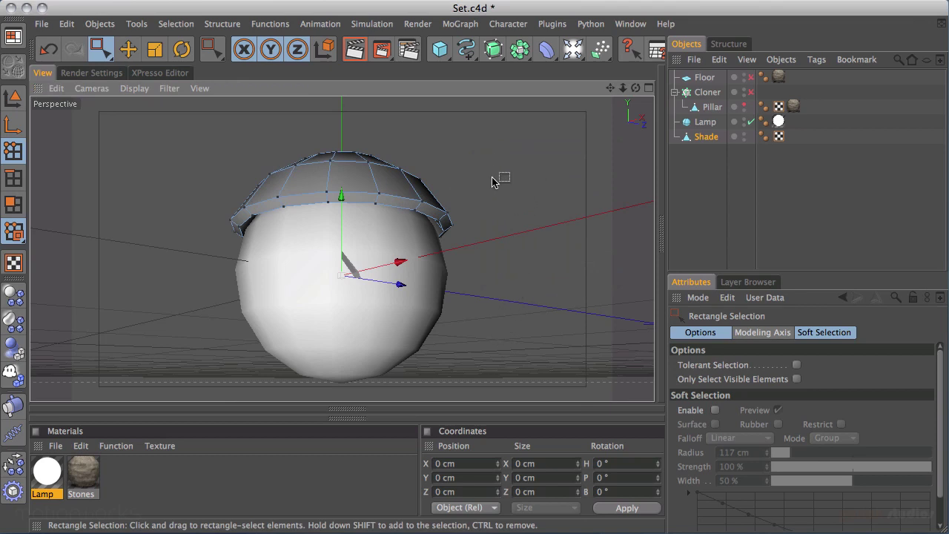
# Step: Examine the thickened shade's rim and the gap between it and the lamp from several angles
pyautogui.keyDown('alt'); pyautogui.moveTo(503, 170); pyautogui.dragTo(462, 229); pyautogui.keyUp('alt')
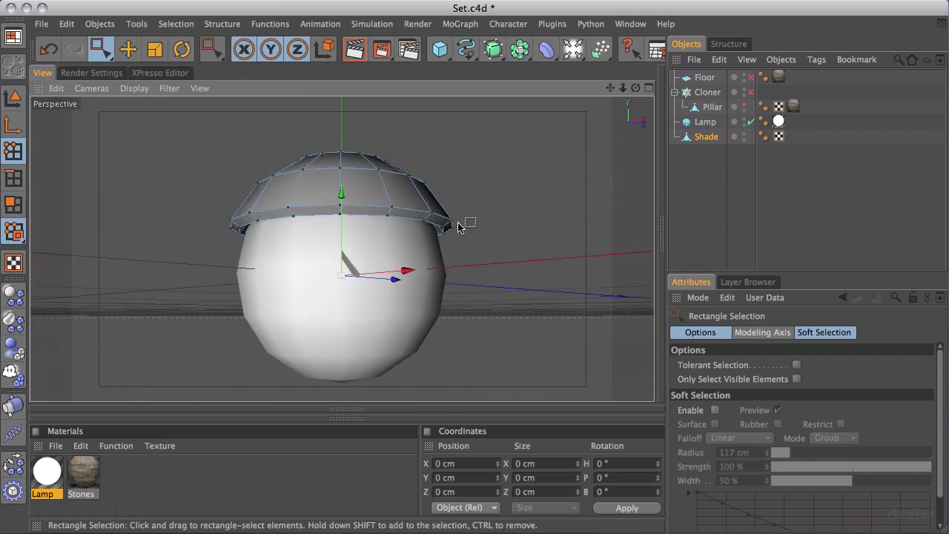
pyautogui.keyDown('alt'); pyautogui.moveTo(406, 254); pyautogui.dragTo(375, 218); pyautogui.keyUp('alt')
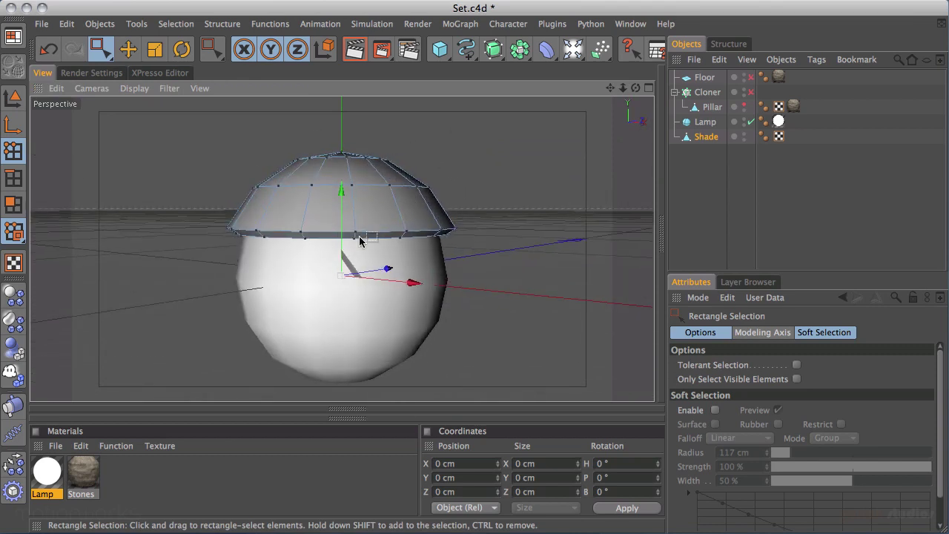
pyautogui.keyDown('alt'); pyautogui.moveTo(356, 230); pyautogui.dragTo(449, 174, button='right'); pyautogui.keyUp('alt')
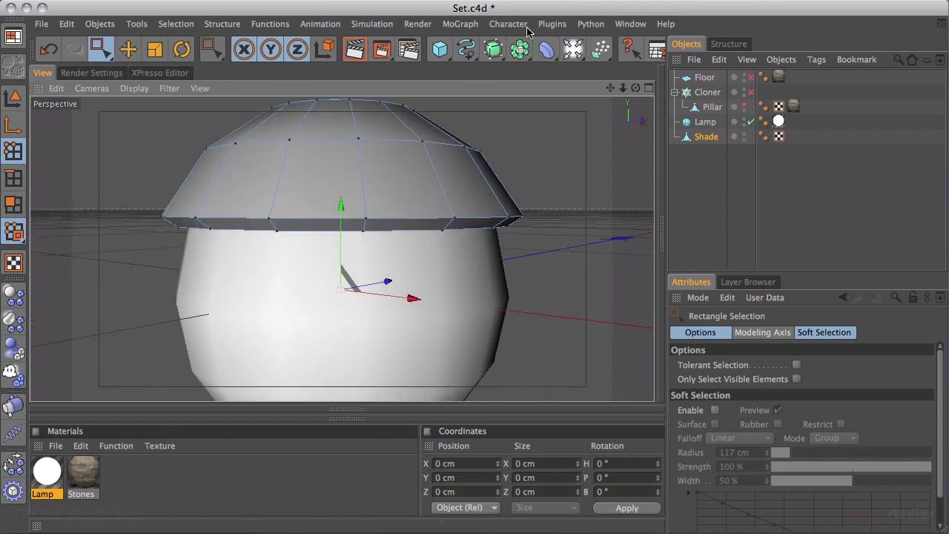
pyautogui.scroll(-3, 511, 153)
pyautogui.scroll(2, 504, 137)
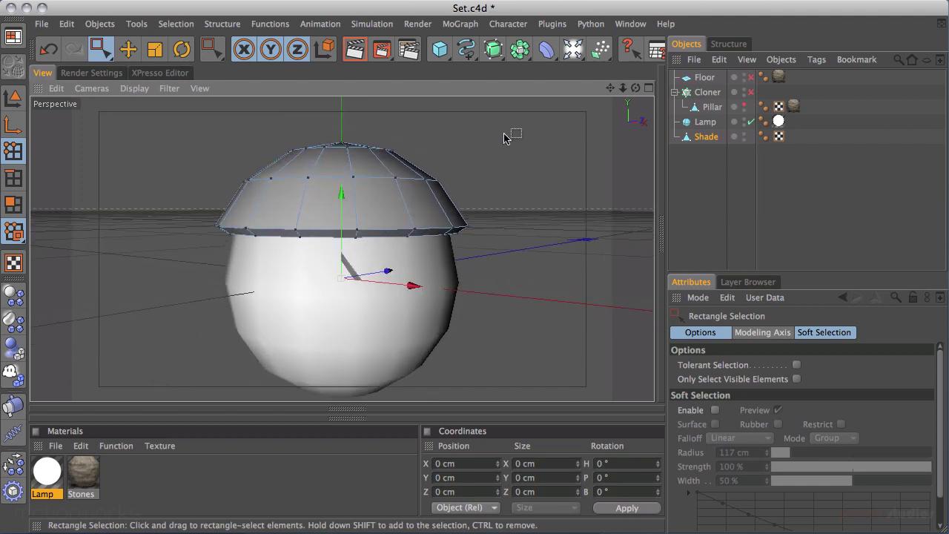
pyautogui.keyDown('alt'); pyautogui.moveTo(504, 136); pyautogui.dragTo(469, 466); pyautogui.keyUp('alt')
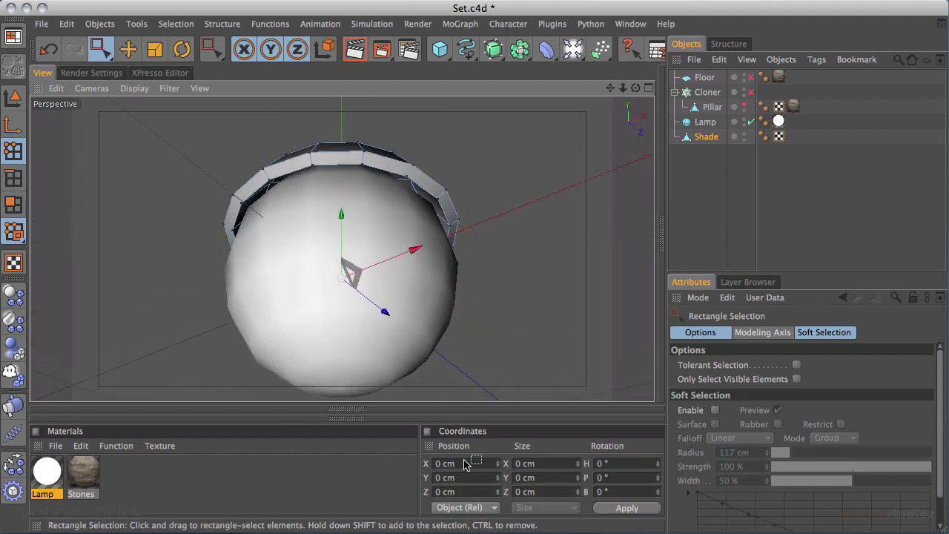
pyautogui.keyDown('alt'); pyautogui.moveTo(475, 170); pyautogui.dragTo(479, 197); pyautogui.keyUp('alt')
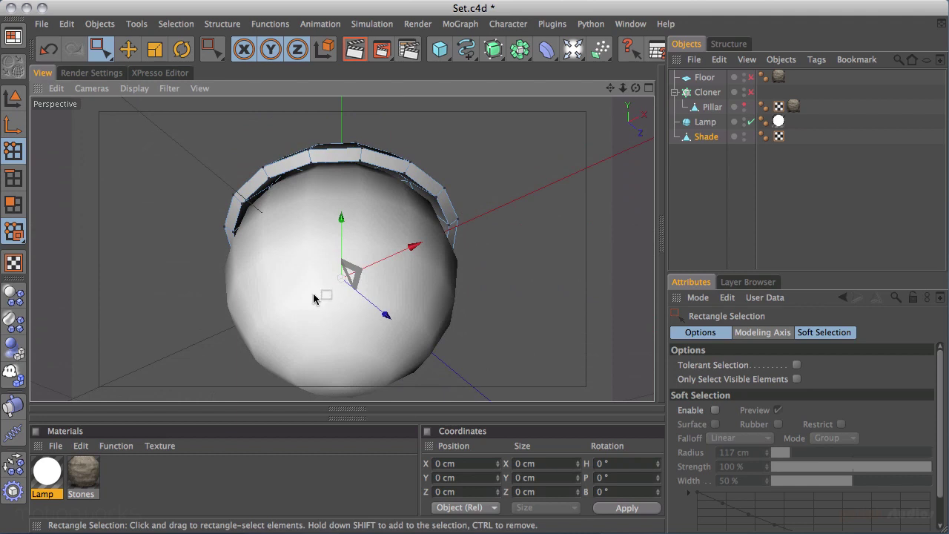
pyautogui.keyDown('alt'); pyautogui.moveTo(472, 251); pyautogui.dragTo(438, 175); pyautogui.keyUp('alt')
# Step: Scale the whole Shade object down slightly, to about 103 × 37 × 103 cm, so it fits closer to the lamp
pyautogui.press('t')
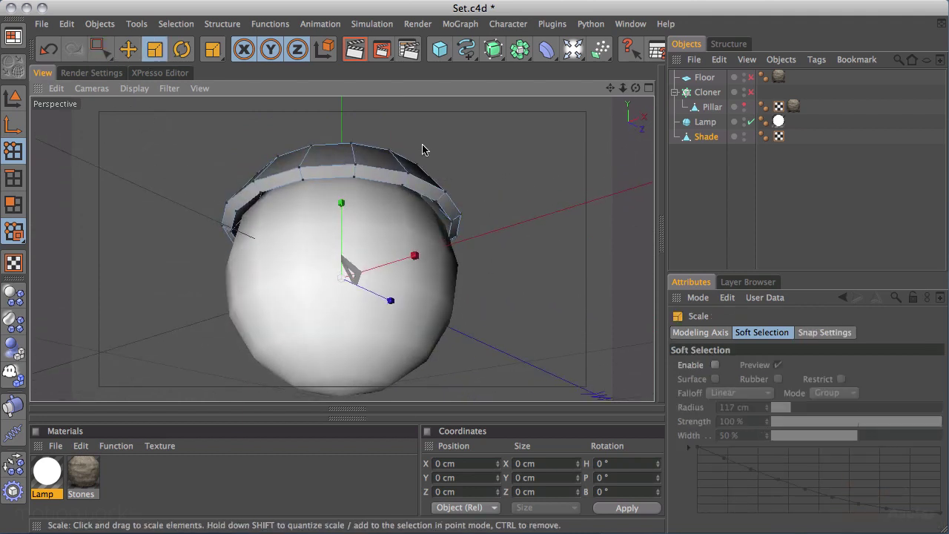
pyautogui.moveTo(341, 272); pyautogui.dragTo(296, 276)
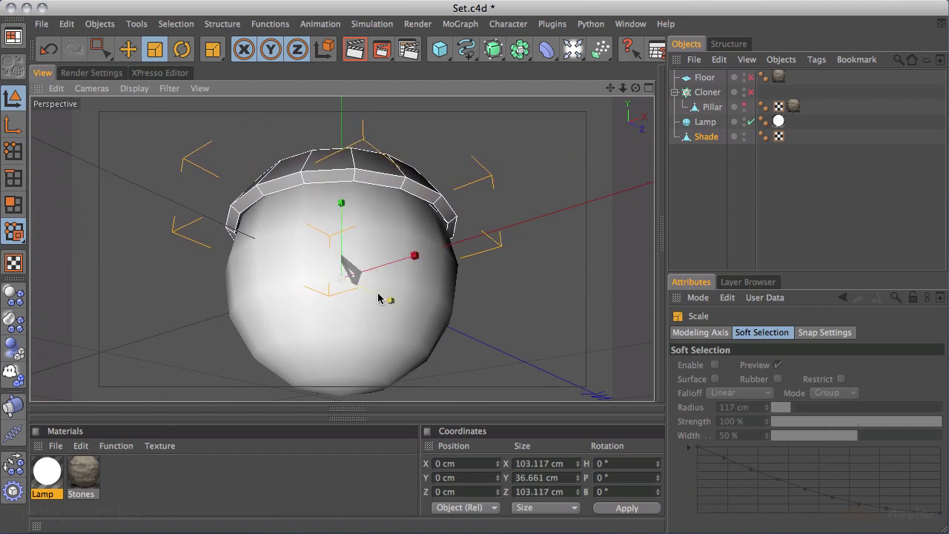
pyautogui.keyDown('alt'); pyautogui.moveTo(381, 245); pyautogui.dragTo(465, 214); pyautogui.keyUp('alt')
pyautogui.keyDown('alt'); pyautogui.moveTo(490, 167); pyautogui.dragTo(377, 208, button='right'); pyautogui.keyUp('alt')
pyautogui.keyDown('alt'); pyautogui.moveTo(365, 244); pyautogui.dragTo(387, 210, button='right'); pyautogui.keyUp('alt')
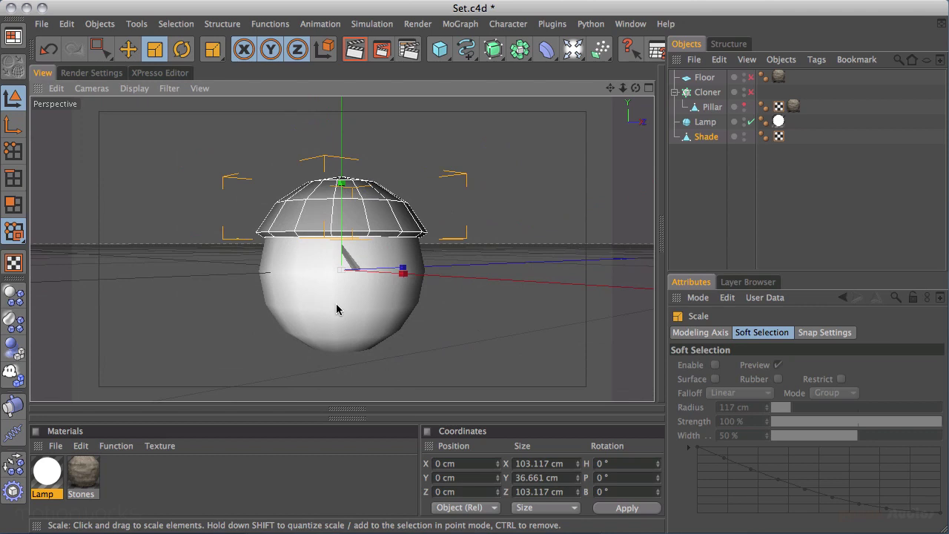
# Step: Add an Omni light at the centre of the lamp and check its position in the four views
pyautogui.click(572, 49)
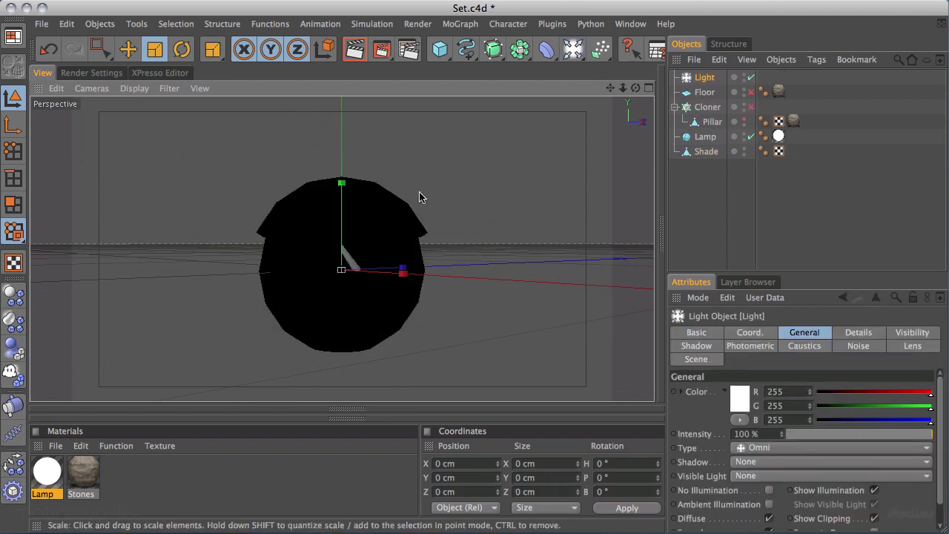
pyautogui.middleClick(409, 214)
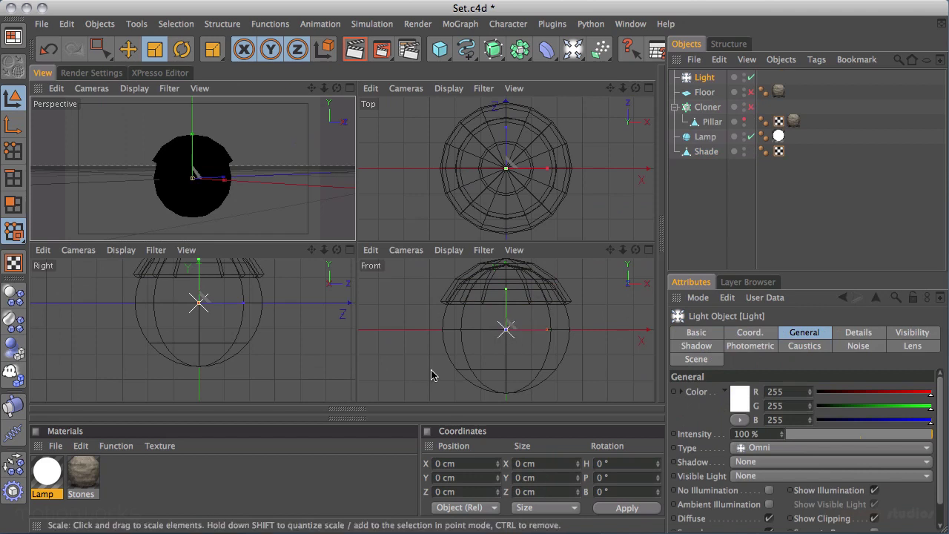
pyautogui.middleClick(275, 192)
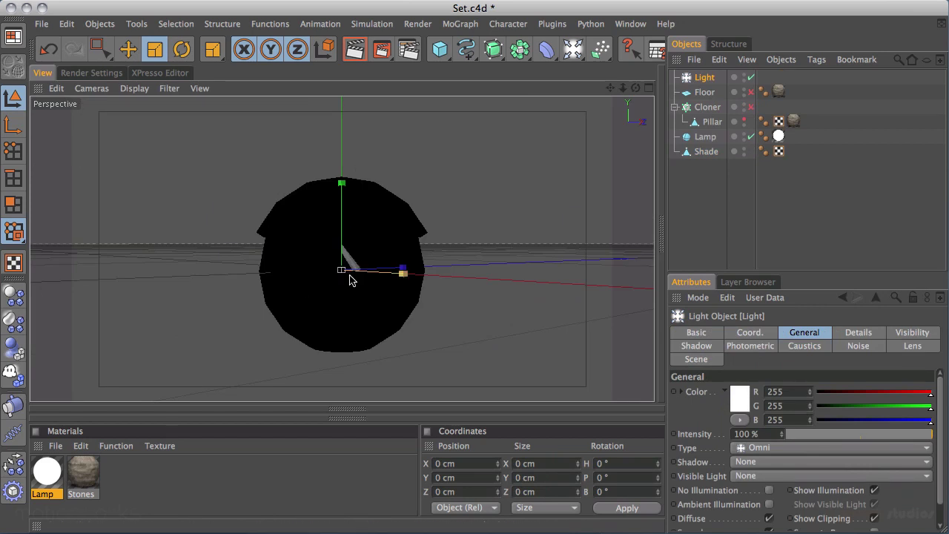
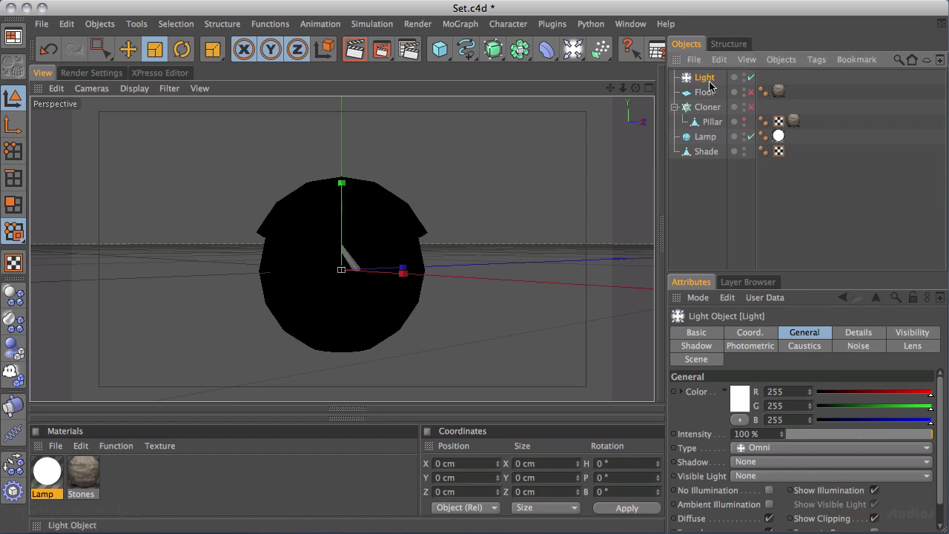
# Step: Exclude the Lamp sphere from the new light's illumination in the light's Scene settings
pyautogui.moveTo(804, 274); pyautogui.dragTo(801, 218)
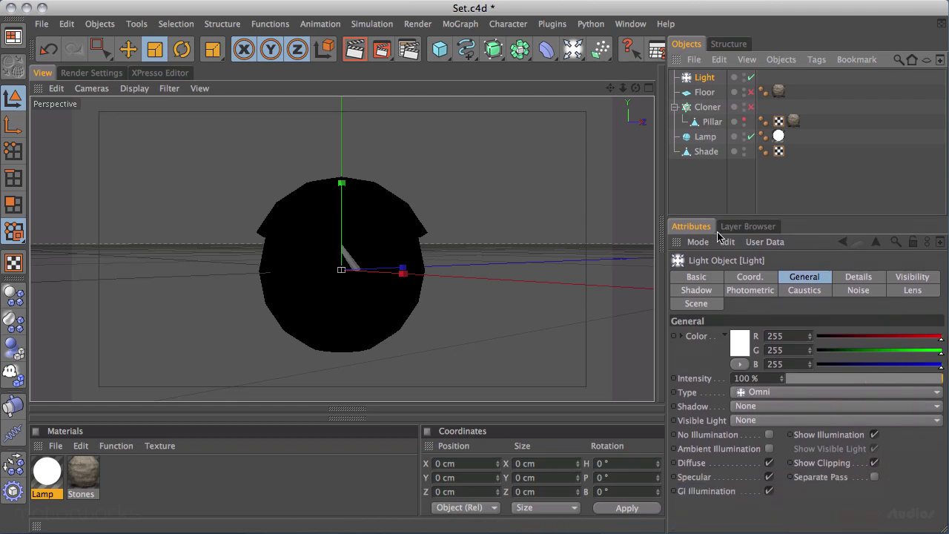
pyautogui.click(710, 304)
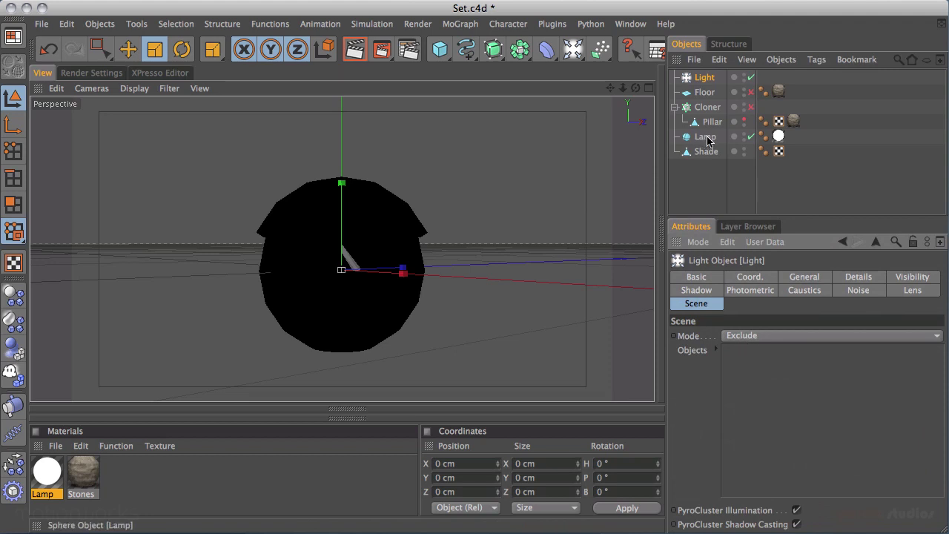
pyautogui.moveTo(705, 141); pyautogui.dragTo(806, 372)
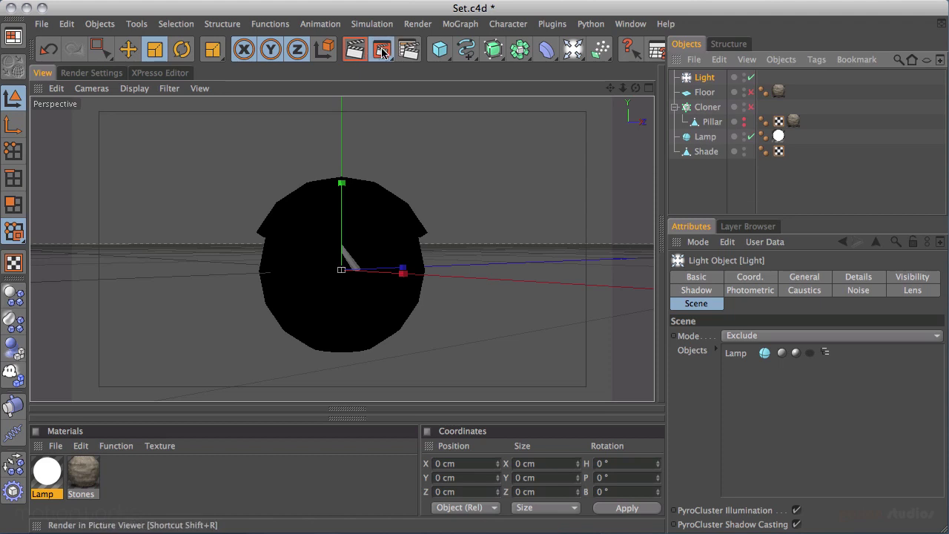
# Step: Turn off Global Illumination in the render settings and render the perspective view
pyautogui.moveTo(409, 51); pyautogui.dragTo(415, 68)
pyautogui.click(427, 68)
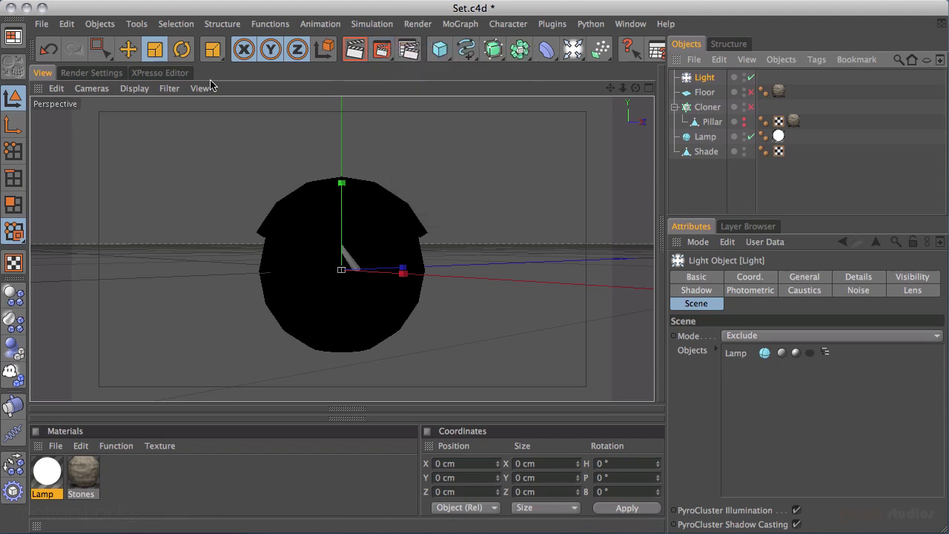
pyautogui.click(95, 75)
pyautogui.click(38, 183)
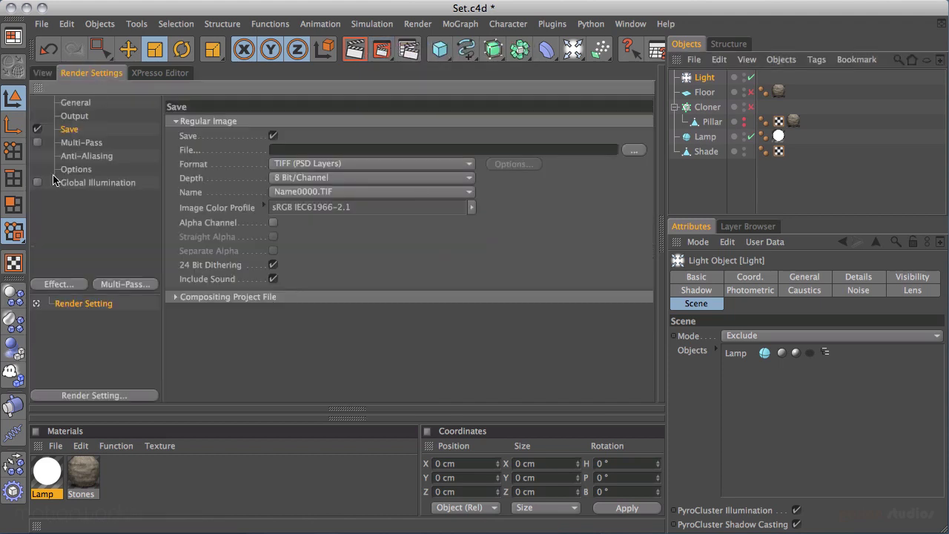
pyautogui.click(40, 73)
pyautogui.click(357, 53)
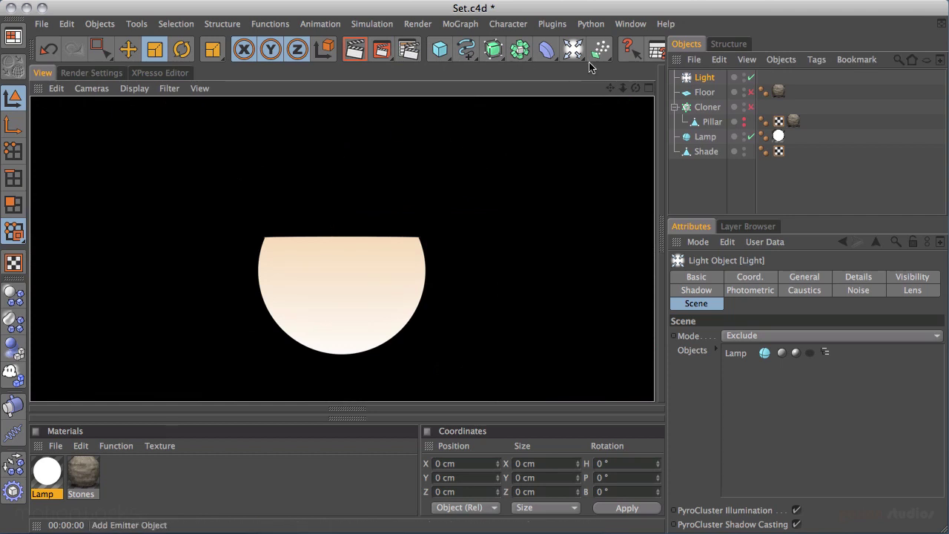
# Step: Clear the render and examine from several angles how the light falls on the shade around the lamp
pyautogui.click(386, 261)
pyautogui.keyDown('alt'); pyautogui.moveTo(386, 261); pyautogui.dragTo(412, 181); pyautogui.keyUp('alt')
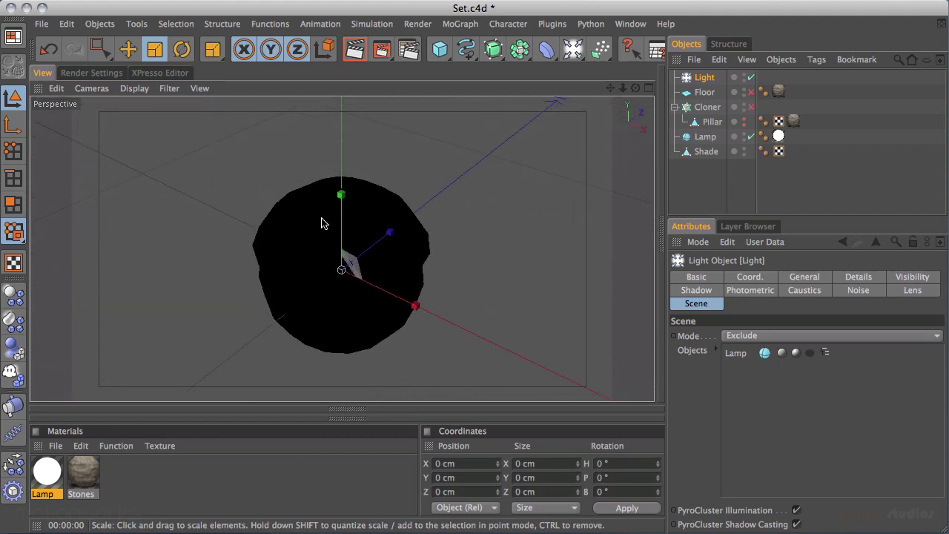
pyautogui.keyDown('alt'); pyautogui.moveTo(408, 162); pyautogui.dragTo(327, 312); pyautogui.keyUp('alt')
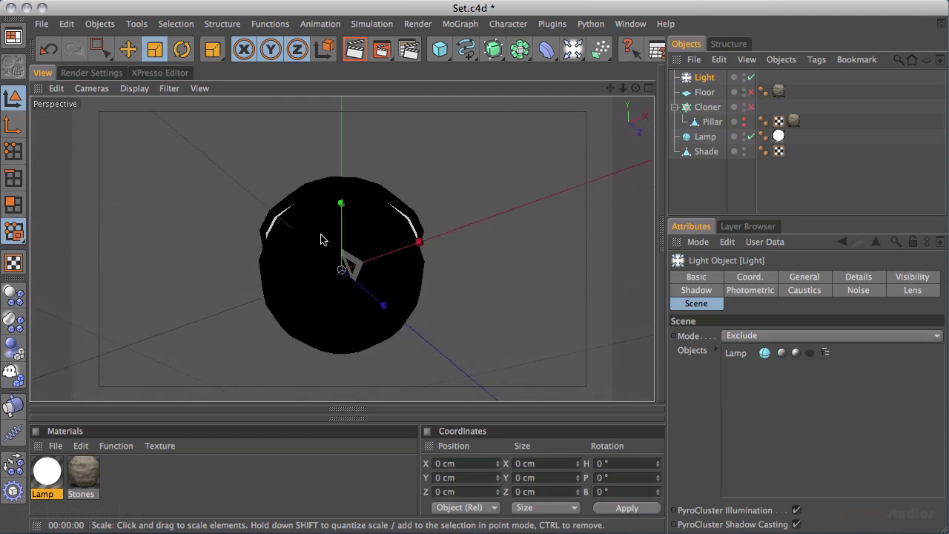
pyautogui.keyDown('alt'); pyautogui.moveTo(255, 216); pyautogui.dragTo(480, 141, button='right'); pyautogui.keyUp('alt')
pyautogui.keyDown('alt'); pyautogui.moveTo(362, 165); pyautogui.dragTo(408, 286, button='middle'); pyautogui.keyUp('alt')
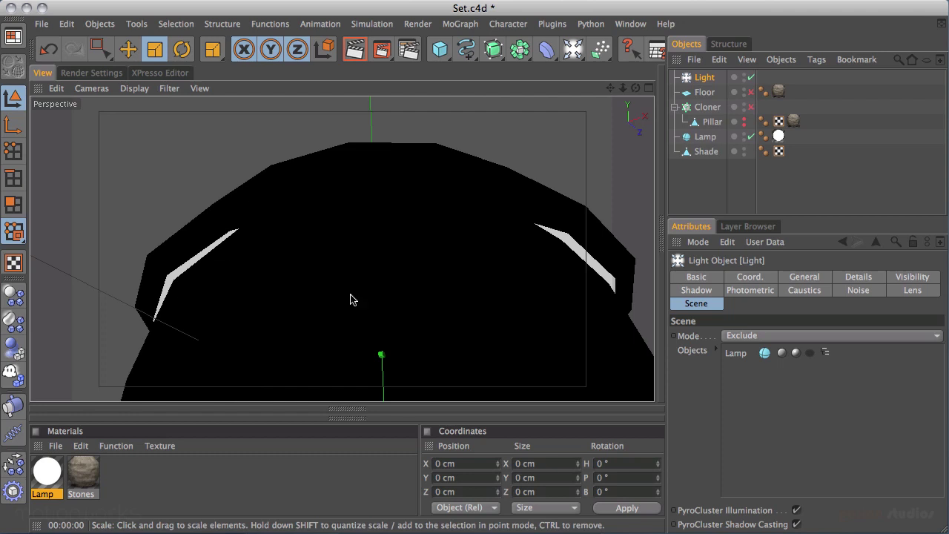
pyautogui.scroll(-10, 375, 289)
pyautogui.scroll(-1, 352, 297)
pyautogui.keyDown('alt'); pyautogui.moveTo(333, 309); pyautogui.dragTo(383, 203); pyautogui.keyUp('alt')
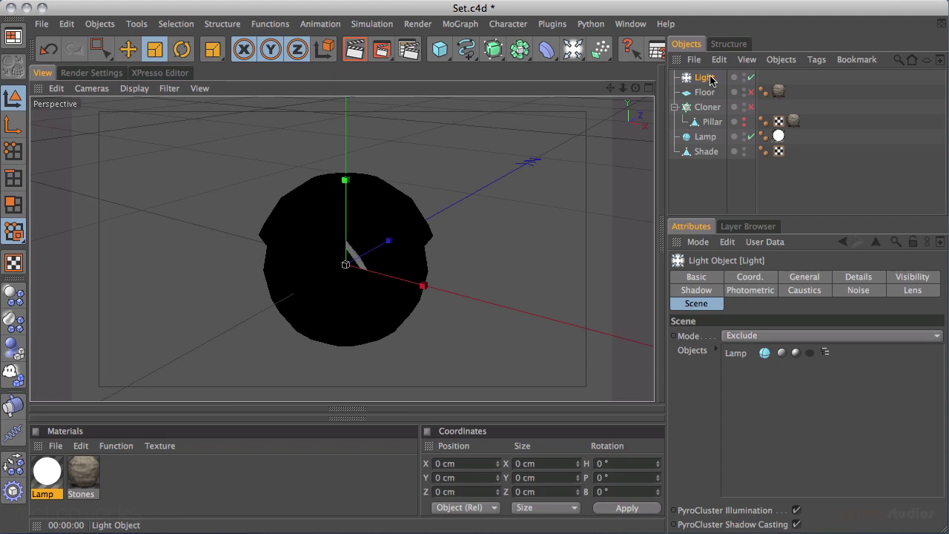
# Step: Nest the Light under the Lamp and the Lamp under the Shade, and make the Pillar visible again
pyautogui.moveTo(704, 79); pyautogui.dragTo(731, 154)
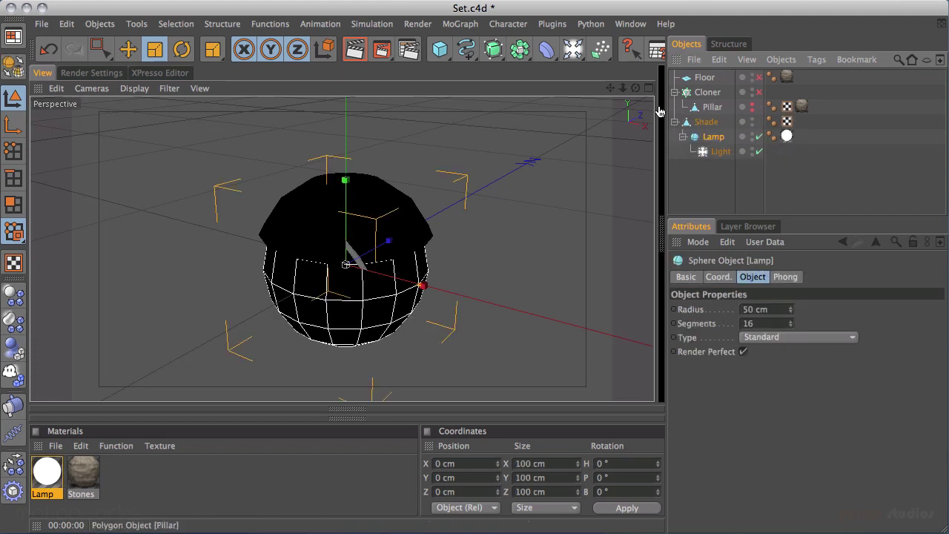
pyautogui.click(753, 109)
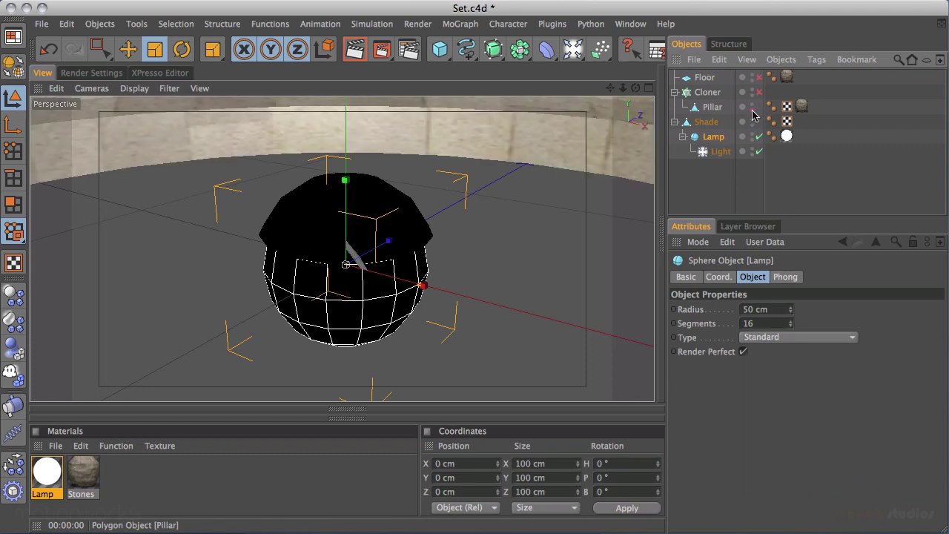
# Step: Start a B-Spline in the front view with its first point at the top of the shade, Y about 47 cm
pyautogui.middleClick(501, 213)
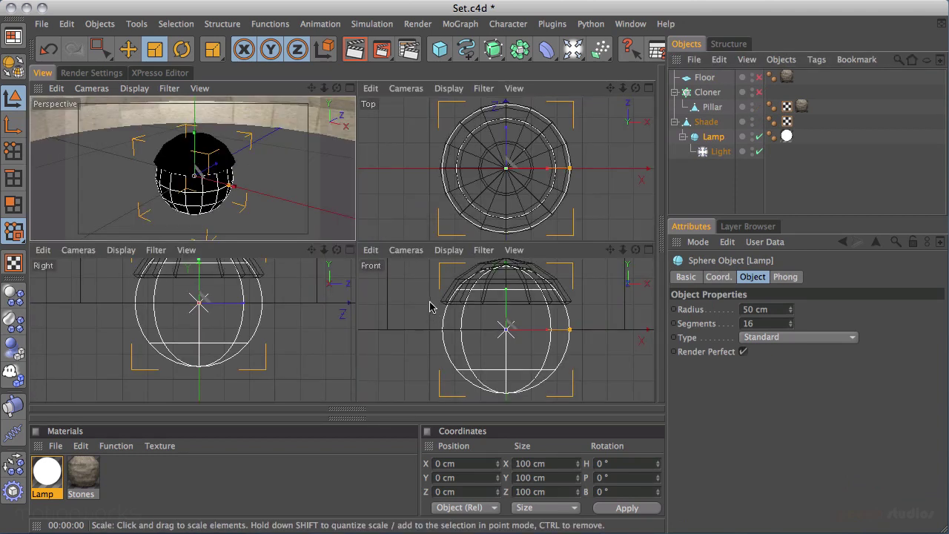
pyautogui.press('h')
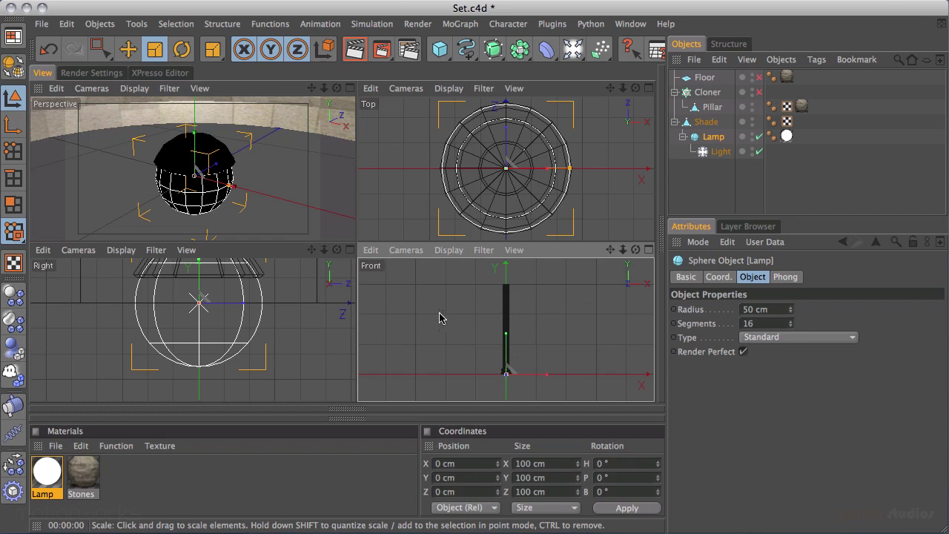
pyautogui.middleClick(424, 329)
pyautogui.keyDown('alt'); pyautogui.moveTo(229, 332); pyautogui.dragTo(861, 201, button='right'); pyautogui.keyUp('alt')
pyautogui.keyDown('alt'); pyautogui.moveTo(361, 350); pyautogui.dragTo(343, 223, button='middle'); pyautogui.keyUp('alt')
pyautogui.keyDown('alt'); pyautogui.moveTo(343, 222); pyautogui.dragTo(890, 192, button='right'); pyautogui.keyUp('alt')
pyautogui.keyDown('alt'); pyautogui.moveTo(221, 367); pyautogui.dragTo(286, 274, button='middle'); pyautogui.keyUp('alt')
pyautogui.keyDown('alt'); pyautogui.moveTo(342, 243); pyautogui.dragTo(948, 138, button='right'); pyautogui.keyUp('alt')
pyautogui.keyDown('alt'); pyautogui.moveTo(435, 270); pyautogui.dragTo(349, 152, button='middle'); pyautogui.keyUp('alt')
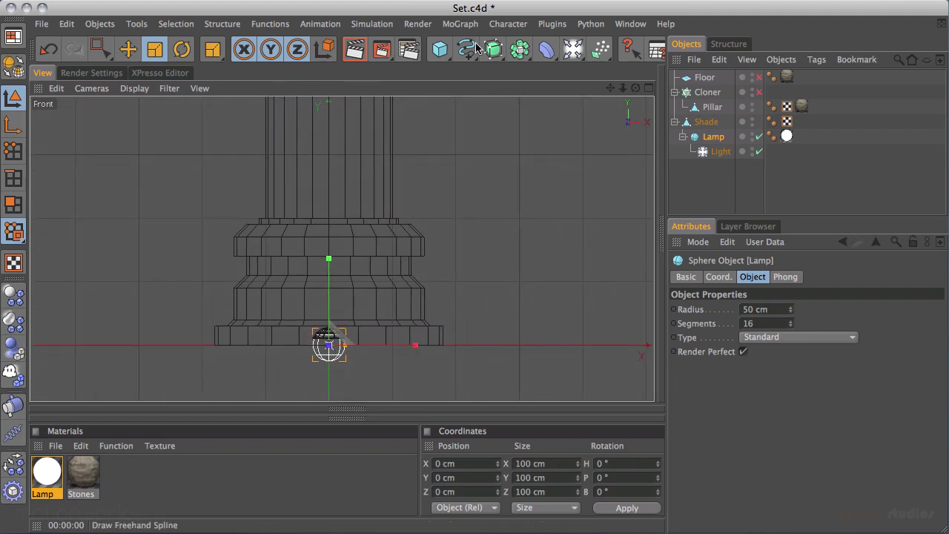
pyautogui.moveTo(467, 50); pyautogui.dragTo(680, 59)
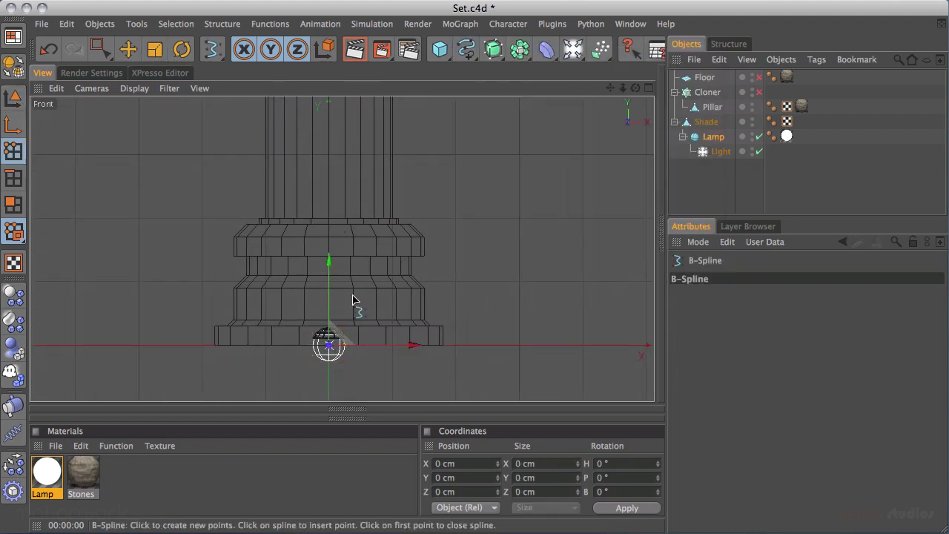
pyautogui.click(324, 335)
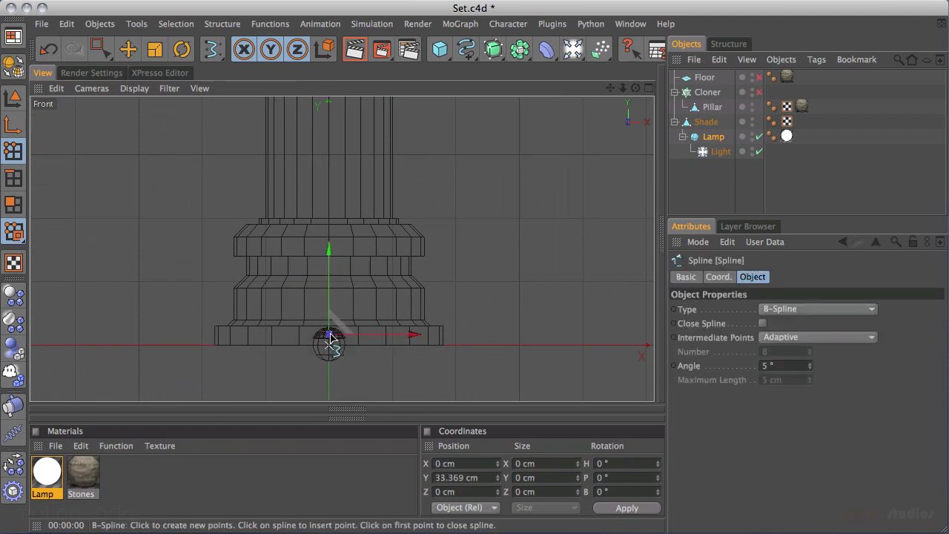
pyautogui.moveTo(330, 341); pyautogui.dragTo(333, 332)
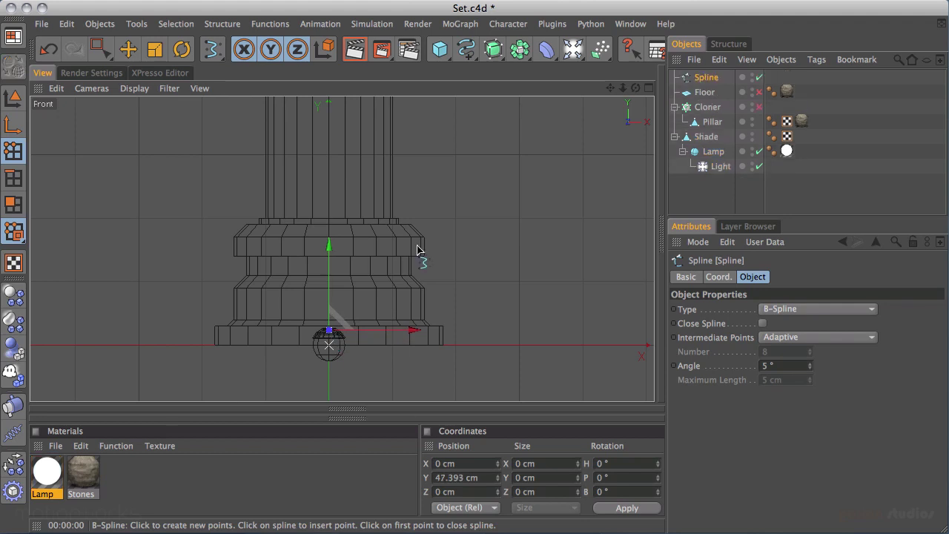
# Step: Add a spline point partway up the pillar's axis and an end point just above its top, at Y about 6344 cm
pyautogui.scroll(-5, 403, 190)
pyautogui.keyDown('alt'); pyautogui.moveTo(412, 153); pyautogui.dragTo(45, 237, button='right'); pyautogui.keyUp('alt')
pyautogui.keyDown('alt'); pyautogui.moveTo(299, 189); pyautogui.dragTo(323, 305, button='middle'); pyautogui.keyUp('alt')
pyautogui.keyDown('alt'); pyautogui.moveTo(455, 210); pyautogui.dragTo(271, 229, button='right'); pyautogui.keyUp('alt')
pyautogui.keyDown('alt'); pyautogui.moveTo(436, 175); pyautogui.dragTo(429, 247, button='middle'); pyautogui.keyUp('alt')
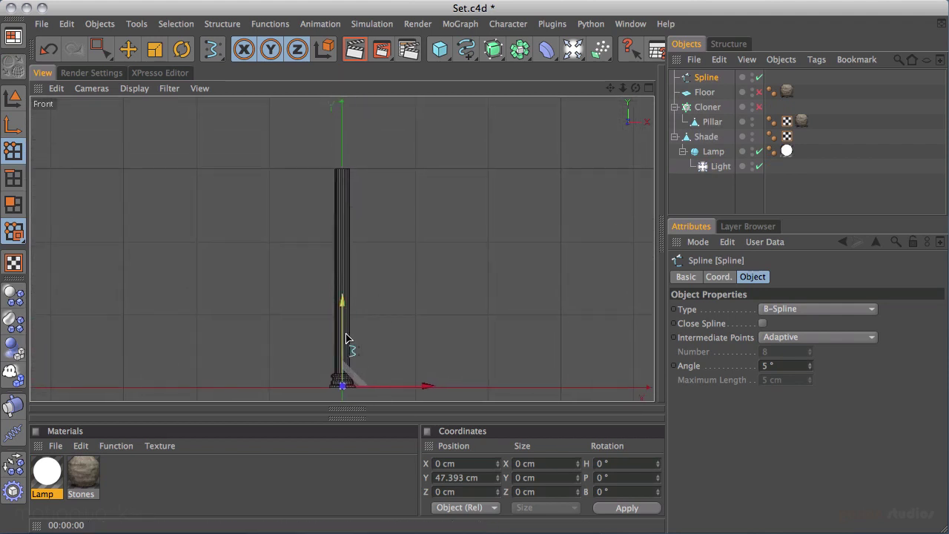
pyautogui.moveTo(380, 286); pyautogui.dragTo(345, 158)
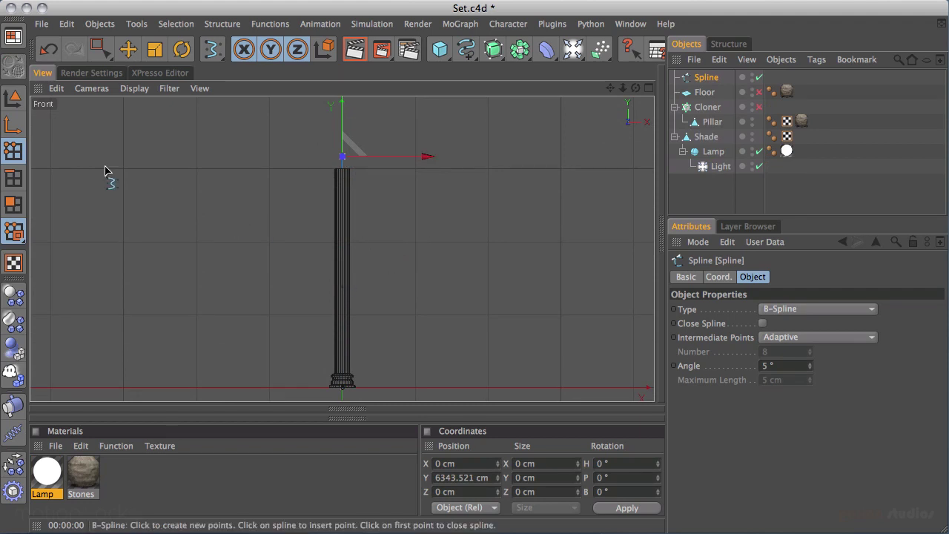
# Step: Select the spline's middle point and move it sideways along X to about 67 cm
pyautogui.click(99, 50)
pyautogui.moveTo(100, 50); pyautogui.dragTo(123, 62)
pyautogui.click(343, 286)
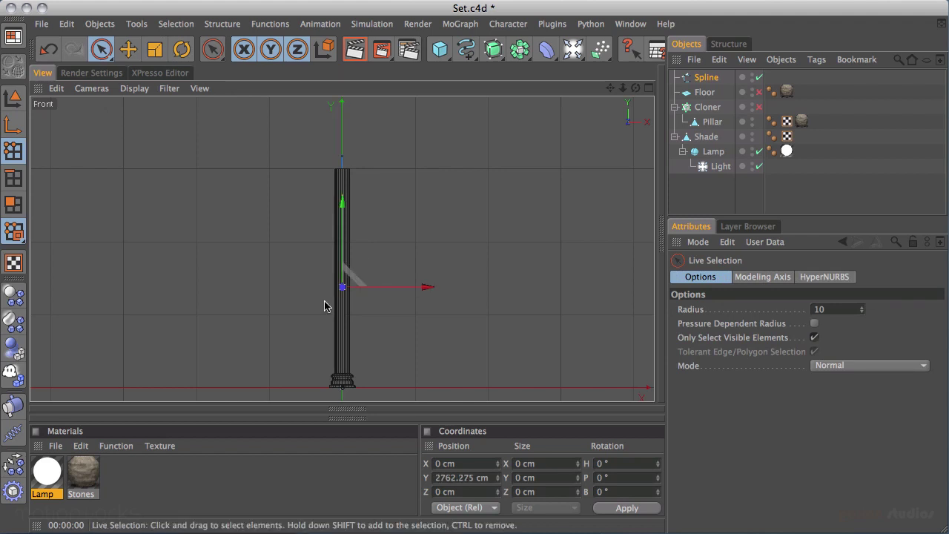
pyautogui.press('s')
pyautogui.keyDown('alt'); pyautogui.moveTo(229, 297); pyautogui.dragTo(500, 191, button='right'); pyautogui.keyUp('alt')
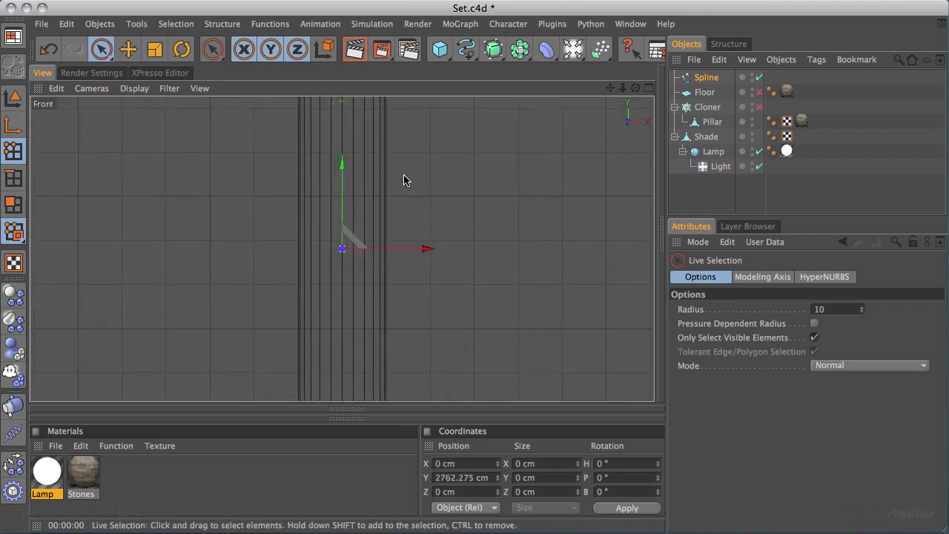
pyautogui.moveTo(414, 255); pyautogui.dragTo(434, 252)
# Step: Shift the spline's middle point along Z to about -2 cm in the right view
pyautogui.middleClick(450, 222)
pyautogui.middleClick(274, 327)
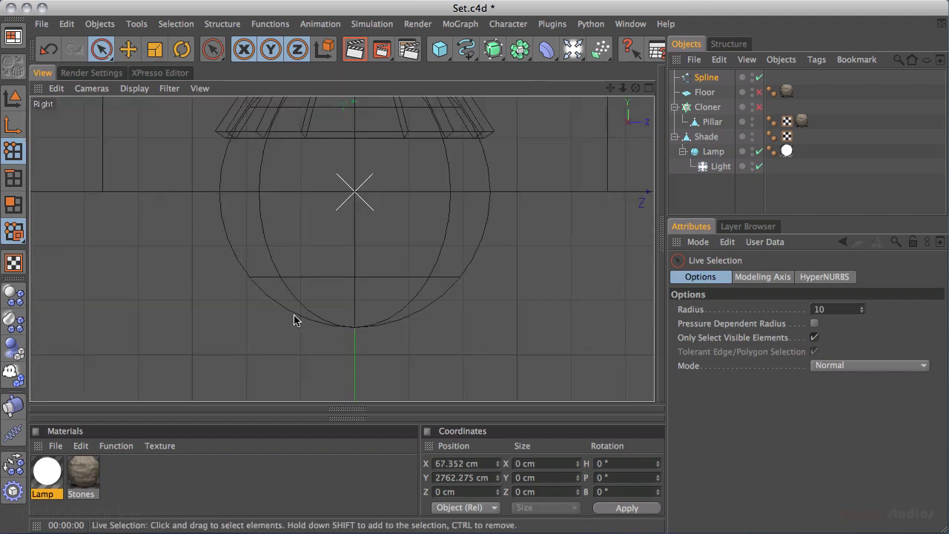
pyautogui.press('s')
pyautogui.keyDown('alt'); pyautogui.moveTo(186, 316); pyautogui.dragTo(119, 316, button='right'); pyautogui.keyUp('alt')
pyautogui.keyDown('alt'); pyautogui.moveTo(517, 170); pyautogui.dragTo(911, 144, button='right'); pyautogui.keyUp('alt')
pyautogui.keyDown('alt'); pyautogui.moveTo(188, 274); pyautogui.dragTo(852, 148, button='right'); pyautogui.keyUp('alt')
pyautogui.keyDown('alt'); pyautogui.moveTo(284, 245); pyautogui.dragTo(919, 129, button='right'); pyautogui.keyUp('alt')
pyautogui.moveTo(424, 250); pyautogui.dragTo(413, 250)
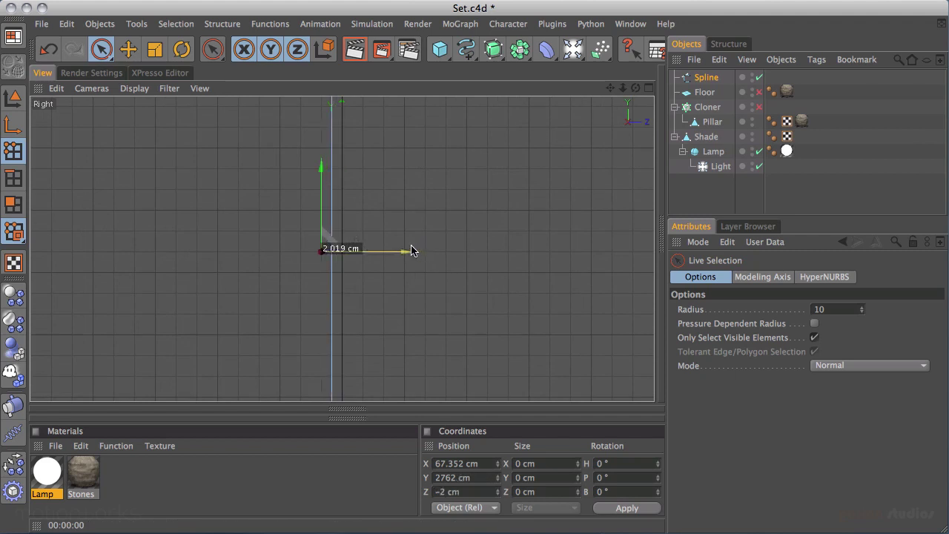
pyautogui.middleClick(436, 184)
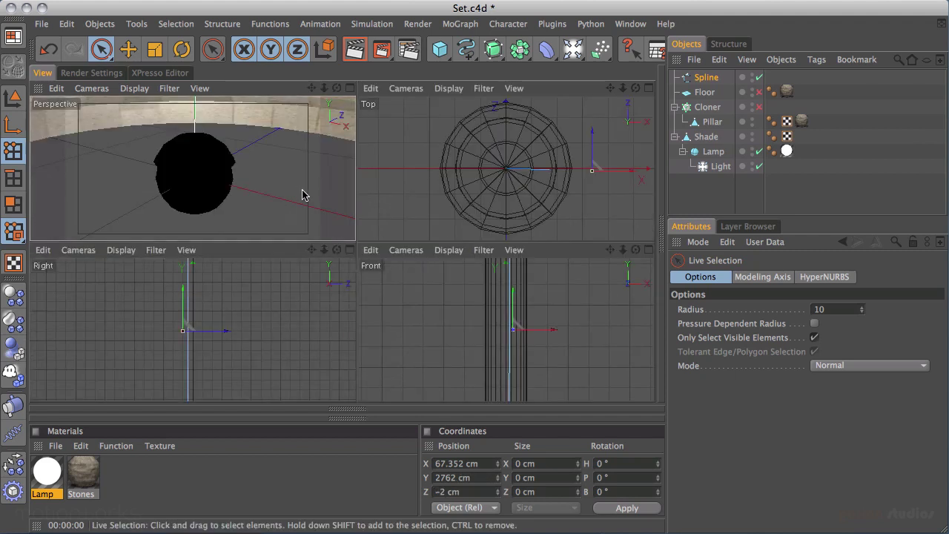
# Step: Add a Sweep NURBS with a Circle as the profile and the drawn spline as the path
pyautogui.middleClick(300, 189)
pyautogui.press('h')
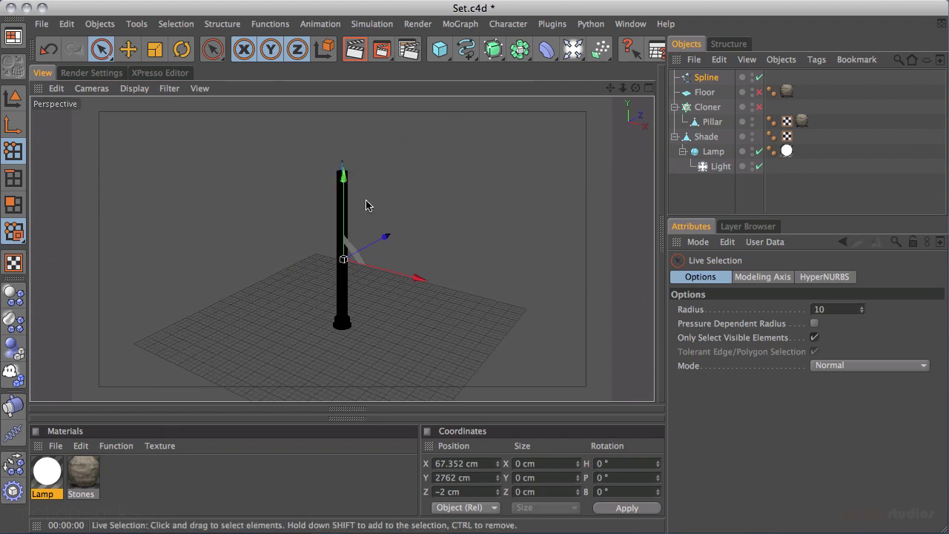
pyautogui.moveTo(497, 58); pyautogui.dragTo(541, 118)
pyautogui.moveTo(708, 92); pyautogui.dragTo(719, 79)
pyautogui.moveTo(467, 52); pyautogui.dragTo(581, 119)
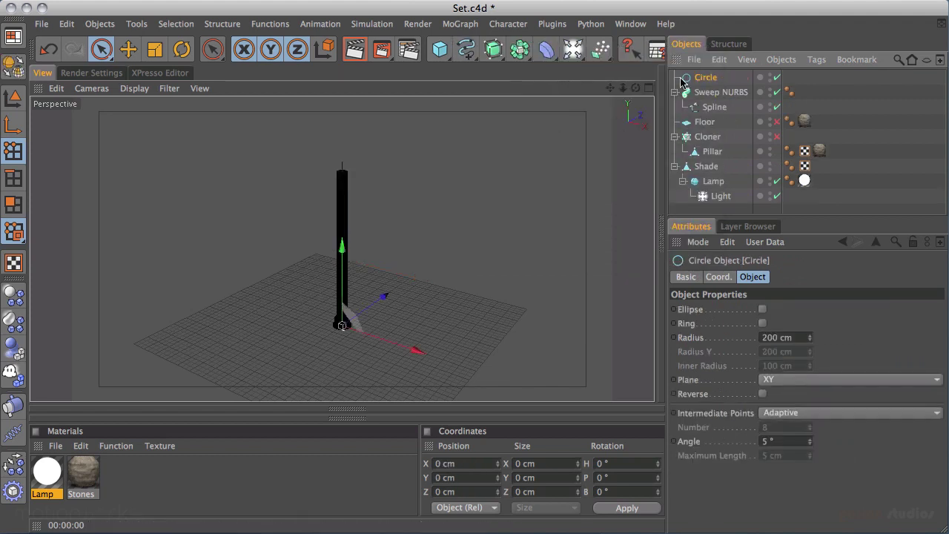
pyautogui.moveTo(705, 77); pyautogui.dragTo(717, 93)
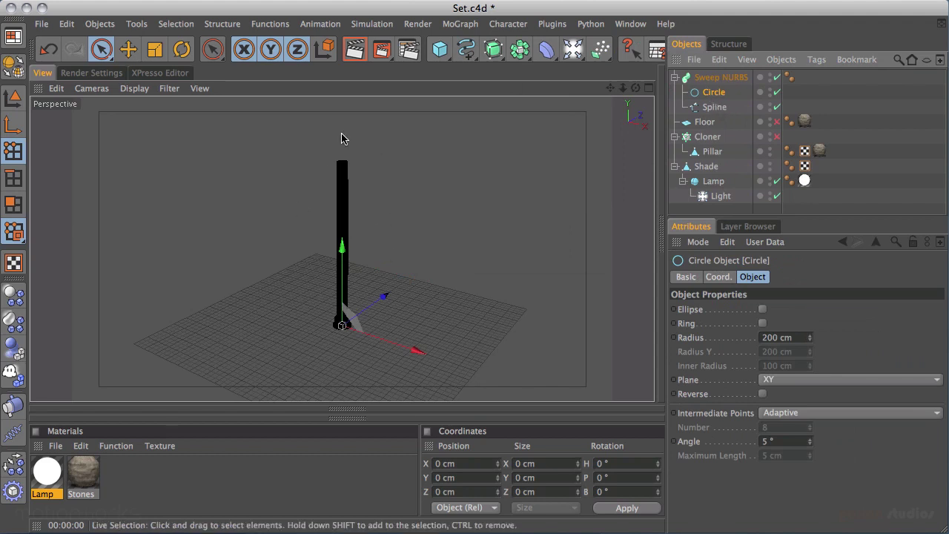
# Step: Disable the Light under the Lamp and inspect the swept tube at the pillar's base
pyautogui.click(776, 196)
pyautogui.keyDown('alt'); pyautogui.moveTo(568, 140); pyautogui.dragTo(591, 146, button='right'); pyautogui.keyUp('alt')
pyautogui.keyDown('alt'); pyautogui.moveTo(470, 188); pyautogui.dragTo(470, 140, button='middle'); pyautogui.keyUp('alt')
pyautogui.keyDown('alt'); pyautogui.moveTo(326, 265); pyautogui.dragTo(415, 269, button='right'); pyautogui.keyUp('alt')
pyautogui.keyDown('alt'); pyautogui.moveTo(415, 268); pyautogui.dragTo(389, 152, button='middle'); pyautogui.keyUp('alt')
pyautogui.keyDown('alt'); pyautogui.moveTo(252, 246); pyautogui.dragTo(403, 227, button='right'); pyautogui.keyUp('alt')
pyautogui.keyDown('alt'); pyautogui.moveTo(402, 227); pyautogui.dragTo(422, 189, button='middle'); pyautogui.keyUp('alt')
# Step: Set the Circle profile's radius to 2 cm, check the tube at the pillar's top, and raise the radius to 4 cm
pyautogui.click(714, 92)
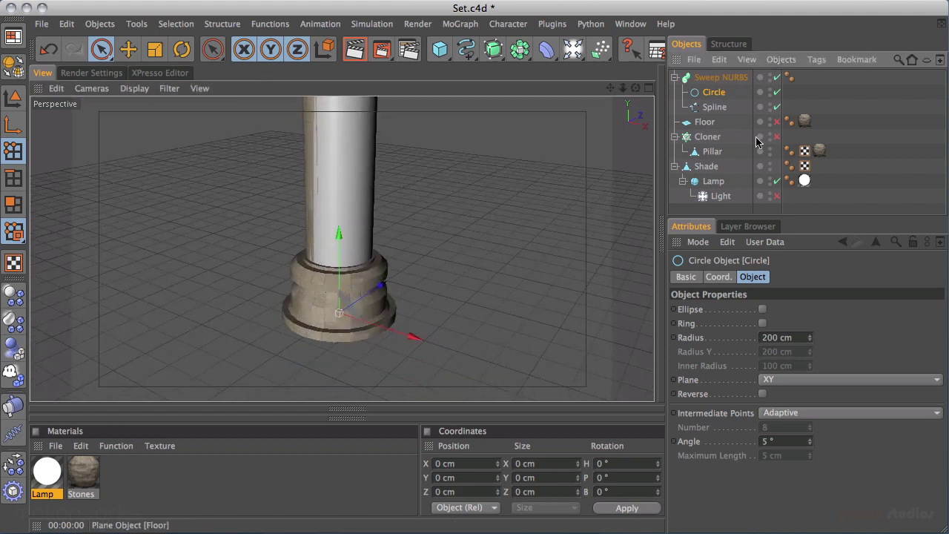
pyautogui.click(778, 337)
pyautogui.write('2')
pyautogui.press('Return')
pyautogui.keyDown('alt'); pyautogui.moveTo(491, 222); pyautogui.dragTo(495, 393, button='middle'); pyautogui.keyUp('alt')
pyautogui.keyDown('alt'); pyautogui.moveTo(407, 166); pyautogui.dragTo(346, 227); pyautogui.keyUp('alt')
pyautogui.moveTo(811, 333); pyautogui.dragTo(809, 343)
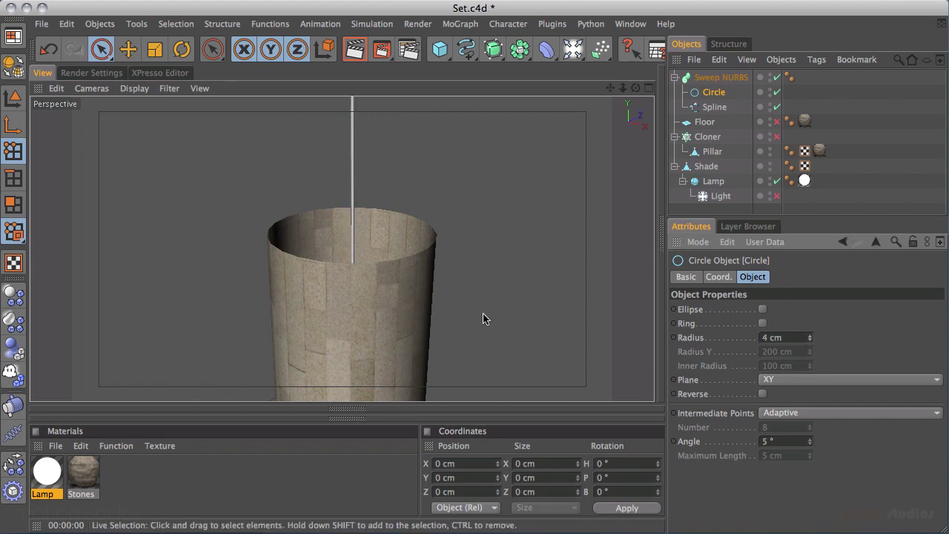
# Step: Create a new material with a near-black colour (RGB 24, 24, 24) and a specular height of 47%
pyautogui.doubleClick(122, 483)
pyautogui.doubleClick(49, 480)
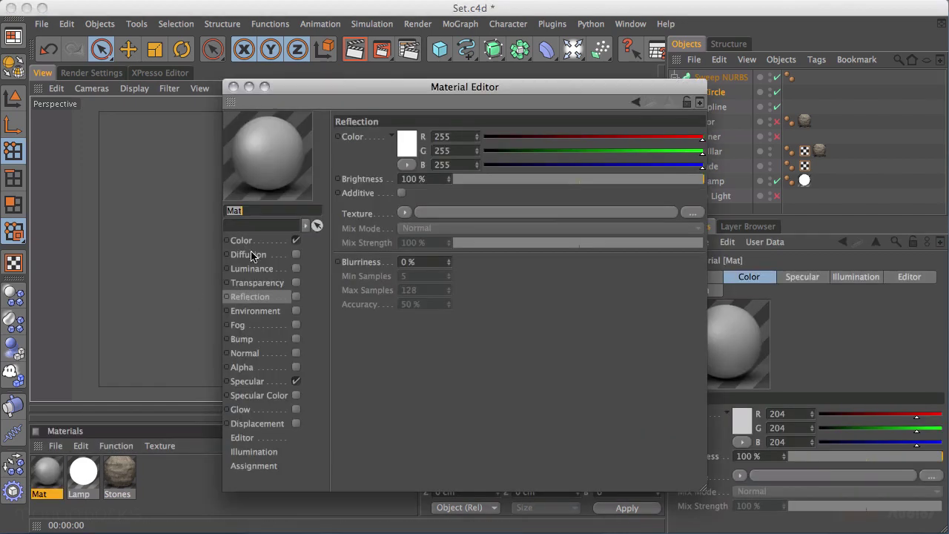
pyautogui.click(247, 244)
pyautogui.click(407, 144)
pyautogui.moveTo(356, 159); pyautogui.dragTo(327, 168)
pyautogui.click(433, 206)
pyautogui.click(247, 381)
pyautogui.moveTo(489, 211); pyautogui.dragTo(569, 211)
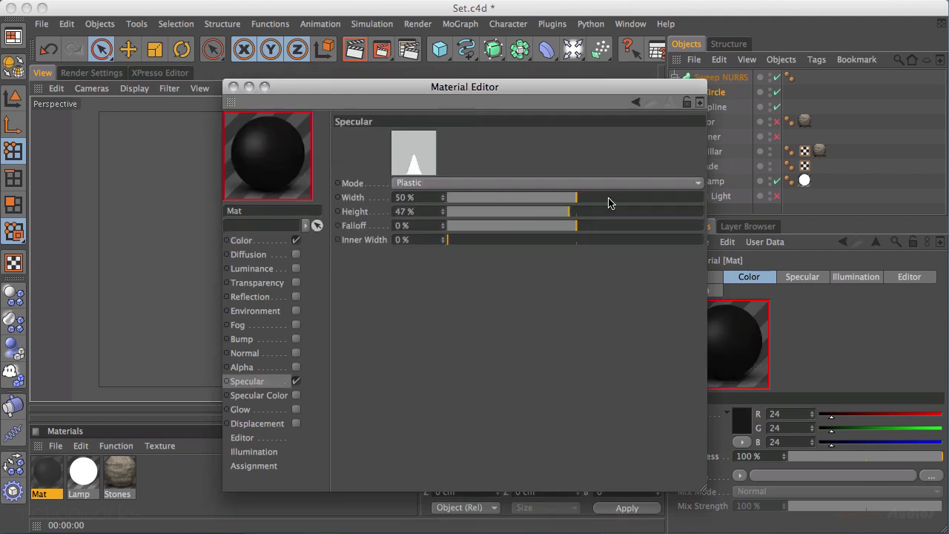
# Step: Choose the Phong illumination model for the black material and name it Shade&cable
pyautogui.click(259, 452)
pyautogui.click(464, 350)
pyautogui.click(465, 364)
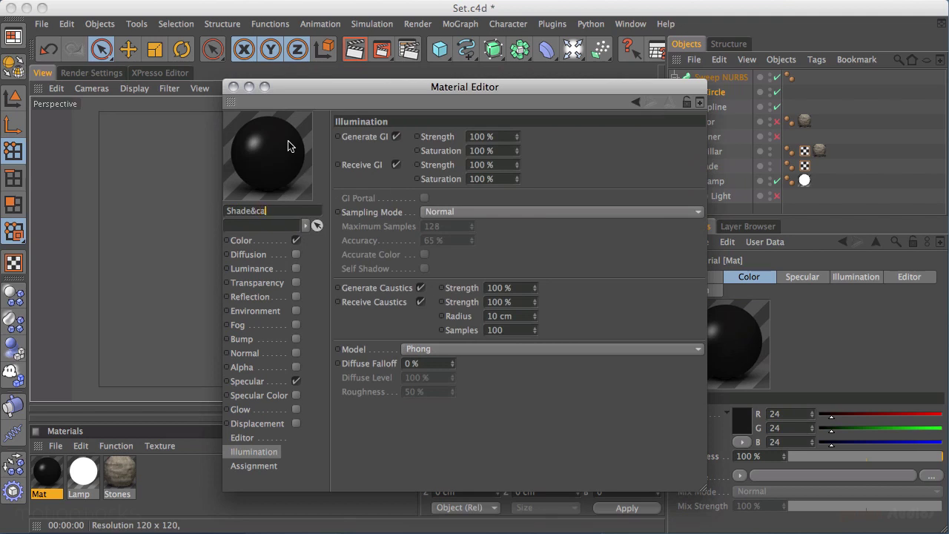
pyautogui.click(290, 146)
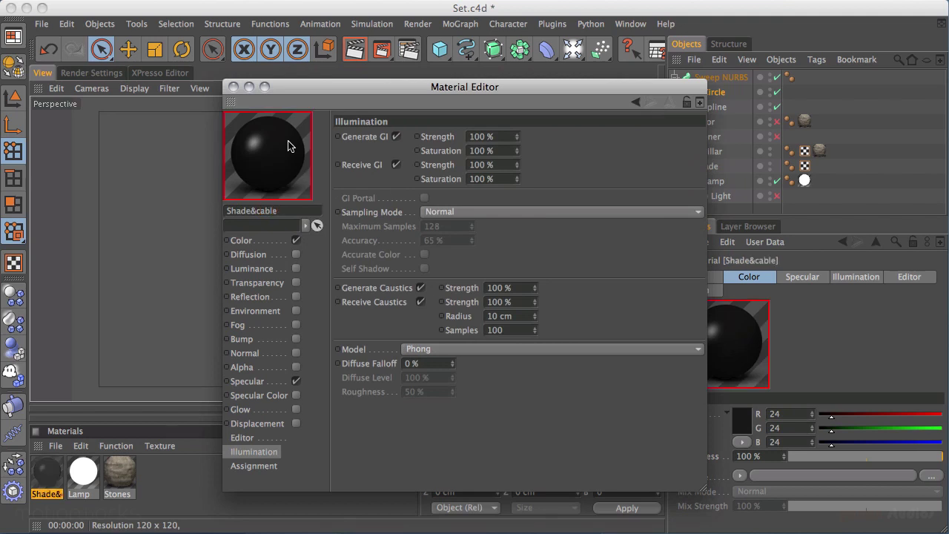
pyautogui.click(235, 86)
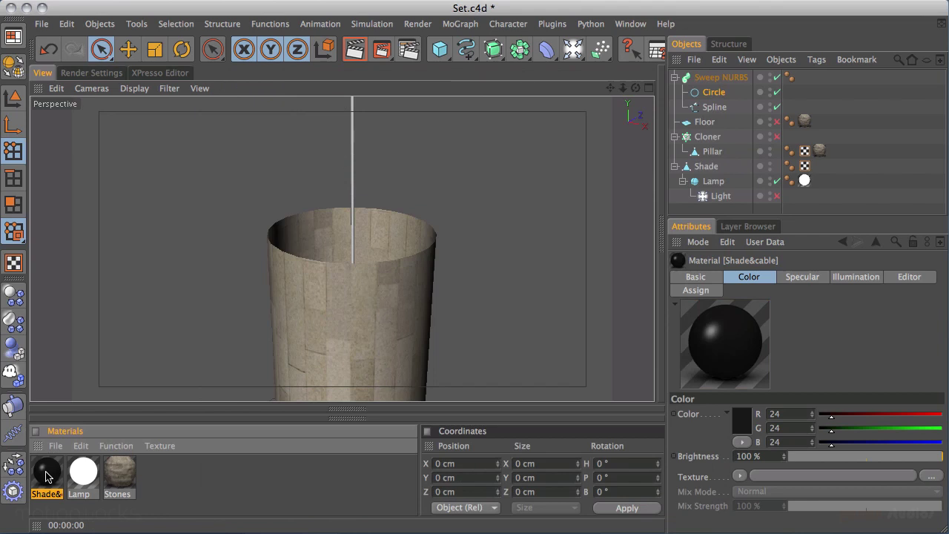
# Step: Rename the Sweep NURBS as cable and place it below the Shade group in the object hierarchy
pyautogui.click(675, 77)
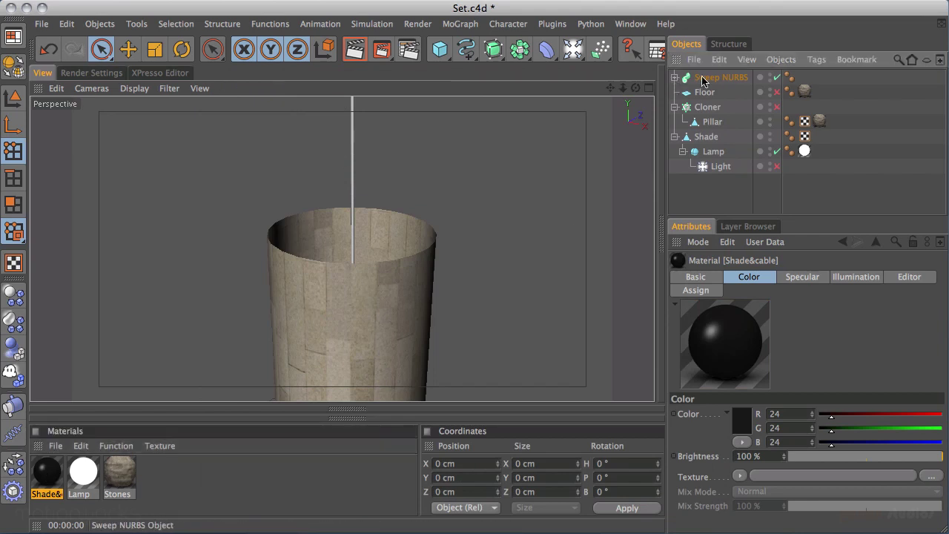
pyautogui.doubleClick(715, 78)
pyautogui.write('cable')
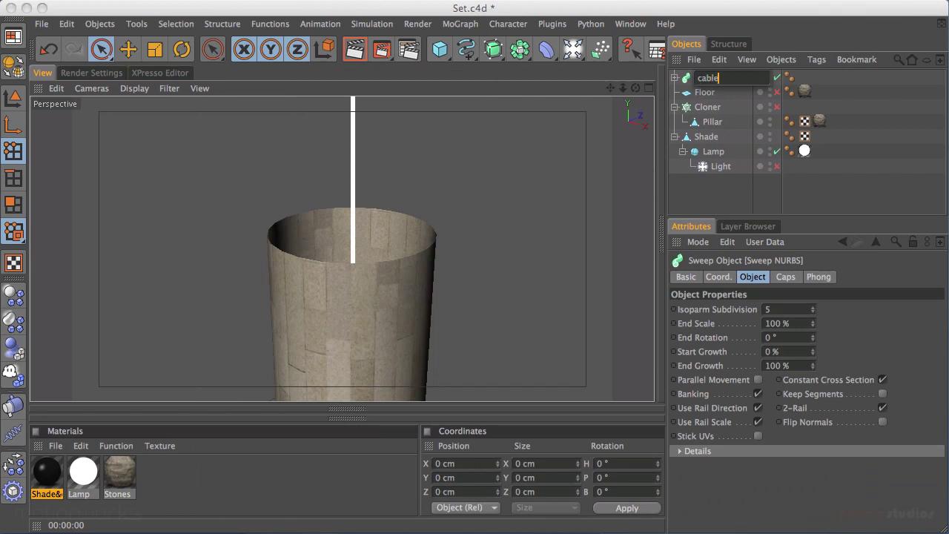
pyautogui.press('Return')
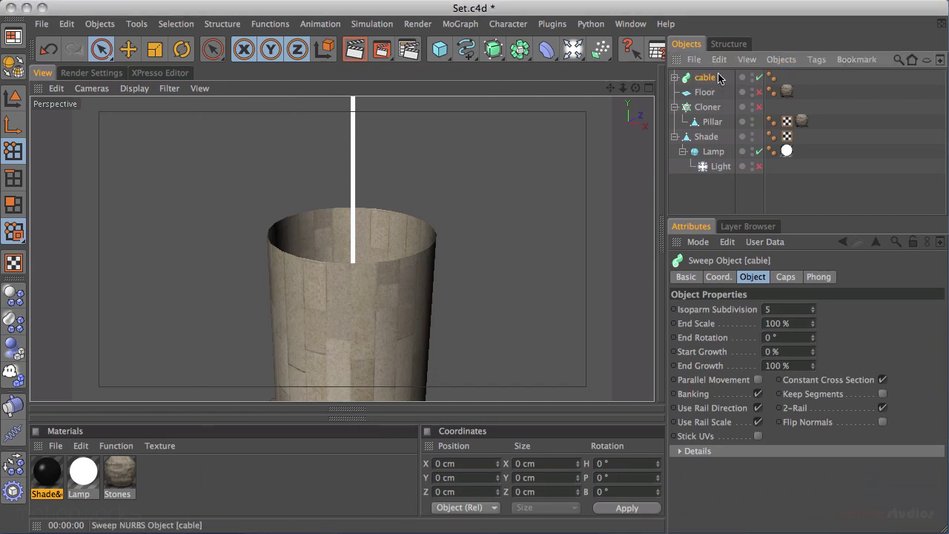
pyautogui.moveTo(706, 141)
pyautogui.mouseDown()
pyautogui.moveTo(733, 141)
pyautogui.moveTo(719, 88)
pyautogui.moveTo(707, 136)
pyautogui.mouseUp()
pyautogui.moveTo(707, 77); pyautogui.dragTo(721, 176)
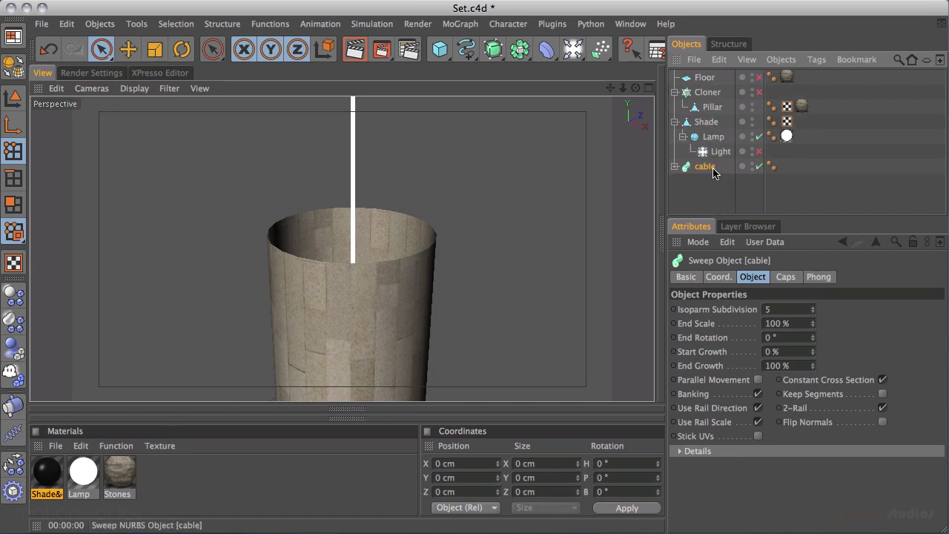
# Step: Apply the Shade&cable material to the cable and copy its texture tag to the Shade
pyautogui.click(675, 121)
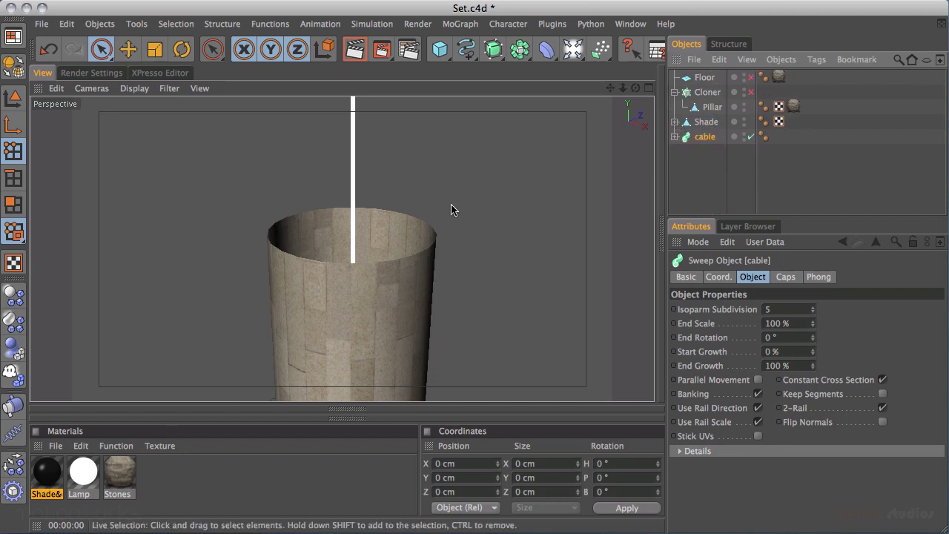
pyautogui.moveTo(48, 474); pyautogui.dragTo(712, 138)
pyautogui.click(675, 123)
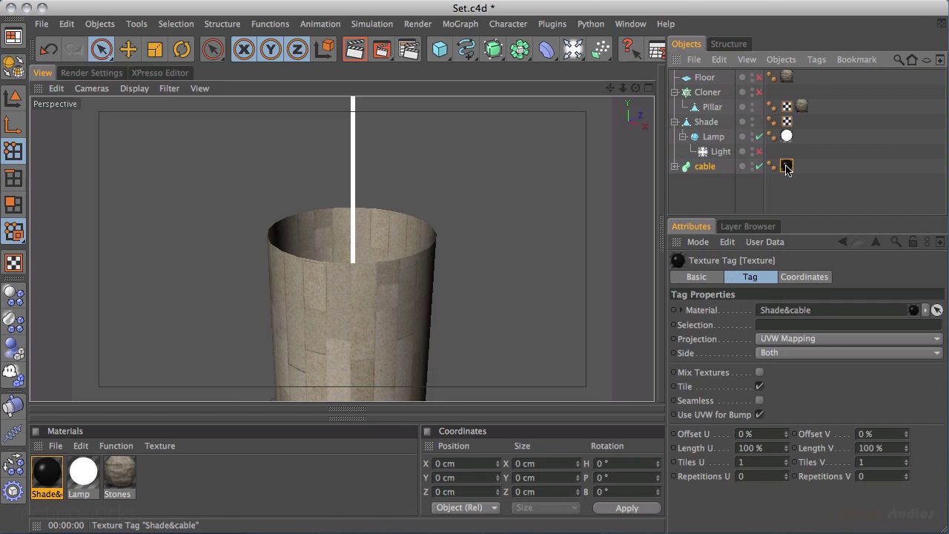
pyautogui.keyDown('ctrl'); pyautogui.moveTo(786, 167); pyautogui.dragTo(800, 122); pyautogui.keyUp('ctrl')
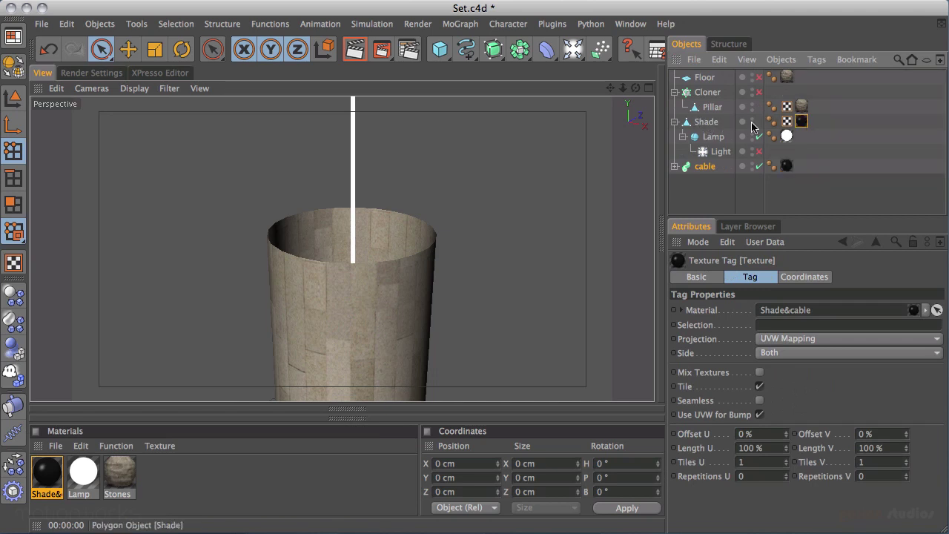
# Step: Group the Shade, Lamp, Light and cable objects under one null and name it Hanging_lamp
pyautogui.moveTo(709, 187); pyautogui.dragTo(693, 116)
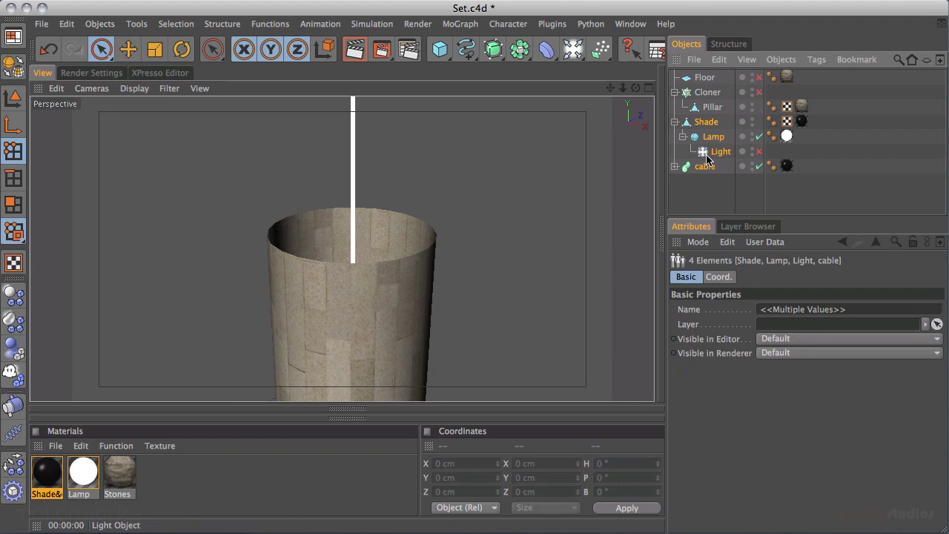
pyautogui.hotkey('alt', 'g')
pyautogui.doubleClick(704, 122)
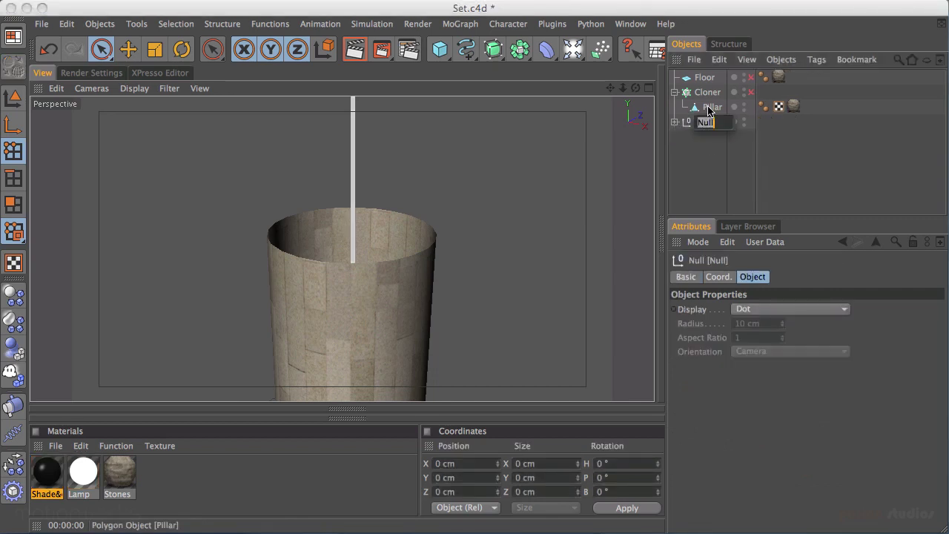
pyautogui.write('H')
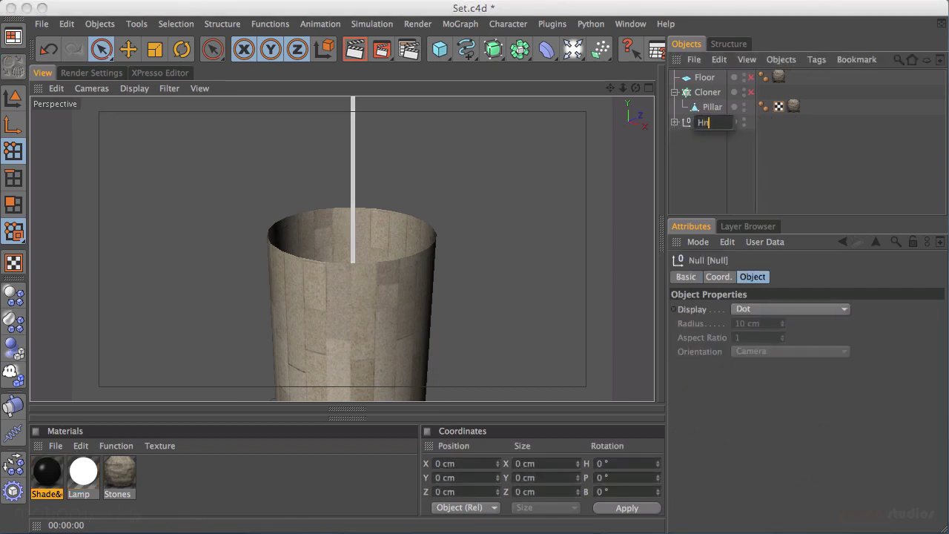
pyautogui.write('nging_lam')
pyautogui.write('p')
pyautogui.press('Return')
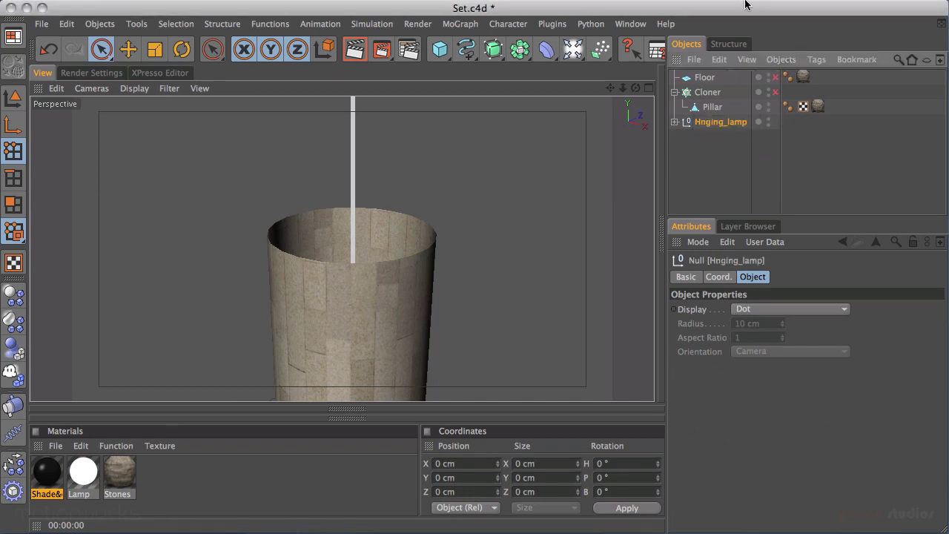
pyautogui.doubleClick(710, 124)
pyautogui.click(703, 123)
pyautogui.write('a')
pyautogui.click(878, 140)
# Step: Enable the Light inside the Hanging_lamp group, leaving the group collapsed
pyautogui.click(675, 122)
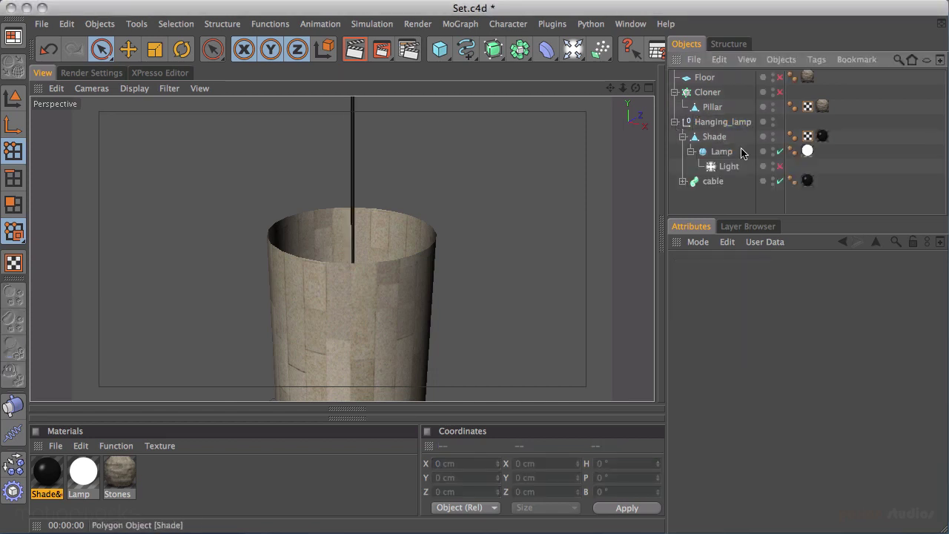
pyautogui.click(779, 166)
pyautogui.click(675, 121)
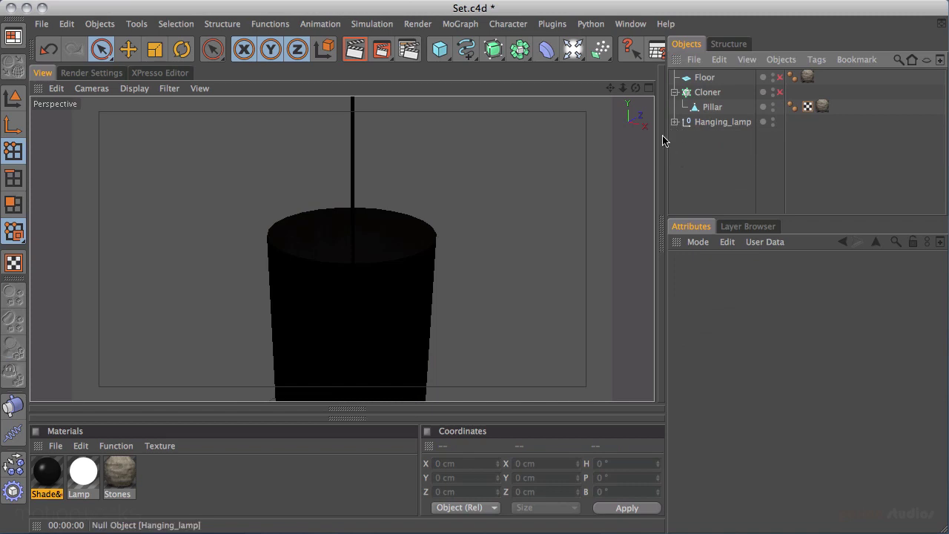
# Step: Enable the Floor and the pillar Cloner so the whole set shows around the hanging lamp in the perspective view
pyautogui.middleClick(419, 236)
pyautogui.middleClick(404, 247)
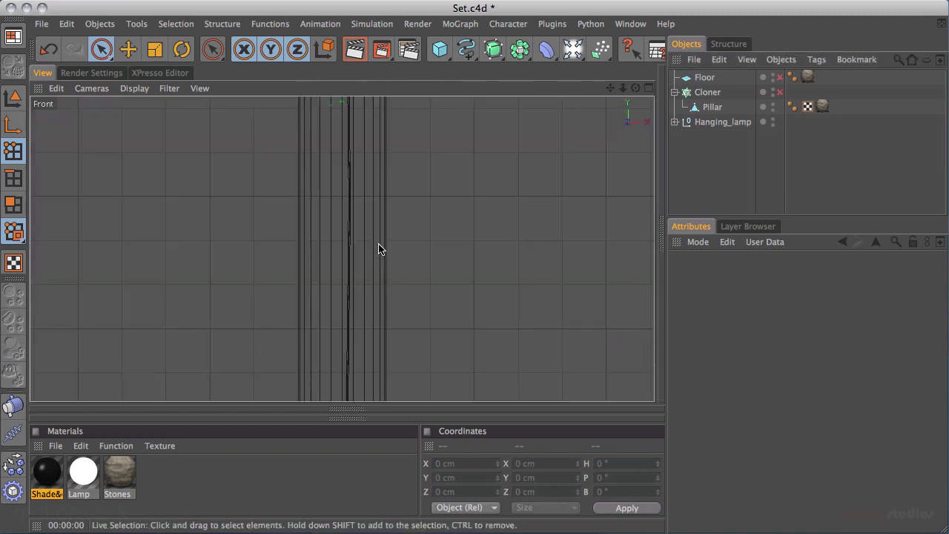
pyautogui.middleClick(309, 233)
pyautogui.middleClick(254, 203)
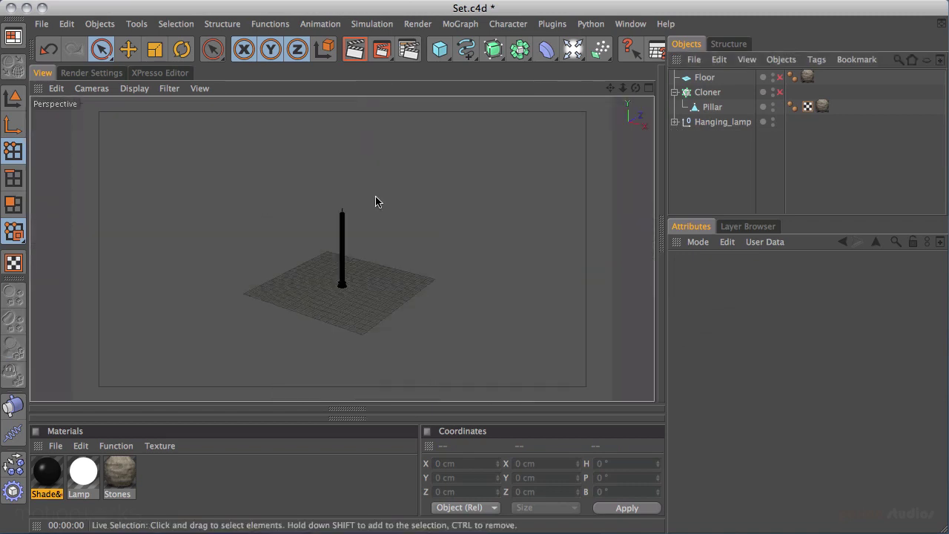
pyautogui.keyDown('alt'); pyautogui.moveTo(371, 266); pyautogui.dragTo(455, 199); pyautogui.keyUp('alt')
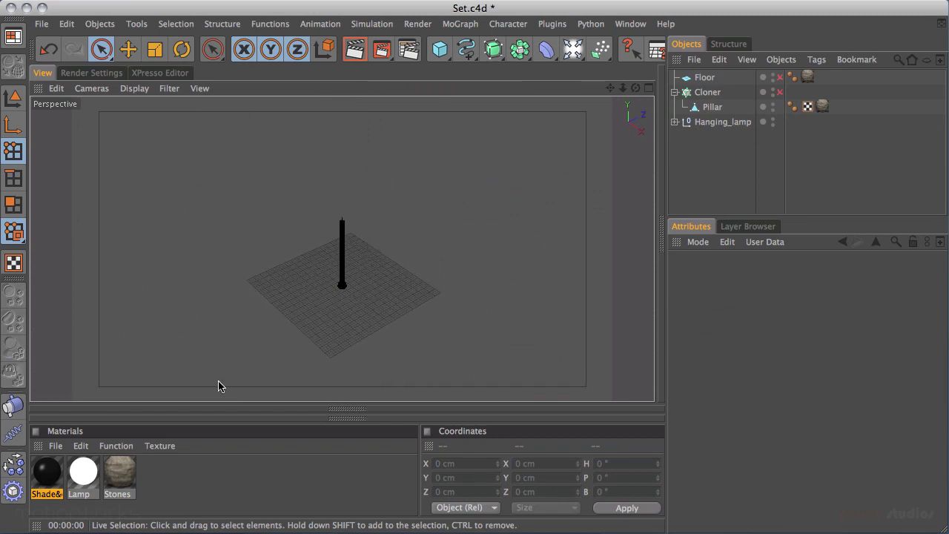
pyautogui.click(780, 77)
pyautogui.click(779, 92)
pyautogui.moveTo(396, 210)
pyautogui.keyDown('alt'); pyautogui.mouseDown()
pyautogui.moveTo(333, 180)
pyautogui.moveTo(425, 250)
pyautogui.moveTo(358, 360)
pyautogui.moveTo(326, 246)
pyautogui.moveTo(361, 192)
pyautogui.mouseUp(); pyautogui.keyUp('alt')
pyautogui.keyDown('alt'); pyautogui.moveTo(256, 247); pyautogui.dragTo(411, 214); pyautogui.keyUp('alt')
pyautogui.keyDown('alt'); pyautogui.moveTo(296, 245); pyautogui.dragTo(404, 174); pyautogui.keyUp('alt')
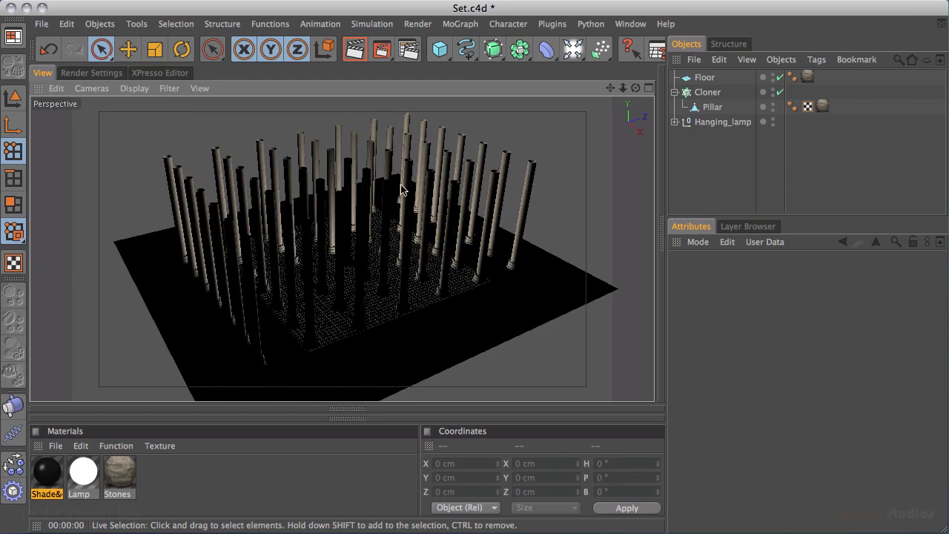
# Step: Frame the whole scene in the top view and set its display mode to Gouraud Shading
pyautogui.middleClick(387, 224)
pyautogui.middleClick(466, 290)
pyautogui.middleClick(446, 291)
pyautogui.middleClick(478, 193)
pyautogui.press('h')
pyautogui.keyDown('alt'); pyautogui.moveTo(262, 256); pyautogui.dragTo(604, 122, button='right'); pyautogui.keyUp('alt')
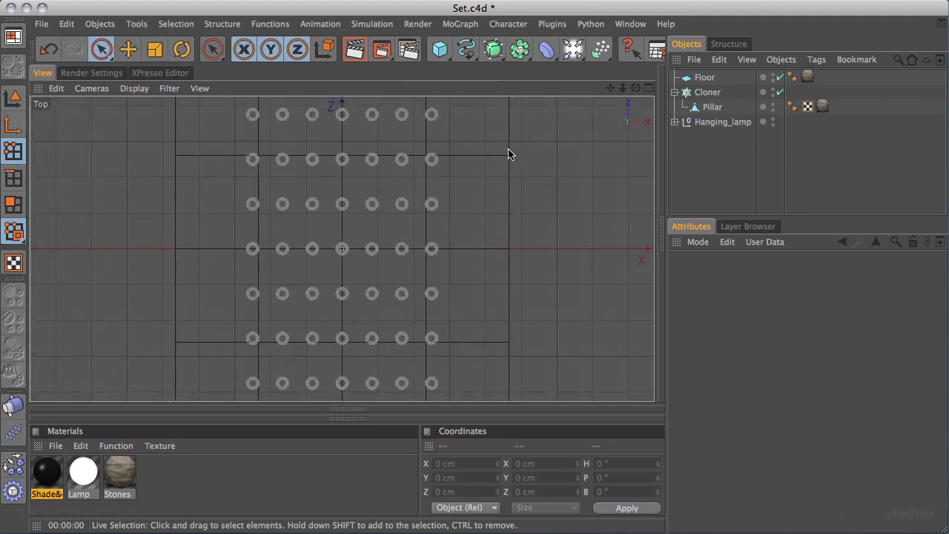
pyautogui.click(135, 88)
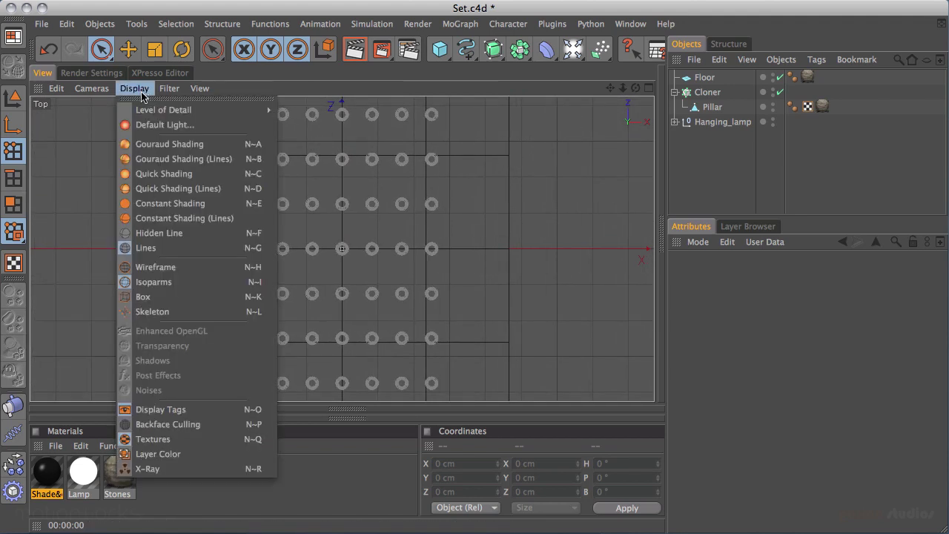
pyautogui.click(157, 175)
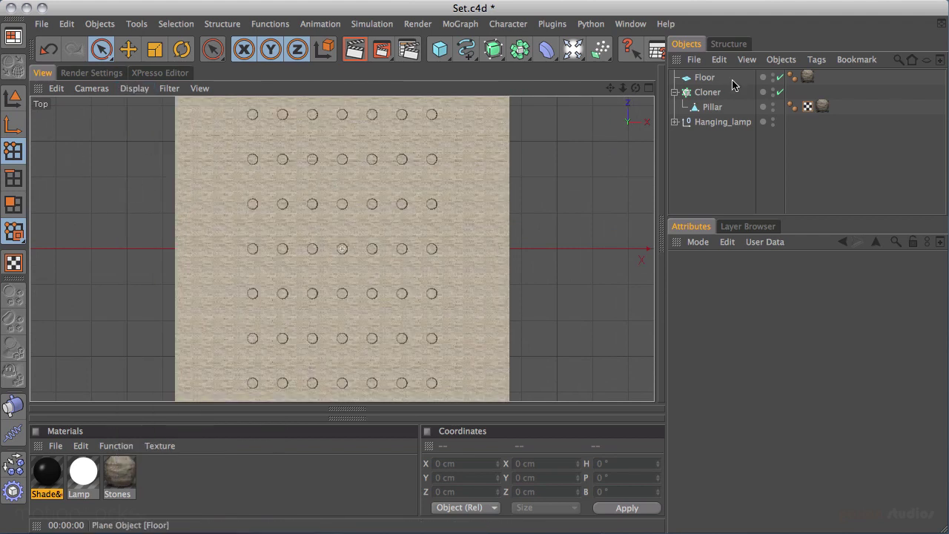
pyautogui.click(135, 88)
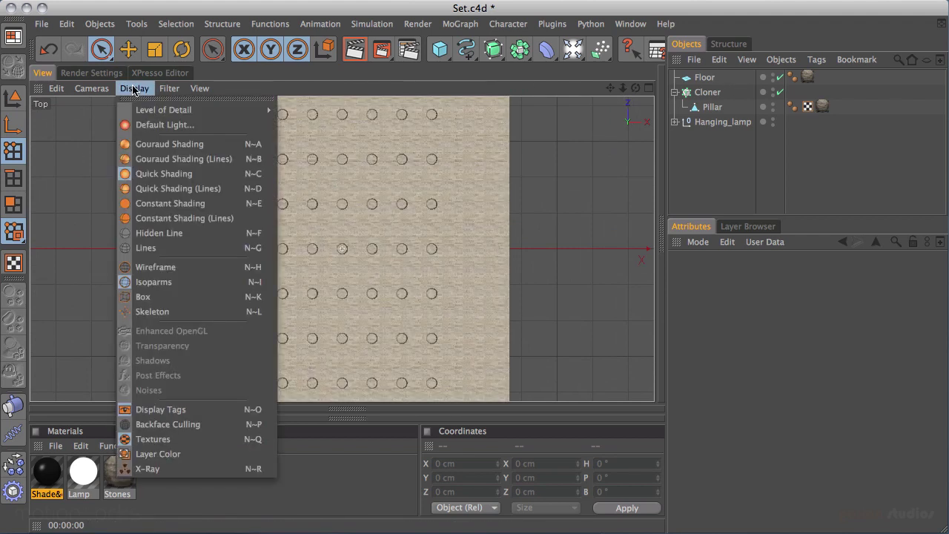
pyautogui.click(156, 147)
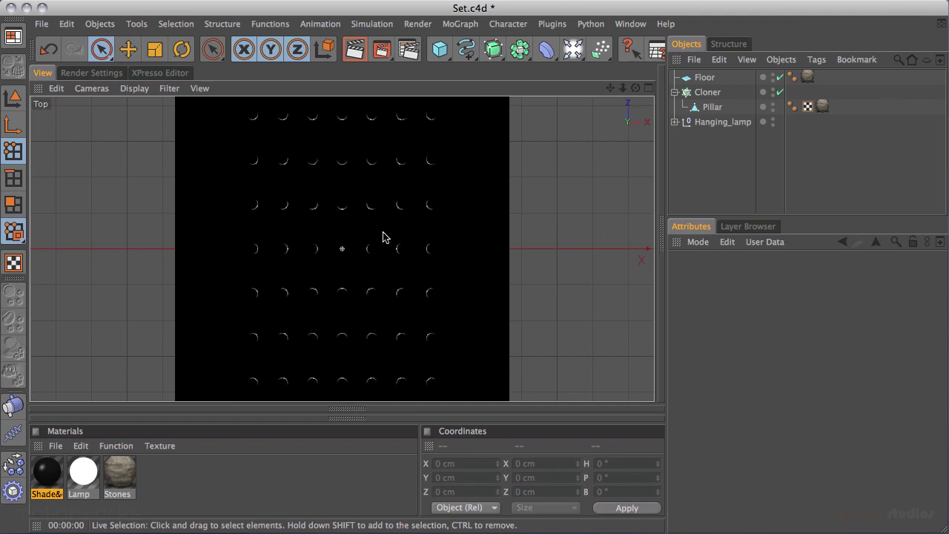
# Step: Set the hanging lamp's Light to cast Shadow Maps (Soft) shadows
pyautogui.middleClick(375, 210)
pyautogui.middleClick(273, 180)
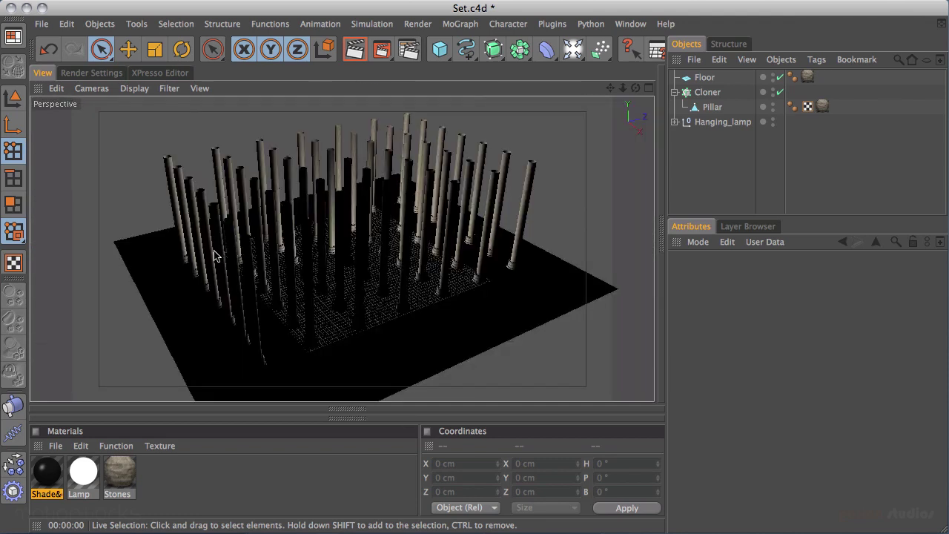
pyautogui.keyDown('alt'); pyautogui.moveTo(448, 141); pyautogui.dragTo(827, 3, button='right'); pyautogui.keyUp('alt')
pyautogui.keyDown('alt'); pyautogui.moveTo(540, 142); pyautogui.dragTo(428, 254); pyautogui.keyUp('alt')
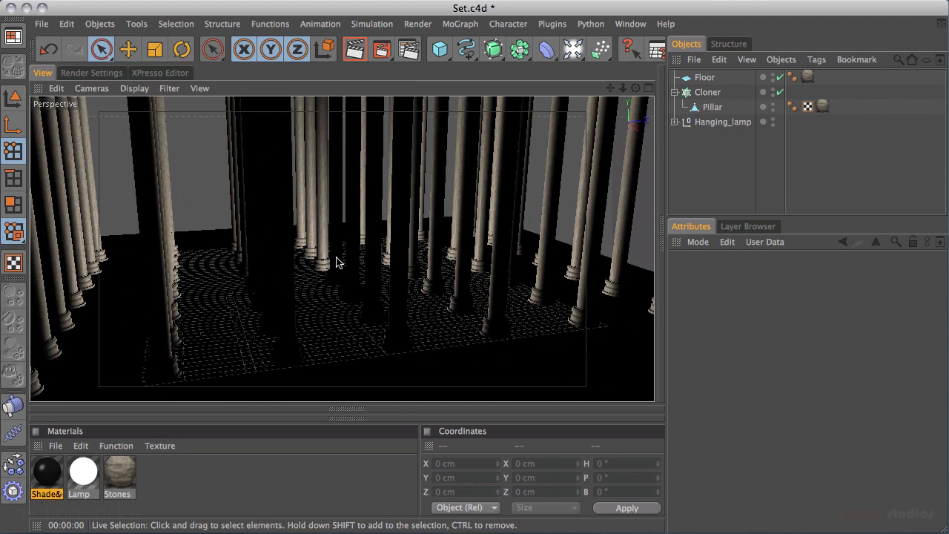
pyautogui.click(674, 122)
pyautogui.click(729, 166)
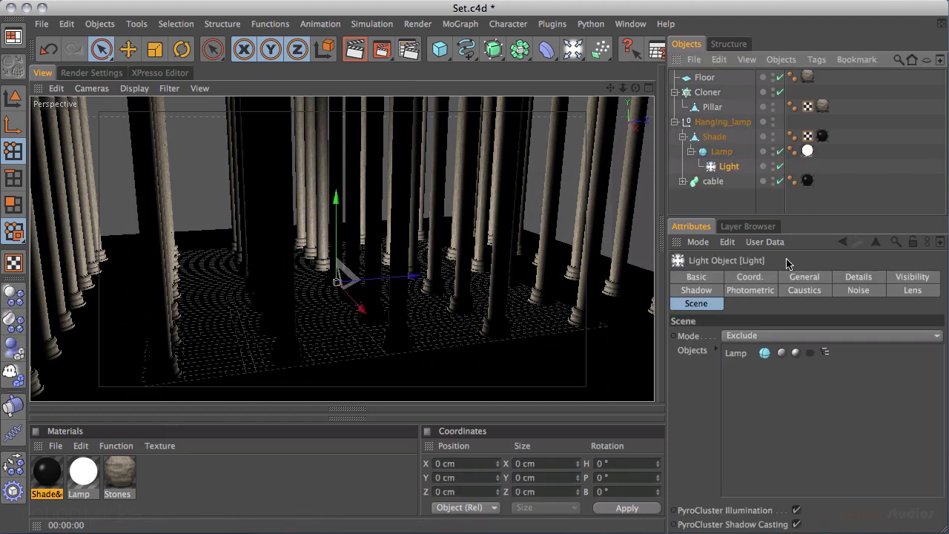
pyautogui.click(815, 279)
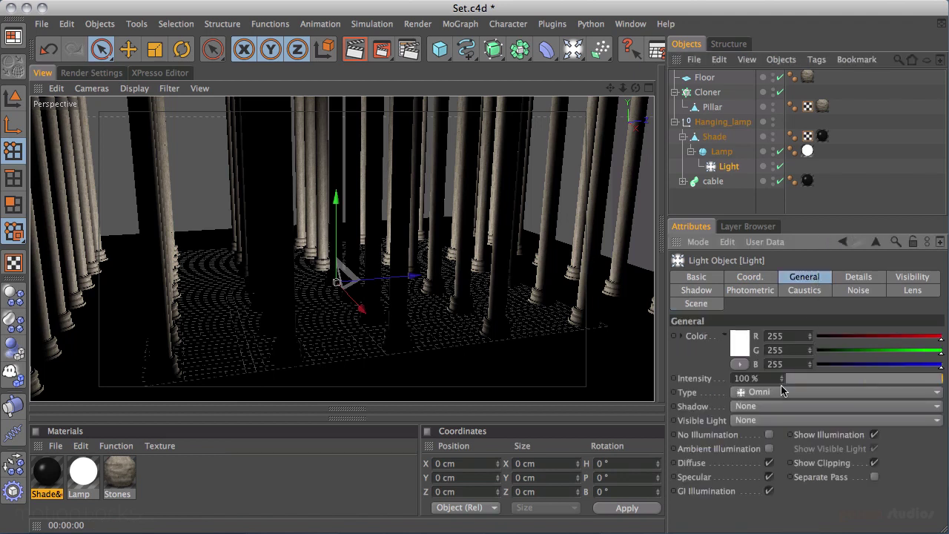
pyautogui.click(746, 408)
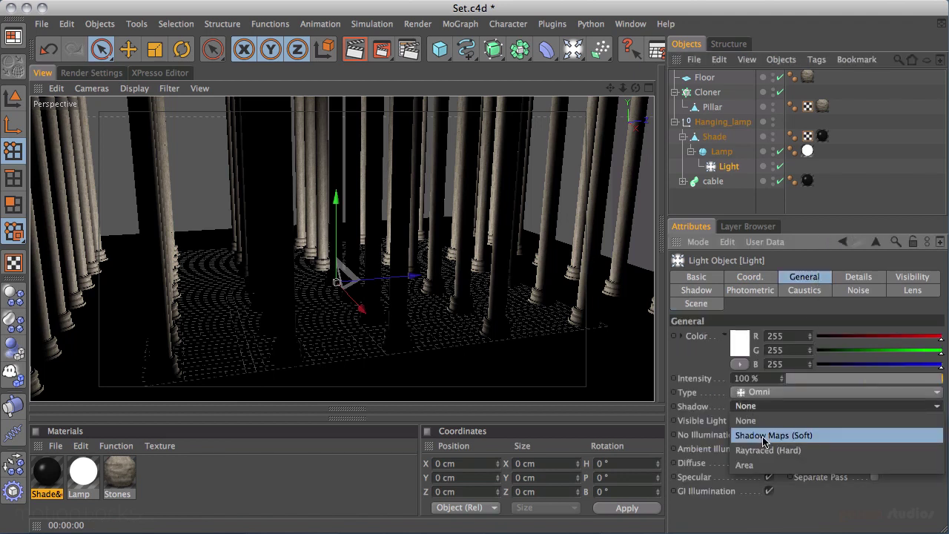
pyautogui.click(766, 436)
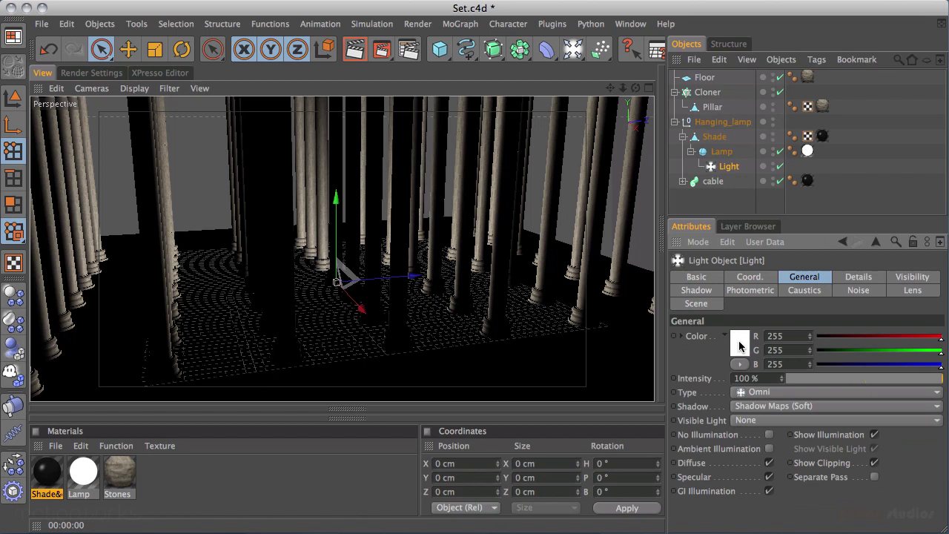
# Step: Give the Light a pale warm colour of RGB 241, 225, 210
pyautogui.click(739, 345)
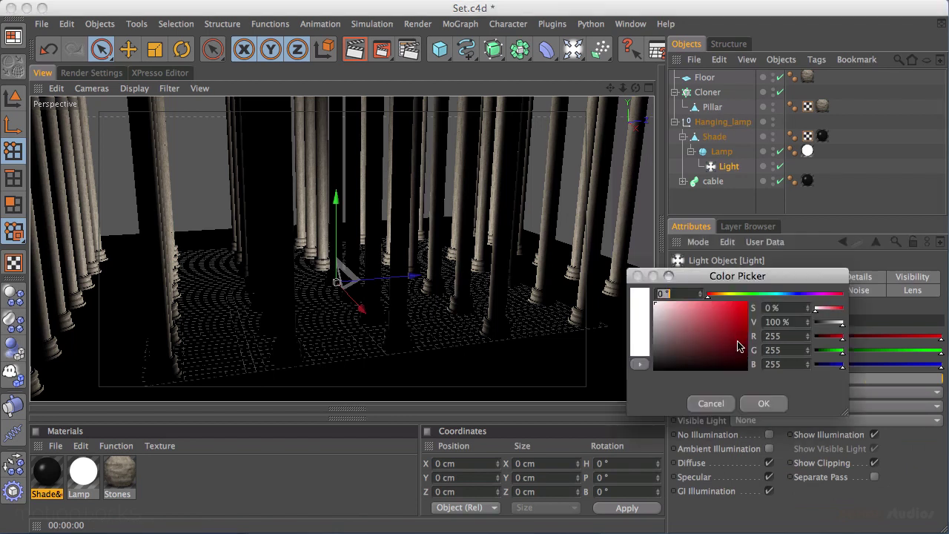
pyautogui.click(717, 296)
pyautogui.moveTo(668, 304); pyautogui.dragTo(664, 309)
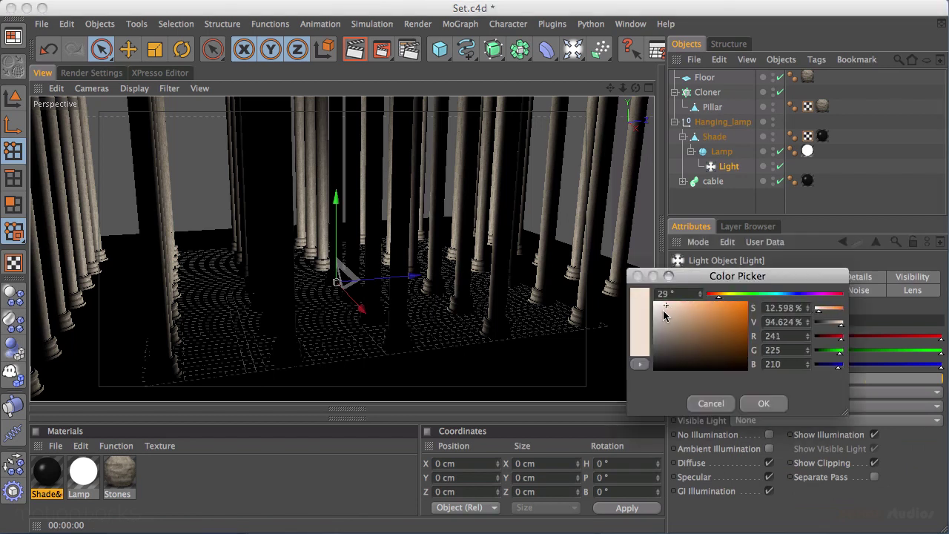
pyautogui.click(766, 403)
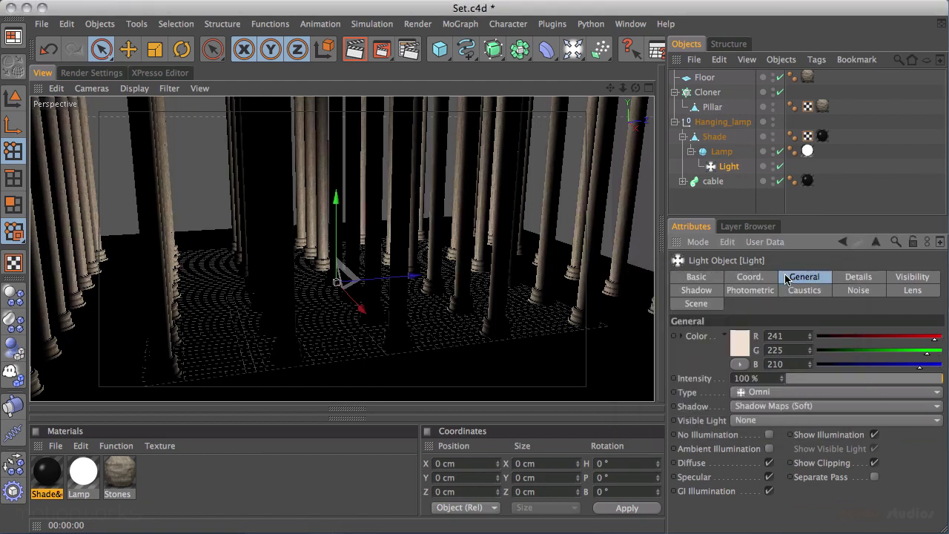
# Step: Set the Light's falloff to Inverse Square (Physically Accurate)
pyautogui.click(859, 277)
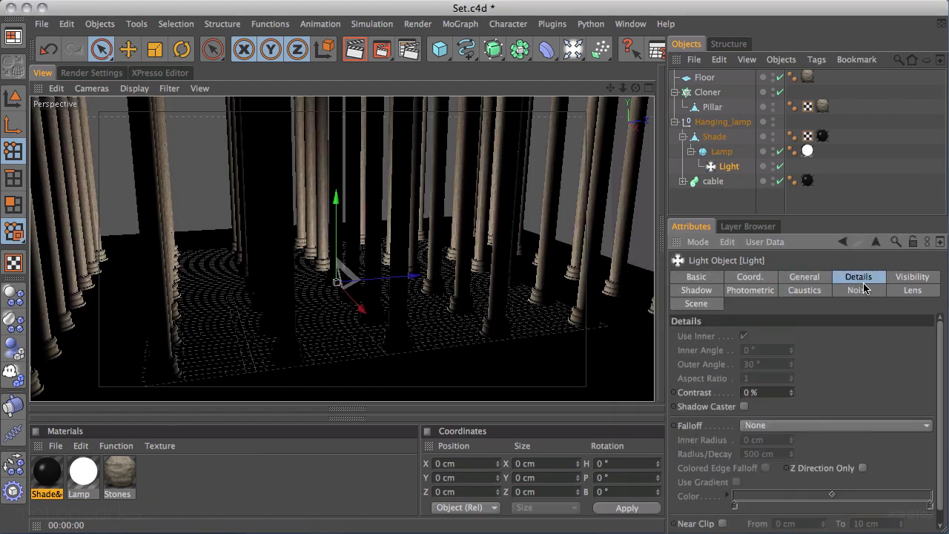
pyautogui.click(768, 427)
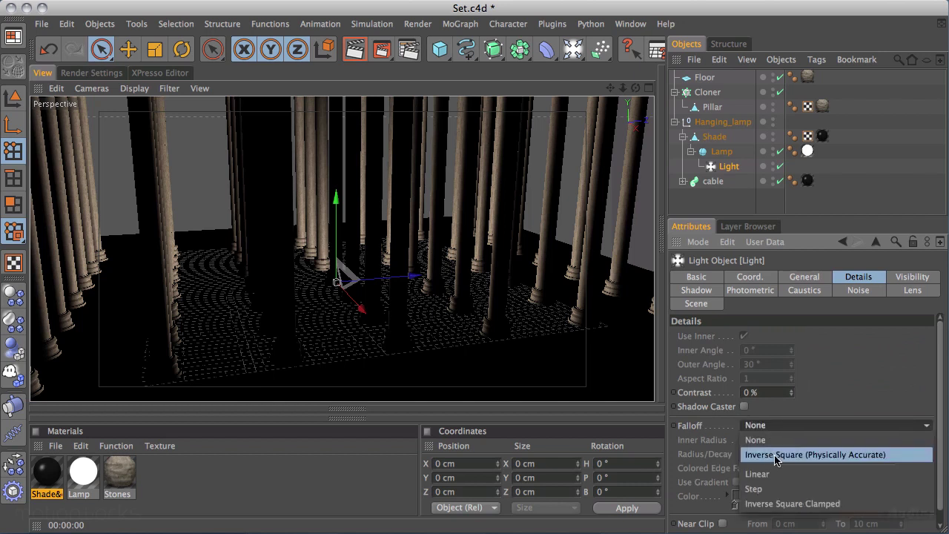
pyautogui.click(779, 455)
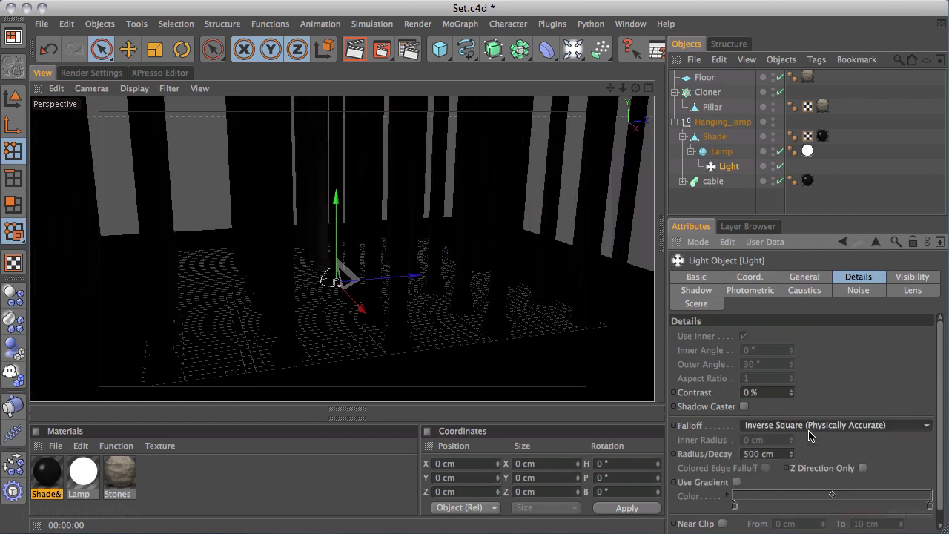
# Step: Set the Radius/Decay of the Light's falloff to 1200 cm
pyautogui.moveTo(792, 455); pyautogui.dragTo(795, 429)
pyautogui.moveTo(809, 213); pyautogui.dragTo(800, 3)
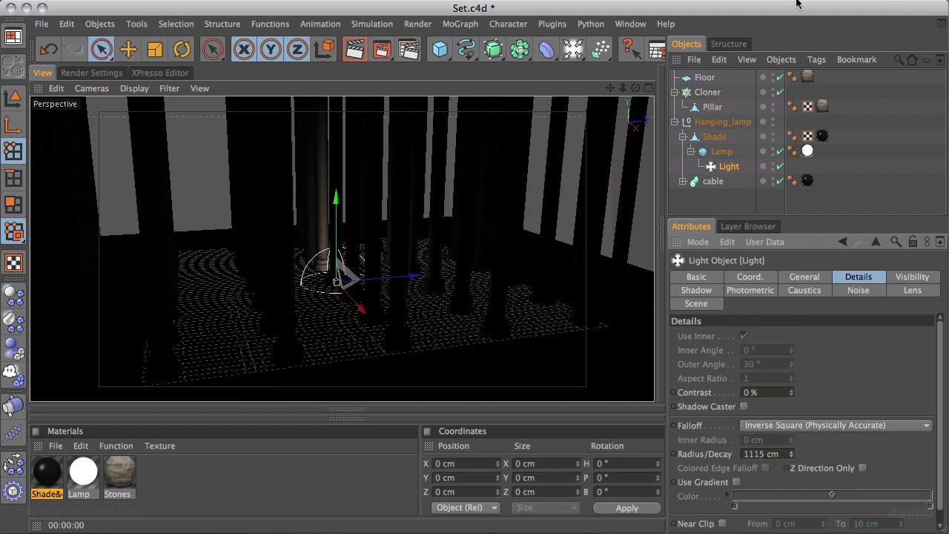
pyautogui.keyDown('alt'); pyautogui.moveTo(361, 261); pyautogui.dragTo(462, 267); pyautogui.keyUp('alt')
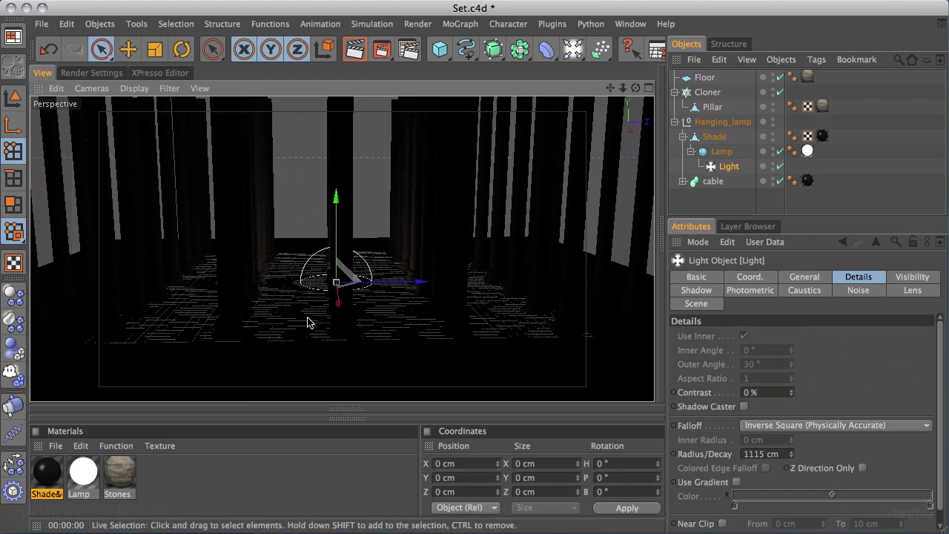
pyautogui.keyDown('alt'); pyautogui.moveTo(307, 321); pyautogui.dragTo(265, 260); pyautogui.keyUp('alt')
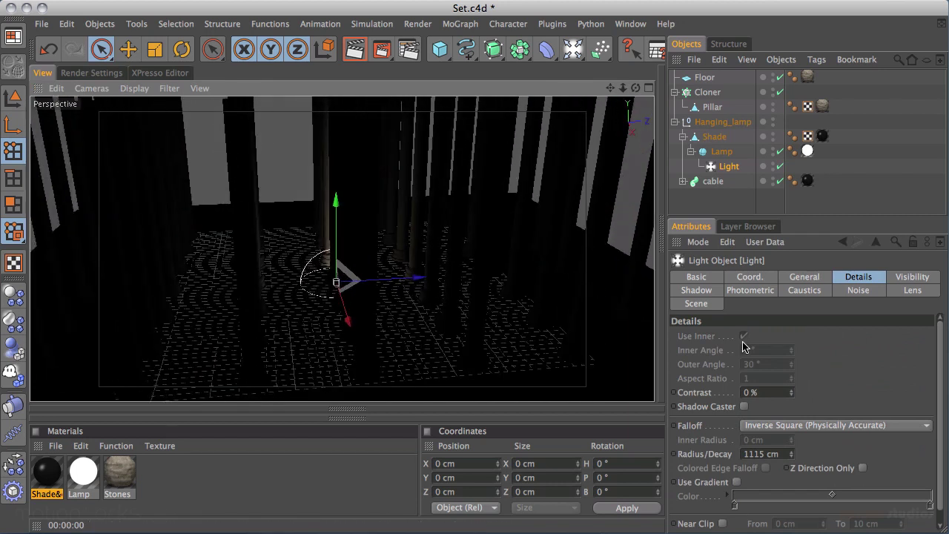
pyautogui.click(792, 456)
pyautogui.moveTo(792, 457); pyautogui.dragTo(794, 338)
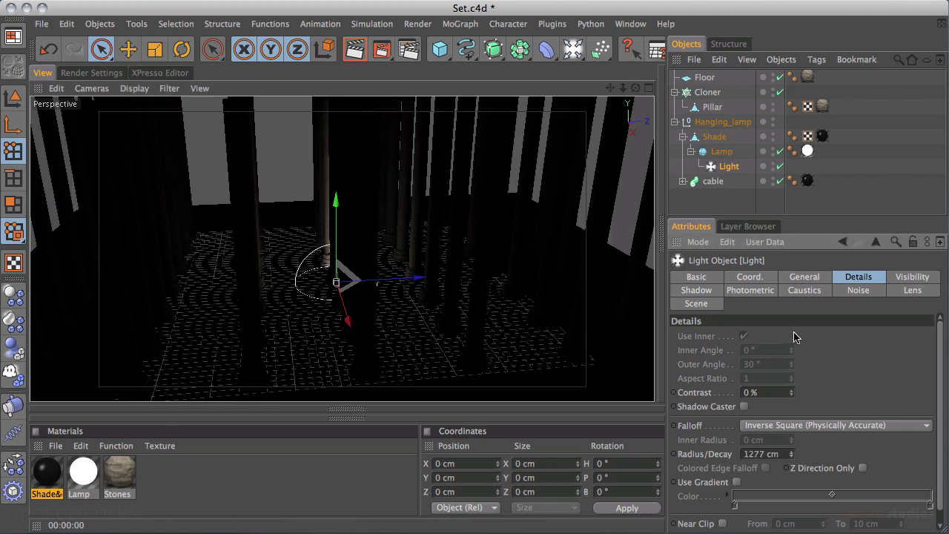
pyautogui.doubleClick(784, 454)
pyautogui.write('1200')
pyautogui.press('Return')
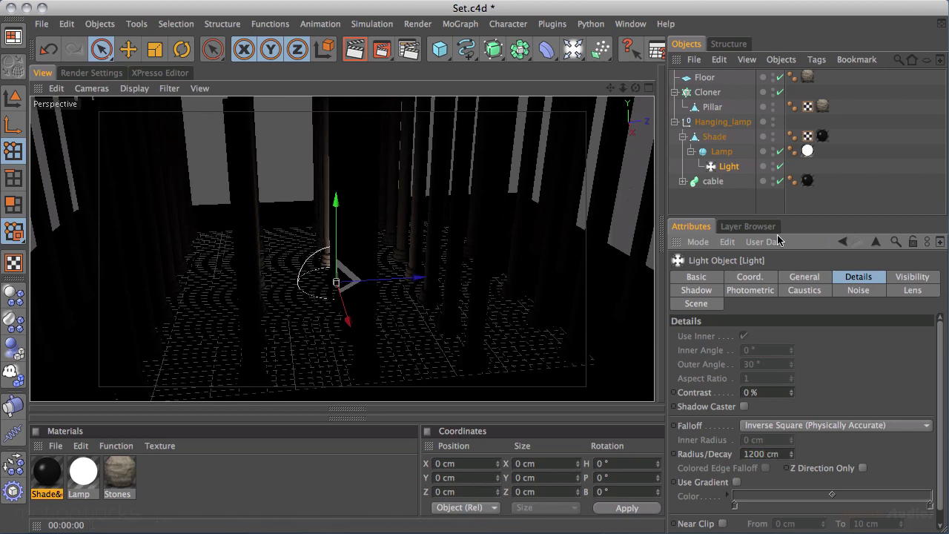
# Step: Collapse the Hanging_lamp group and examine the light's falloff radius relative to the surrounding pillars from the top view
pyautogui.click(807, 278)
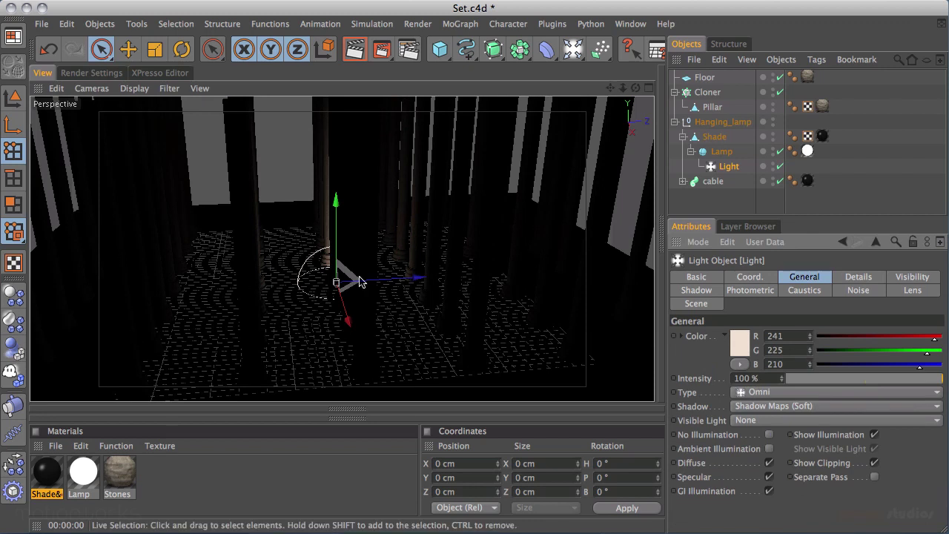
pyautogui.click(675, 122)
pyautogui.middleClick(442, 252)
pyautogui.middleClick(463, 316)
pyautogui.middleClick(430, 199)
pyautogui.middleClick(442, 180)
pyautogui.keyDown('alt'); pyautogui.moveTo(522, 165); pyautogui.dragTo(238, 231, button='right'); pyautogui.keyUp('alt')
pyautogui.moveTo(143, 269)
pyautogui.keyDown('alt'); pyautogui.mouseDown(button='right')
pyautogui.moveTo(854, 148)
pyautogui.moveTo(833, 110)
pyautogui.mouseUp(button='right'); pyautogui.keyUp('alt')
pyautogui.keyDown('alt'); pyautogui.moveTo(437, 215); pyautogui.dragTo(678, 144, button='right'); pyautogui.keyUp('alt')
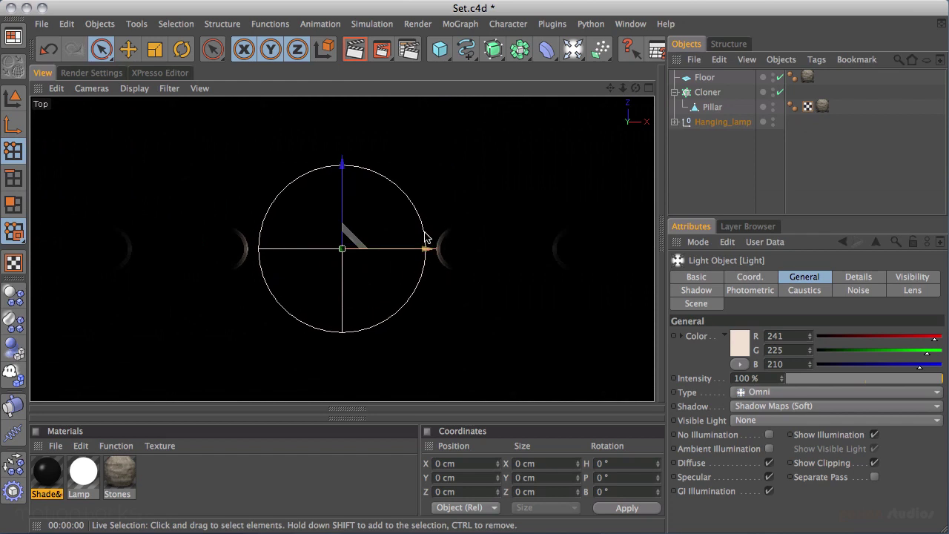
pyautogui.keyDown('alt'); pyautogui.moveTo(535, 179); pyautogui.dragTo(40, 261, button='right'); pyautogui.keyUp('alt')
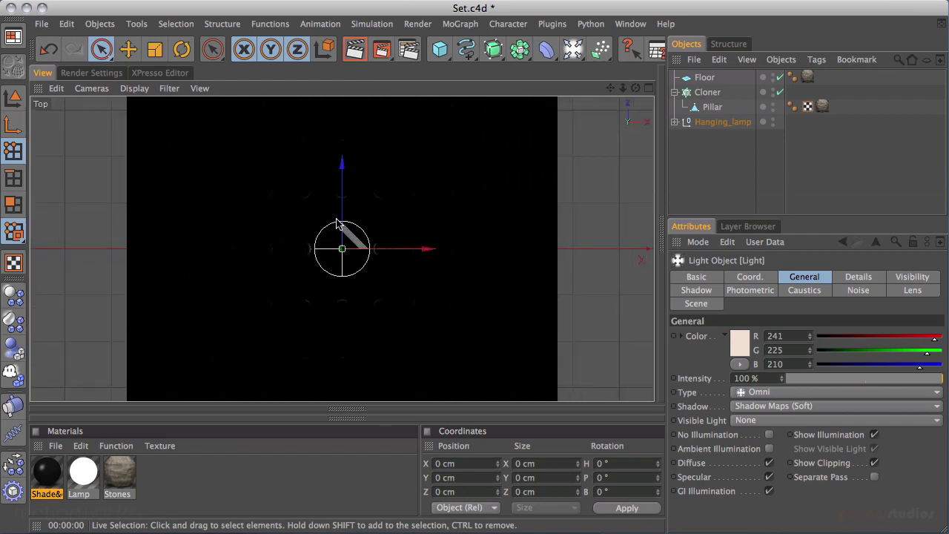
# Step: Set the top view's display mode to Quick Shading
pyautogui.scroll(-3, 294, 226)
pyautogui.scroll(2, 375, 259)
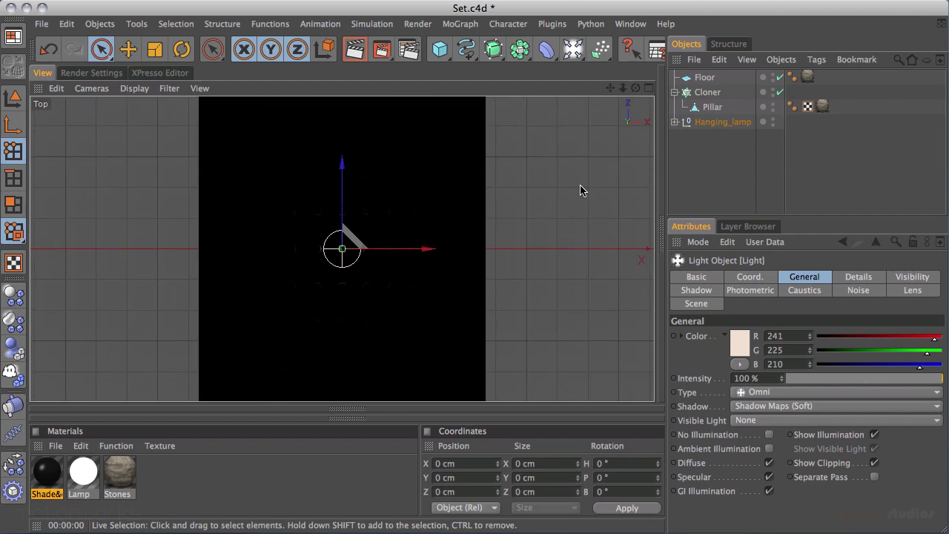
pyautogui.click(132, 90)
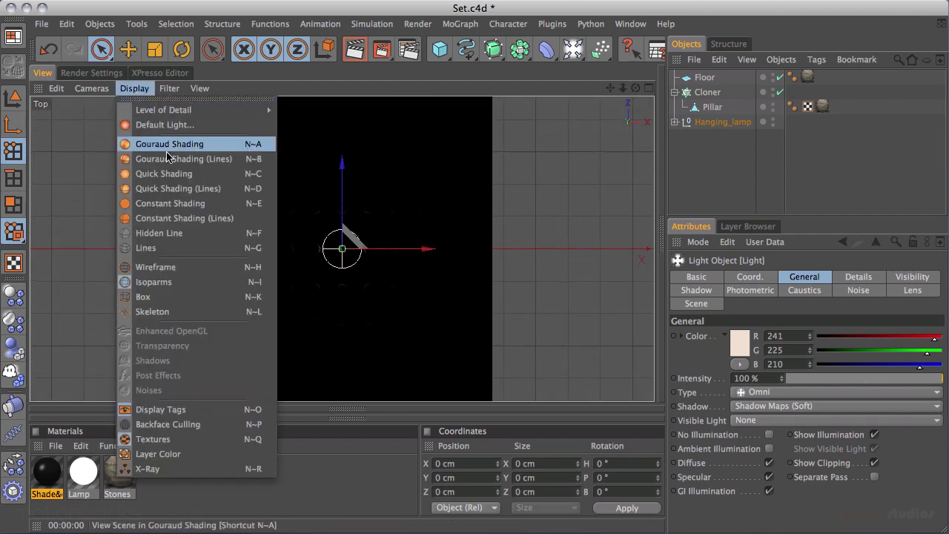
pyautogui.click(170, 177)
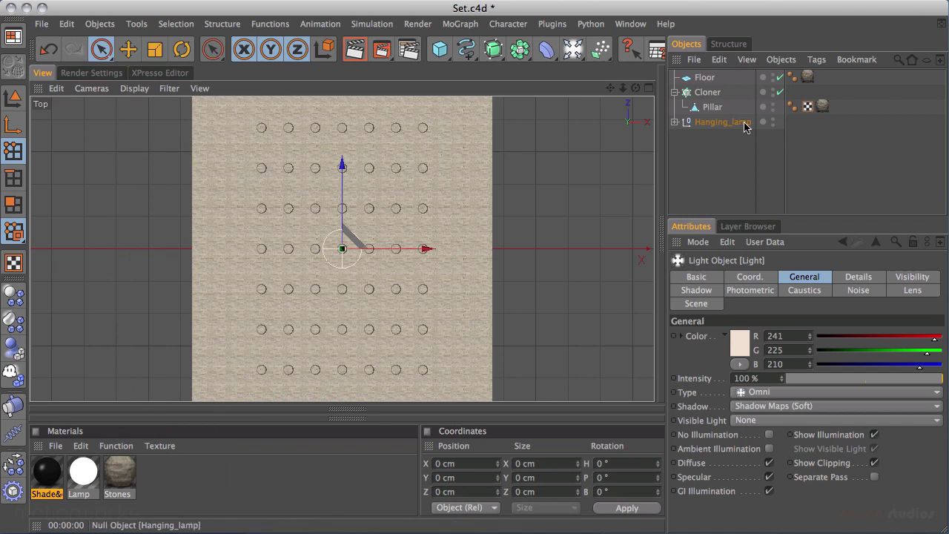
# Step: Move the Hanging_lamp group in the top view to the gap between the fifth and sixth pillar columns and the two lowest rows
pyautogui.click(347, 172)
pyautogui.moveTo(352, 172); pyautogui.dragTo(372, 265)
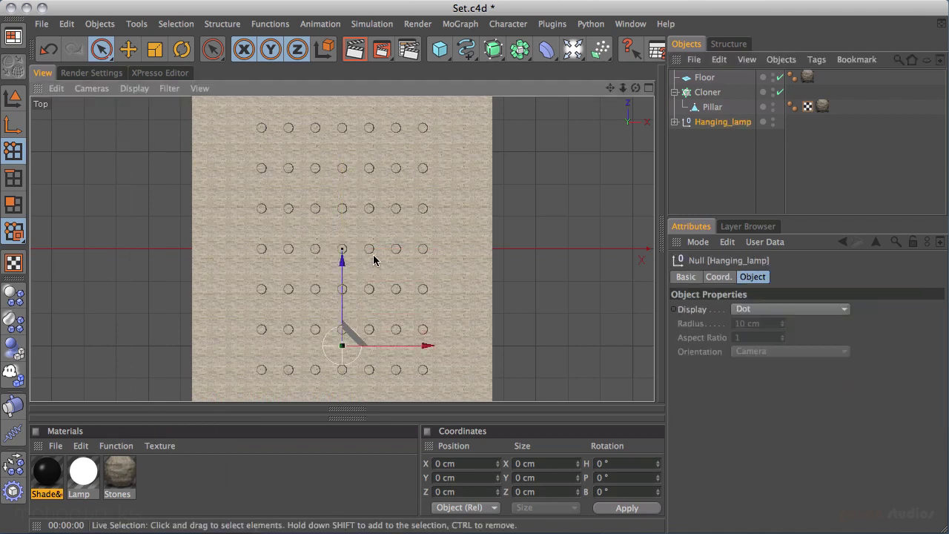
pyautogui.press('p')
pyautogui.click(403, 272)
pyautogui.moveTo(342, 261); pyautogui.dragTo(344, 280)
pyautogui.moveTo(408, 349); pyautogui.dragTo(445, 345)
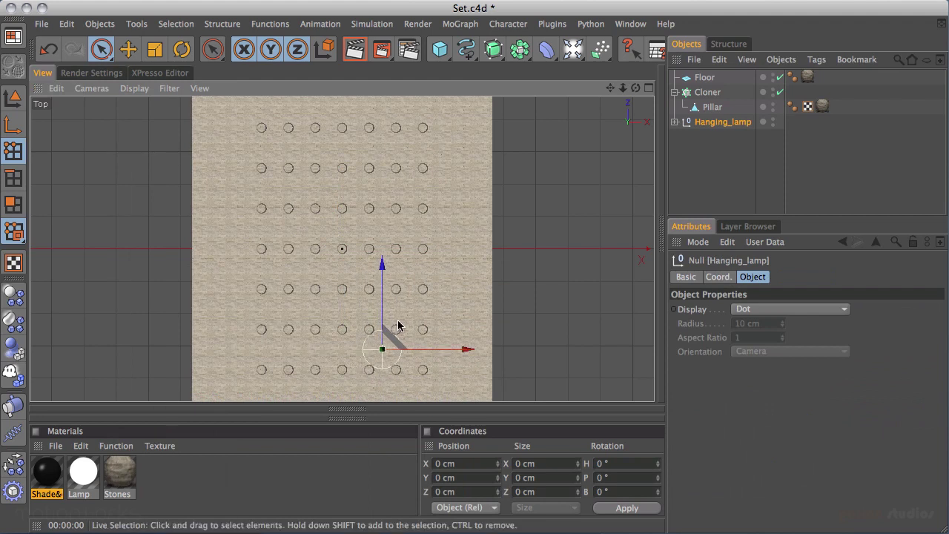
# Step: Duplicate the Hanging_lamp group and move the copy diagonally into the neighbouring gap, one column along negative X and one row along positive Z
pyautogui.keyDown('ctrl'); pyautogui.moveTo(725, 124); pyautogui.dragTo(725, 139); pyautogui.keyUp('ctrl')
pyautogui.moveTo(466, 349); pyautogui.dragTo(434, 352)
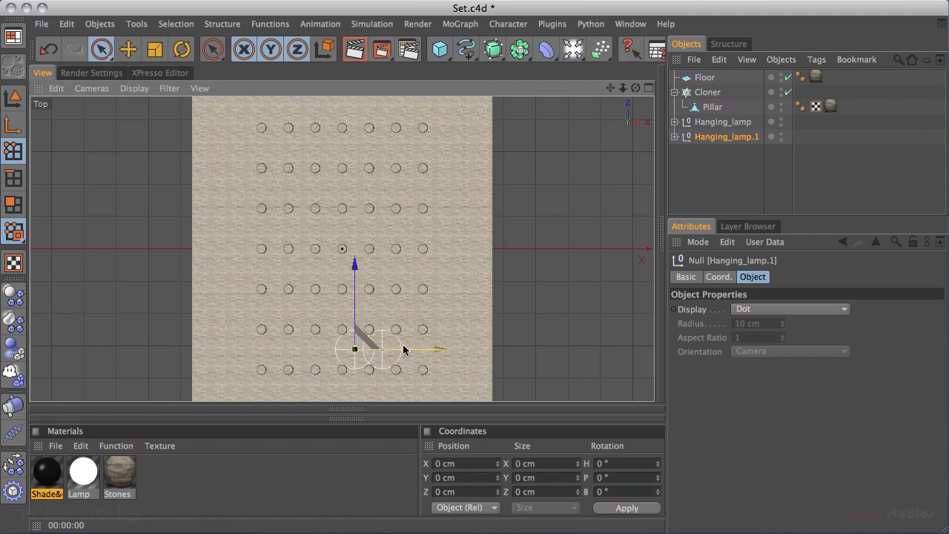
pyautogui.moveTo(358, 312); pyautogui.dragTo(351, 271)
# Step: Duplicate the two hanging lamps and move both copies two pillar rows further along positive Z
pyautogui.click(720, 148)
pyautogui.moveTo(738, 155)
pyautogui.mouseDown()
pyautogui.moveTo(722, 121)
pyautogui.moveTo(749, 176)
pyautogui.moveTo(748, 167)
pyautogui.mouseUp()
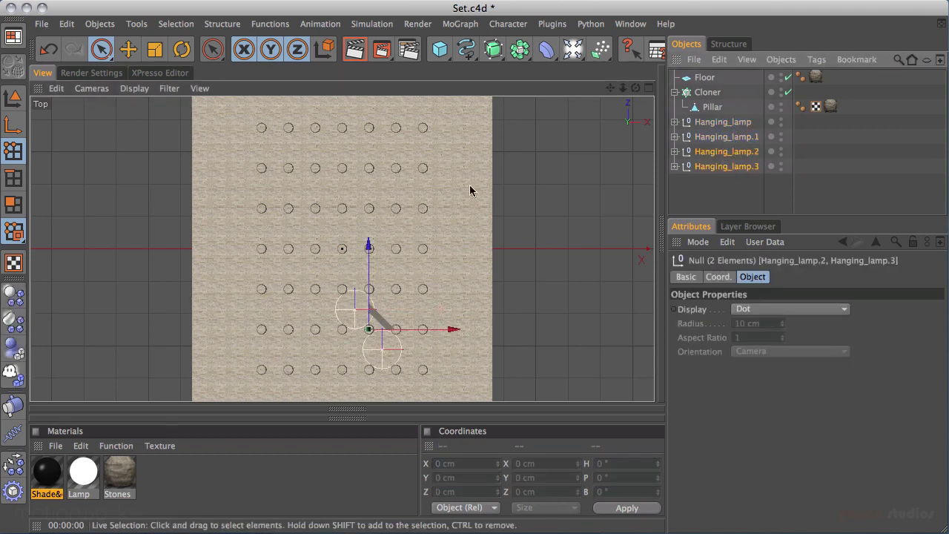
pyautogui.moveTo(370, 273); pyautogui.dragTo(373, 192)
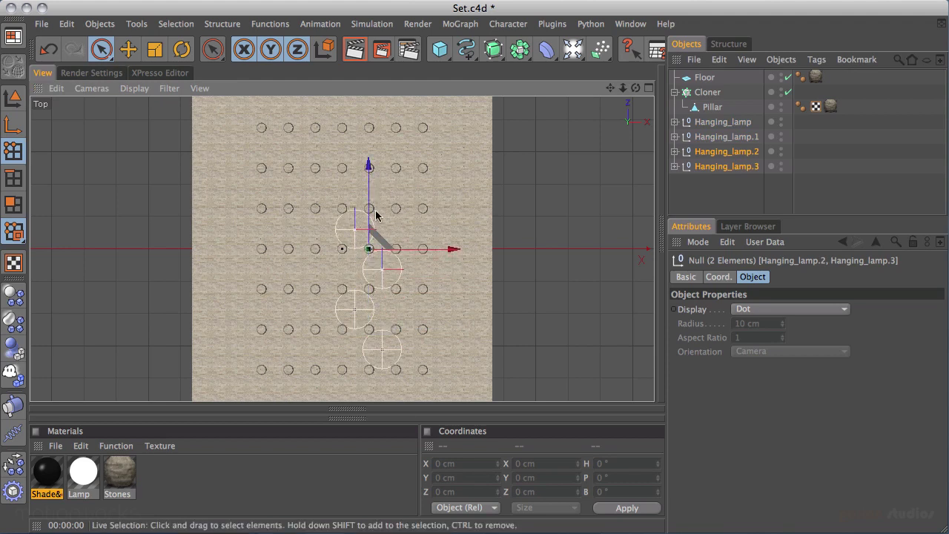
# Step: Duplicate Hanging_lamp.2 and Hanging_lamp.3 and move the new pair two more rows along positive Z to continue the zigzag
pyautogui.keyDown('alt'); pyautogui.moveTo(264, 325); pyautogui.dragTo(470, 345, button='right'); pyautogui.keyUp('alt')
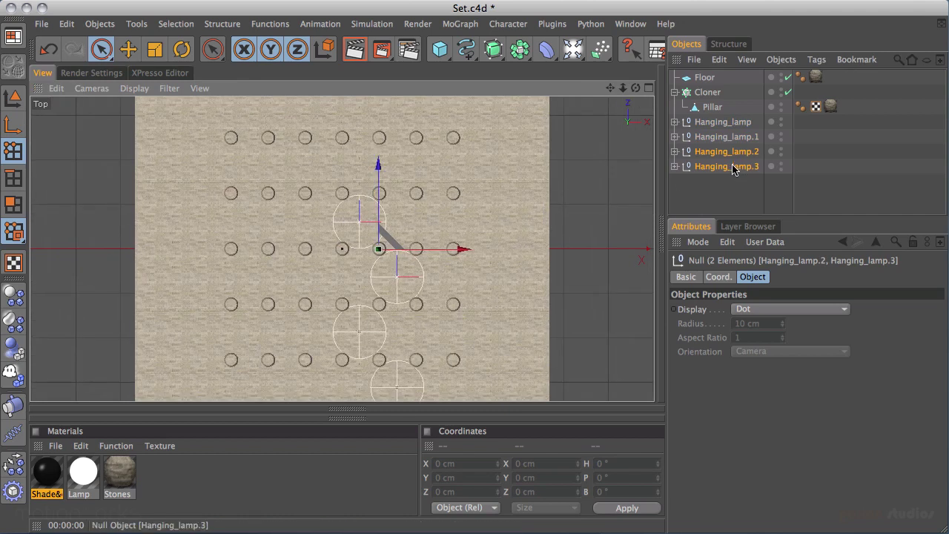
pyautogui.keyDown('ctrl'); pyautogui.moveTo(732, 167); pyautogui.dragTo(733, 181); pyautogui.keyUp('ctrl')
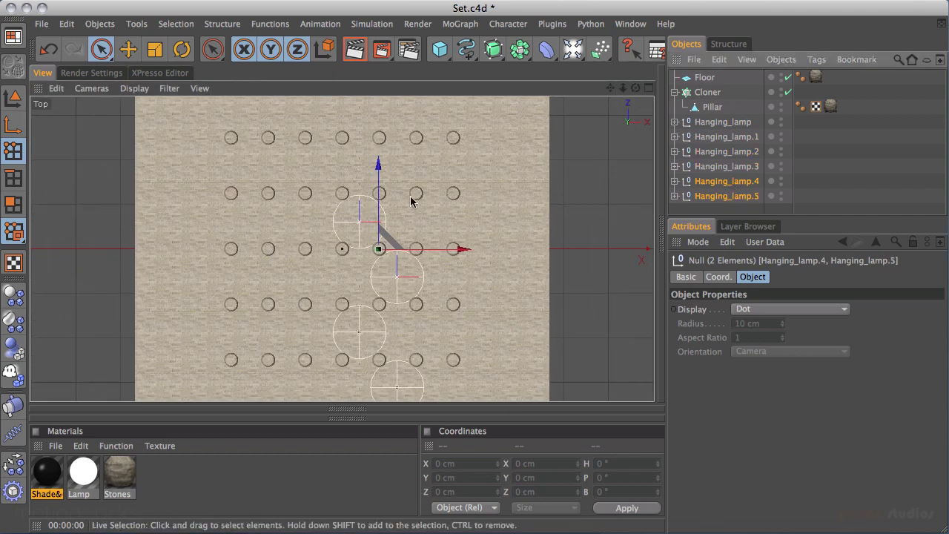
pyautogui.moveTo(378, 193); pyautogui.dragTo(395, 89)
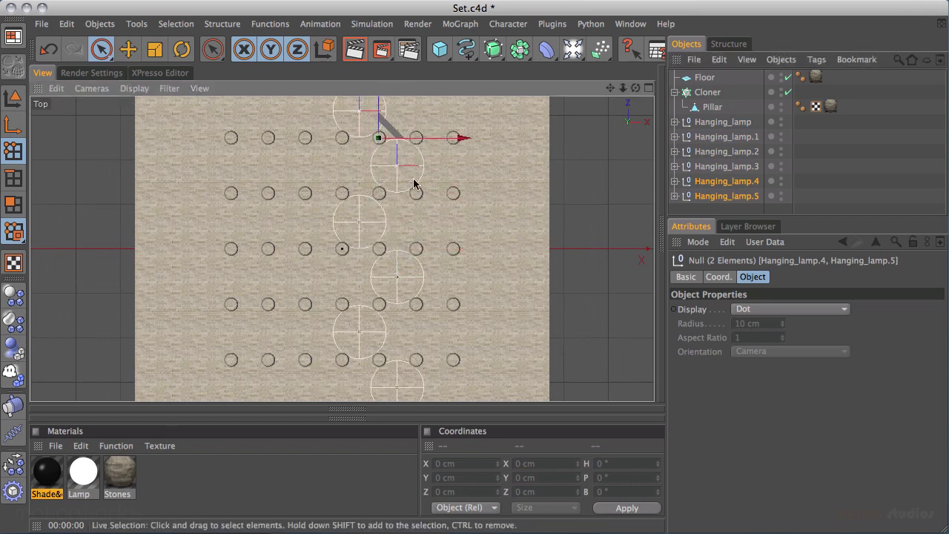
pyautogui.keyDown('alt'); pyautogui.moveTo(457, 164); pyautogui.dragTo(466, 230, button='middle'); pyautogui.keyUp('alt')
pyautogui.keyDown('alt'); pyautogui.moveTo(466, 230); pyautogui.dragTo(144, 265, button='right'); pyautogui.keyUp('alt')
pyautogui.scroll(-3, 436, 238)
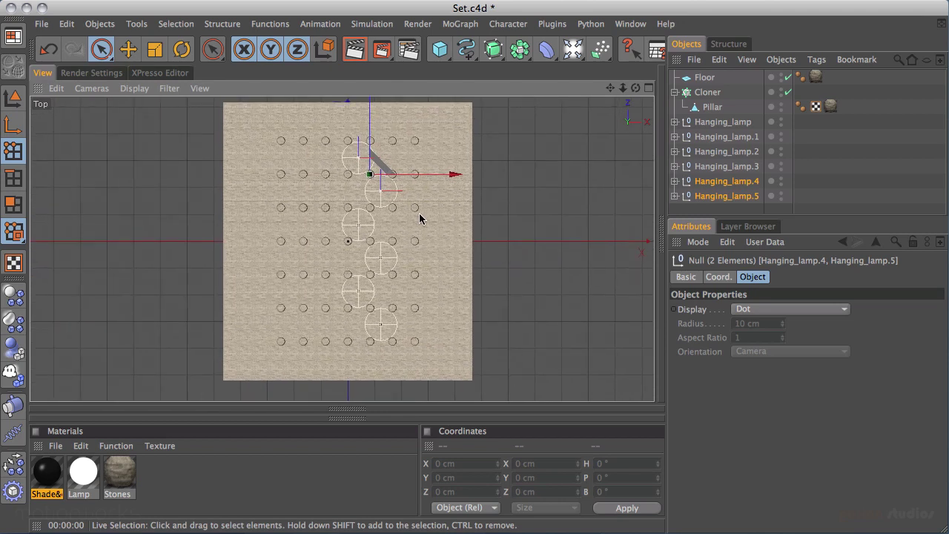
# Step: Copy and paste Hanging_lamp.1, .3 and .5, then shift the copies one column along negative X and one row along negative Z
pyautogui.click(711, 197)
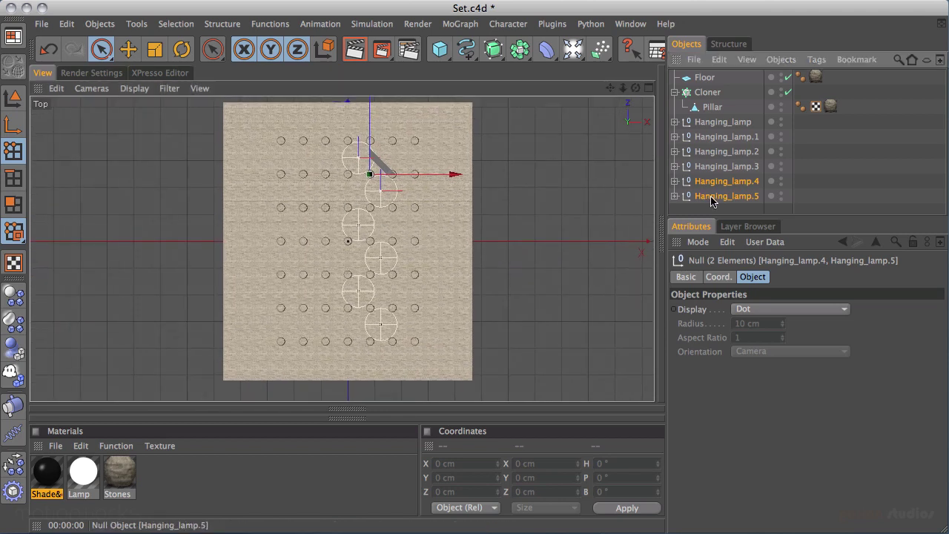
pyautogui.keyDown('ctrl'); pyautogui.click(746, 139); pyautogui.keyUp('ctrl')
pyautogui.keyDown('ctrl'); pyautogui.click(740, 169); pyautogui.keyUp('ctrl')
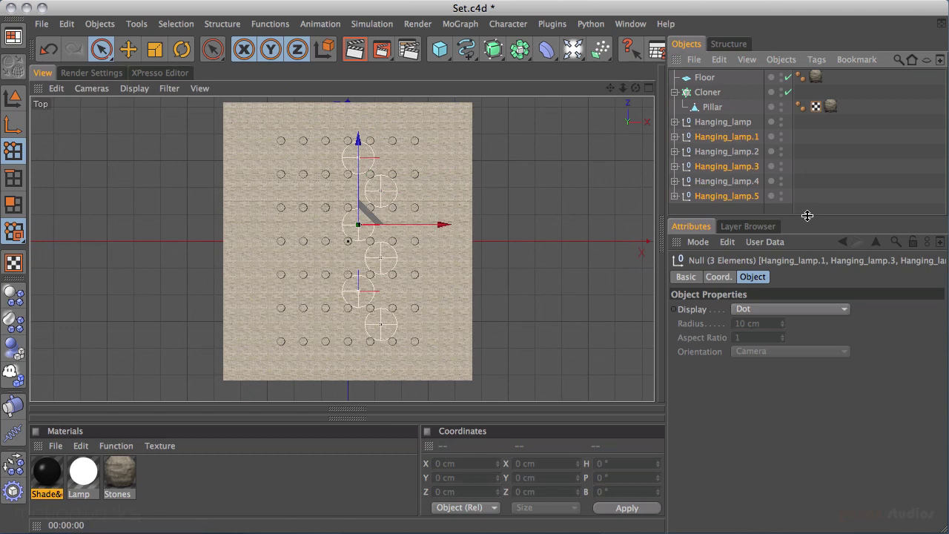
pyautogui.moveTo(807, 215); pyautogui.dragTo(810, 341)
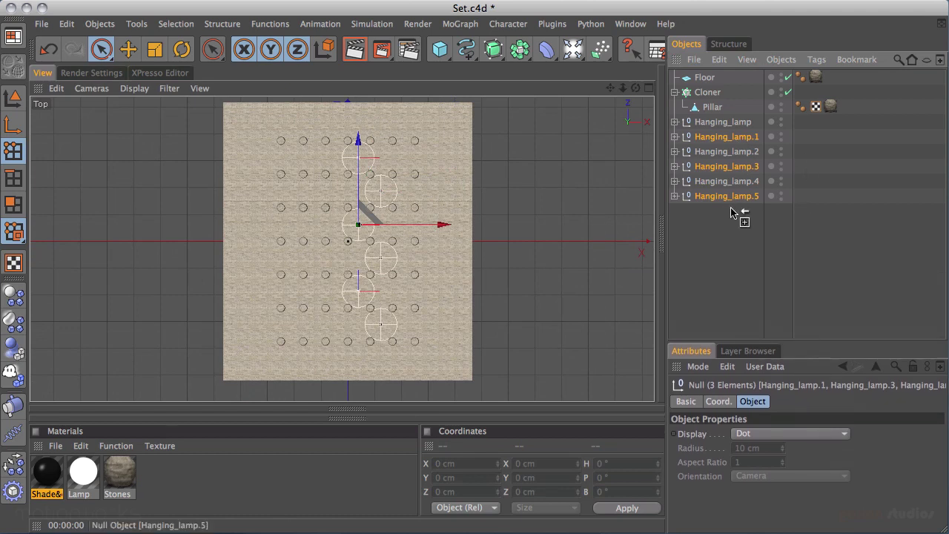
pyautogui.hotkey('ctrl', 'c')
pyautogui.hotkey('ctrl', 'v')
pyautogui.moveTo(440, 222); pyautogui.dragTo(420, 226)
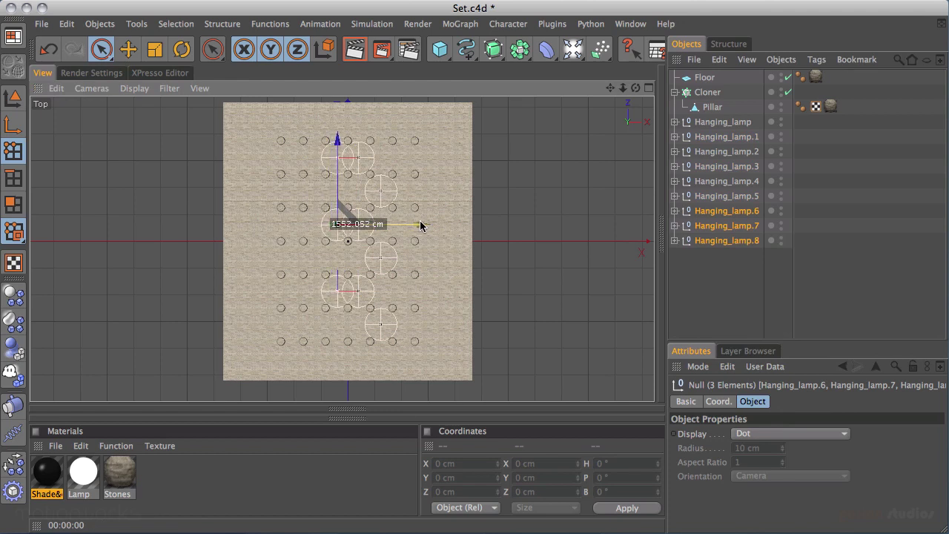
pyautogui.moveTo(339, 144); pyautogui.dragTo(341, 173)
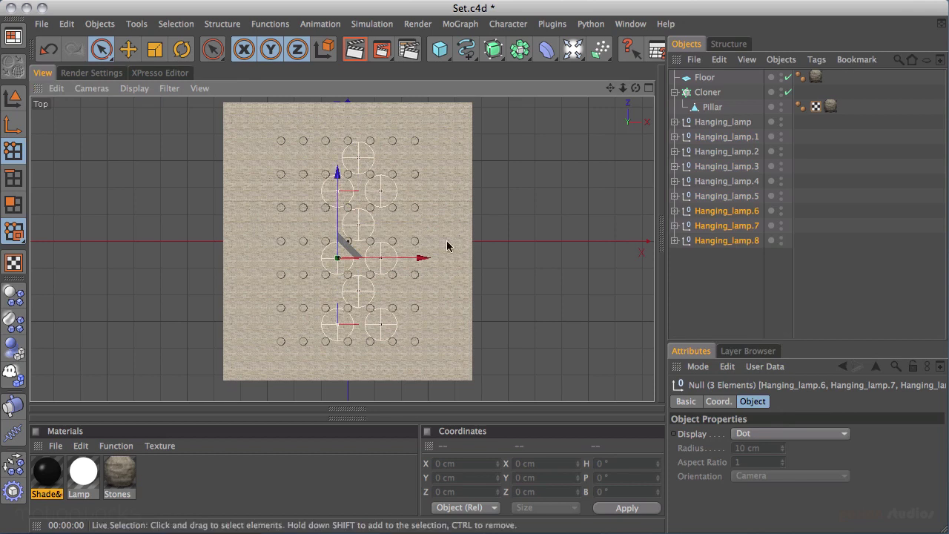
# Step: Select all nine Hanging_lamp groups and raise them together in the front view so the lamps hang above the floor
pyautogui.middleClick(408, 220)
pyautogui.middleClick(308, 203)
pyautogui.keyDown('alt'); pyautogui.moveTo(534, 178); pyautogui.dragTo(506, 221); pyautogui.keyUp('alt')
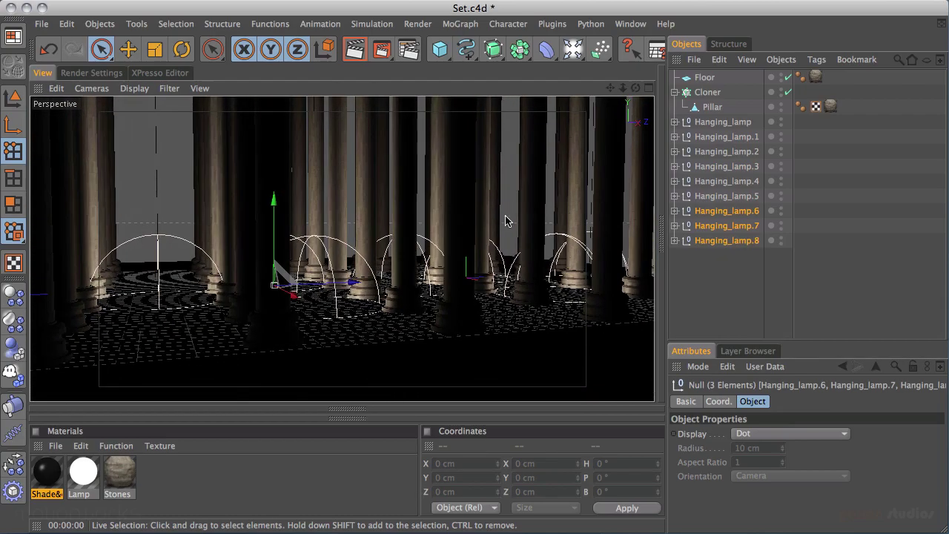
pyautogui.middleClick(408, 220)
pyautogui.middleClick(523, 360)
pyautogui.keyDown('alt'); pyautogui.moveTo(413, 341); pyautogui.dragTo(418, 297, button='middle'); pyautogui.keyUp('alt')
pyautogui.keyDown('alt'); pyautogui.moveTo(522, 249); pyautogui.dragTo(410, 250, button='right'); pyautogui.keyUp('alt')
pyautogui.keyDown('alt'); pyautogui.moveTo(409, 254); pyautogui.dragTo(420, 276, button='middle'); pyautogui.keyUp('alt')
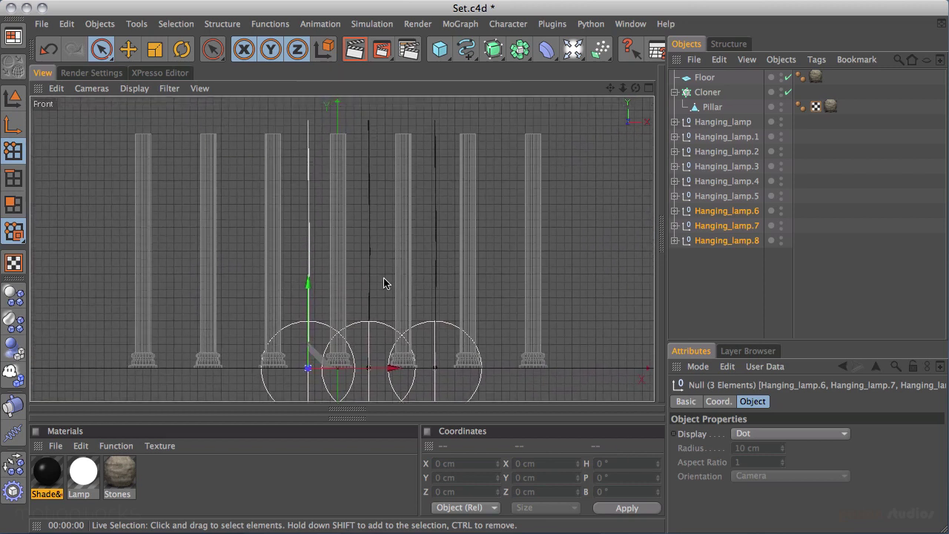
pyautogui.moveTo(752, 268); pyautogui.dragTo(703, 122)
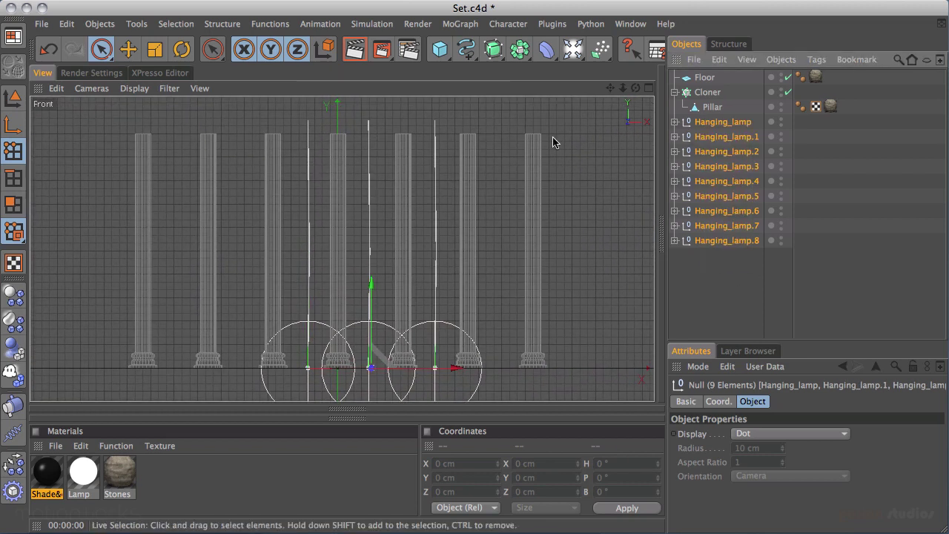
pyautogui.moveTo(371, 309); pyautogui.dragTo(363, 281)
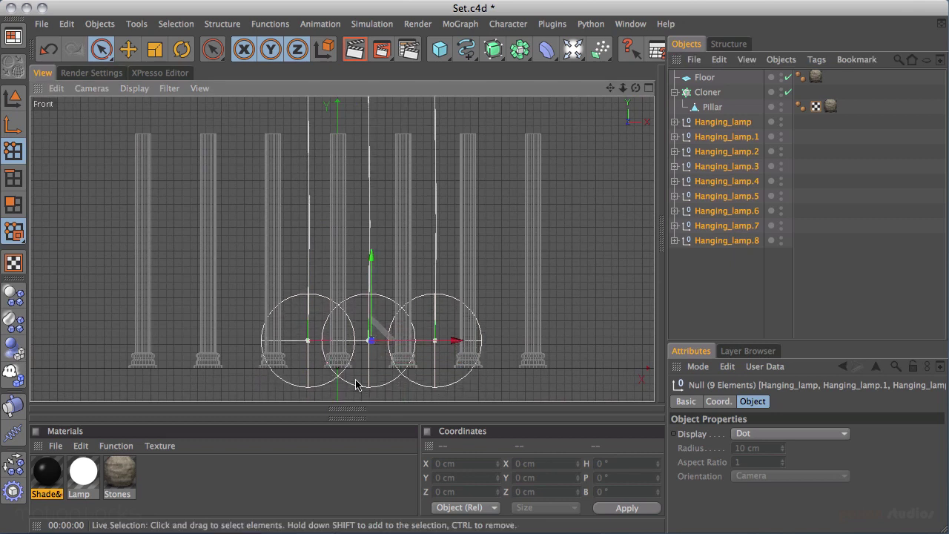
# Step: Check the lamps' height against the pillar bases and lower all nine slightly in the front view
pyautogui.scroll(6, 607, 276)
pyautogui.keyDown('alt'); pyautogui.moveTo(449, 317); pyautogui.dragTo(420, 172, button='middle'); pyautogui.keyUp('alt')
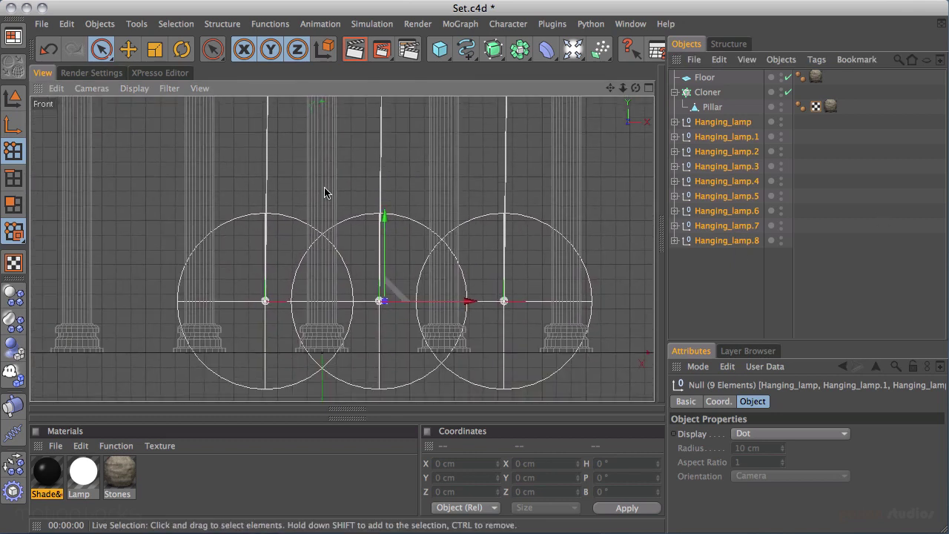
pyautogui.keyDown('alt'); pyautogui.moveTo(372, 234); pyautogui.dragTo(362, 212, button='middle'); pyautogui.keyUp('alt')
pyautogui.middleClick(324, 240)
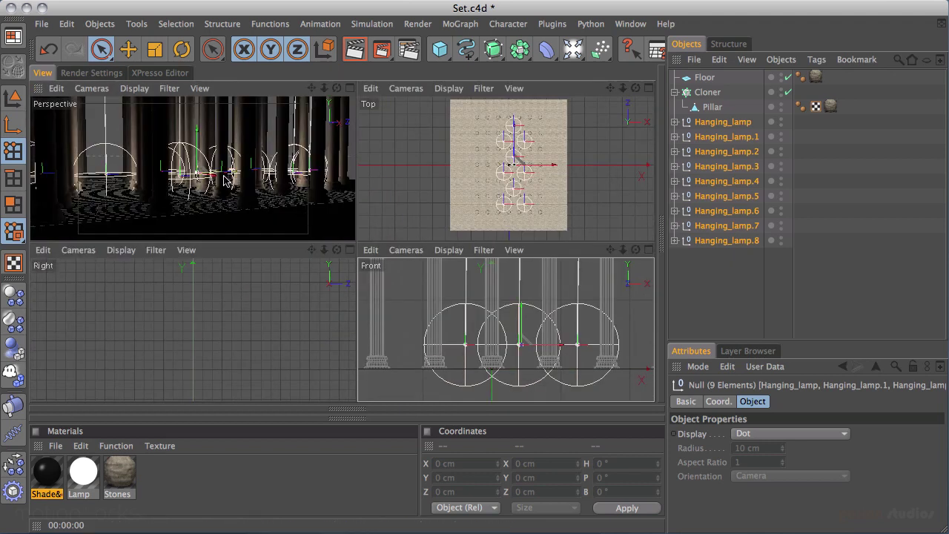
pyautogui.middleClick(326, 236)
pyautogui.keyDown('alt'); pyautogui.moveTo(406, 166); pyautogui.dragTo(424, 316); pyautogui.keyUp('alt')
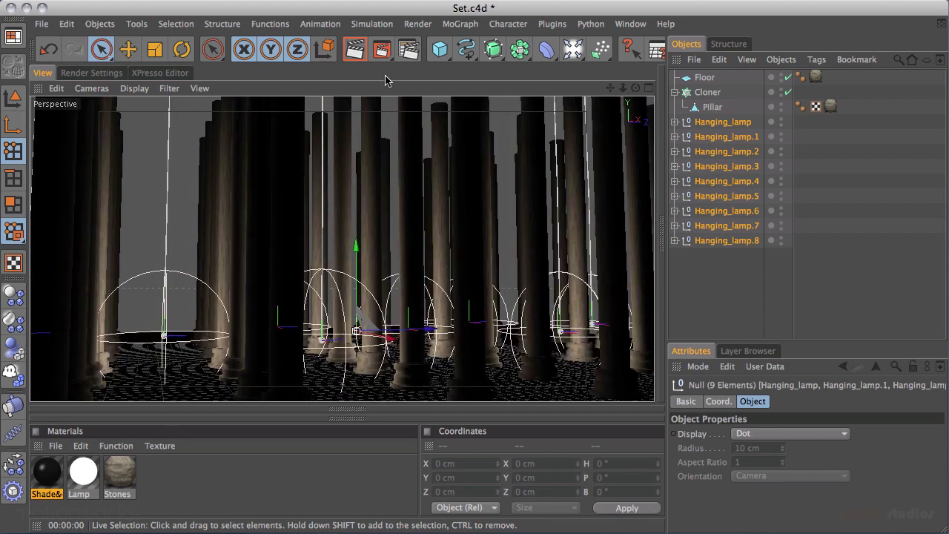
pyautogui.middleClick(359, 307)
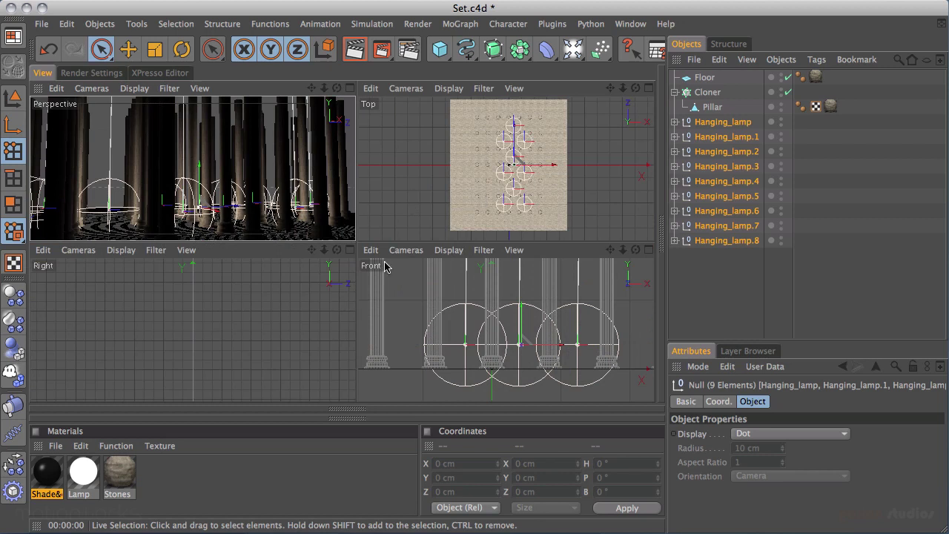
pyautogui.middleClick(387, 284)
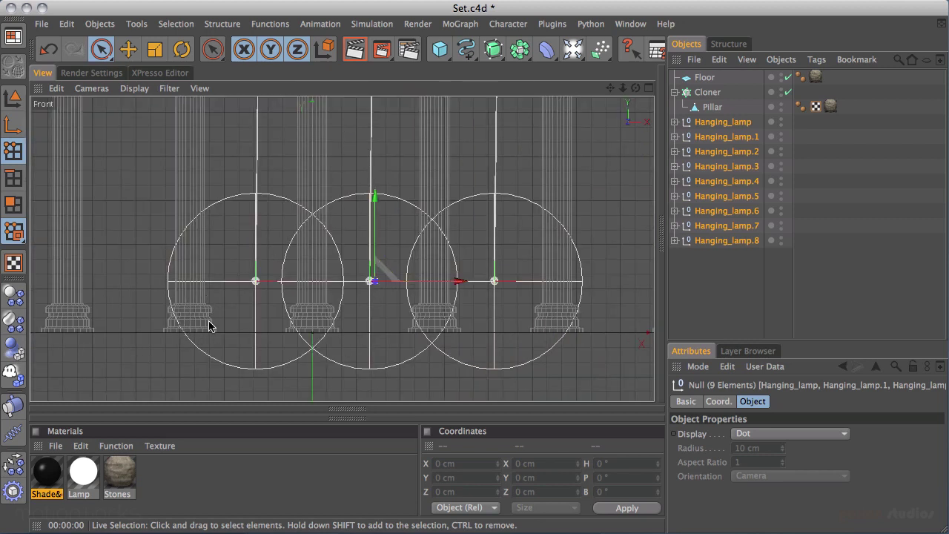
pyautogui.moveTo(376, 216); pyautogui.dragTo(376, 227)
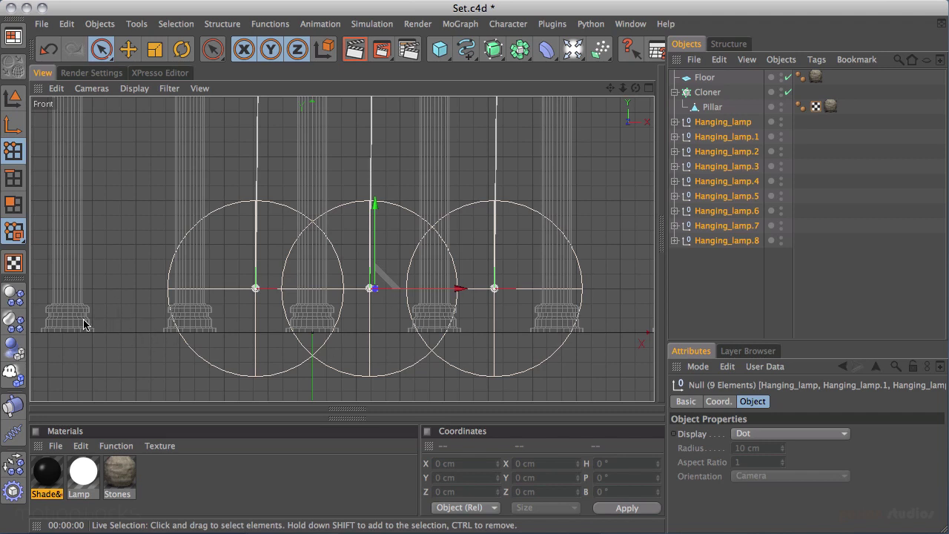
# Step: Add the nine selected Hanging_lamp groups to a new layer
pyautogui.middleClick(469, 210)
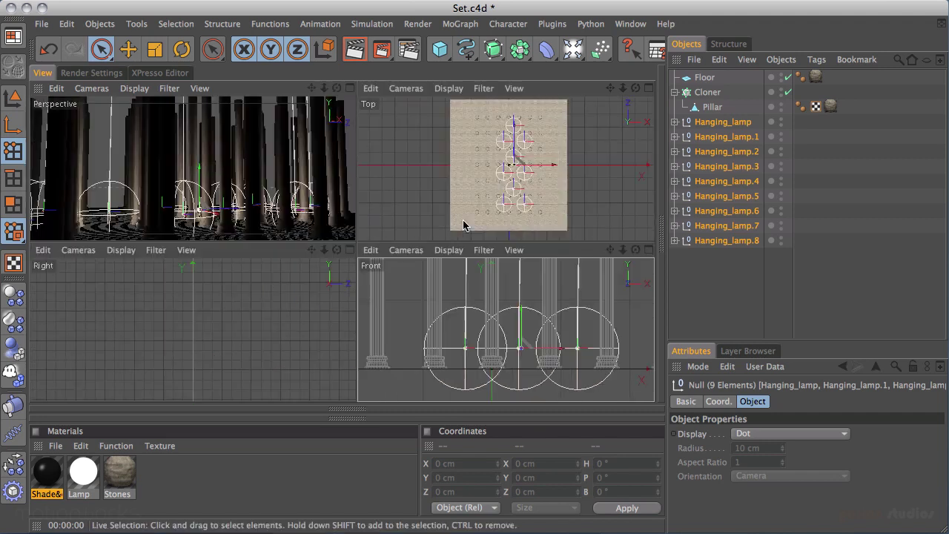
pyautogui.middleClick(287, 206)
pyautogui.keyDown('alt'); pyautogui.moveTo(303, 269); pyautogui.dragTo(254, 187); pyautogui.keyUp('alt')
pyautogui.keyDown('alt'); pyautogui.moveTo(345, 282); pyautogui.dragTo(347, 272, button='middle'); pyautogui.keyUp('alt')
pyautogui.keyDown('alt'); pyautogui.moveTo(349, 276); pyautogui.dragTo(339, 247); pyautogui.keyUp('alt')
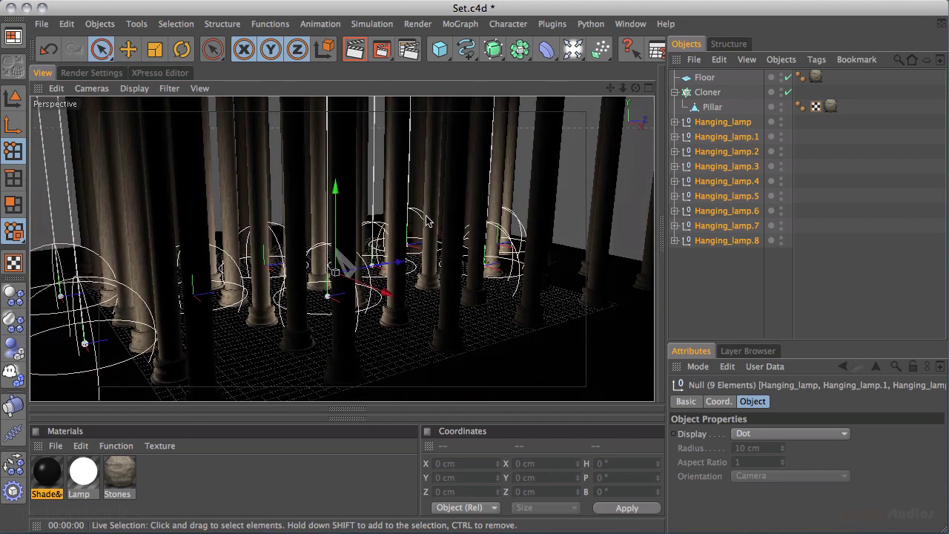
pyautogui.rightClick(724, 124)
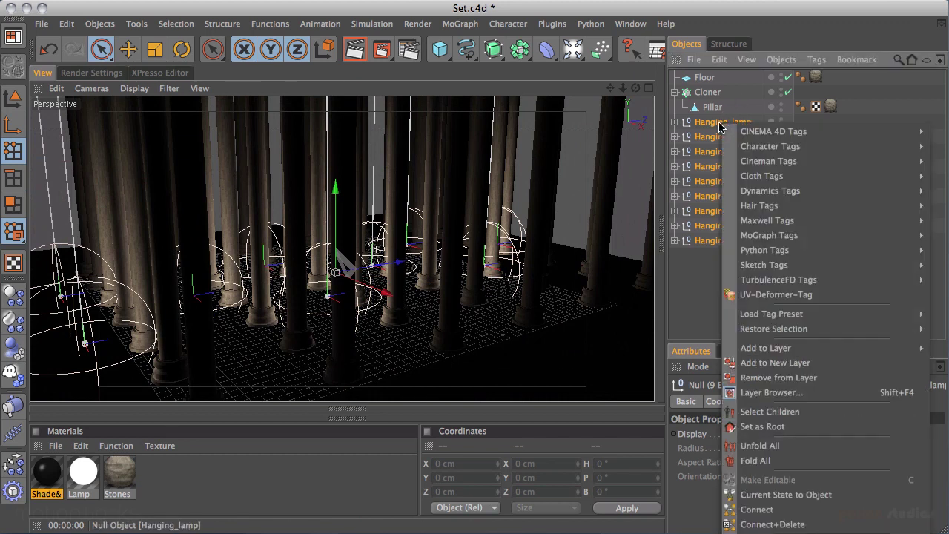
pyautogui.click(775, 363)
# Step: Change the new lamp layer's colour in the Layer Browser to orange, RGB 255, 97, 0
pyautogui.click(745, 352)
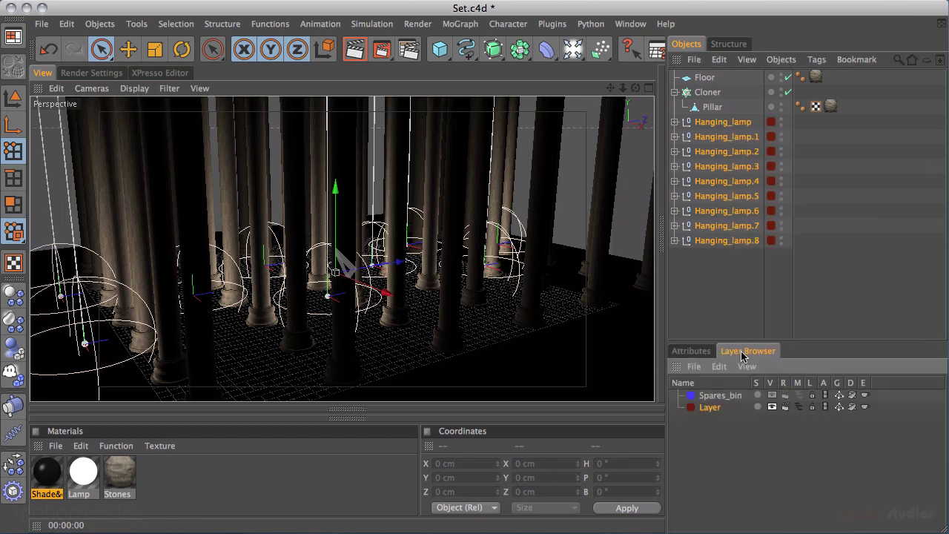
pyautogui.doubleClick(692, 409)
pyautogui.click(700, 368)
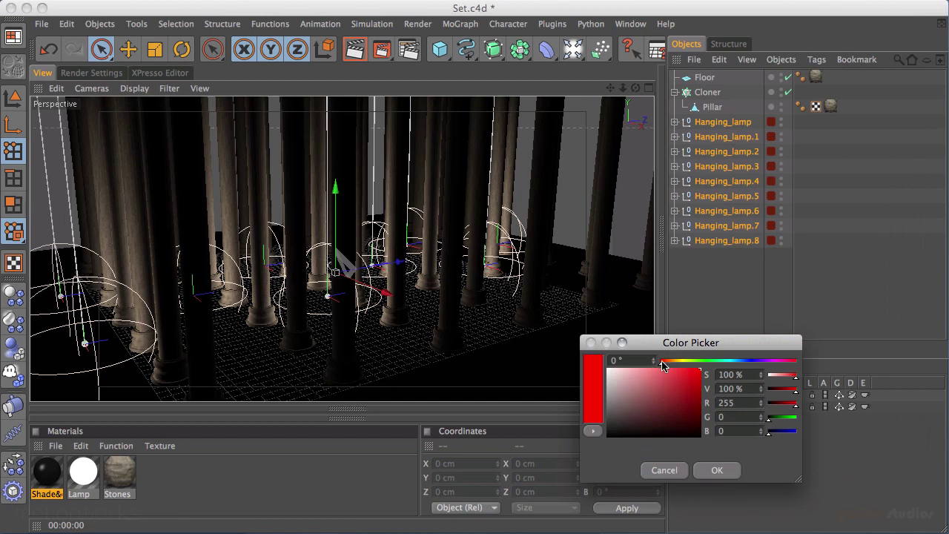
pyautogui.click(671, 361)
pyautogui.moveTo(671, 360); pyautogui.dragTo(669, 360)
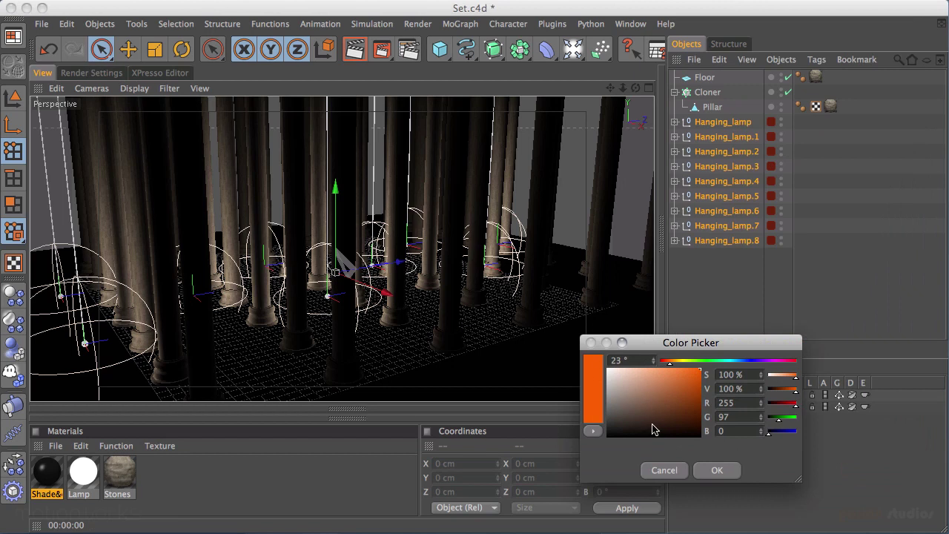
pyautogui.click(719, 471)
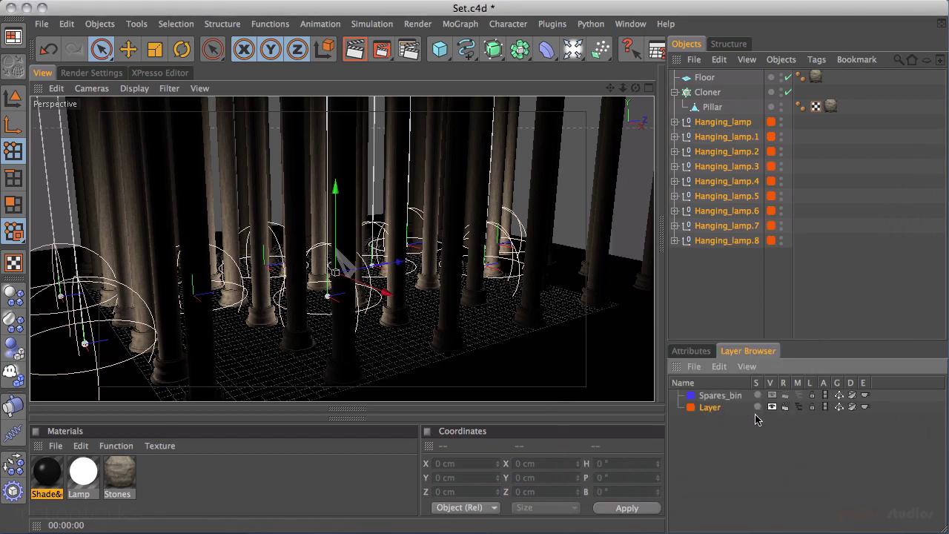
# Step: Rename the orange lamp layer as Lighting
pyautogui.doubleClick(711, 408)
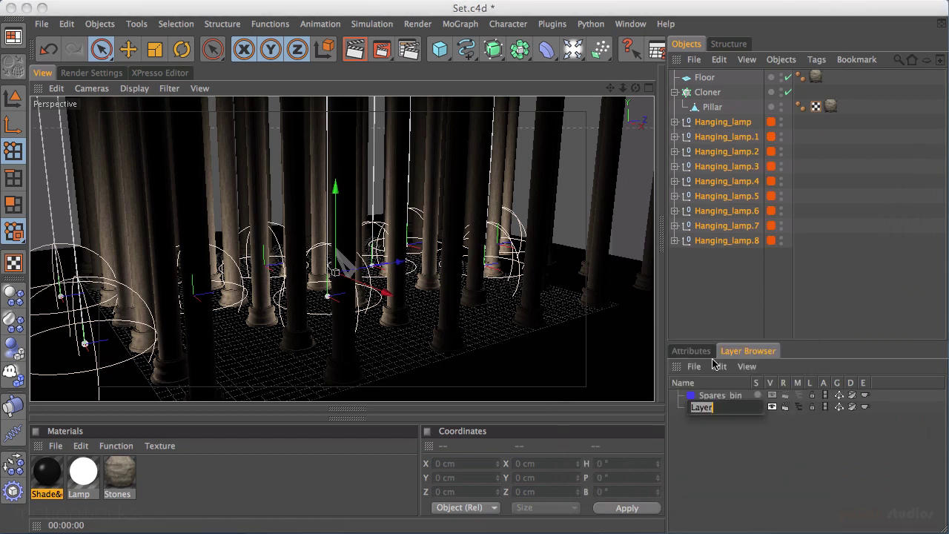
pyautogui.write('Lighting')
pyautogui.press('Return')
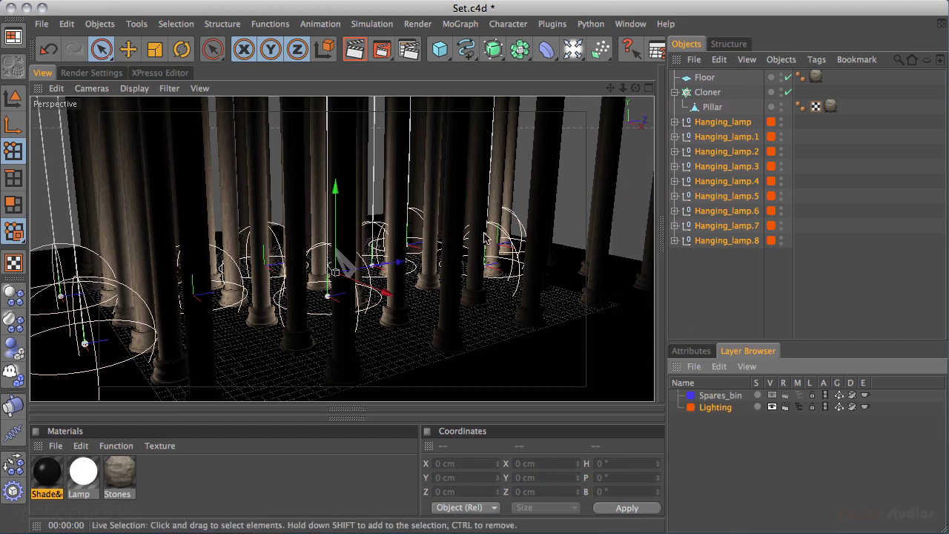
# Step: Hide the Lighting layer's objects from the object list while keeping them visible in the viewport
pyautogui.keyDown('alt'); pyautogui.moveTo(353, 256); pyautogui.dragTo(454, 243, button='middle'); pyautogui.keyUp('alt')
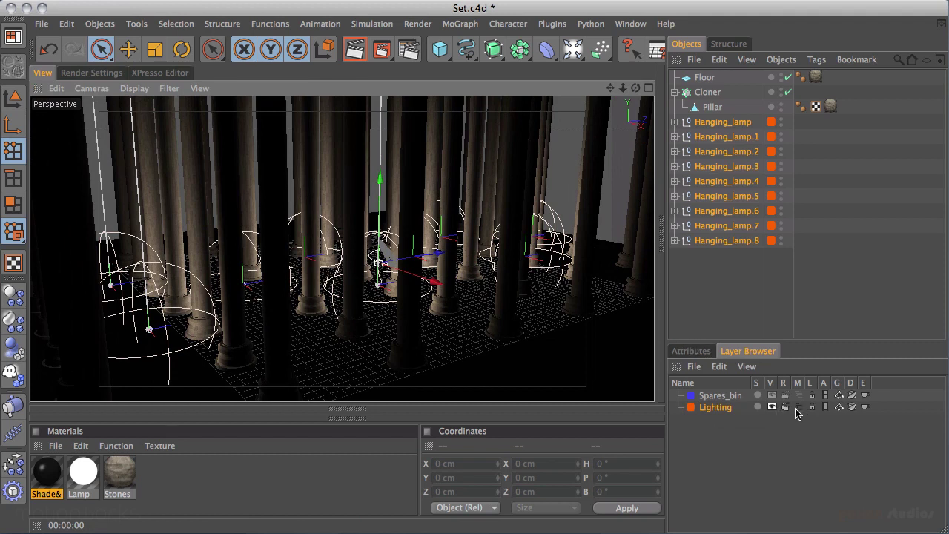
pyautogui.click(772, 407)
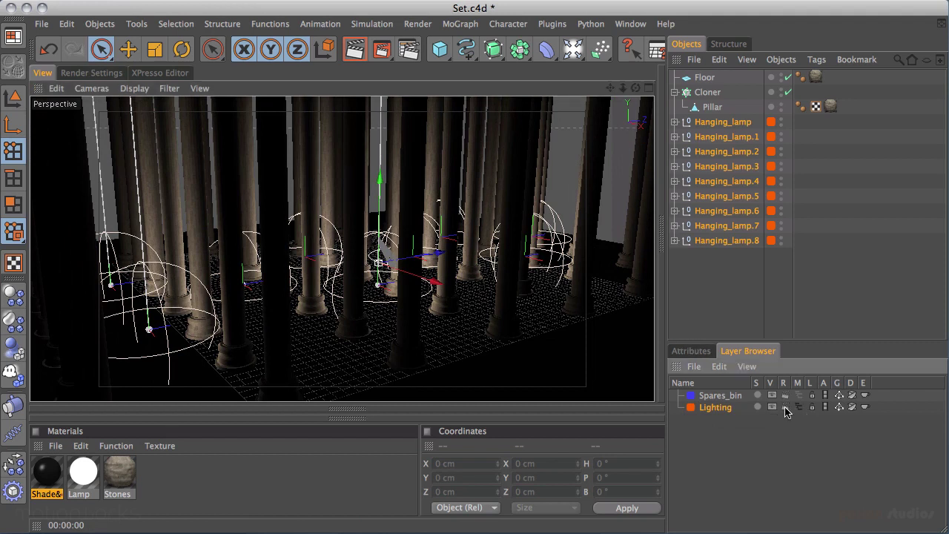
pyautogui.click(798, 408)
pyautogui.click(772, 407)
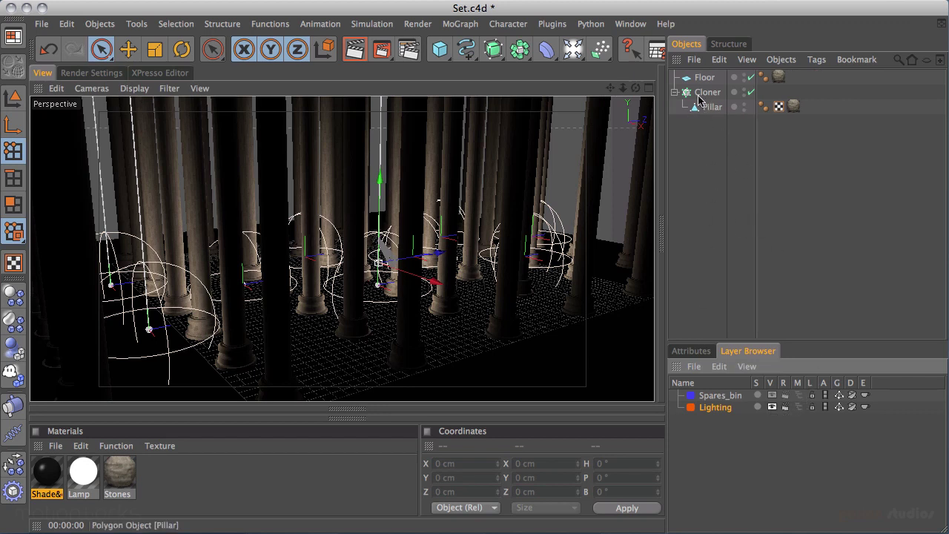
# Step: Collapse the Cloner's hierarchy and rename the Cloner as Pillars
pyautogui.click(674, 93)
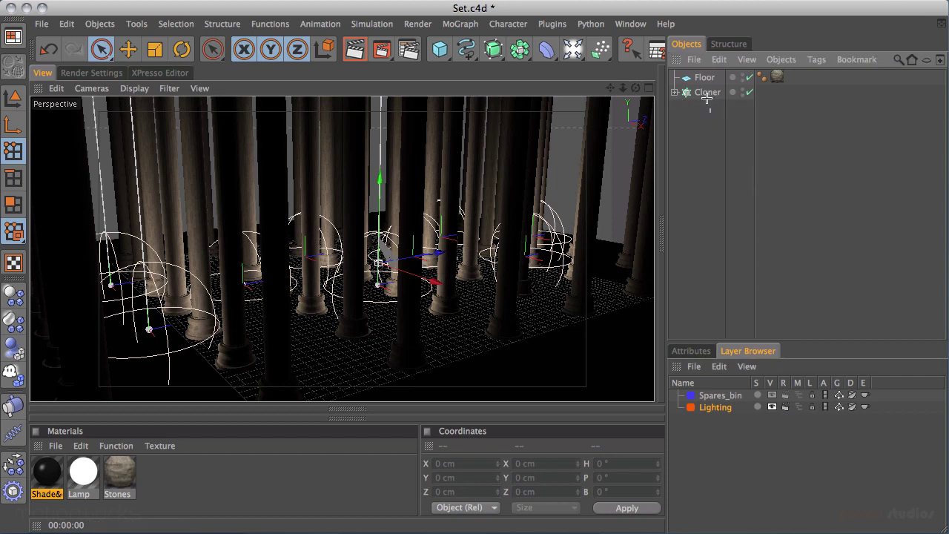
pyautogui.moveTo(710, 112); pyautogui.dragTo(694, 72)
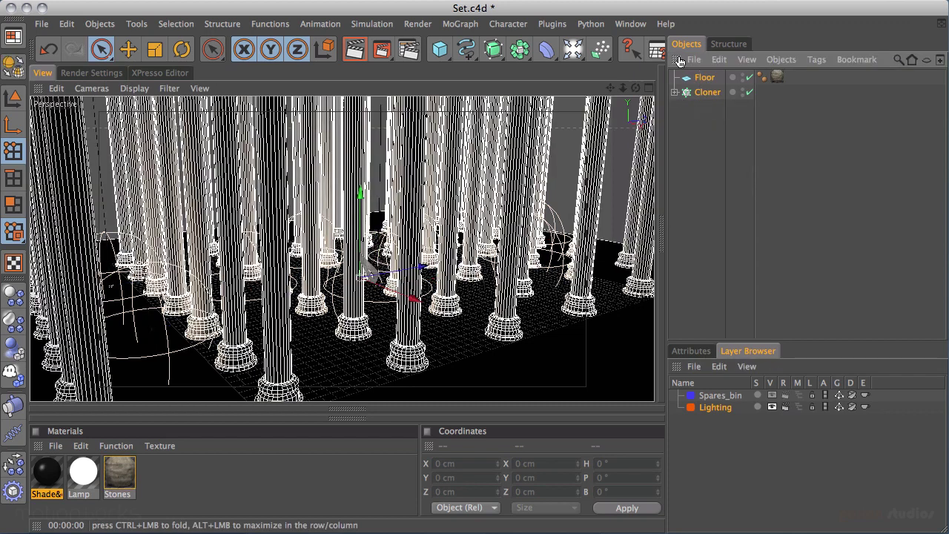
pyautogui.doubleClick(710, 93)
pyautogui.write('Pillars')
pyautogui.press('Return')
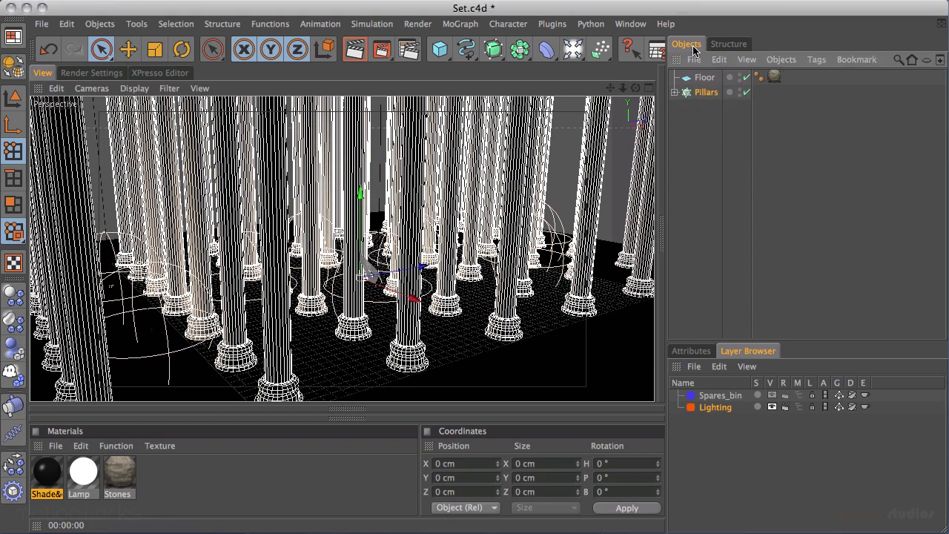
# Step: Add the Floor and Pillars objects to a new layer and name that layer Set
pyautogui.click(701, 92)
pyautogui.rightClick(699, 93)
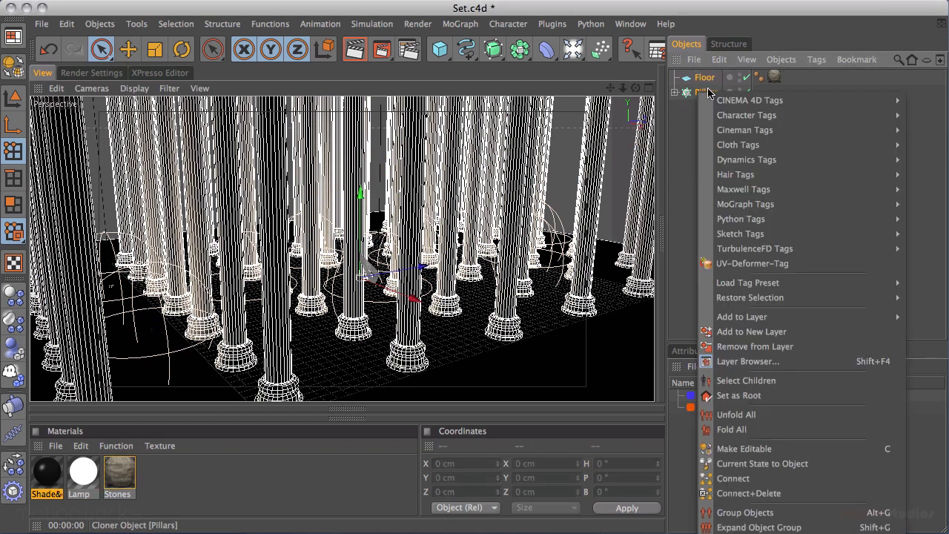
pyautogui.click(741, 333)
pyautogui.doubleClick(706, 420)
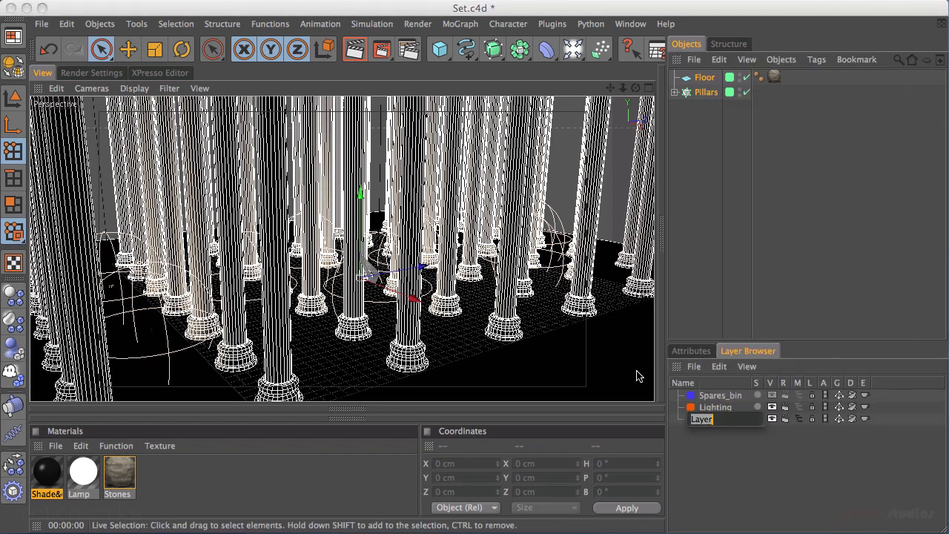
pyautogui.write('Set')
pyautogui.press('Return')
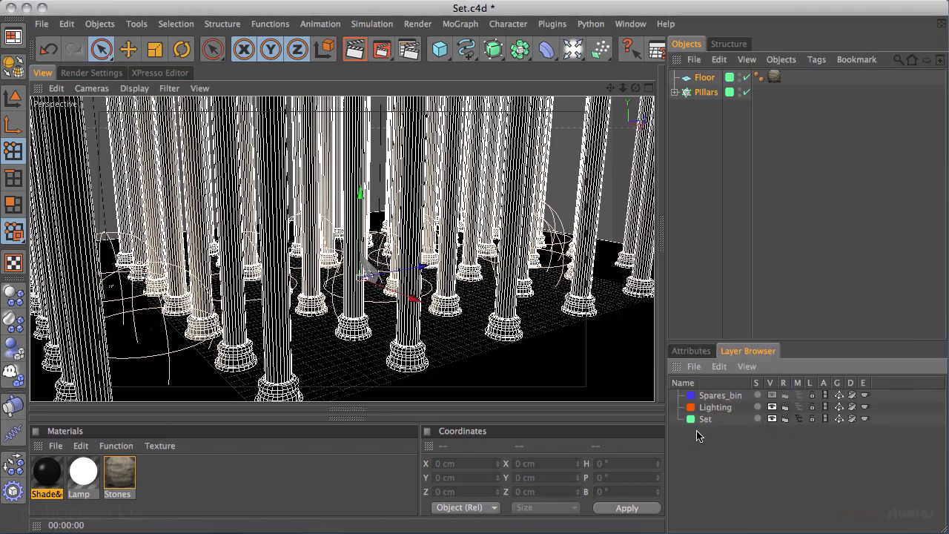
# Step: Change the Set layer's colour to bright green and the Spares_bin layer's colour to pure blue, RGB 0, 0, 255
pyautogui.doubleClick(691, 420)
pyautogui.moveTo(691, 382); pyautogui.dragTo(709, 376)
pyautogui.click(706, 372)
pyautogui.click(719, 481)
pyautogui.doubleClick(692, 396)
pyautogui.moveTo(684, 365); pyautogui.dragTo(705, 354)
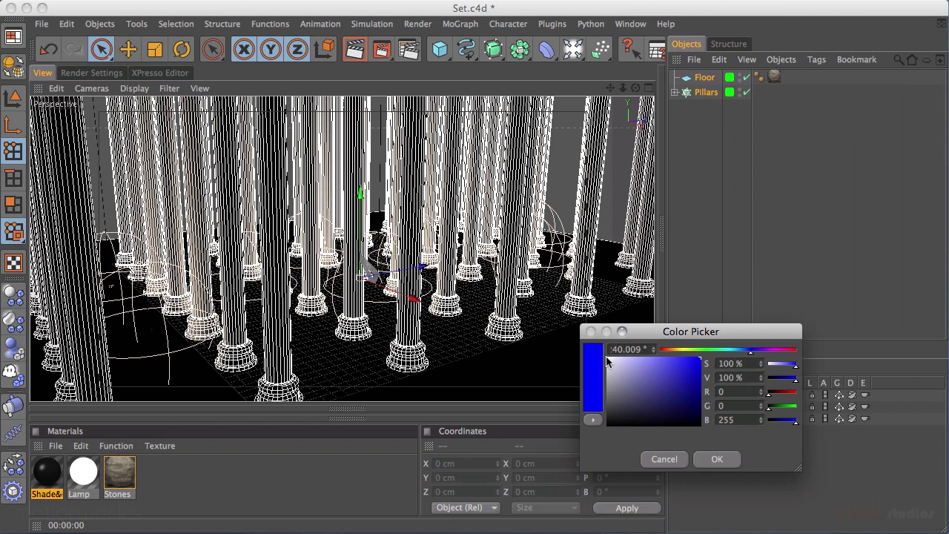
pyautogui.click(728, 461)
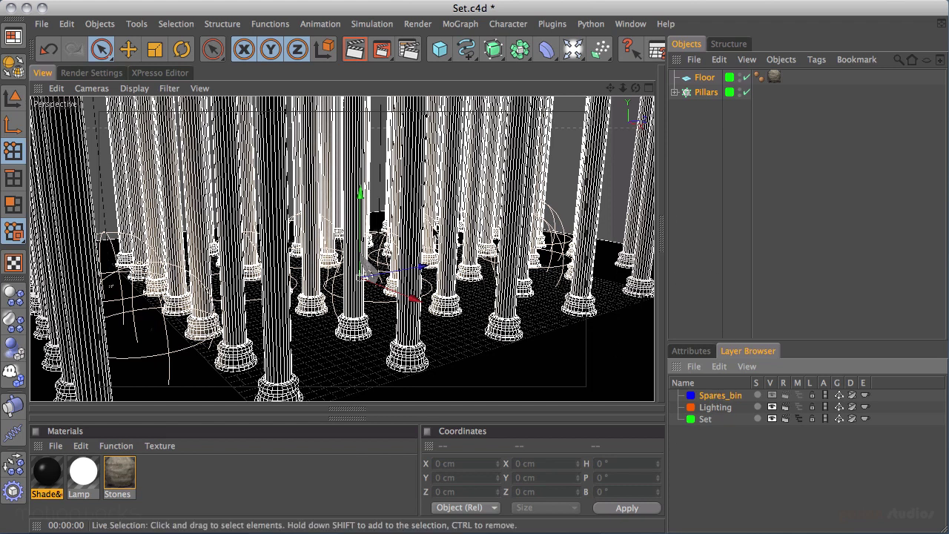
# Step: Deselect all objects and filter the object list by the name Light
pyautogui.click(690, 146)
pyautogui.keyDown('alt'); pyautogui.moveTo(315, 231); pyautogui.dragTo(548, 223); pyautogui.keyUp('alt')
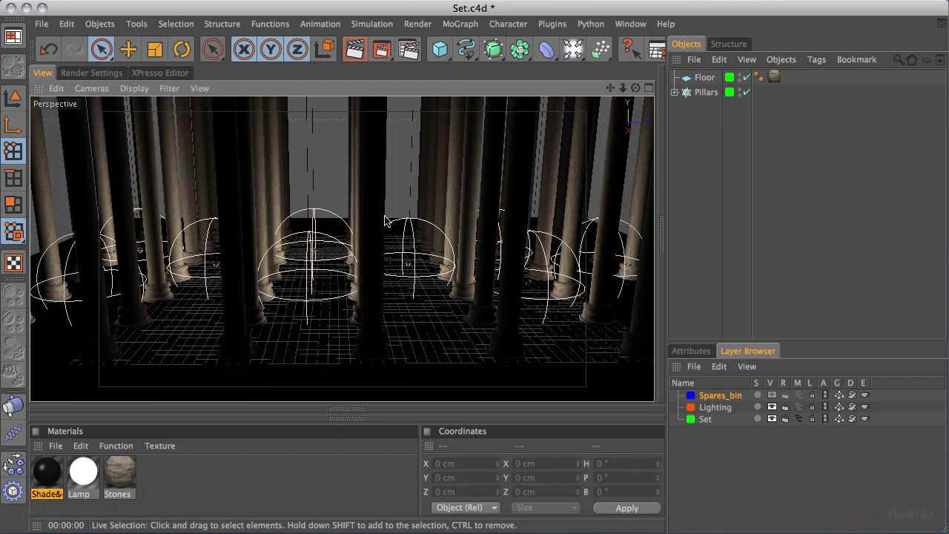
pyautogui.keyDown('alt'); pyautogui.moveTo(482, 240); pyautogui.dragTo(339, 269); pyautogui.keyUp('alt')
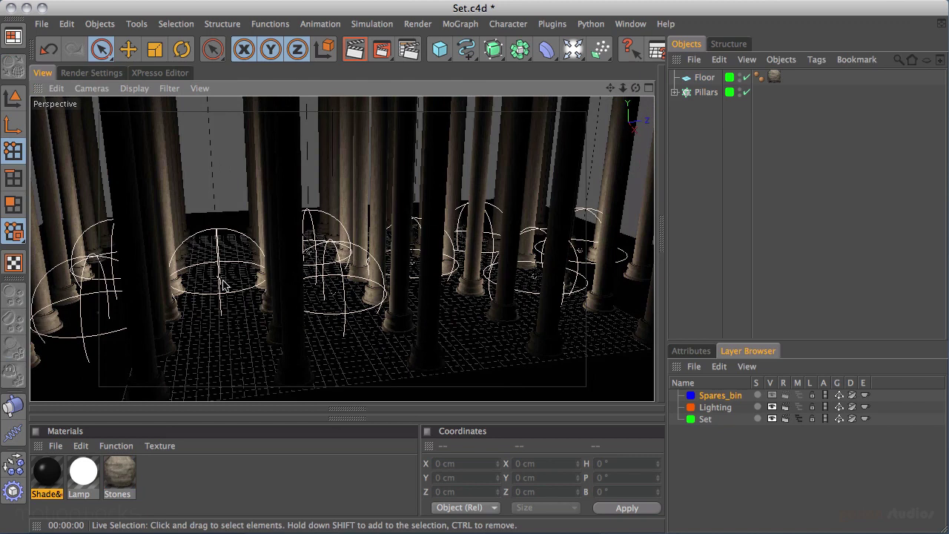
pyautogui.click(898, 63)
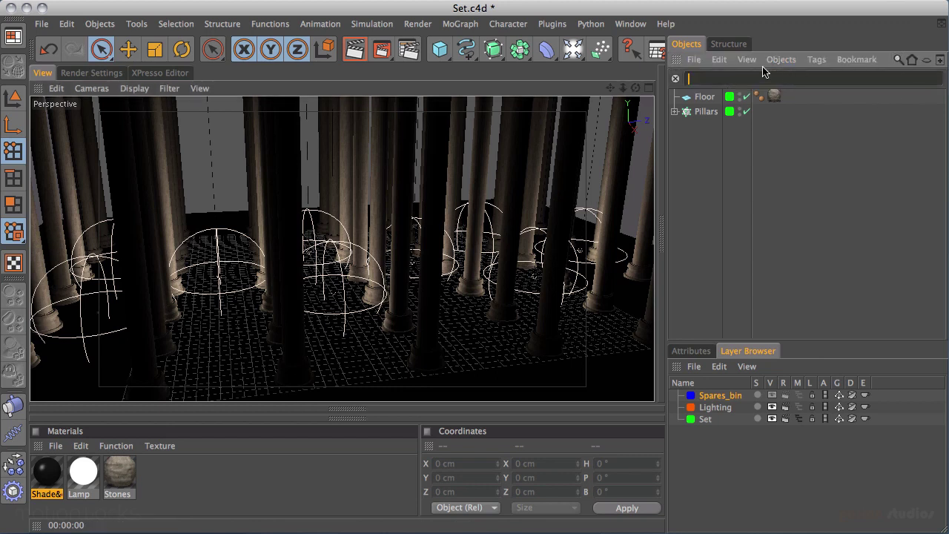
pyautogui.write('Light')
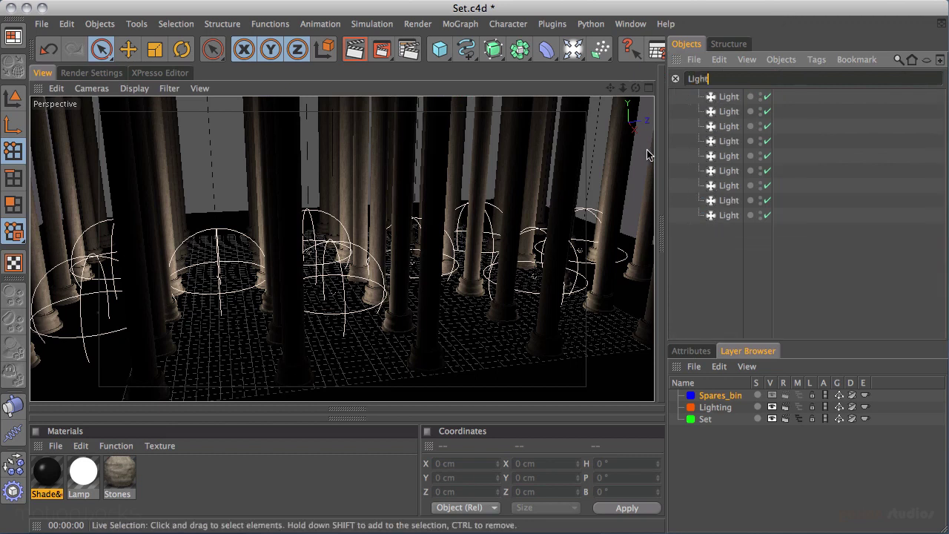
# Step: Select the second, fifth and ninth lights in the filtered list and set their intensity to 130 %
pyautogui.click(731, 113)
pyautogui.keyDown('shift'); pyautogui.click(734, 158); pyautogui.keyUp('shift')
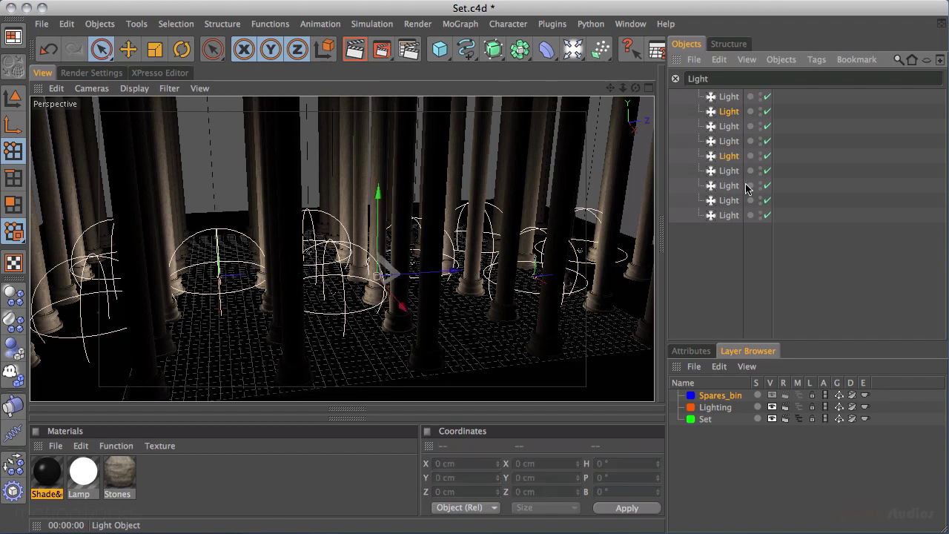
pyautogui.keyDown('shift'); pyautogui.click(731, 203); pyautogui.keyUp('shift')
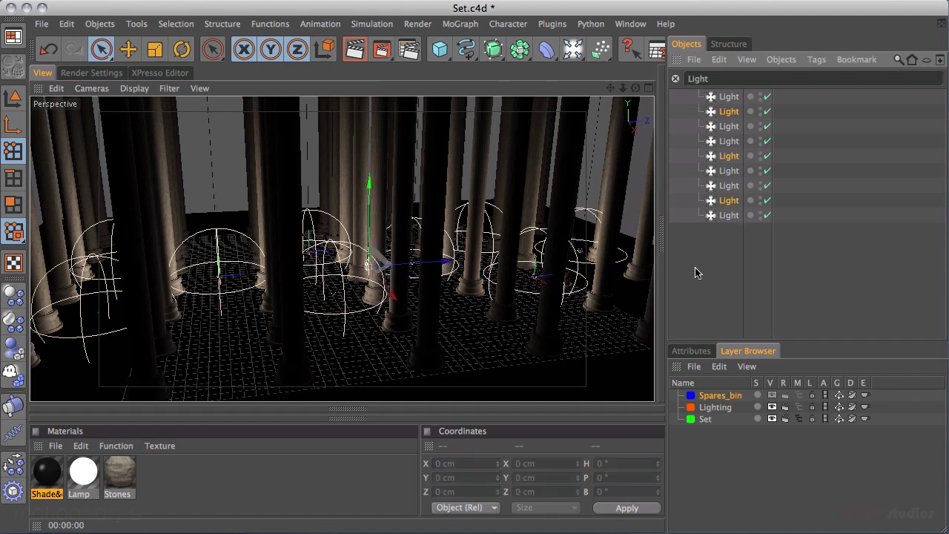
pyautogui.keyDown('shift'); pyautogui.click(729, 215); pyautogui.keyUp('shift')
pyautogui.click(709, 352)
pyautogui.moveTo(824, 340); pyautogui.dragTo(830, 258)
pyautogui.moveTo(760, 418); pyautogui.dragTo(726, 421)
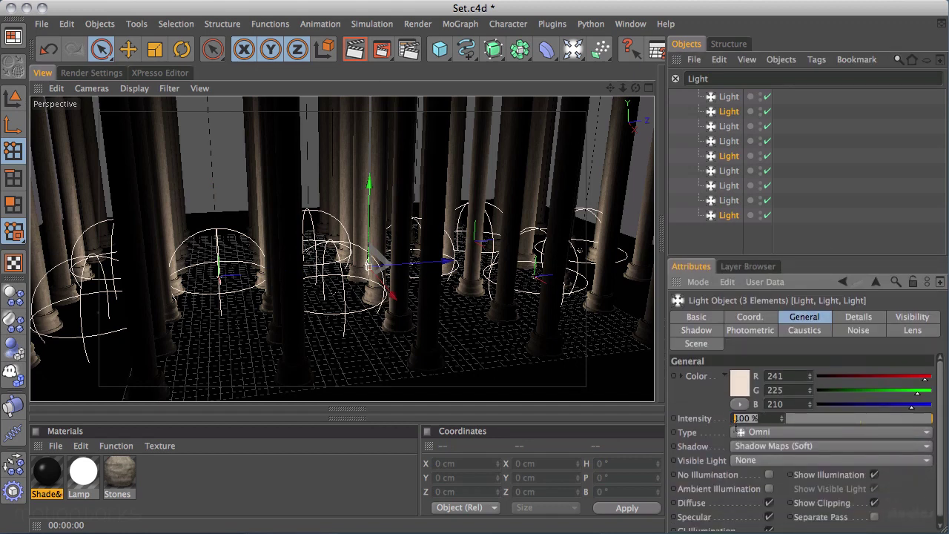
pyautogui.write('30')
pyautogui.press('Return')
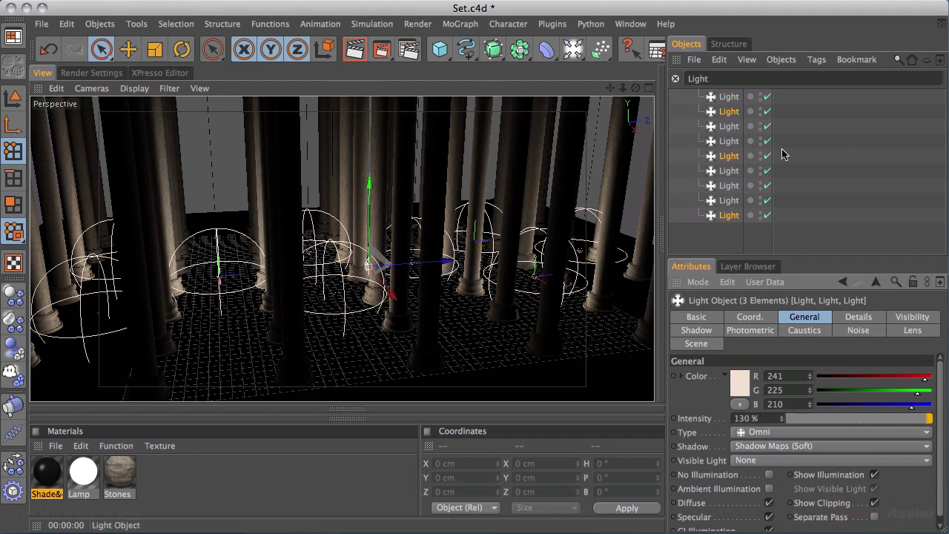
# Step: Select the first, third and seventh lights in the filtered list and lower their intensity to 45 %
pyautogui.click(729, 185)
pyautogui.keyDown('shift'); pyautogui.click(729, 126); pyautogui.keyUp('shift')
pyautogui.keyDown('shift'); pyautogui.click(729, 96); pyautogui.keyUp('shift')
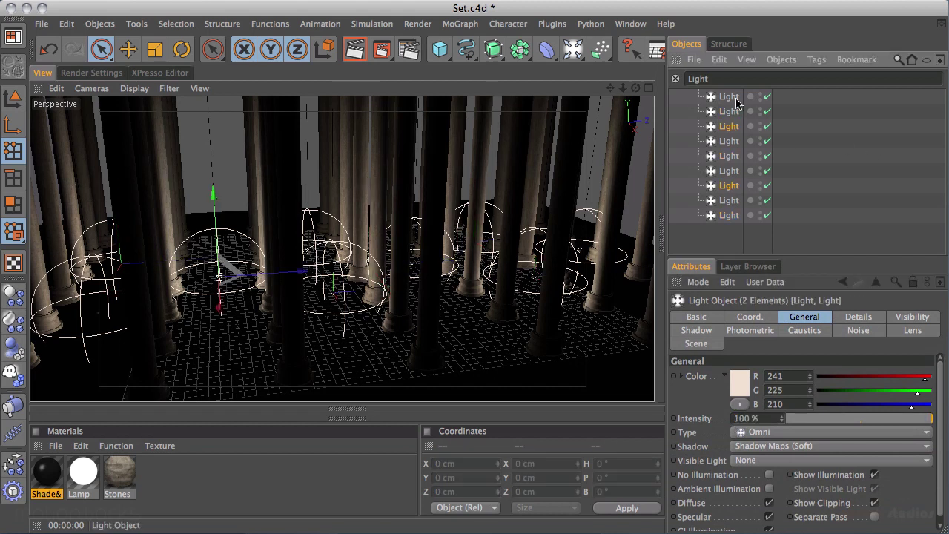
pyautogui.moveTo(788, 419); pyautogui.dragTo(767, 444)
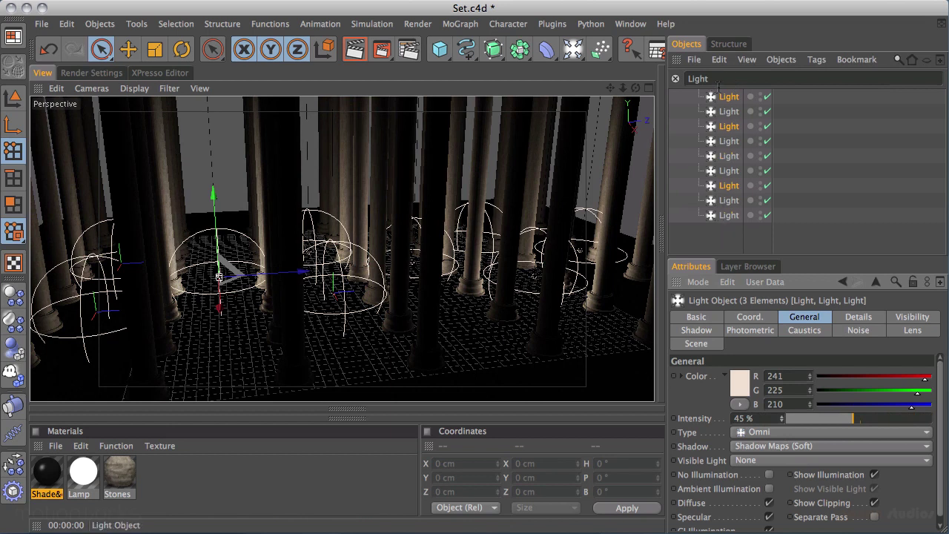
# Step: Clear the object name filter, deselect the lights and save the scene
pyautogui.click(676, 78)
pyautogui.click(706, 150)
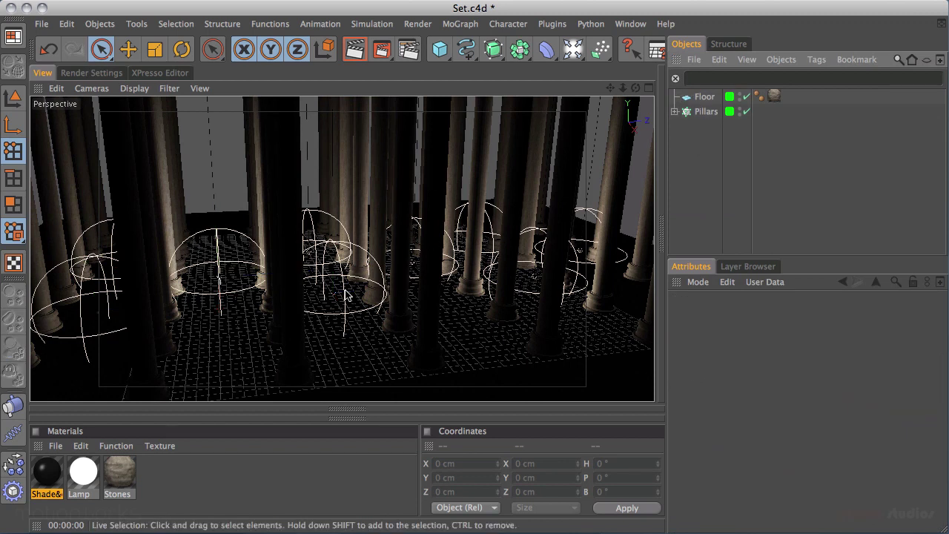
pyautogui.keyDown('alt'); pyautogui.moveTo(519, 244); pyautogui.dragTo(448, 279); pyautogui.keyUp('alt')
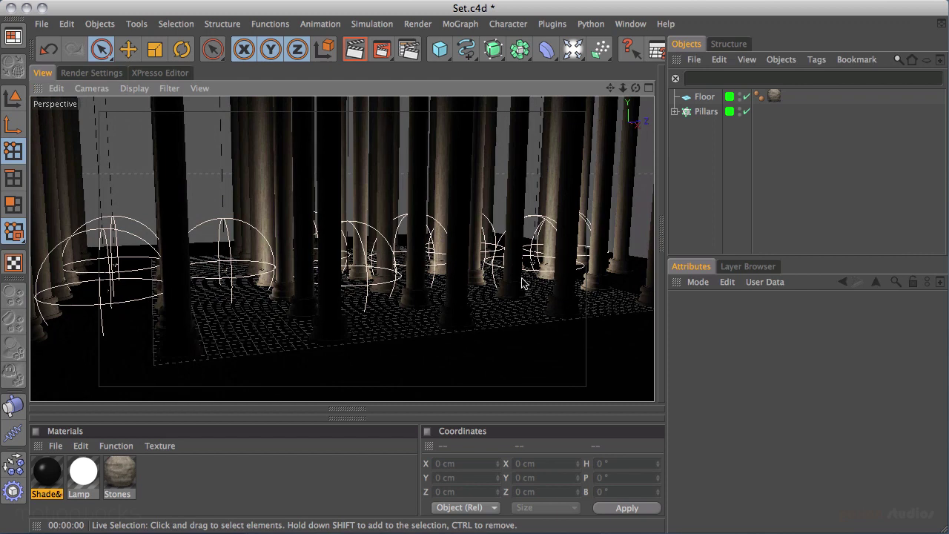
pyautogui.moveTo(443, 226)
pyautogui.keyDown('alt'); pyautogui.mouseDown()
pyautogui.moveTo(450, 185)
pyautogui.moveTo(437, 213)
pyautogui.mouseUp(); pyautogui.keyUp('alt')
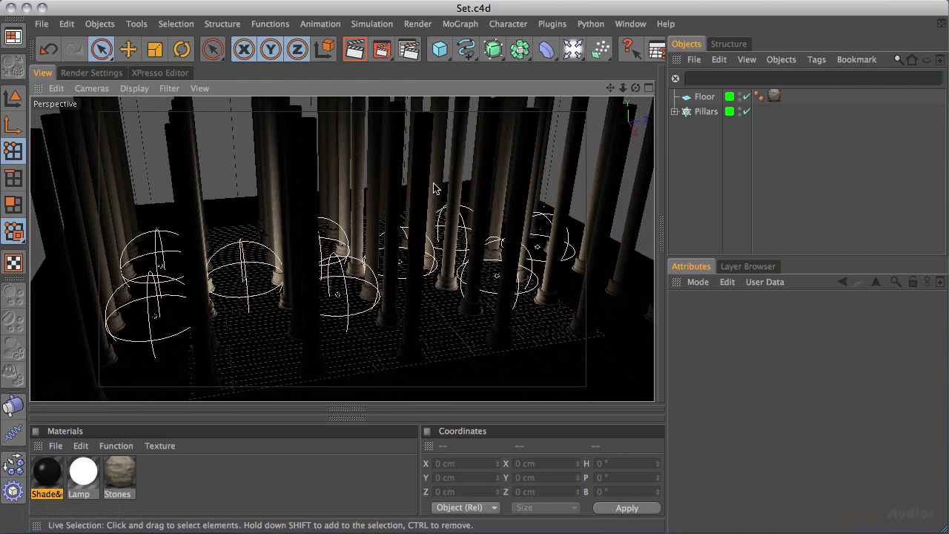
pyautogui.press('super+s')
# Step: Examine the varied lamp lighting among the pillars from several angles and distances in the perspective view
pyautogui.keyDown('alt'); pyautogui.moveTo(442, 198); pyautogui.dragTo(338, 276); pyautogui.keyUp('alt')
pyautogui.keyDown('alt'); pyautogui.moveTo(320, 286); pyautogui.dragTo(529, 174, button='right'); pyautogui.keyUp('alt')
pyautogui.keyDown('alt'); pyautogui.moveTo(431, 220); pyautogui.dragTo(419, 267); pyautogui.keyUp('alt')
pyautogui.keyDown('alt'); pyautogui.moveTo(409, 263); pyautogui.dragTo(386, 243, button='middle'); pyautogui.keyUp('alt')
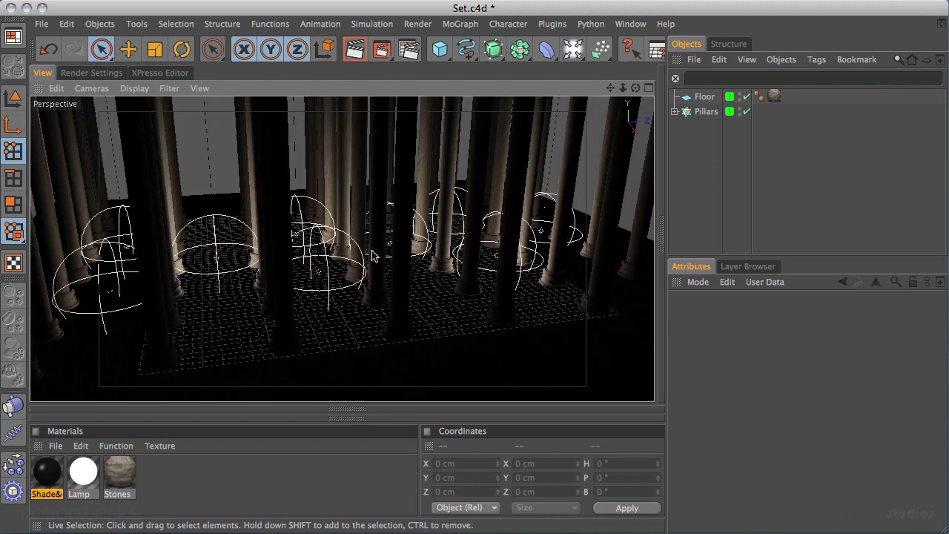
pyautogui.keyDown('alt'); pyautogui.moveTo(338, 234); pyautogui.dragTo(499, 237, button='right'); pyautogui.keyUp('alt')
pyautogui.keyDown('alt'); pyautogui.moveTo(499, 242); pyautogui.dragTo(266, 323); pyautogui.keyUp('alt')
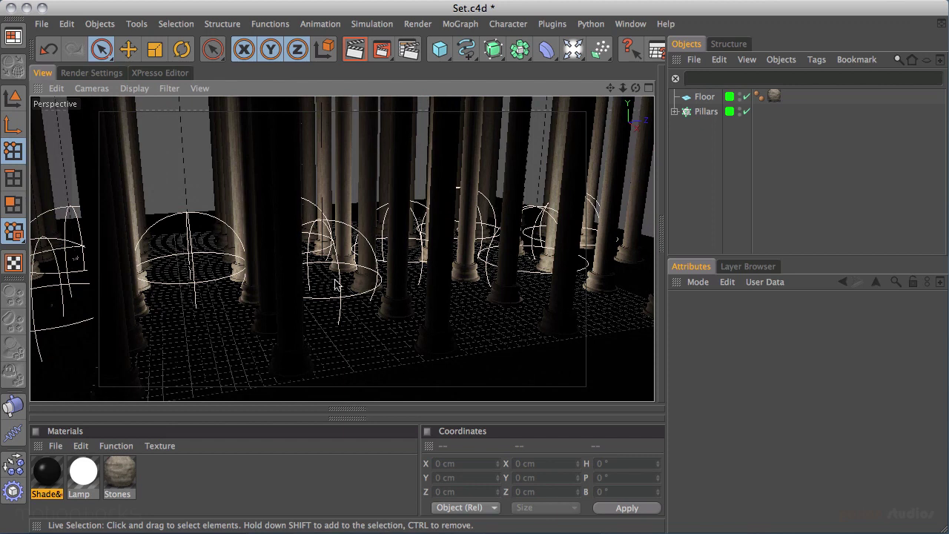
pyautogui.keyDown('alt'); pyautogui.moveTo(268, 306); pyautogui.dragTo(522, 295); pyautogui.keyUp('alt')
pyautogui.keyDown('alt'); pyautogui.moveTo(367, 284); pyautogui.dragTo(746, 184); pyautogui.keyUp('alt')
pyautogui.keyDown('alt'); pyautogui.moveTo(512, 245); pyautogui.dragTo(456, 212); pyautogui.keyUp('alt')
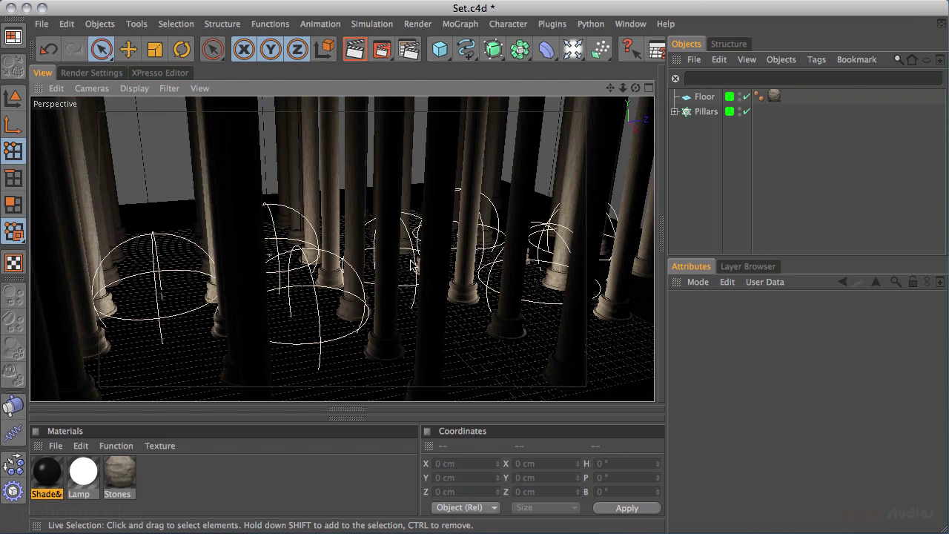
pyautogui.keyDown('alt'); pyautogui.moveTo(406, 268); pyautogui.dragTo(431, 258); pyautogui.keyUp('alt')
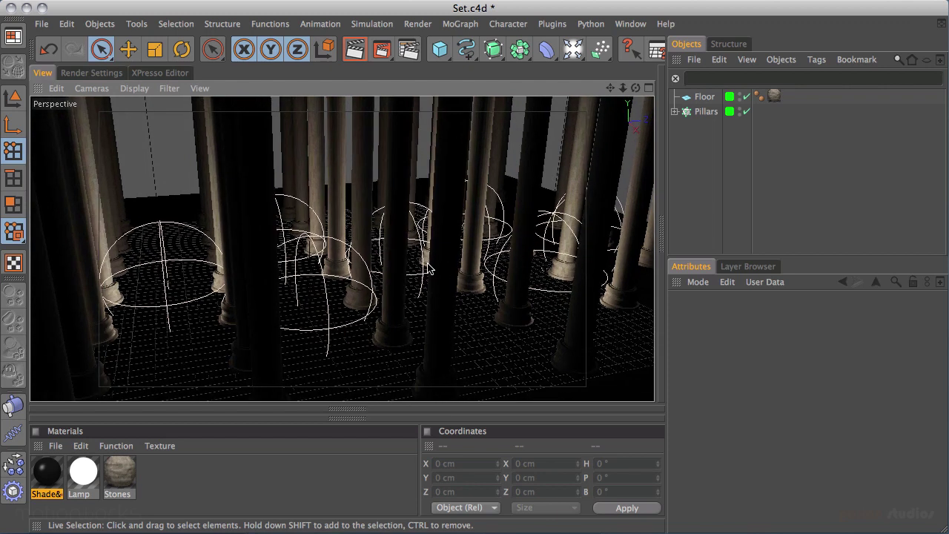